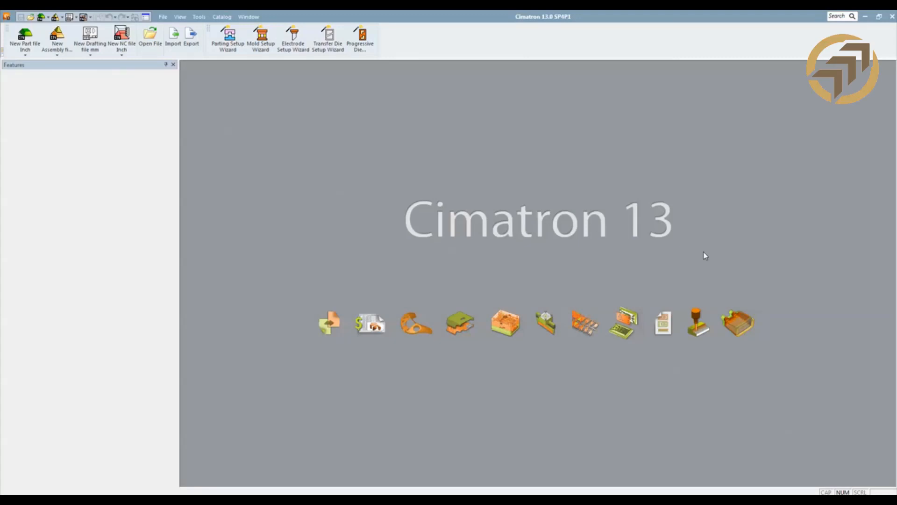
Start a new mold project setup with assembly name 1234567 and the layout part Layout_2_Parts_or_Mirror_inch - JB.elt.
left_click(263, 44)
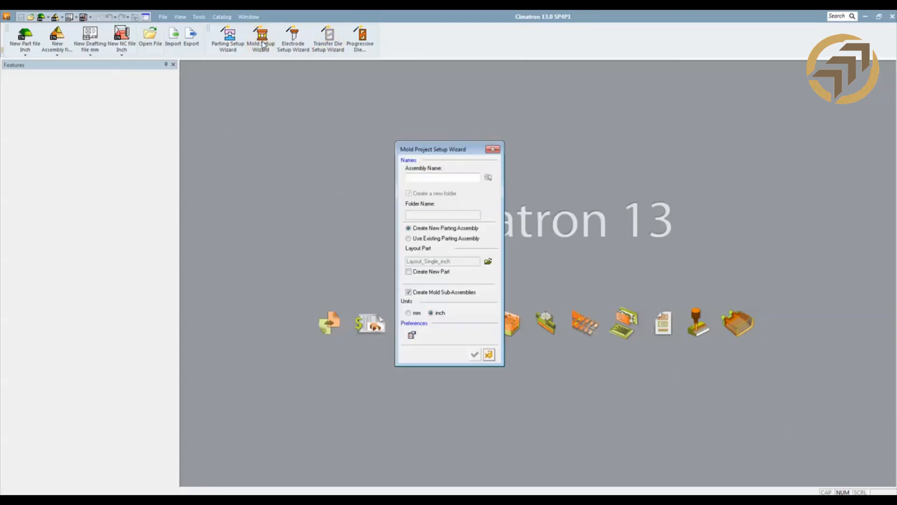
left_click(445, 178)
type("1234")
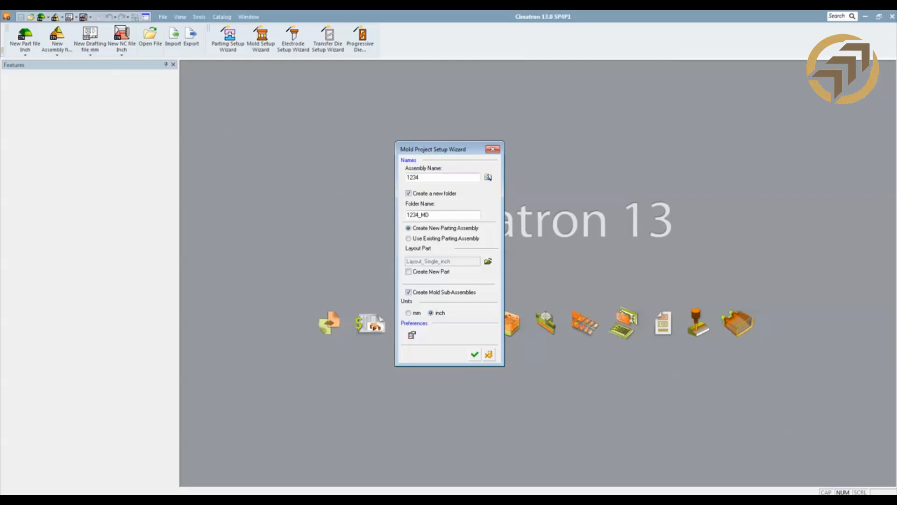
type("567")
left_click(488, 262)
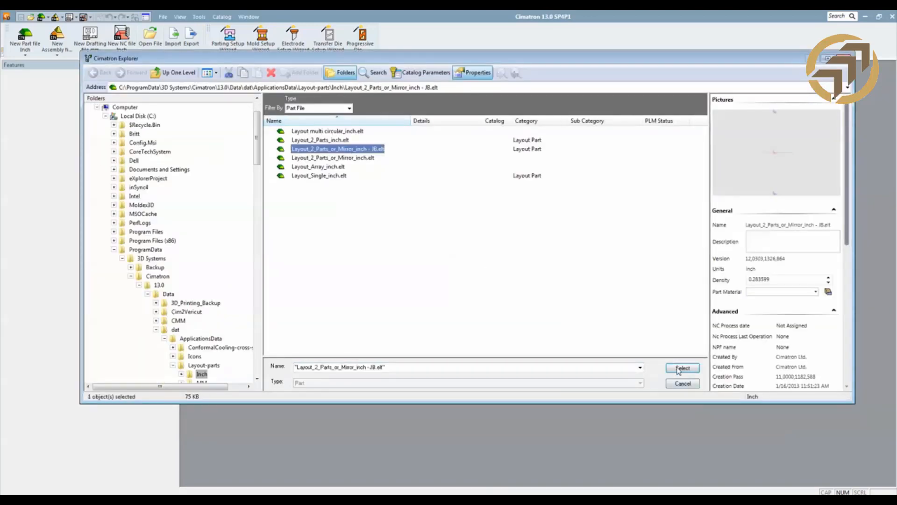
left_click(676, 368)
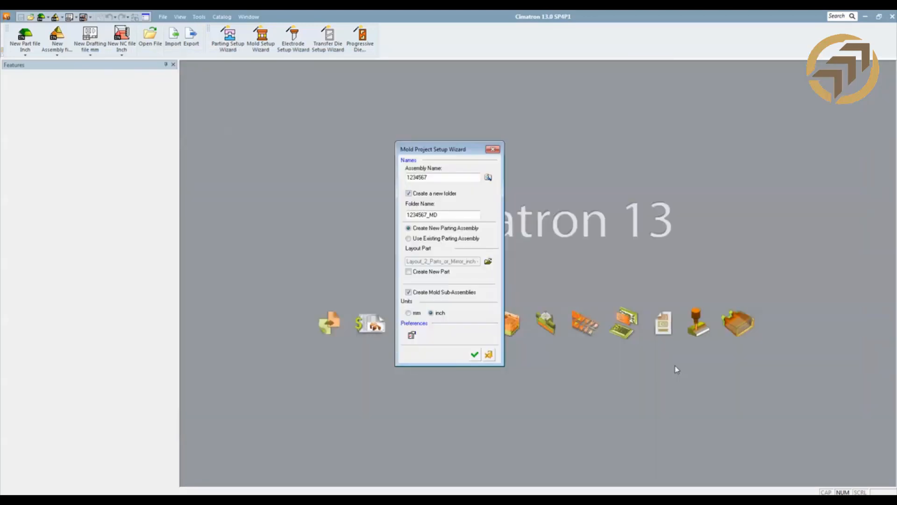
Set the project location to D:\Cimatron_Documents and create the mold project in inches with a new parting assembly.
left_click(488, 175)
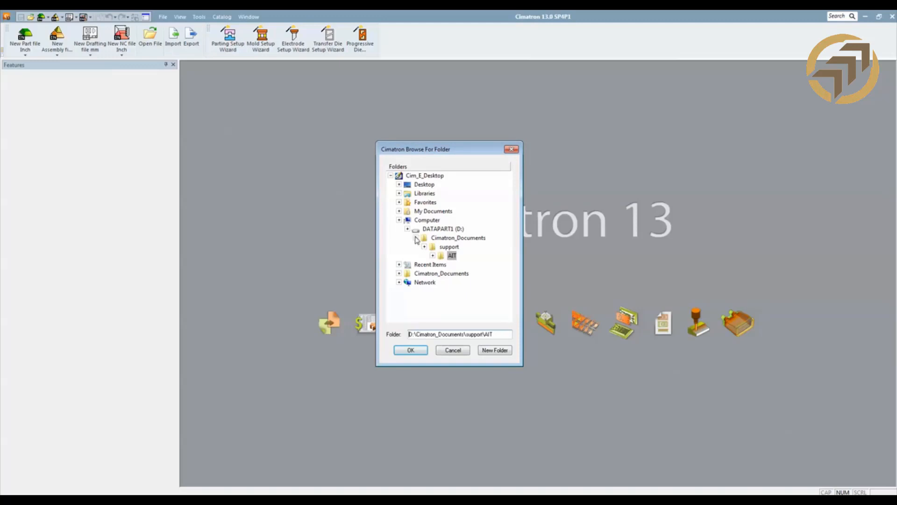
left_click(416, 238)
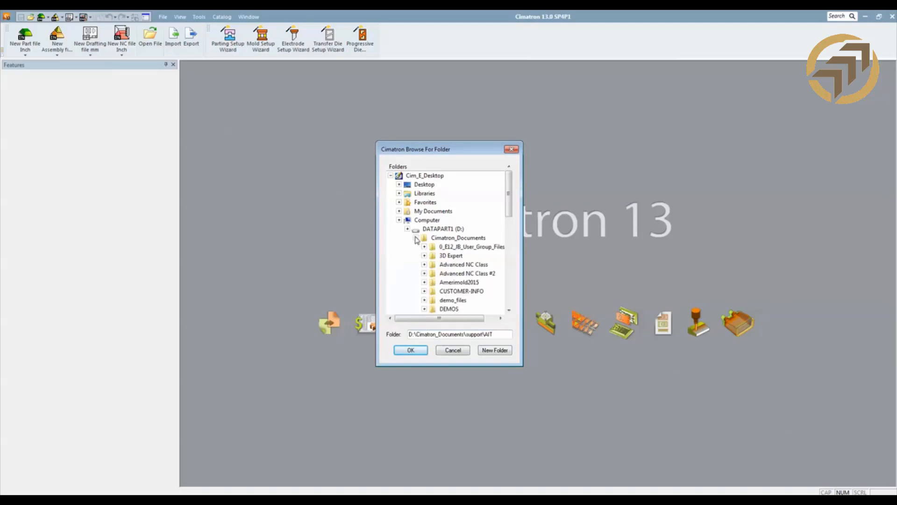
left_click(448, 239)
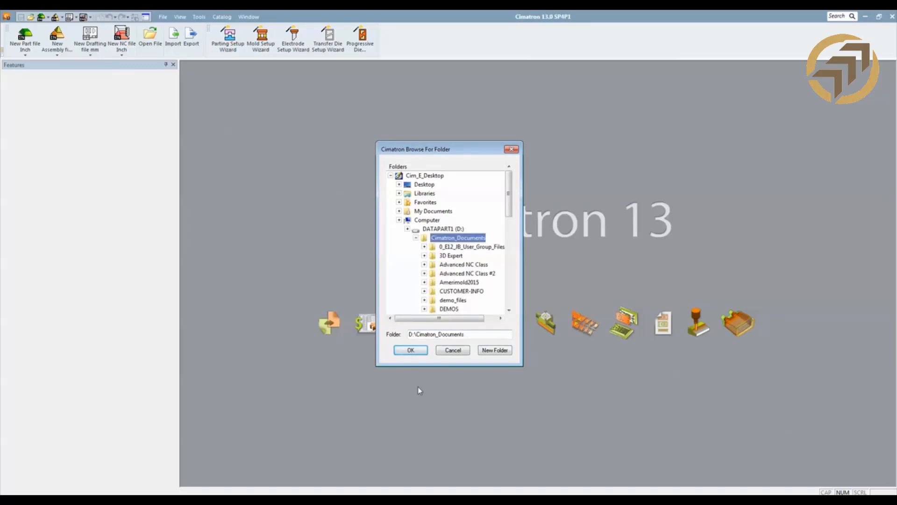
left_click(407, 350)
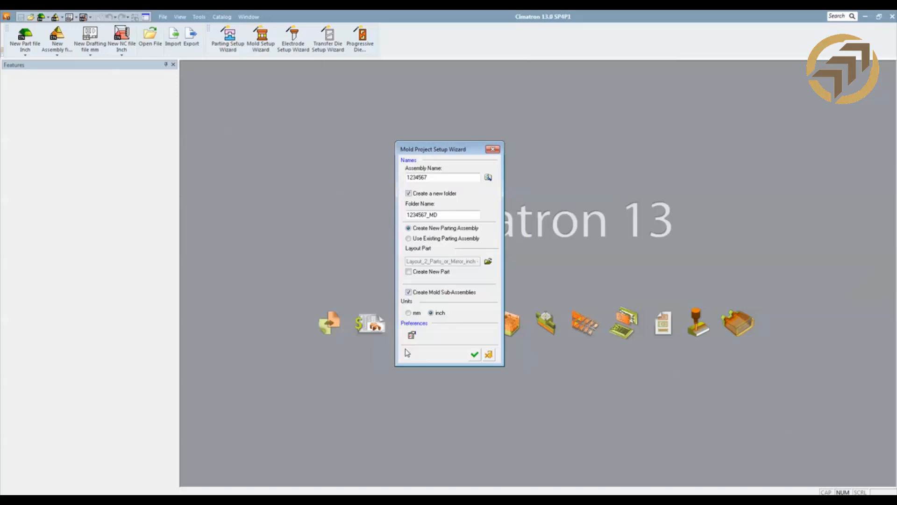
left_click(474, 355)
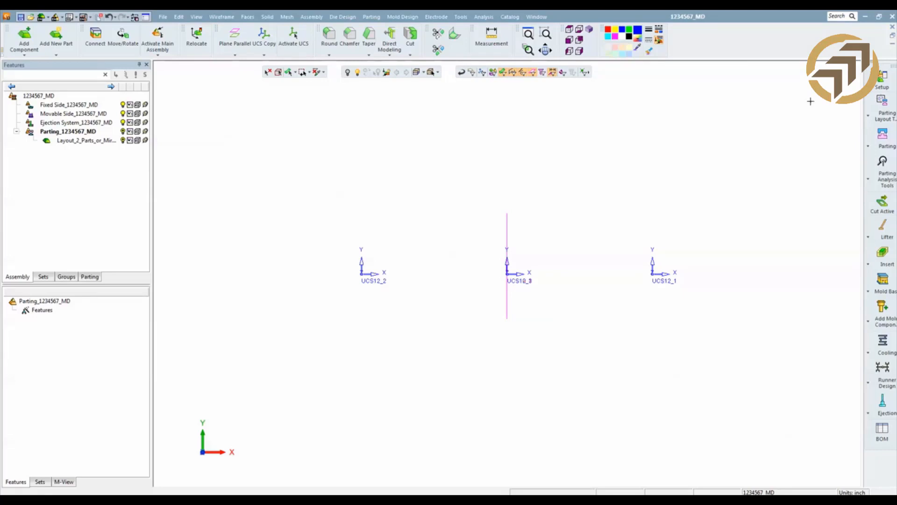
Start loading work parts and choose E12_game_control.elt from the DEMOS\Mold_Design folder as the master part.
left_click(883, 112)
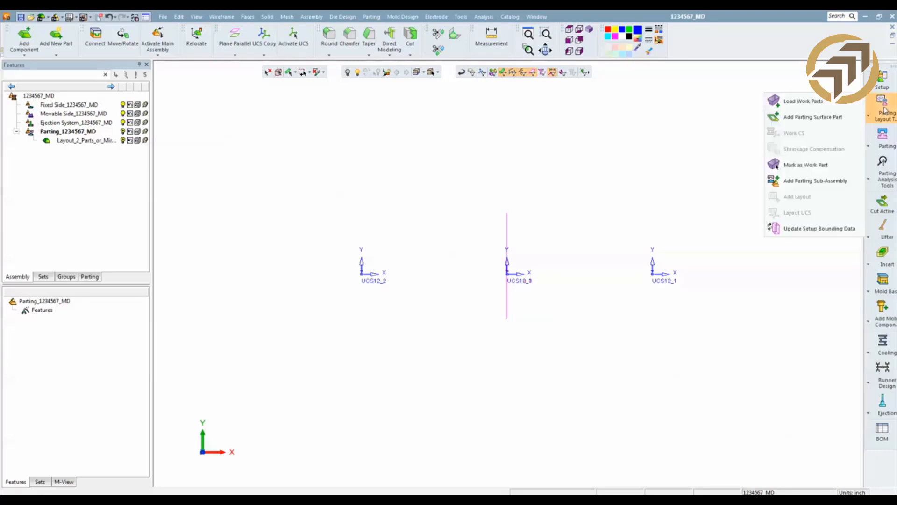
left_click(820, 102)
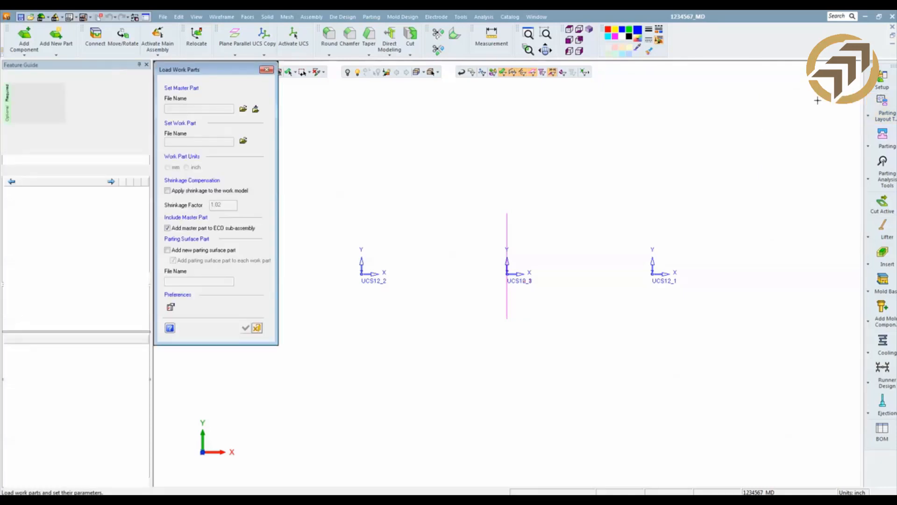
left_click(243, 110)
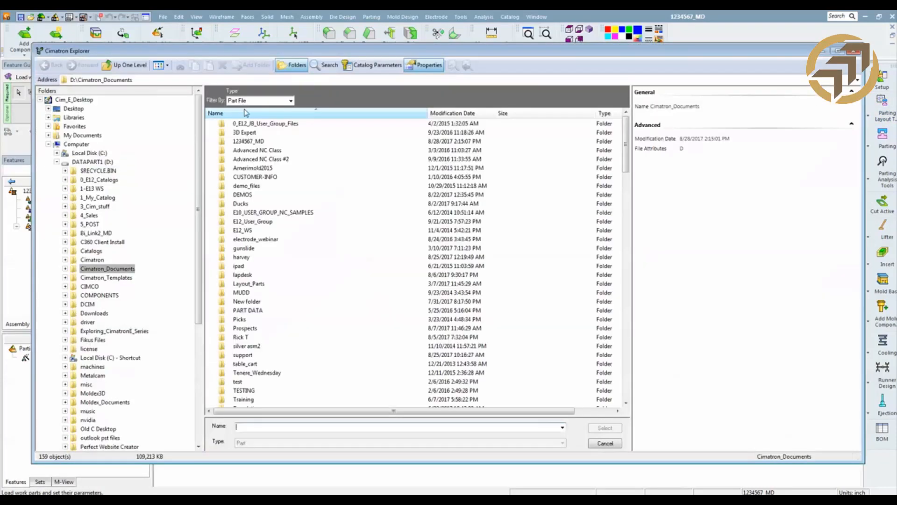
left_click_drag(627, 143, 622, 229)
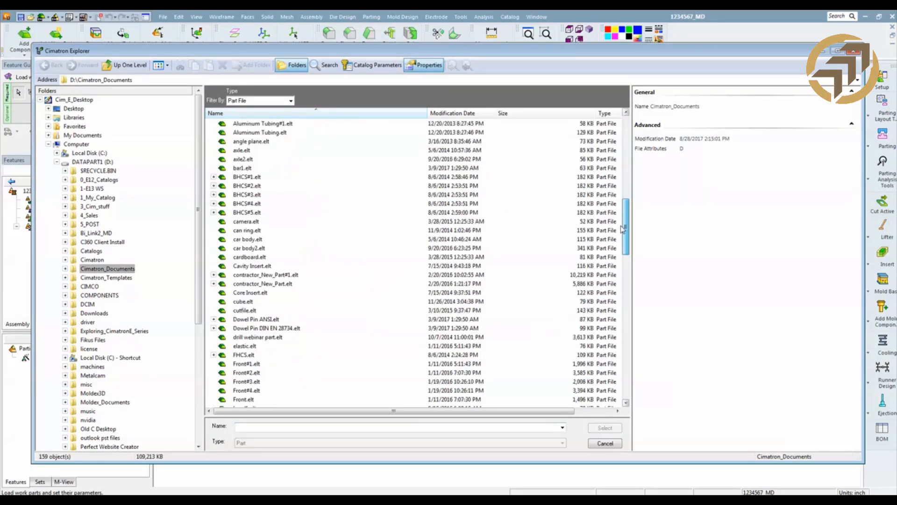
left_click(66, 268)
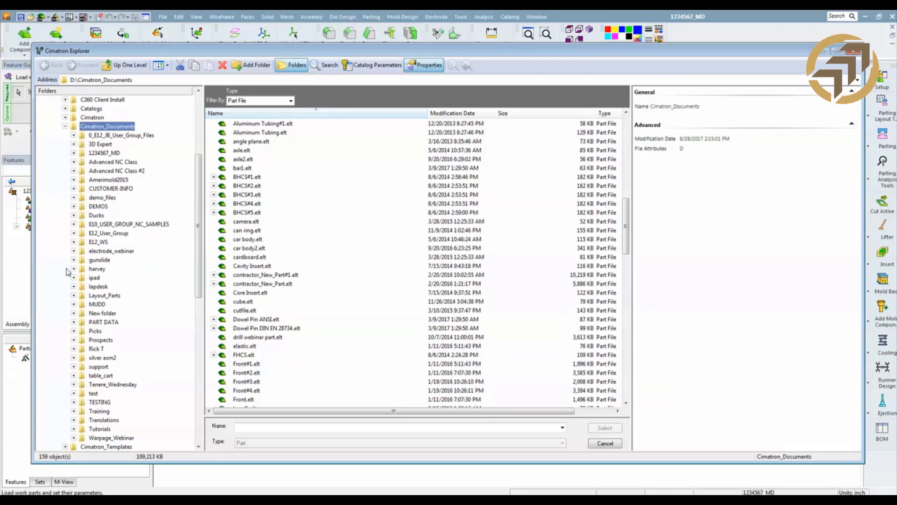
left_click(73, 206)
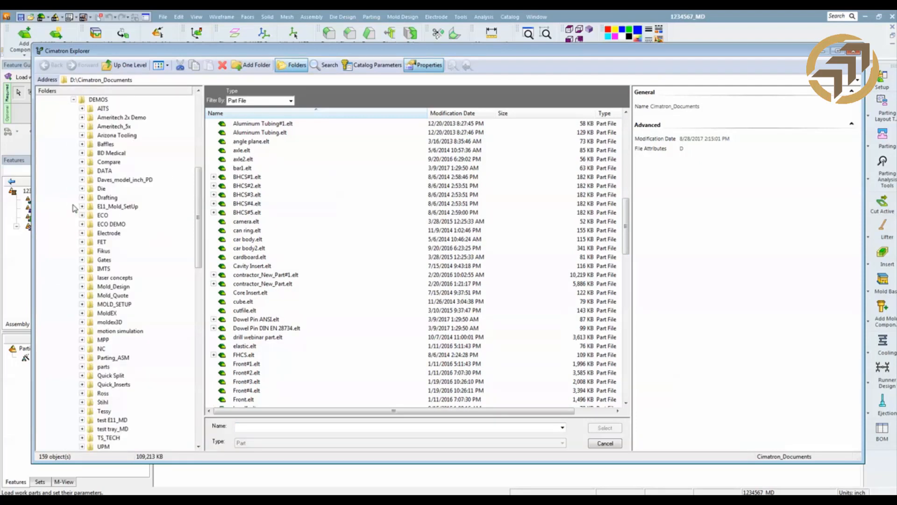
left_click(113, 286)
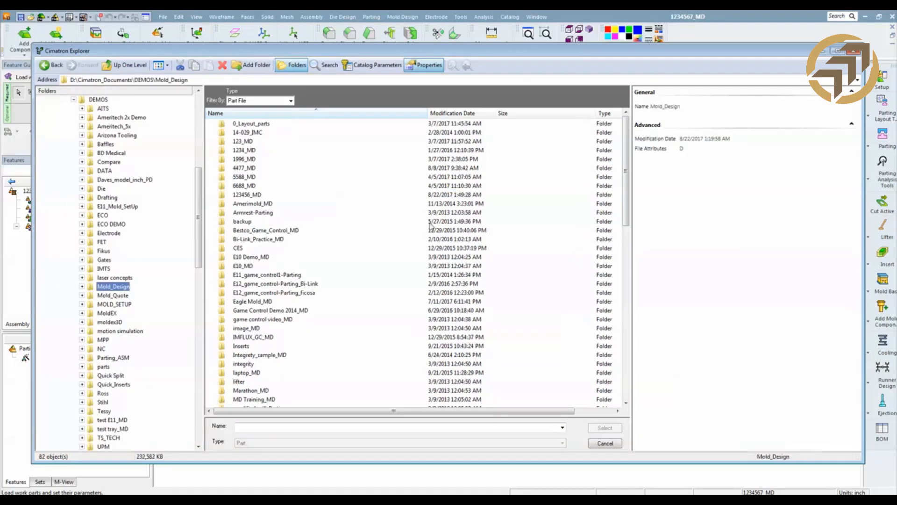
left_click_drag(627, 195, 606, 367)
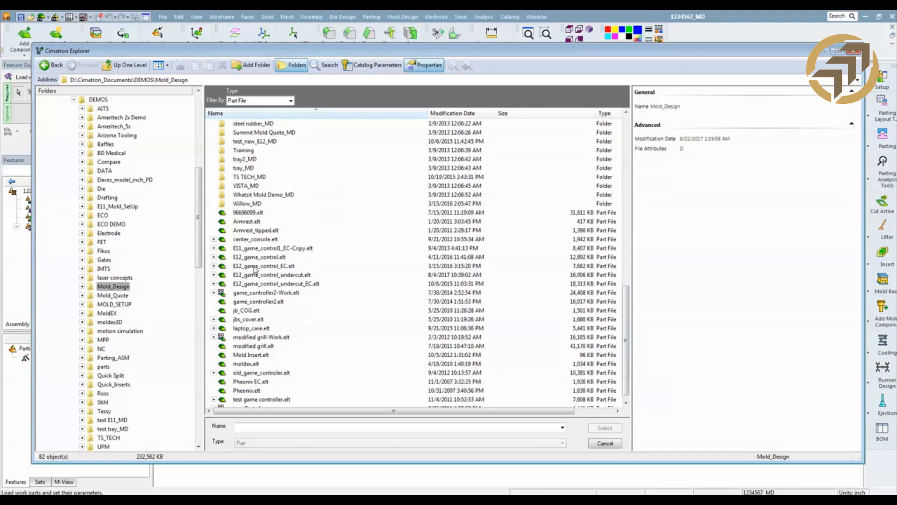
left_click(255, 257)
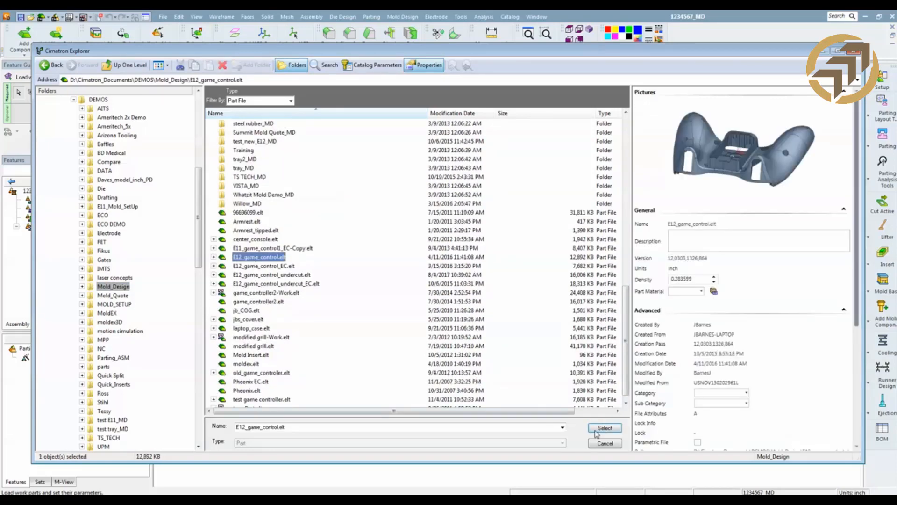
left_click(606, 428)
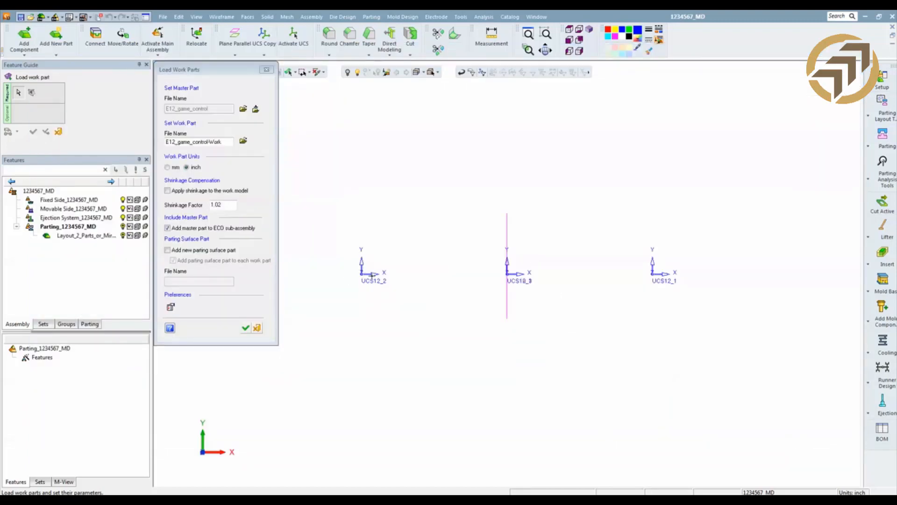
Apply shrinkage to the work model with a factor of 1.006 and accept the work part settings.
left_click(168, 191)
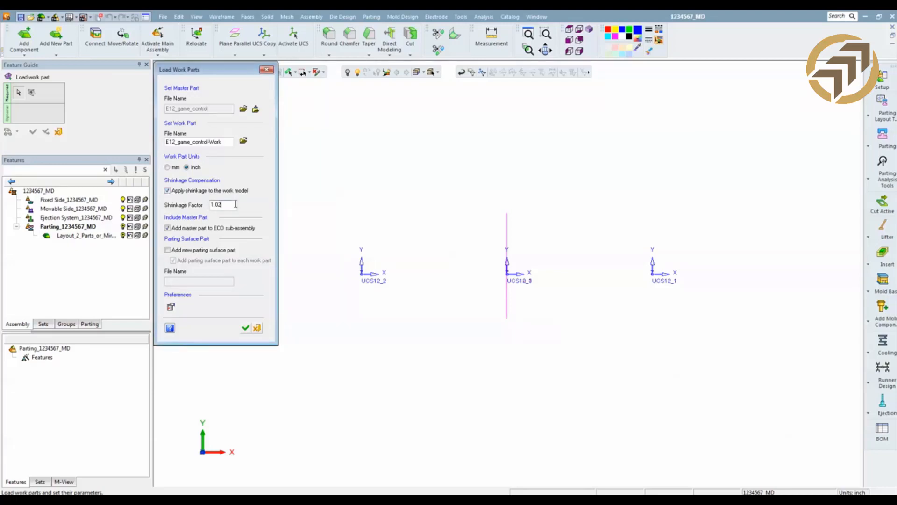
type("06")
left_click(244, 330)
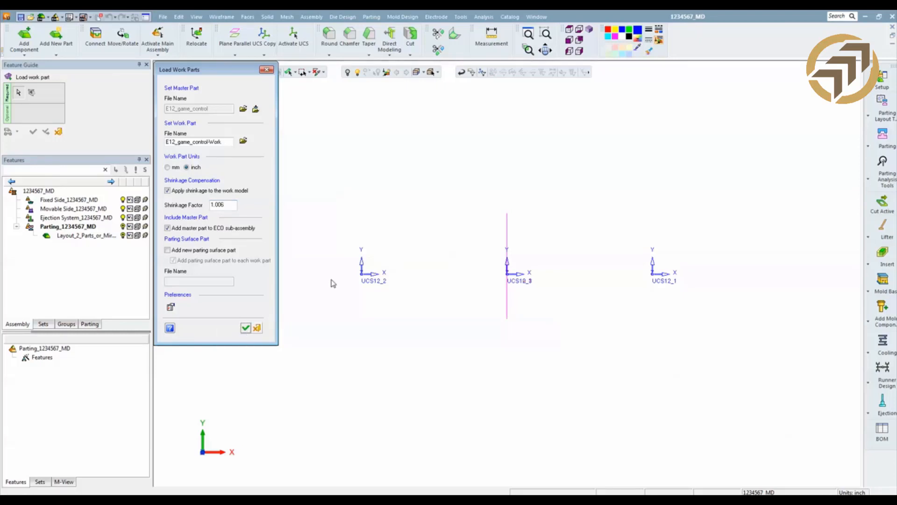
Place the work part on the two outer layout coordinate systems, UCS12_2 and UCS12_1, and finish loading.
left_click(373, 275)
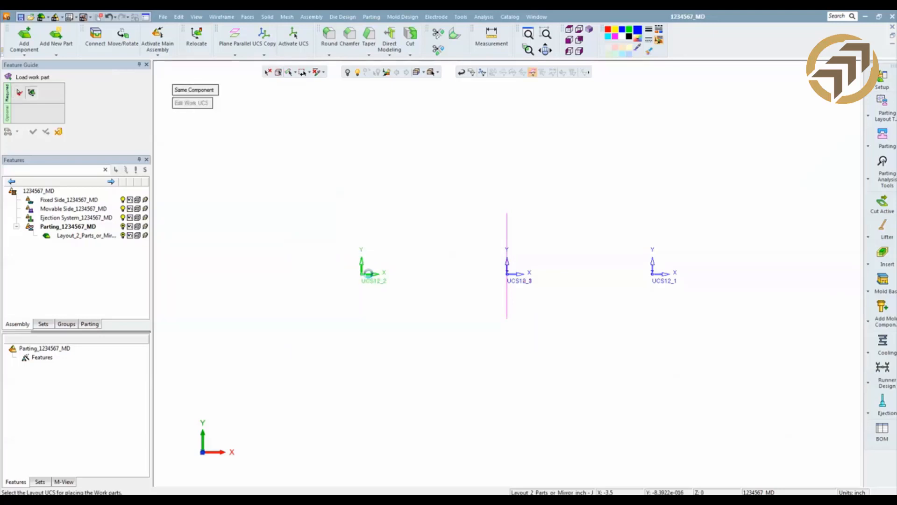
left_click(662, 275)
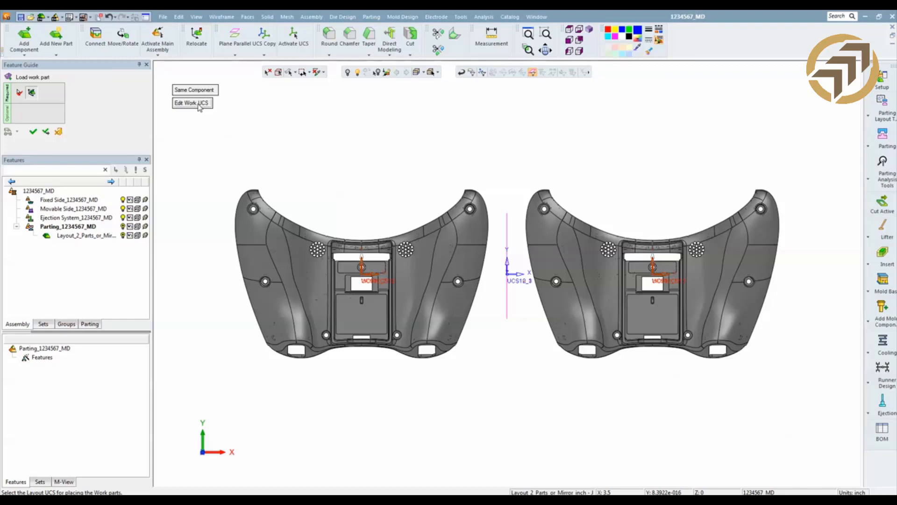
left_click(33, 132)
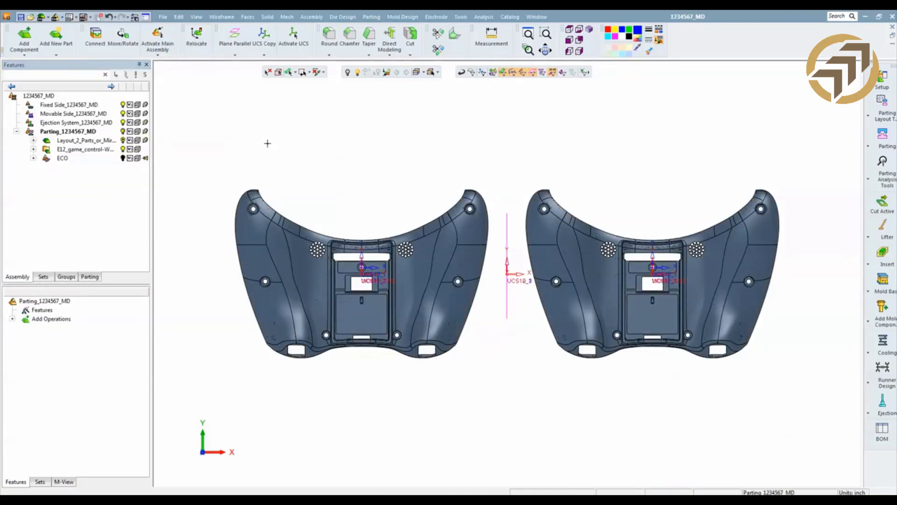
Activate the layout part in the parting assembly and display the dimensions of its Sketcher11 feature.
double_click(67, 142)
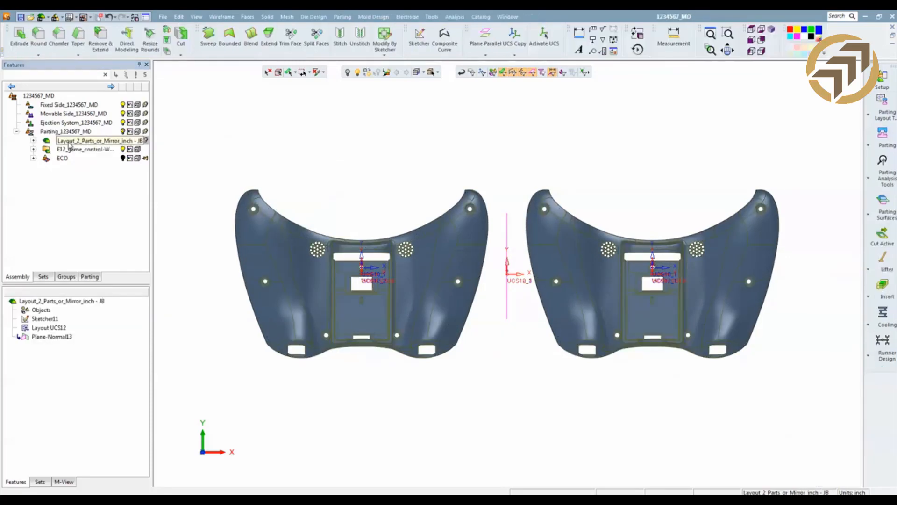
left_click(47, 319)
double_click(47, 320)
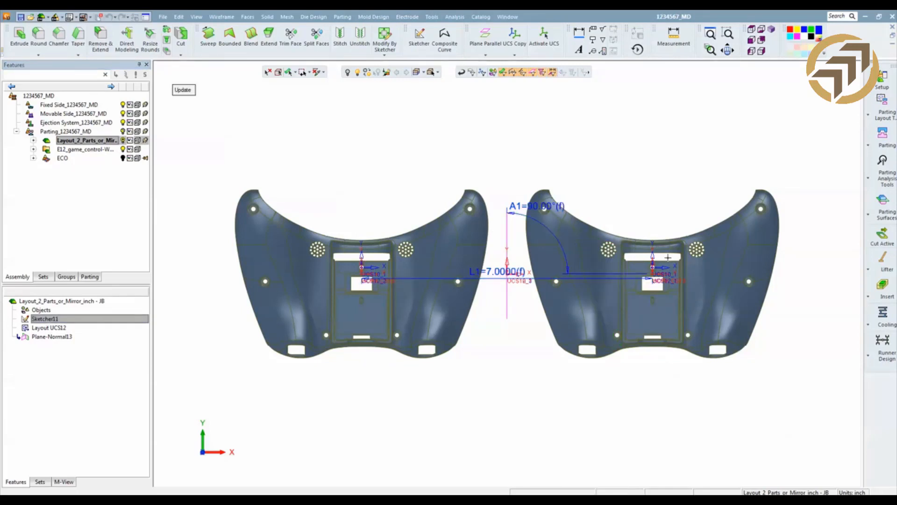
Try to edit the parameters of the Layout UCS12 feature.
double_click(48, 328)
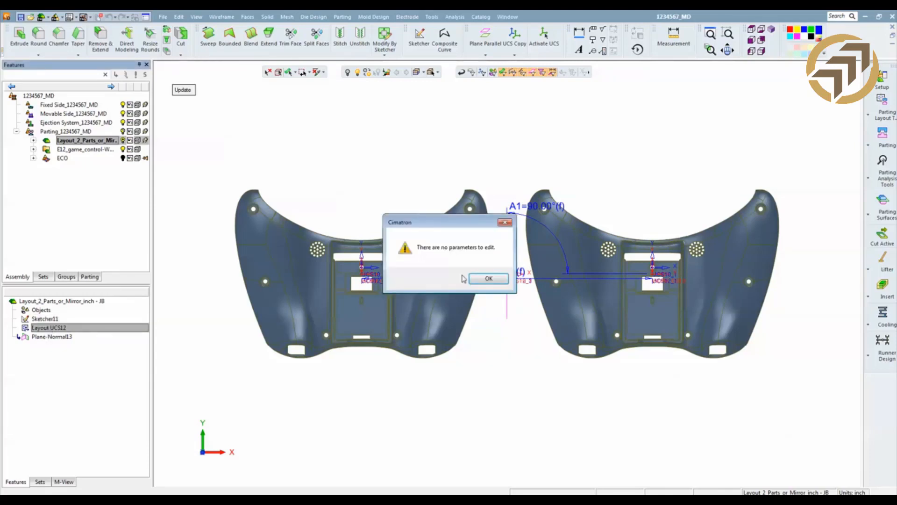
left_click(489, 279)
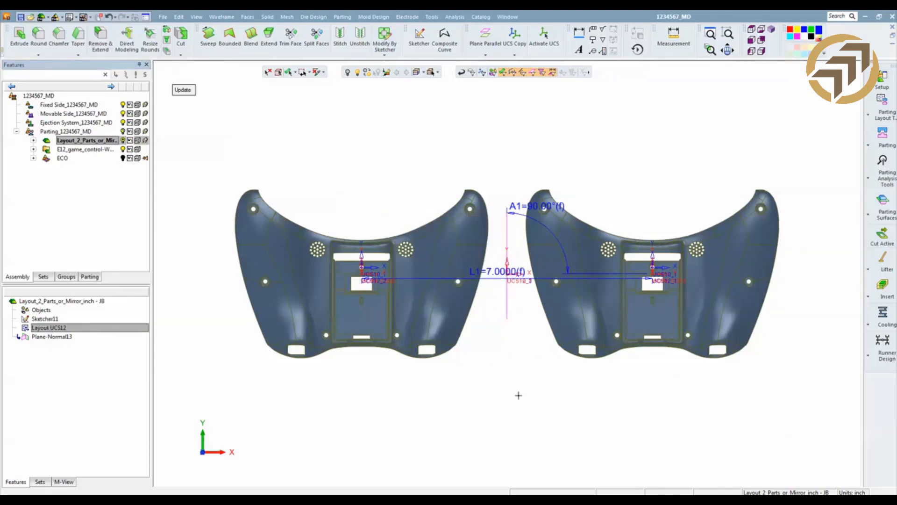
left_click(62, 328)
double_click(62, 328)
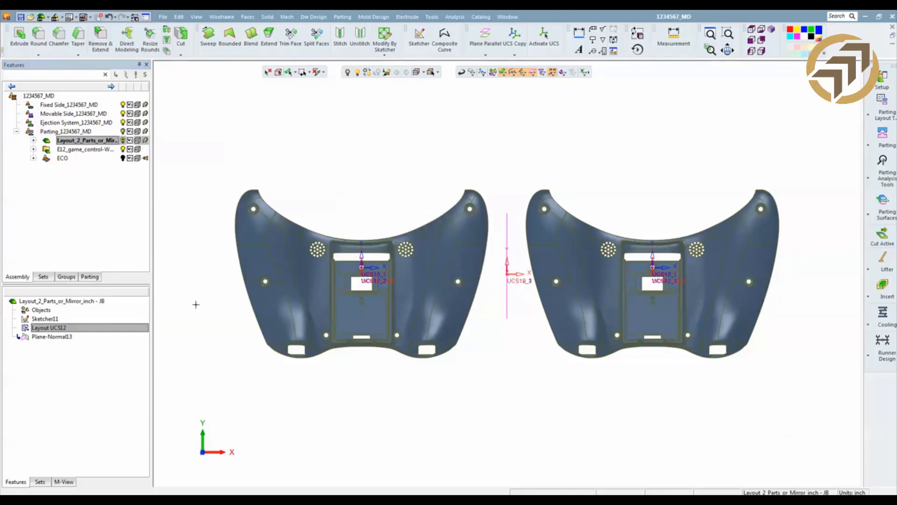
left_click(488, 279)
Edit the Layout UCS12 feature and set the Z-axis rotation of the negative-X side coordinate system to 270 degrees.
right_click(96, 327)
left_click(103, 327)
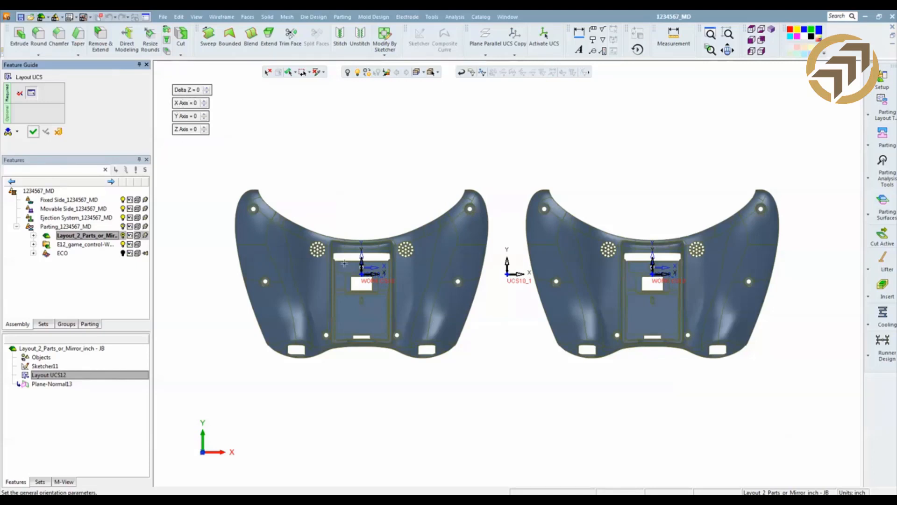
left_click(362, 272)
left_click(388, 259)
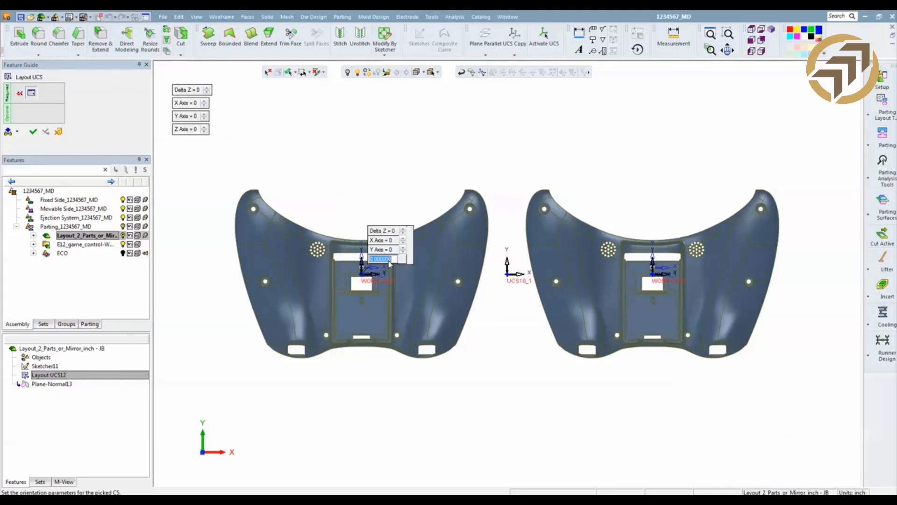
type("270")
key("Return")
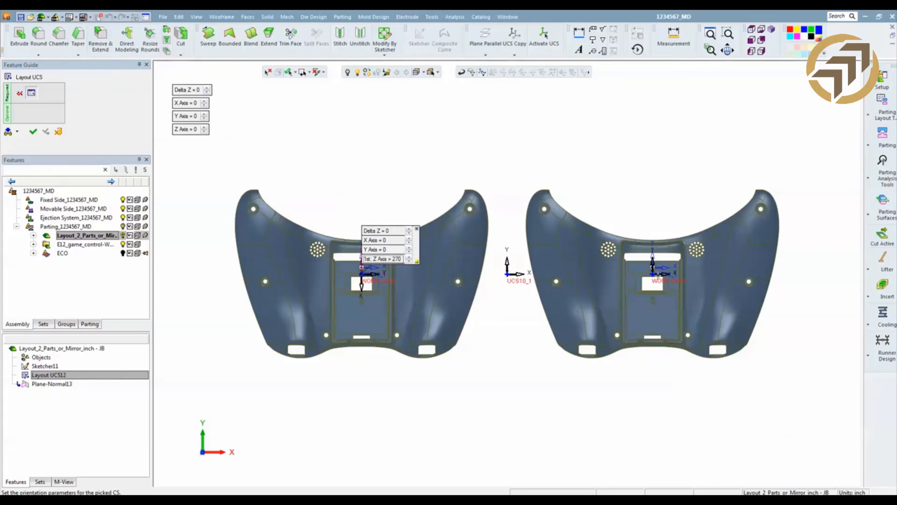
Set the Z-axis rotation of the positive-X side coordinate system to 90 degrees and apply the Layout UCS edit.
left_click(654, 273)
left_click(666, 260)
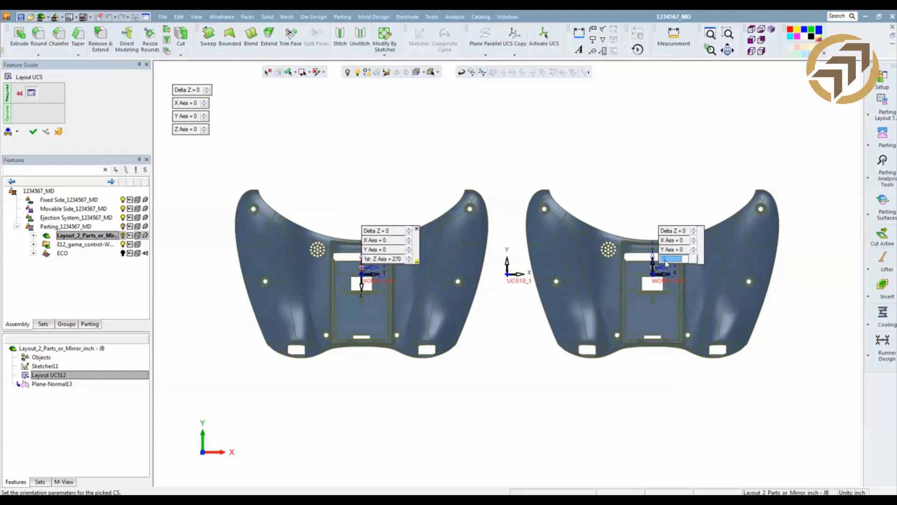
type("90")
key("Return")
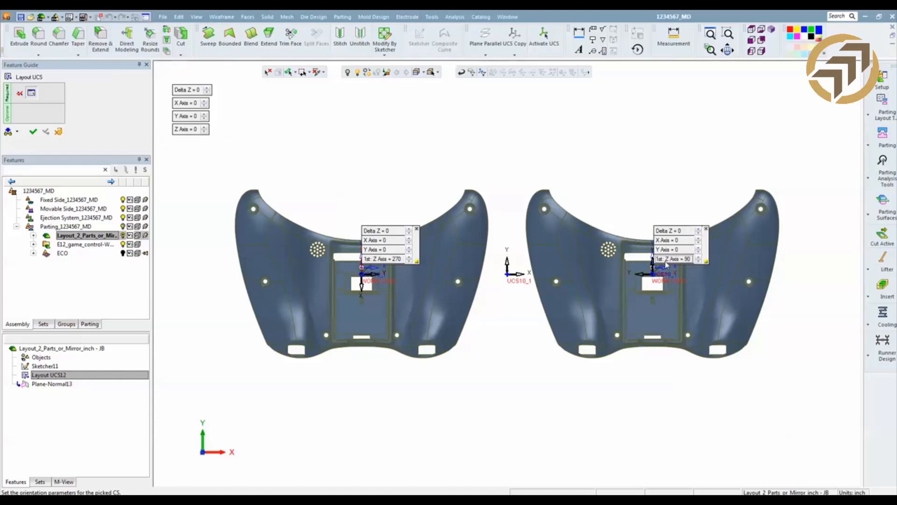
left_click(33, 132)
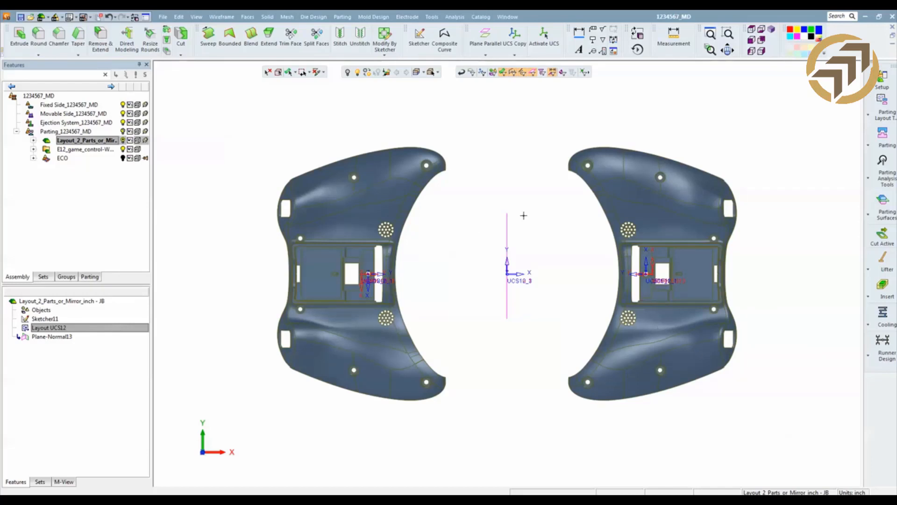
Activate the work part on the positive-X side and hide the other work part.
middle_click_drag(529, 244, 616, 204)
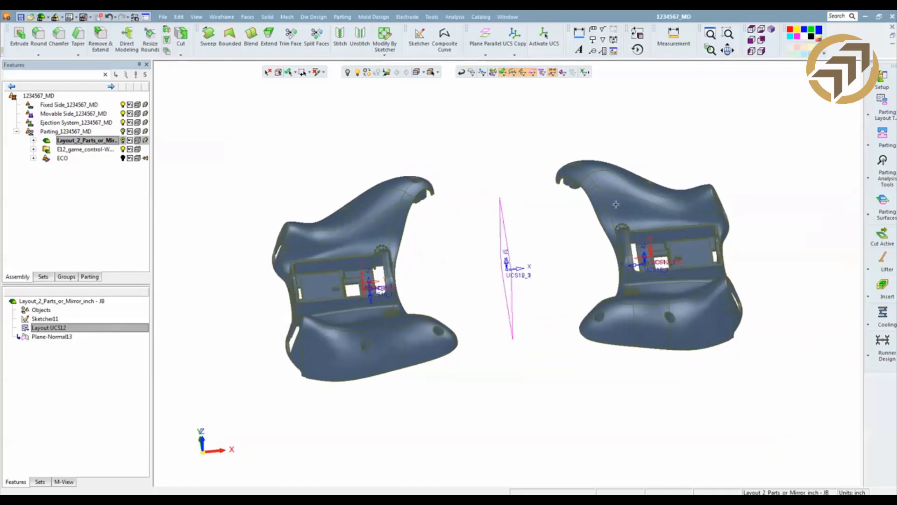
right_click(626, 184)
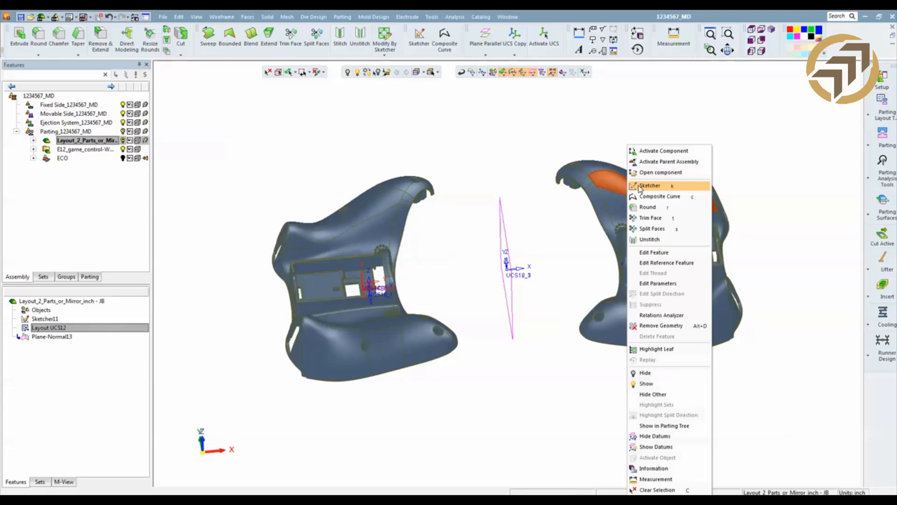
left_click(653, 151)
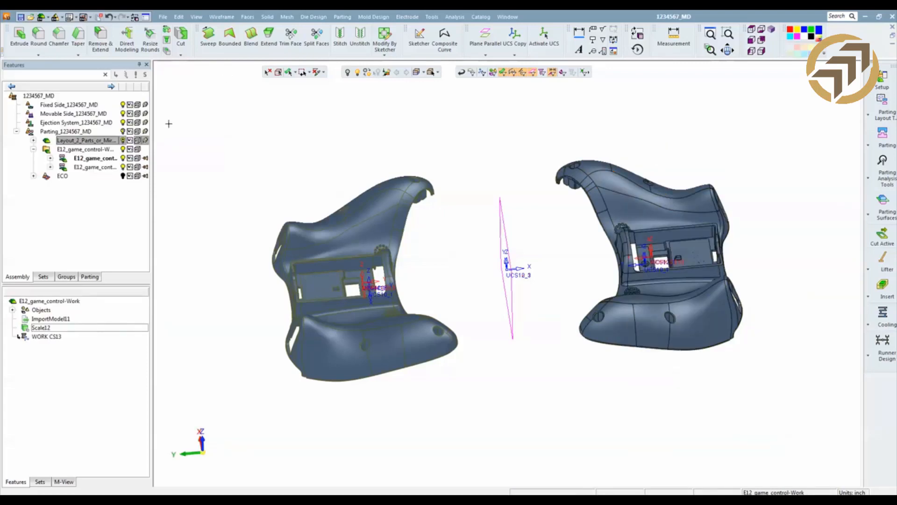
left_click(123, 167)
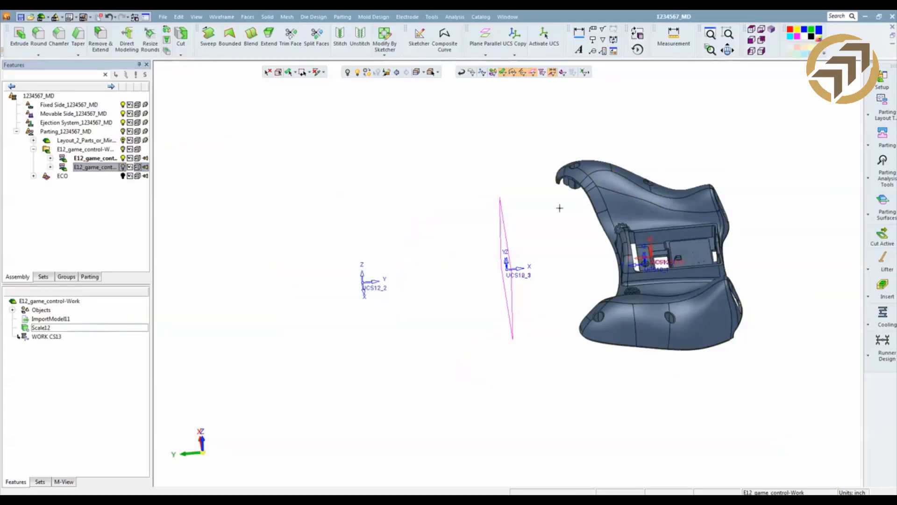
Create the Cavity-01 splitting direction from the part's upper curved face, analyzing by a draft angle of -0.1, and apply it.
left_click(888, 142)
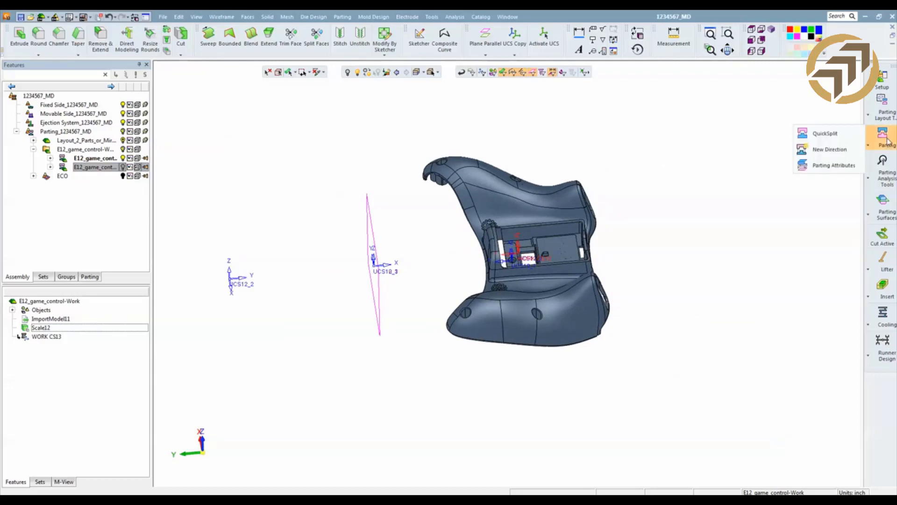
left_click(829, 149)
left_click(561, 186)
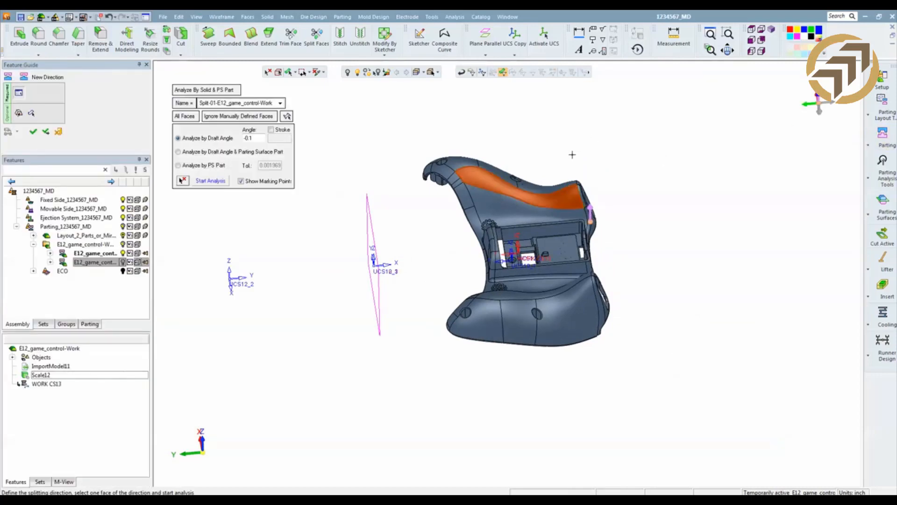
middle_click_drag(572, 155, 649, 198)
scroll(603, 150, "up", 2)
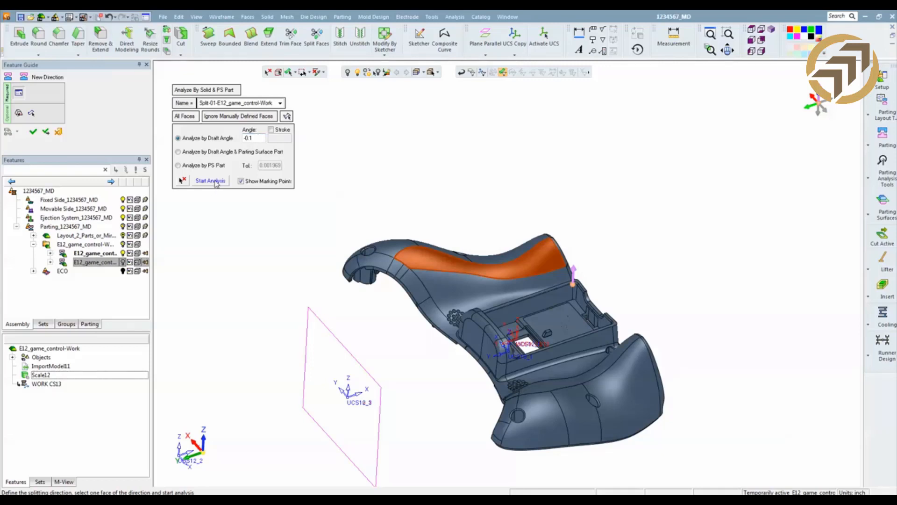
left_click(280, 103)
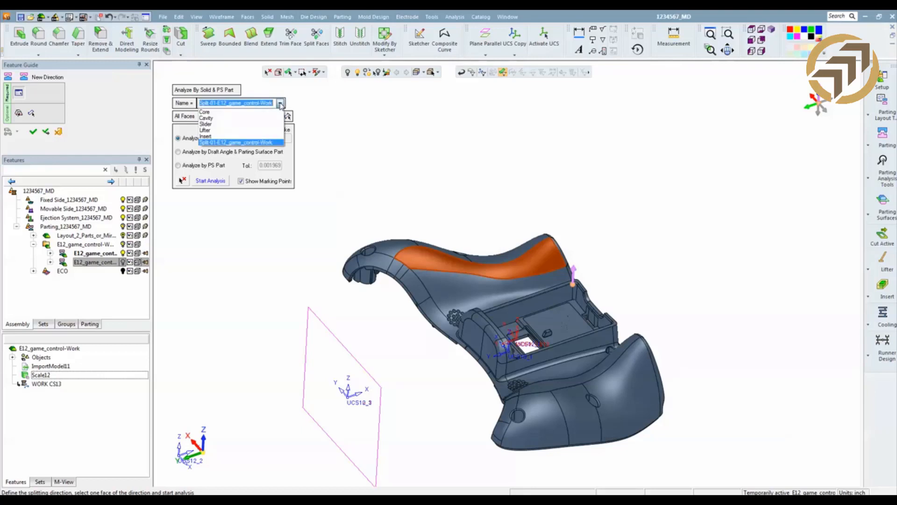
left_click(211, 119)
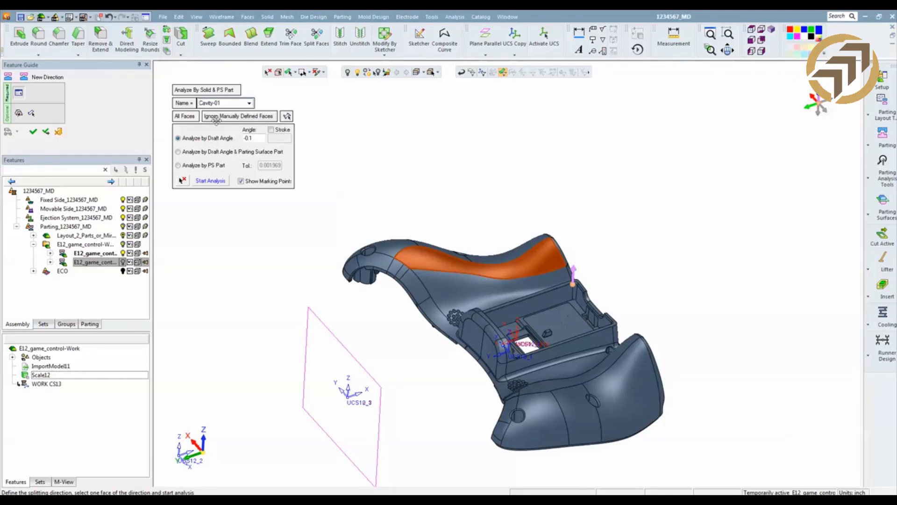
left_click(210, 181)
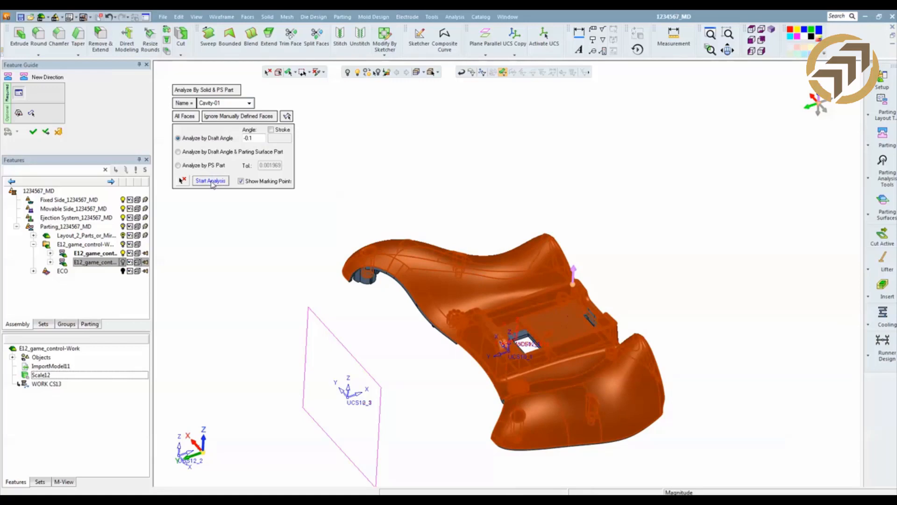
left_click(46, 132)
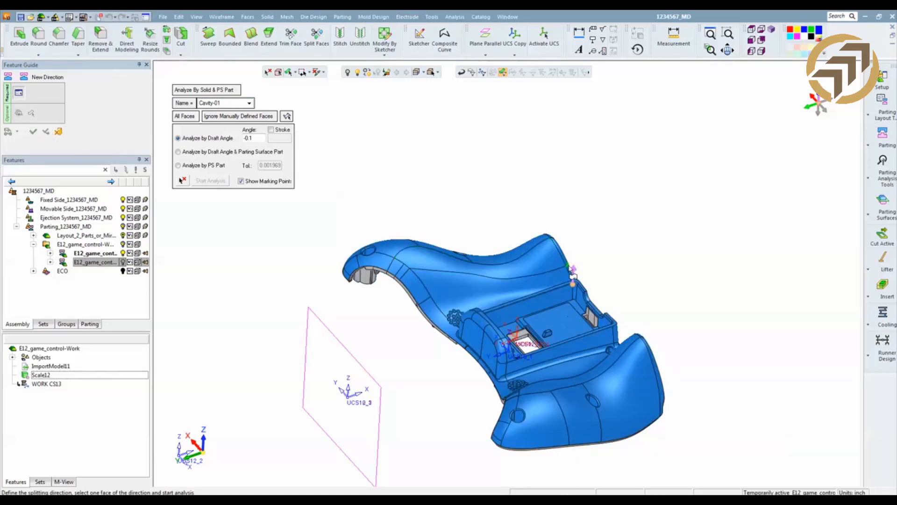
Reverse the splitting direction, name it Core-02, ignore assigned faces in the analysis, and accept the resulting split.
left_click(573, 271)
left_click(249, 102)
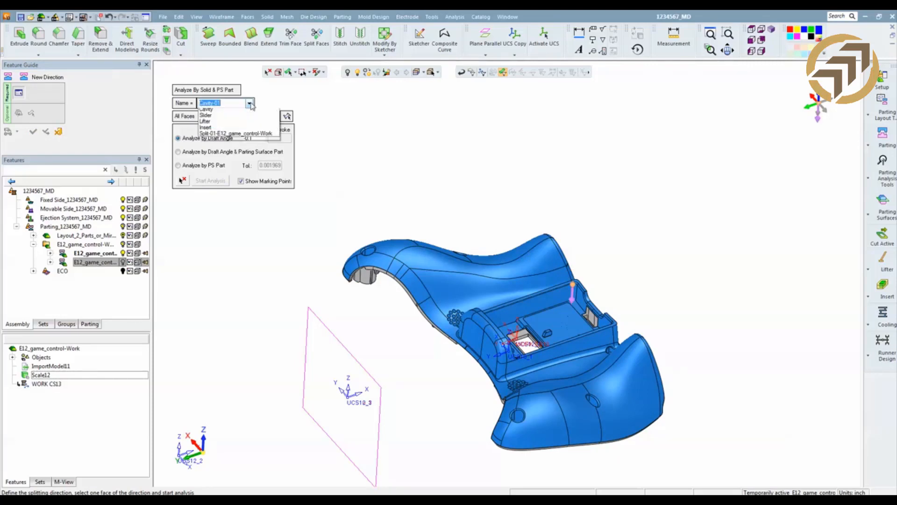
left_click(213, 112)
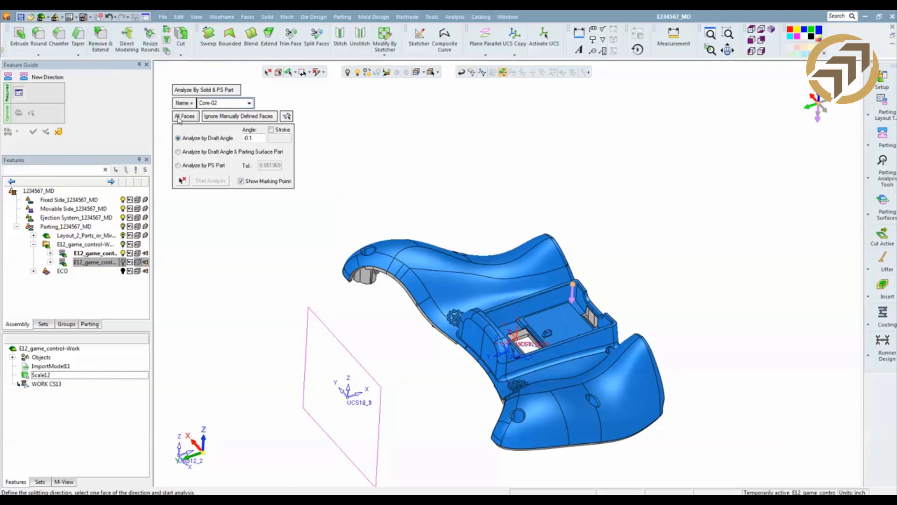
left_click(180, 118)
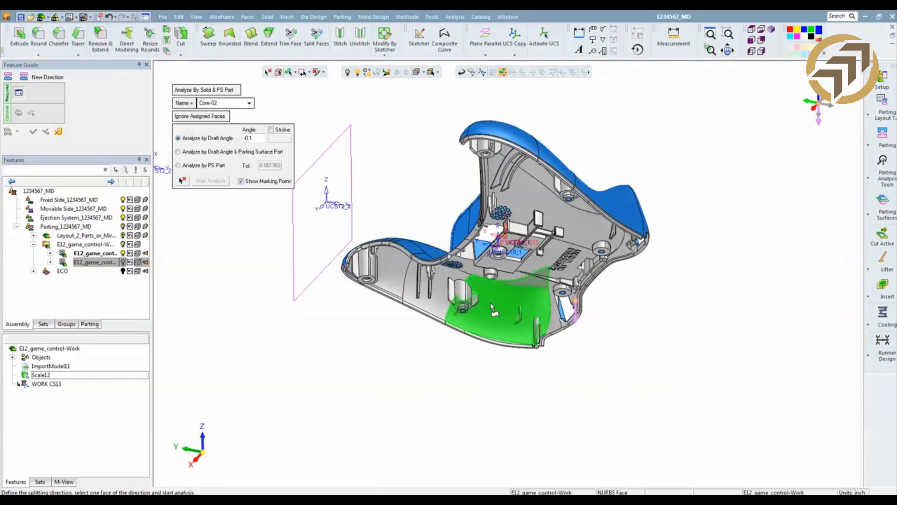
left_click(202, 180)
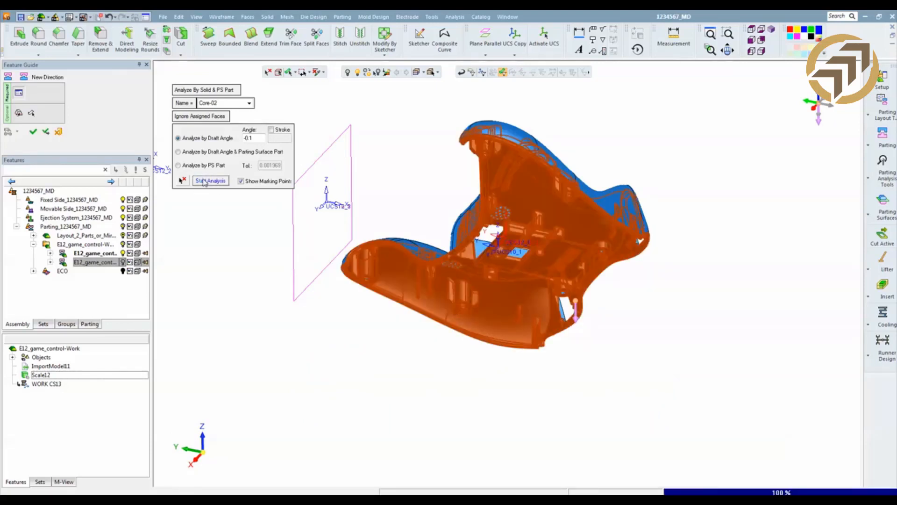
left_click(33, 134)
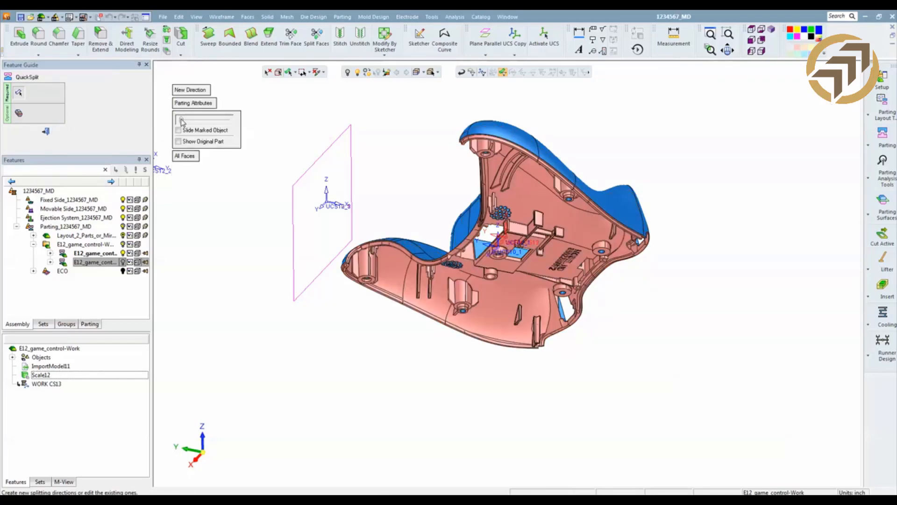
Slide the cavity and core faces apart to check the split and any faces left between them.
left_click_drag(182, 121, 197, 120)
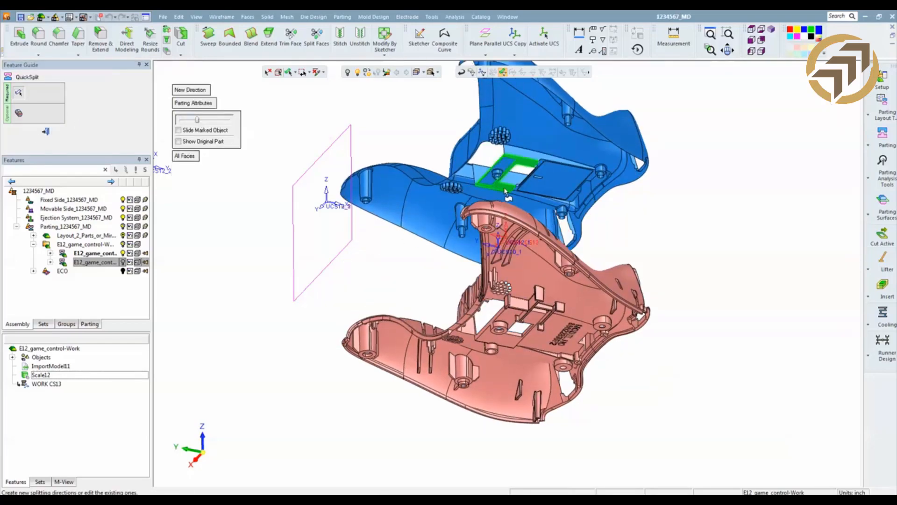
middle_click_drag(524, 192, 520, 242)
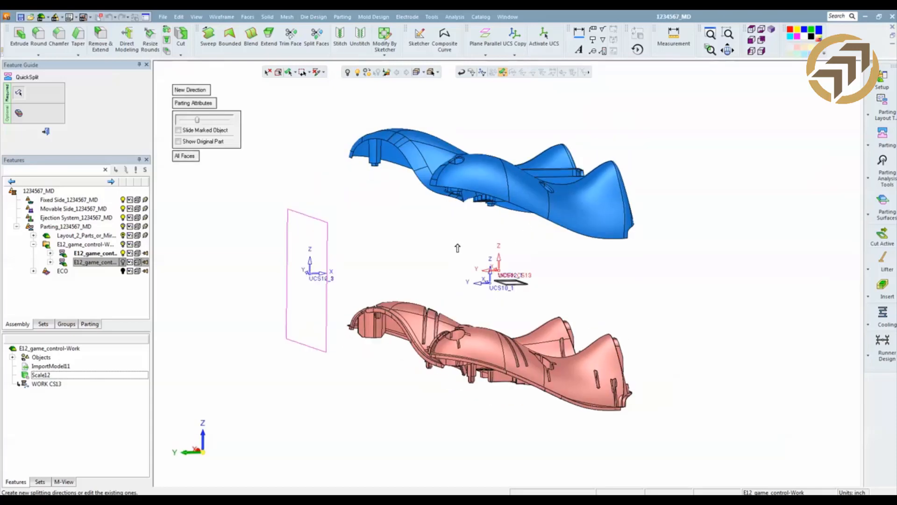
middle_click_drag(458, 248, 485, 247)
mouse_move(198, 119)
left_mouse_down()
mouse_move(212, 120)
mouse_move(197, 120)
left_mouse_up()
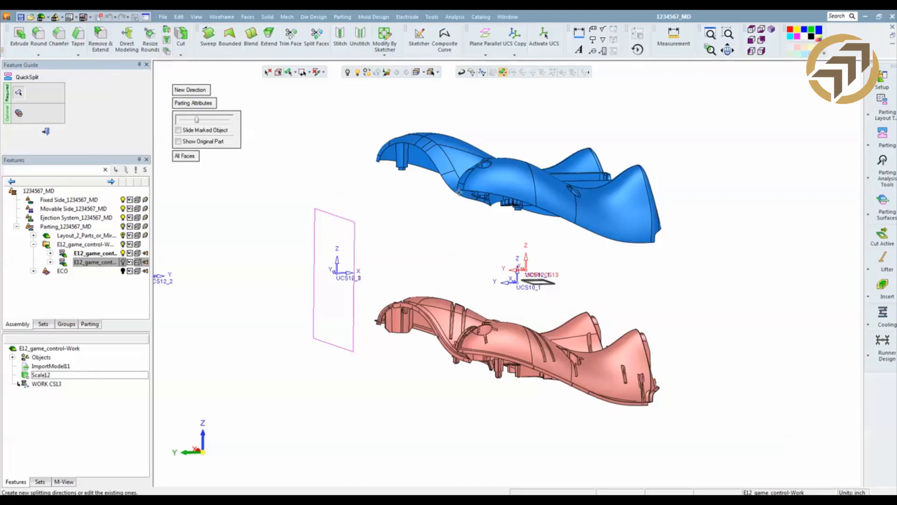
Hide the Cavity-01 faces and slide the core faces back together to examine the unassigned frame around the window.
left_click(89, 324)
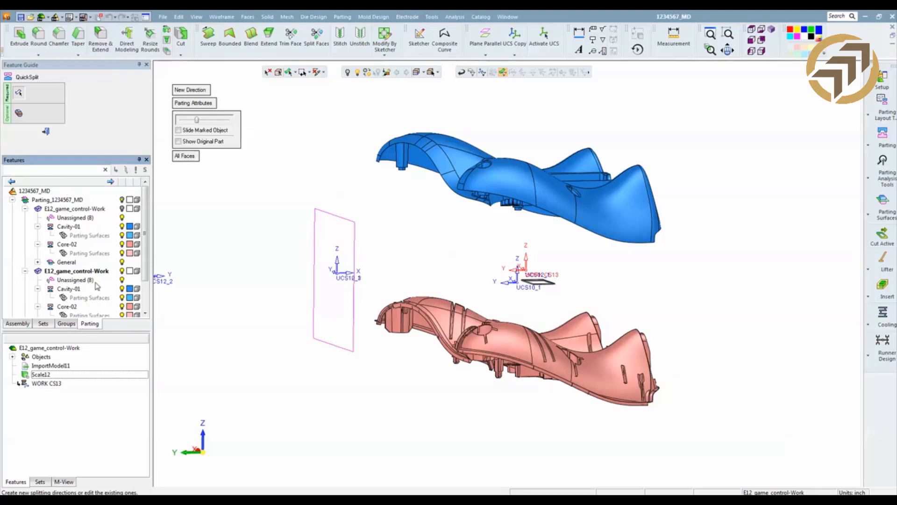
left_click(122, 227)
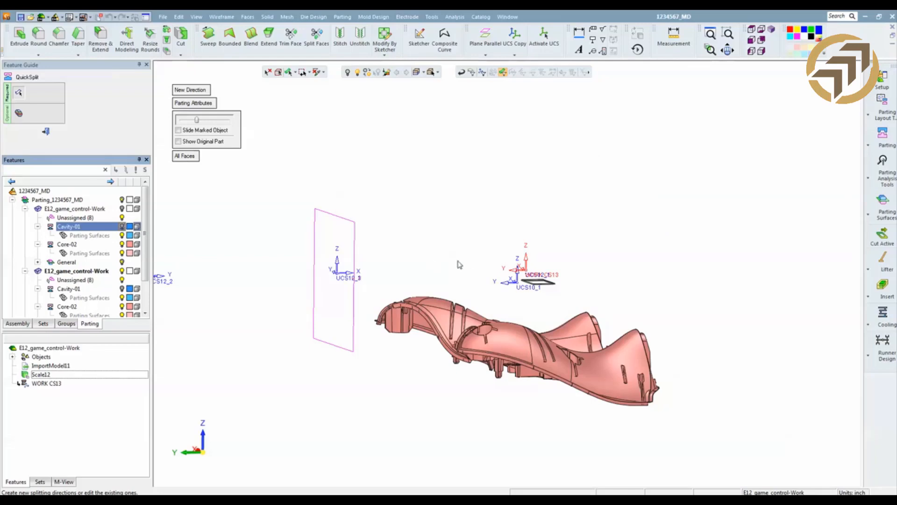
scroll(459, 265, "up", 3)
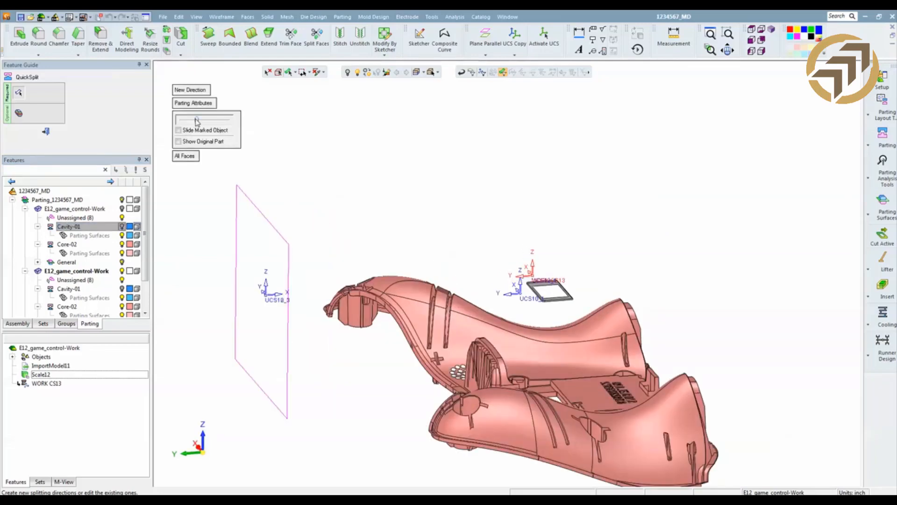
left_click_drag(196, 120, 186, 120)
right_click_drag(356, 243, 393, 104, "ctrl")
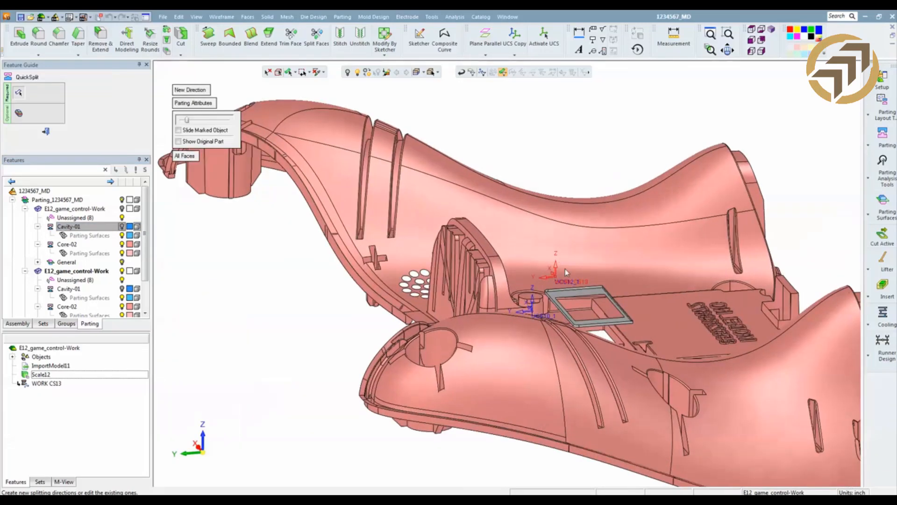
scroll(561, 273, "up", 6)
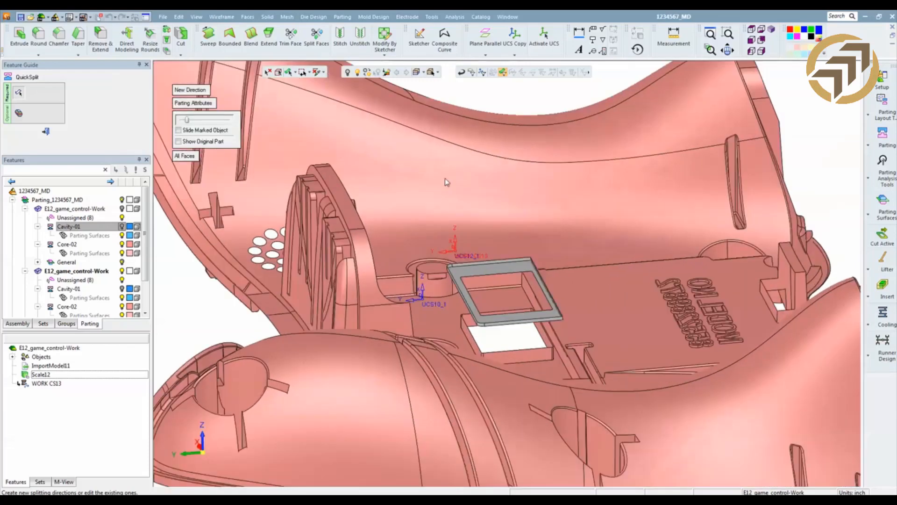
mouse_move(187, 123)
left_mouse_down()
mouse_move(200, 123)
mouse_move(181, 125)
left_mouse_up()
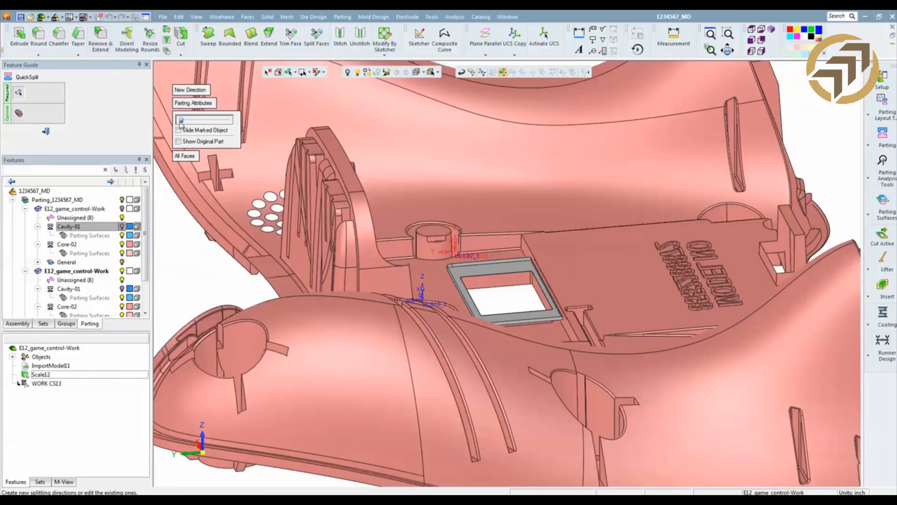
Hide the Core-02 faces and show the Cavity-01 faces around the unassigned window frame.
left_click(122, 244)
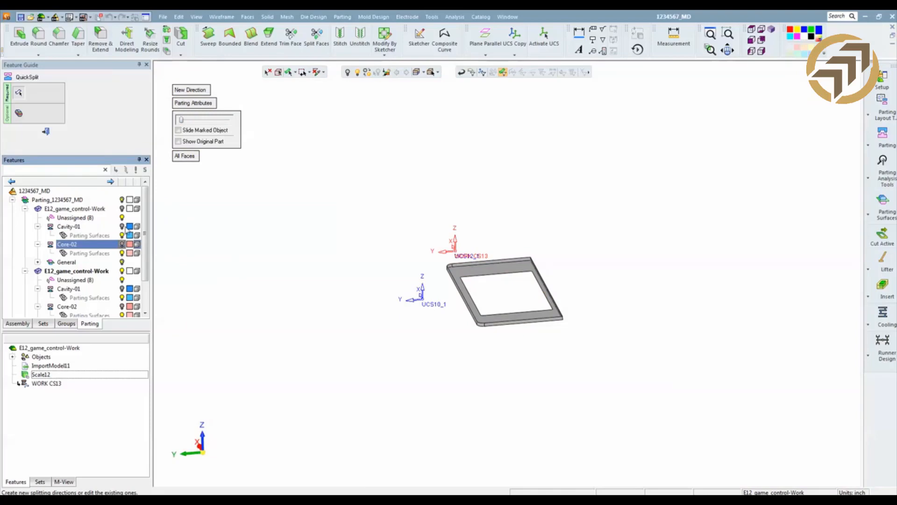
left_click(122, 226)
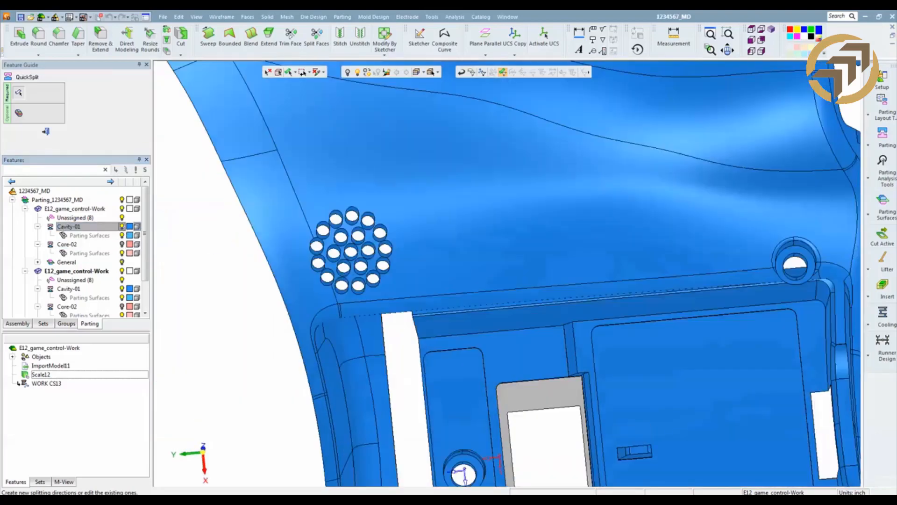
middle_click_drag(639, 301, 608, 281)
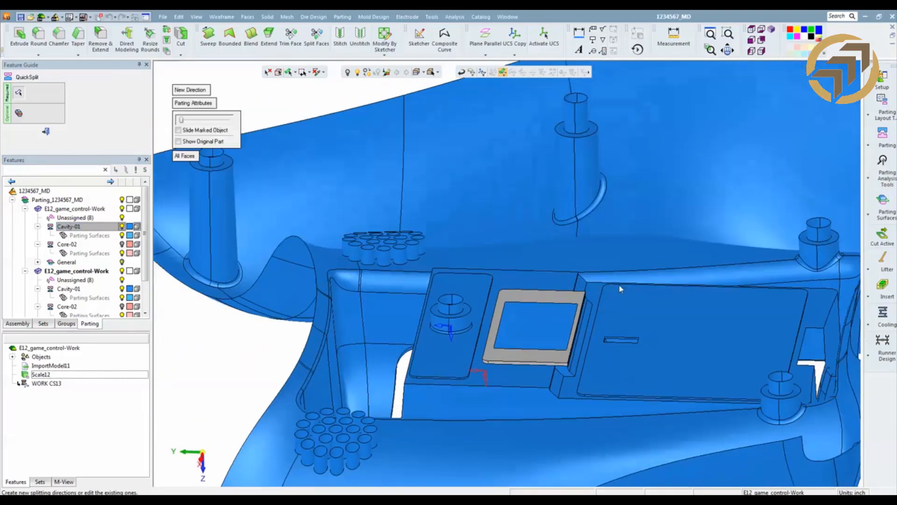
Slide the cavity faces away and assign the unassigned window frame faces to Cavity-01.
left_click_drag(181, 120, 205, 123)
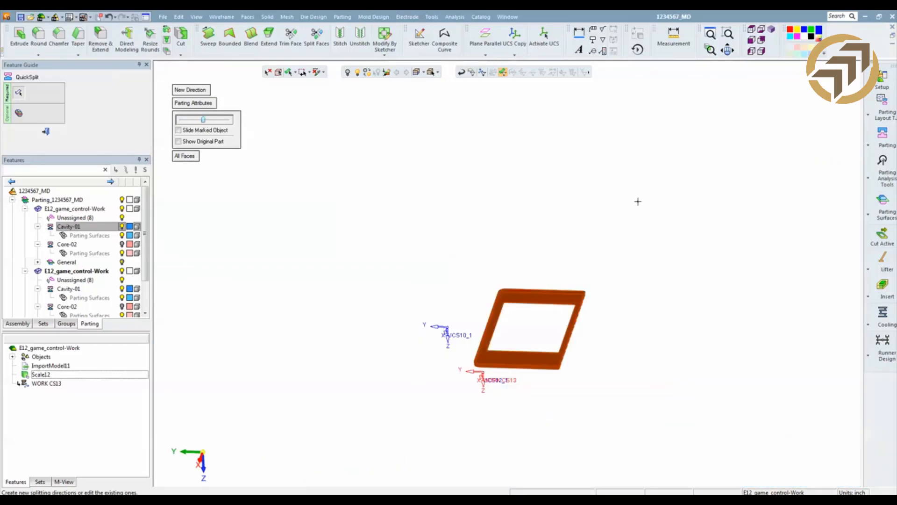
scroll(625, 441, "down", 5)
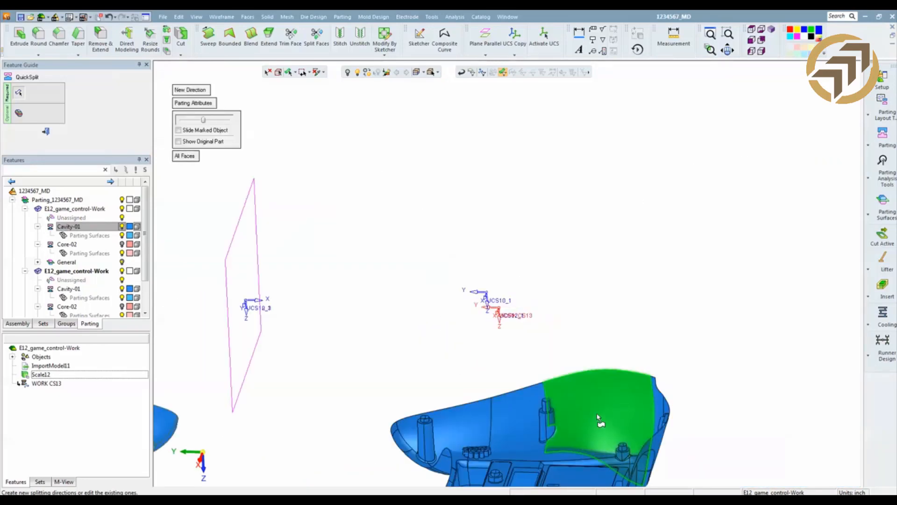
middle_click_drag(595, 426, 641, 257)
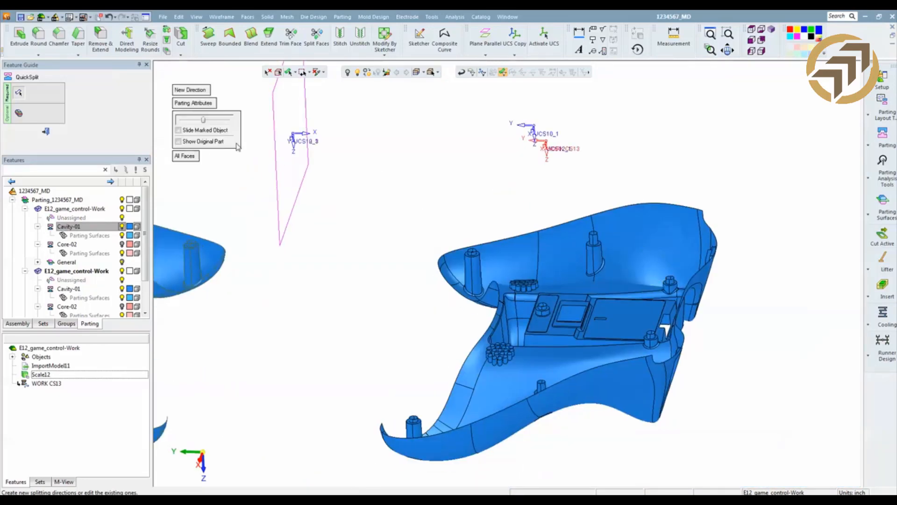
Run the draft and undercut analysis on the cavity faces and examine the window frame and bosses up close.
left_click(19, 114)
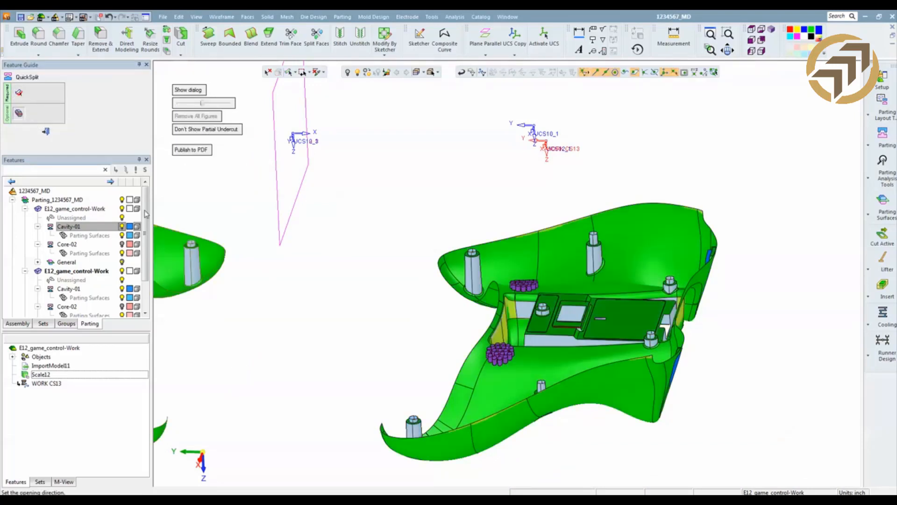
scroll(412, 303, "up", 5)
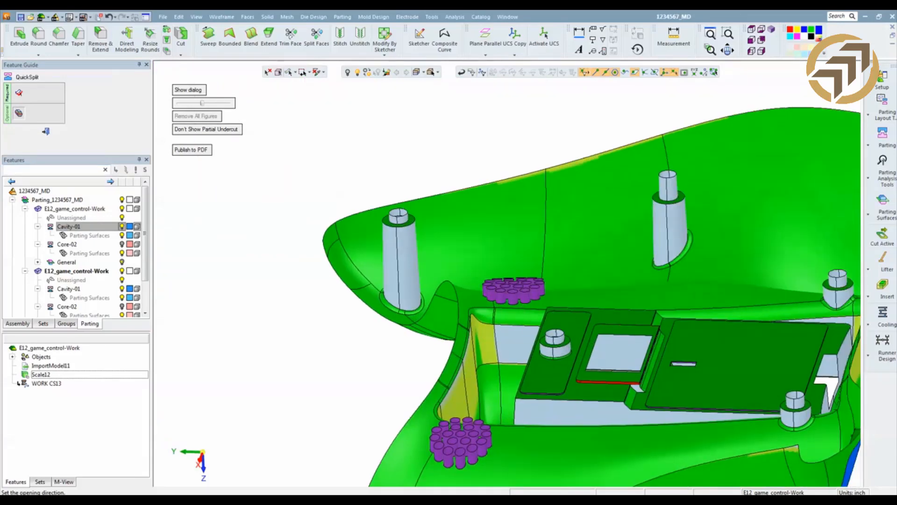
scroll(533, 393, "up", 2)
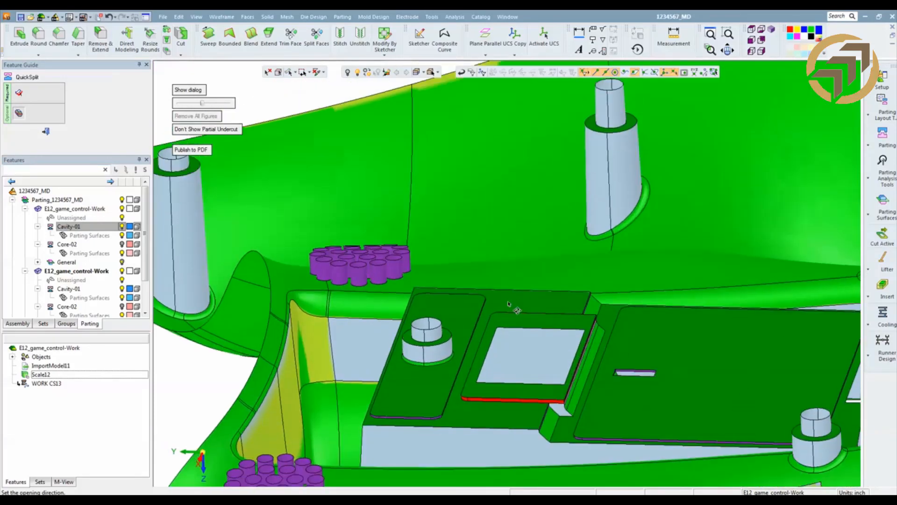
scroll(516, 390, "up", 2)
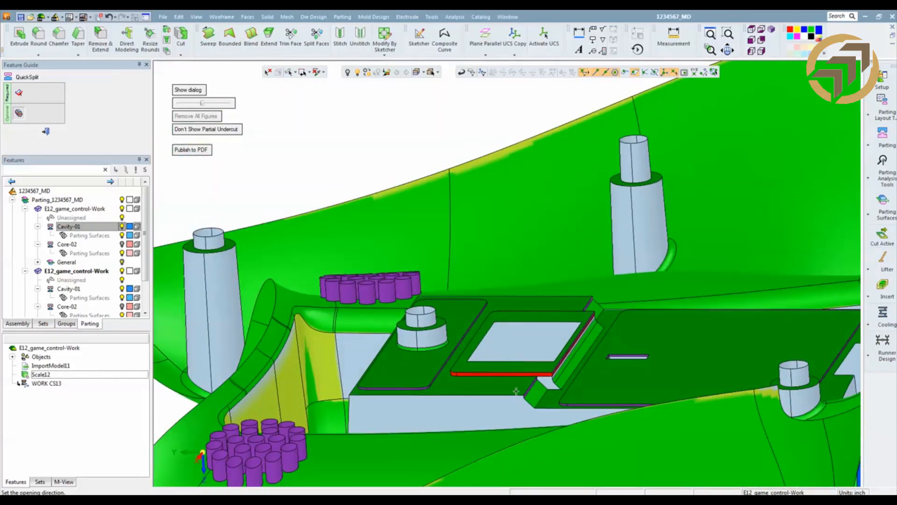
Display the draft angle ranges and label the draft on the red undercut wall of the window frame, examining it up close.
left_click(188, 90)
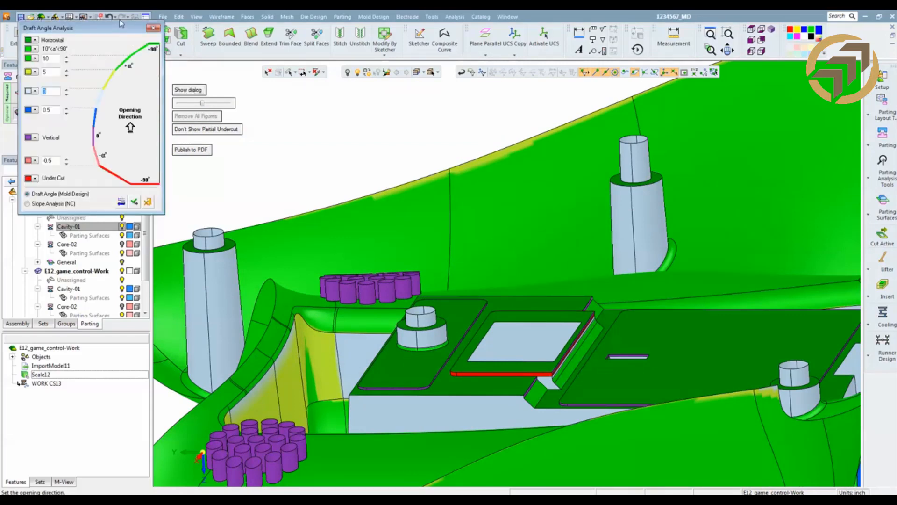
left_click_drag(123, 28, 278, 170)
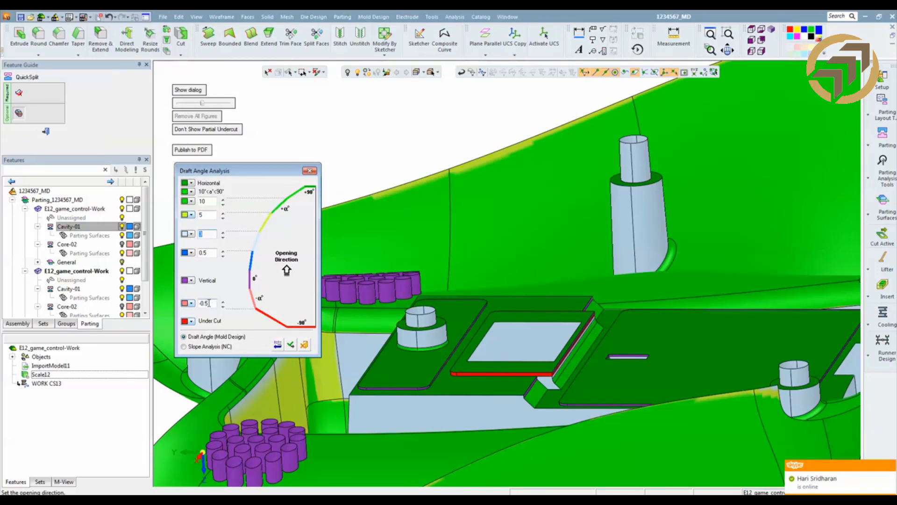
mouse_move(469, 378)
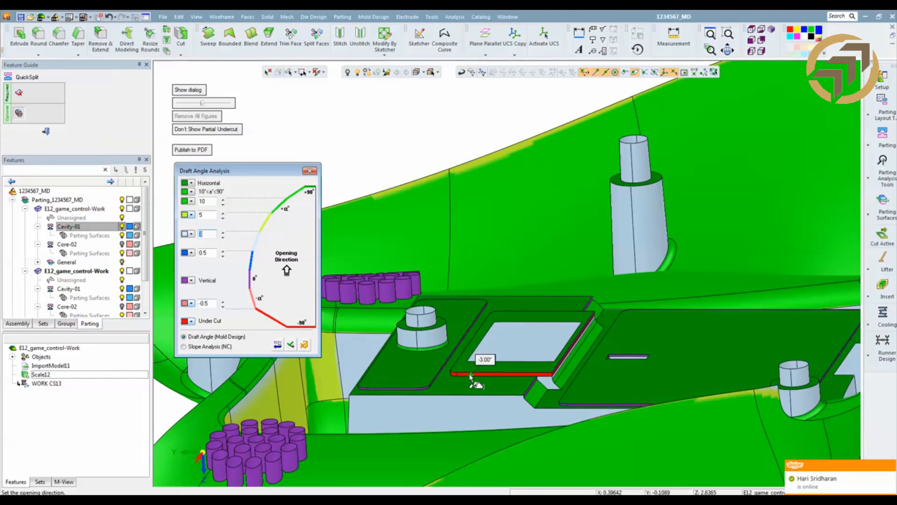
left_click(469, 378)
mouse_move(494, 383)
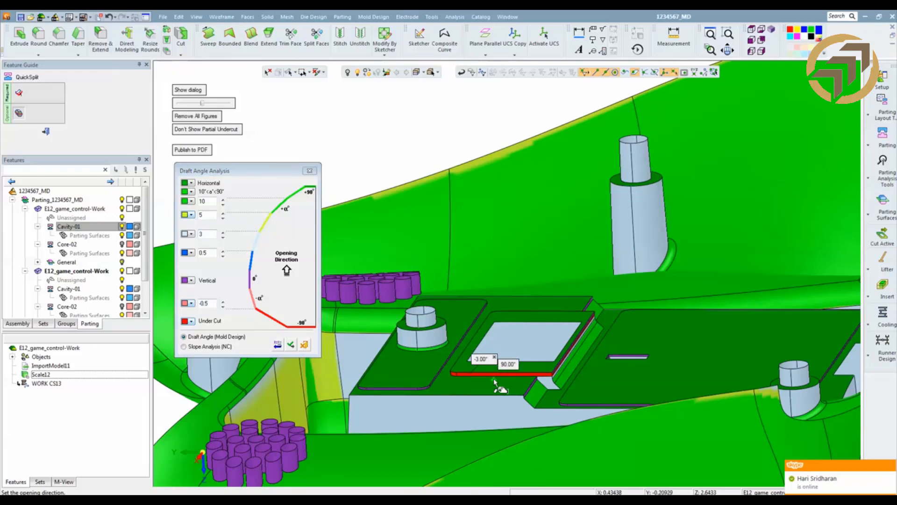
right_click_drag(551, 401, 585, 205, "ctrl")
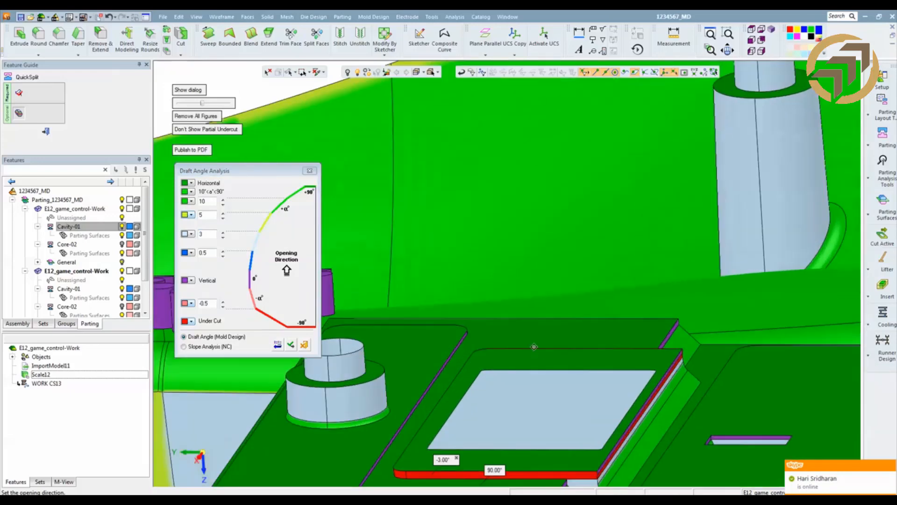
middle_click_drag(534, 346, 557, 212, "ctrl")
left_click_drag(422, 308, 458, 294, "ctrl")
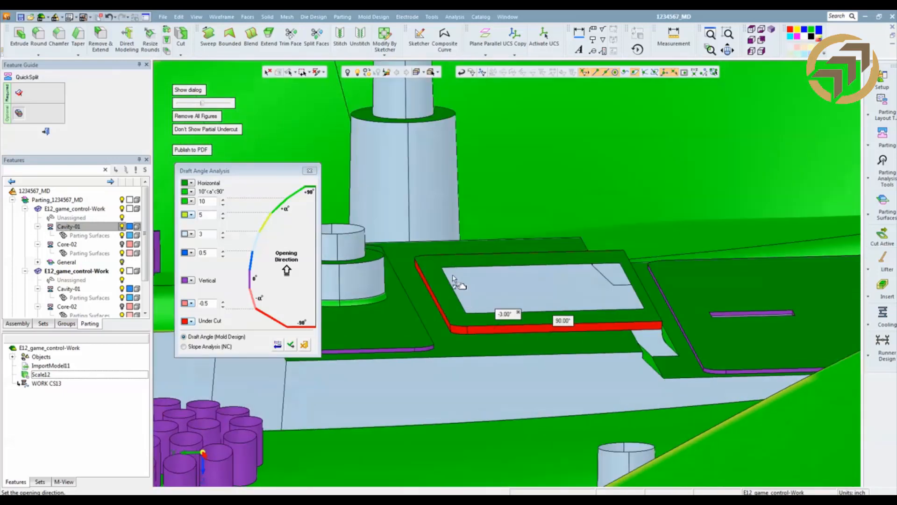
right_click_drag(456, 275, 465, 433, "ctrl")
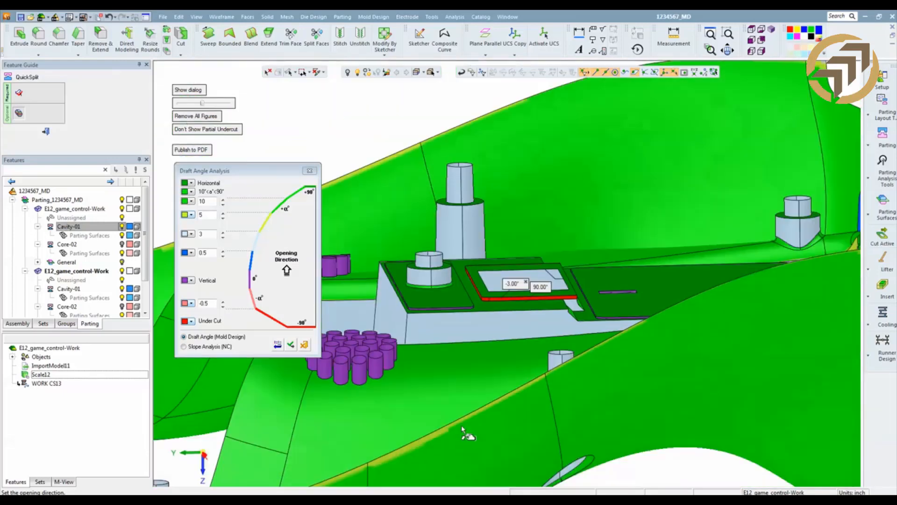
Label the draft angles on the tall screw boss and at two spots on the small boss near the strap opening.
left_click(475, 233)
right_click_drag(577, 166, 623, 280, "ctrl")
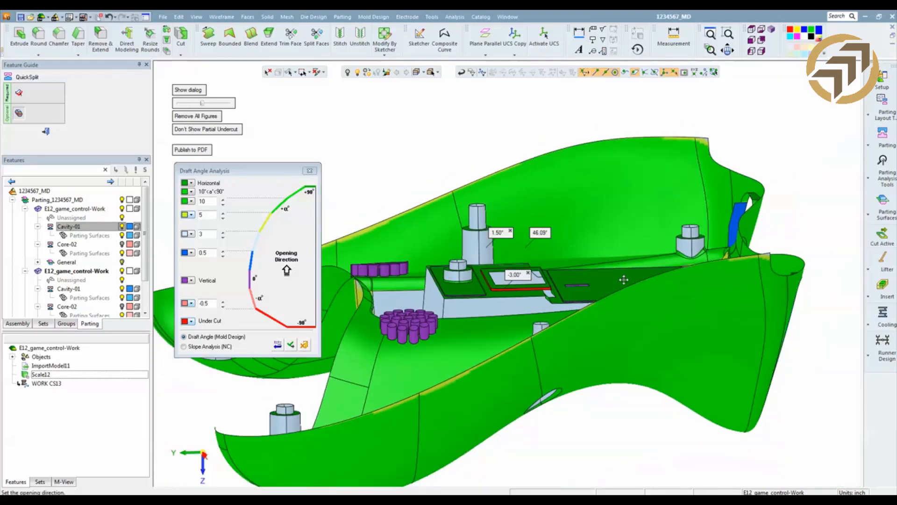
left_click(687, 231)
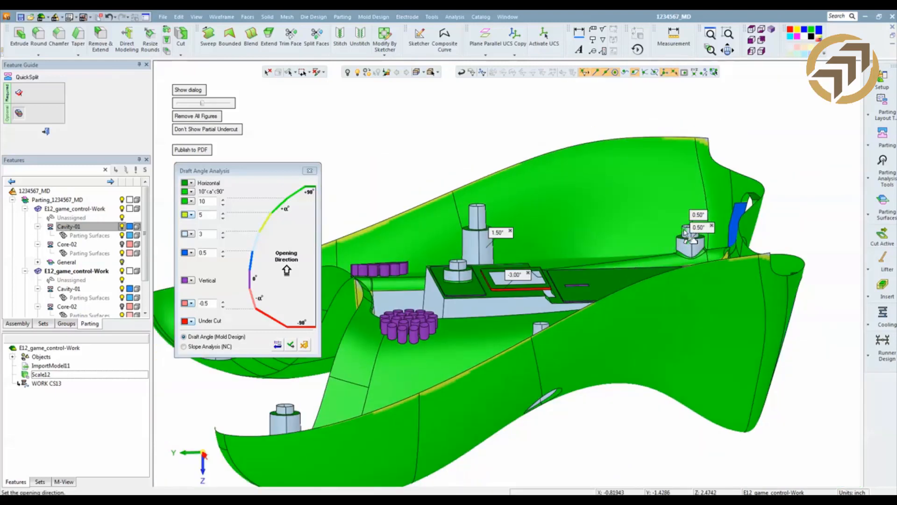
left_click(685, 231)
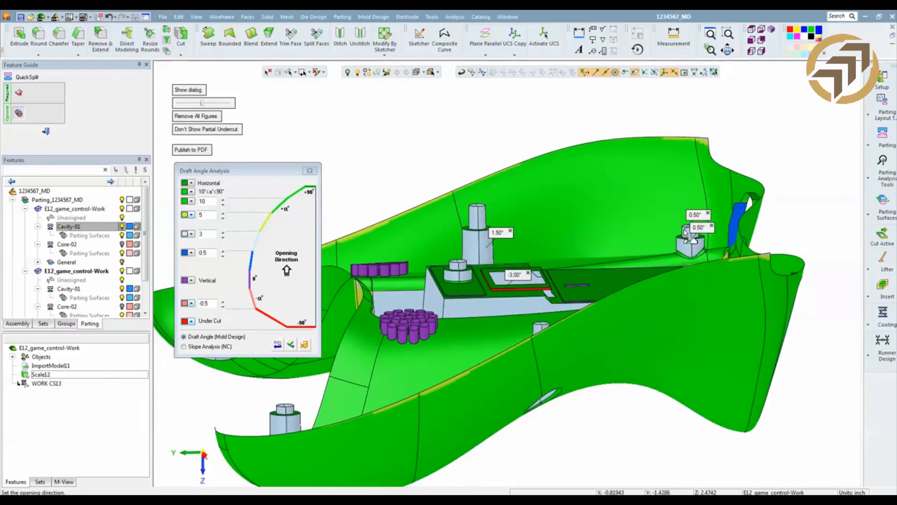
Label the draft angles on the purple speaker hole pins and on the flat panels on both sides of the window.
left_click(428, 331)
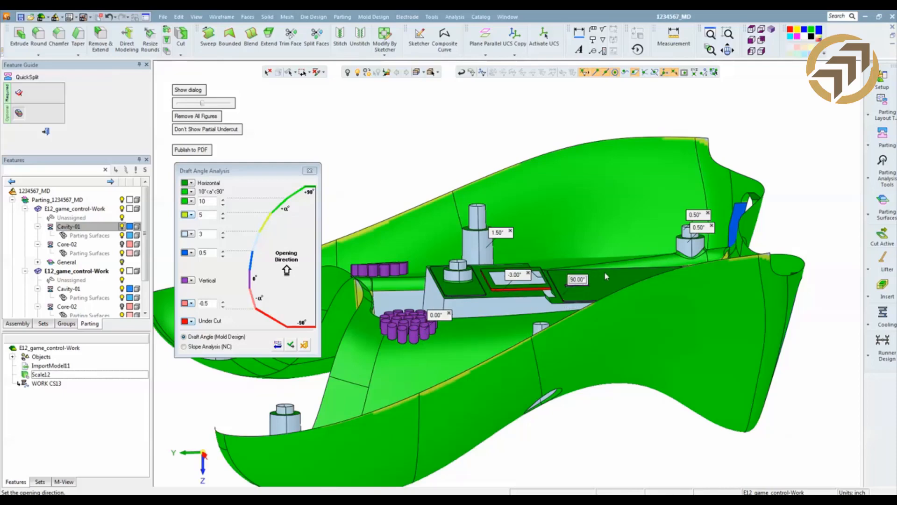
left_click(606, 276)
middle_click_drag(607, 275, 636, 258)
left_click(653, 282)
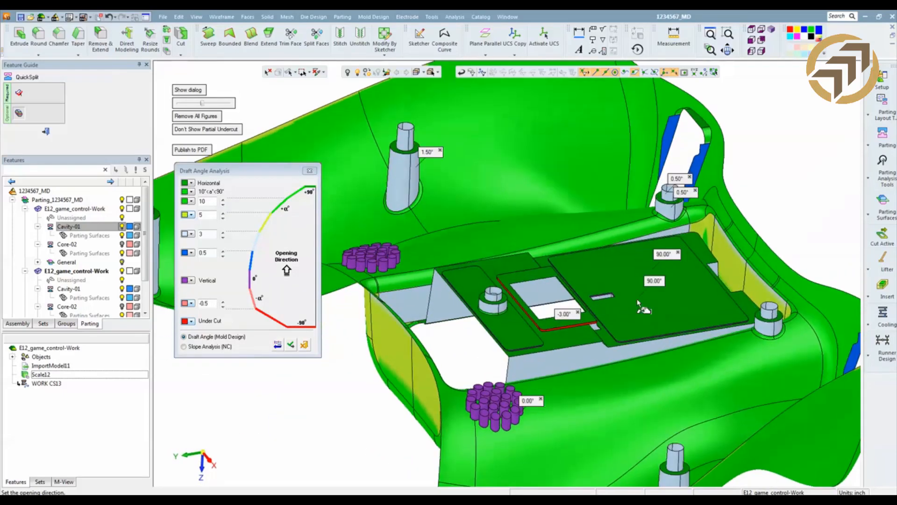
left_click(474, 276)
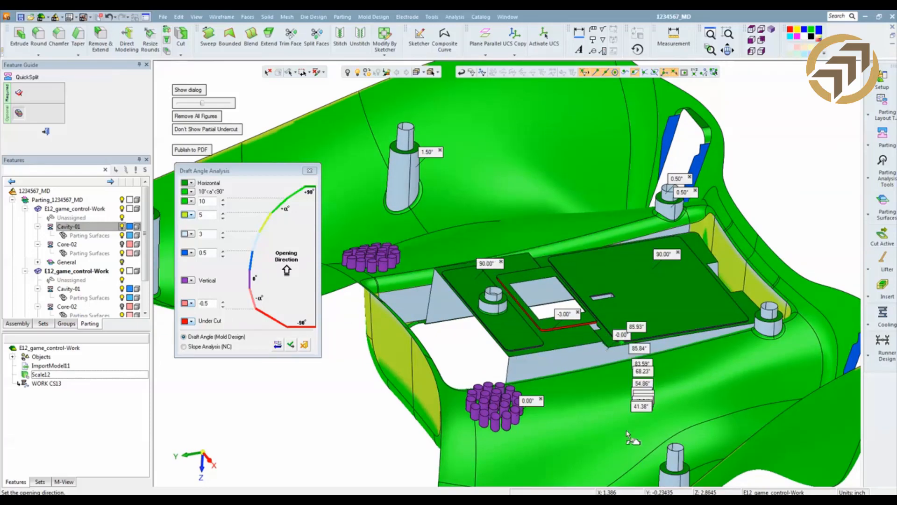
Label the draft on the blue walls of both grip openings and finish the draft analysis.
right_click_drag(632, 406, 607, 412, "ctrl")
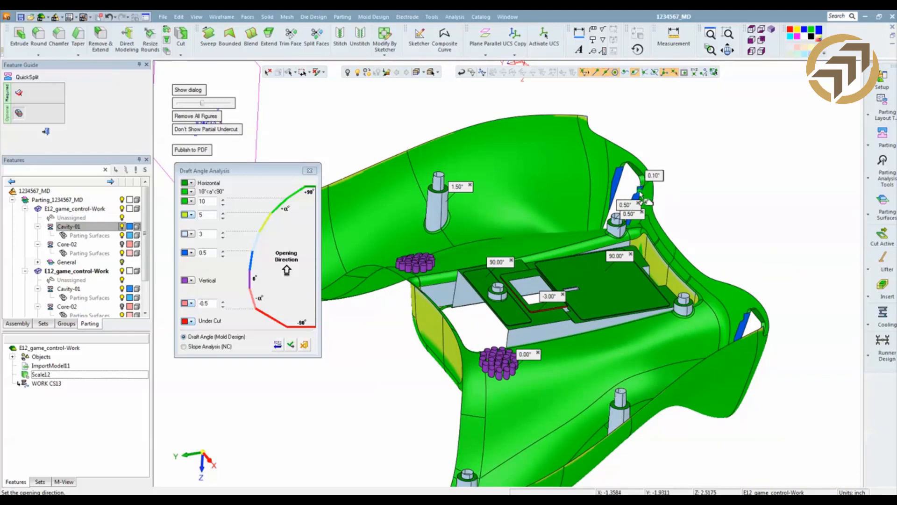
left_click(619, 185)
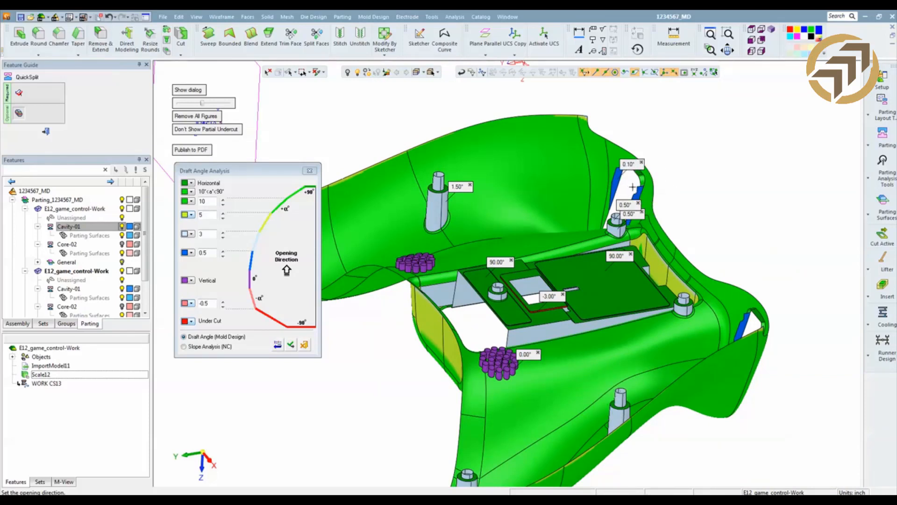
left_click(746, 331)
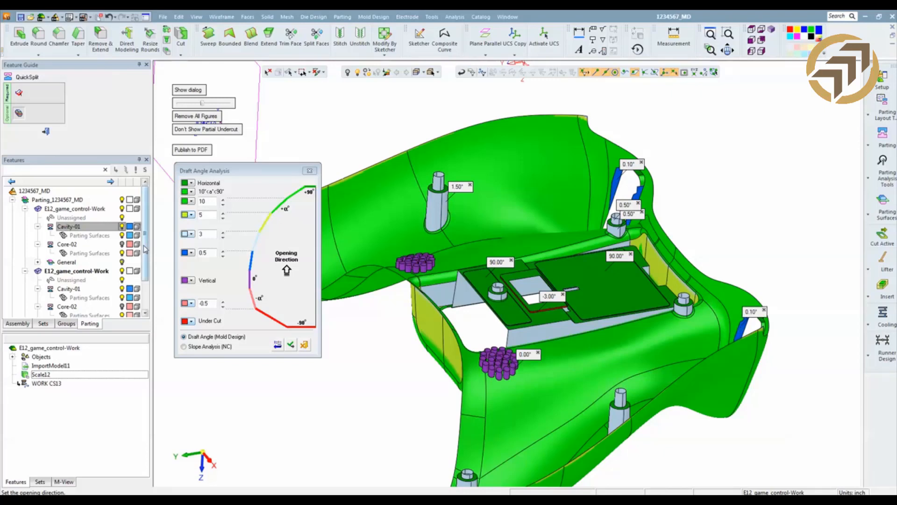
left_click(292, 345)
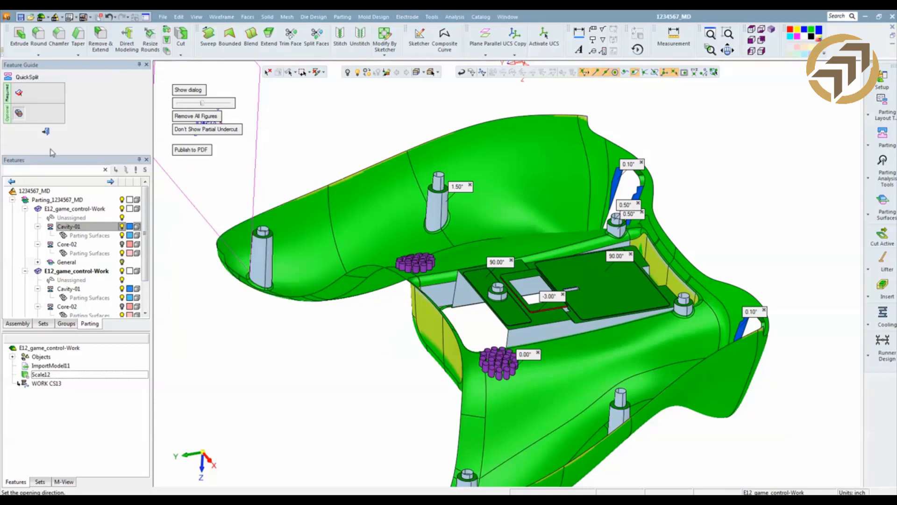
left_click(48, 133)
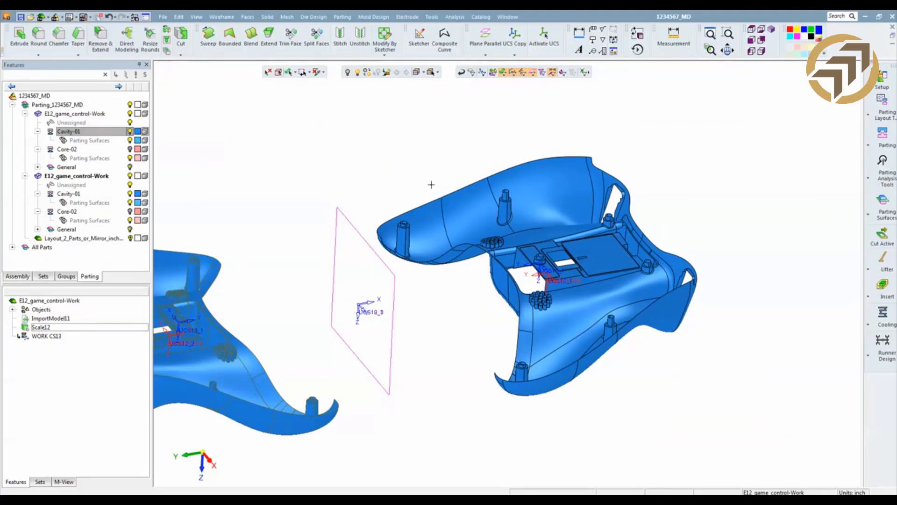
Show the Core-02 faces, hide the Cavity-01 faces, and examine the openings on the core side.
mouse_move(599, 249)
middle_mouse_down()
mouse_move(585, 74)
mouse_move(616, 247)
middle_mouse_up()
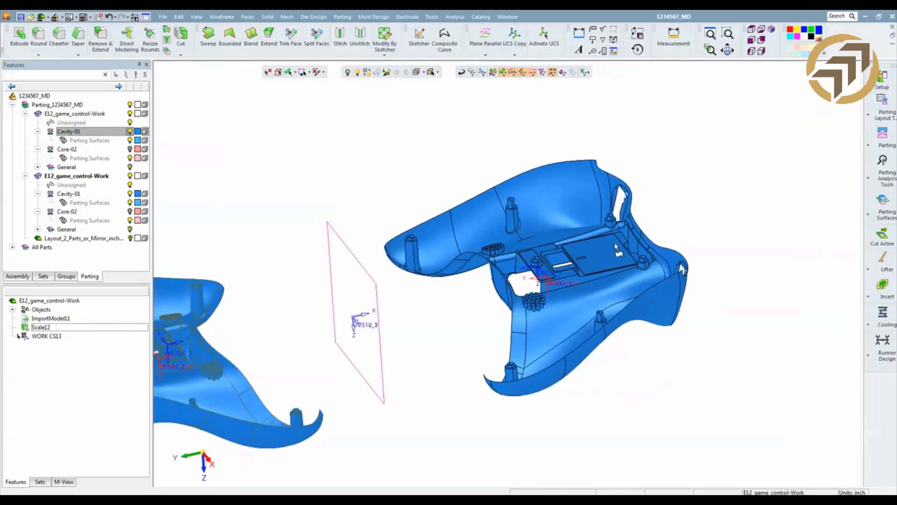
left_click(130, 149)
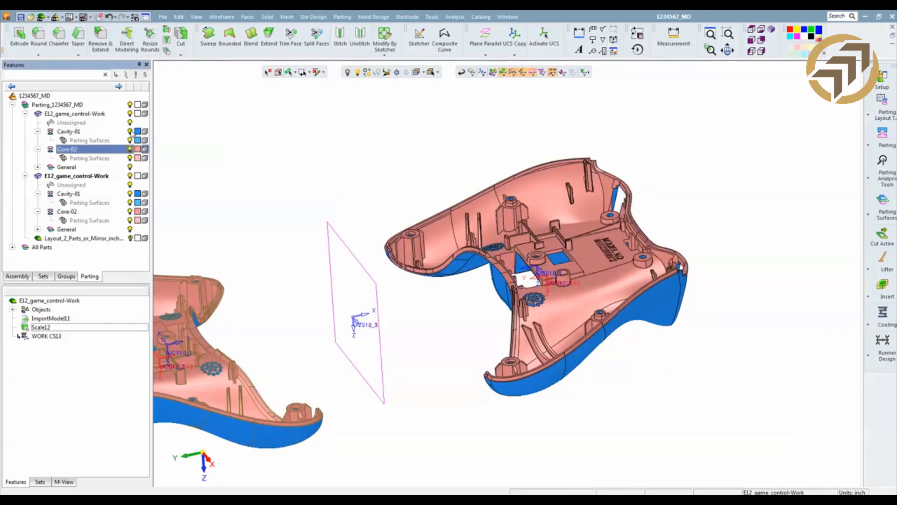
left_click(131, 131)
middle_click_drag(567, 268, 543, 216)
scroll(577, 292, "up", 3)
middle_click_drag(651, 342, 509, 248)
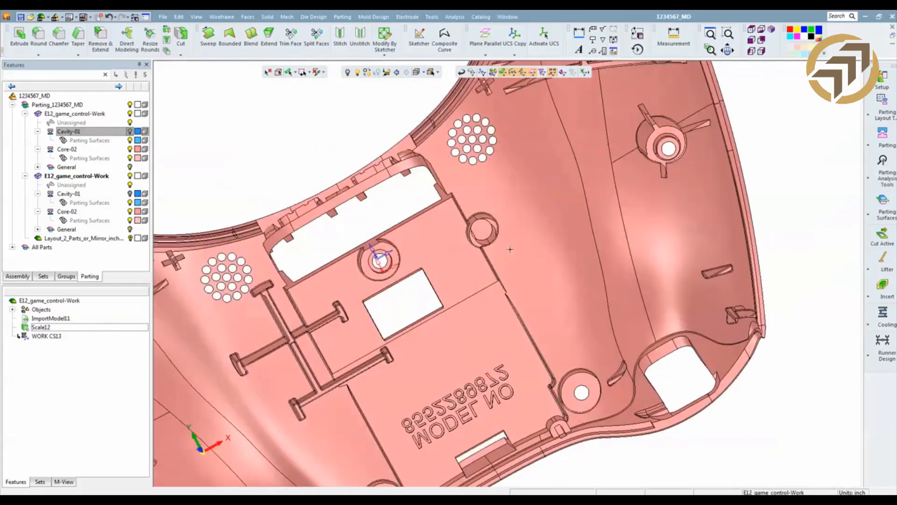
middle_click_drag(509, 145, 624, 195)
right_click_drag(624, 195, 653, 317, "ctrl")
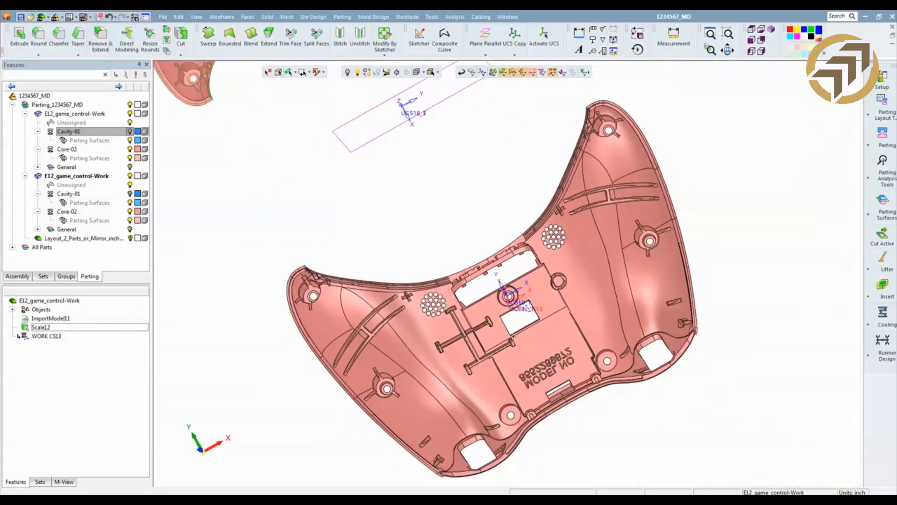
Start Cap Internal Islands and select all core faces of the game controller part for it.
middle_click_drag(505, 339, 532, 345)
middle_click_drag(627, 342, 460, 190)
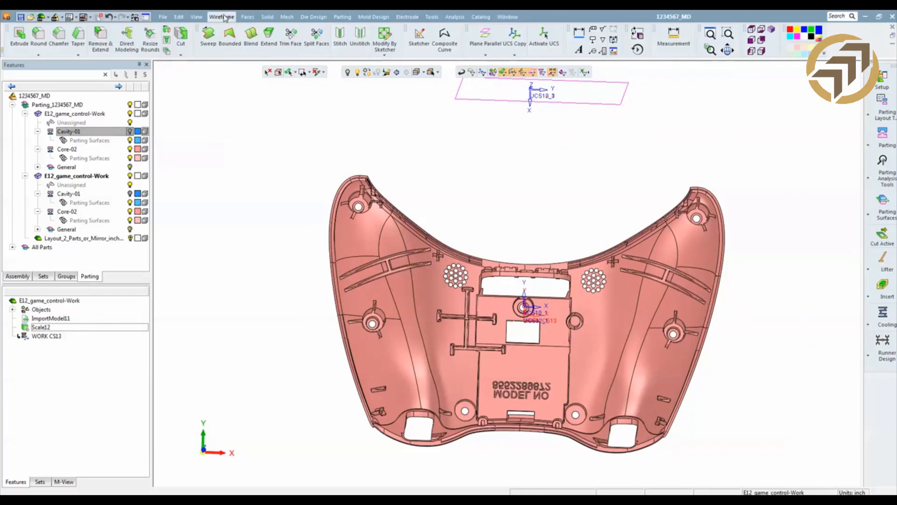
left_click(246, 17)
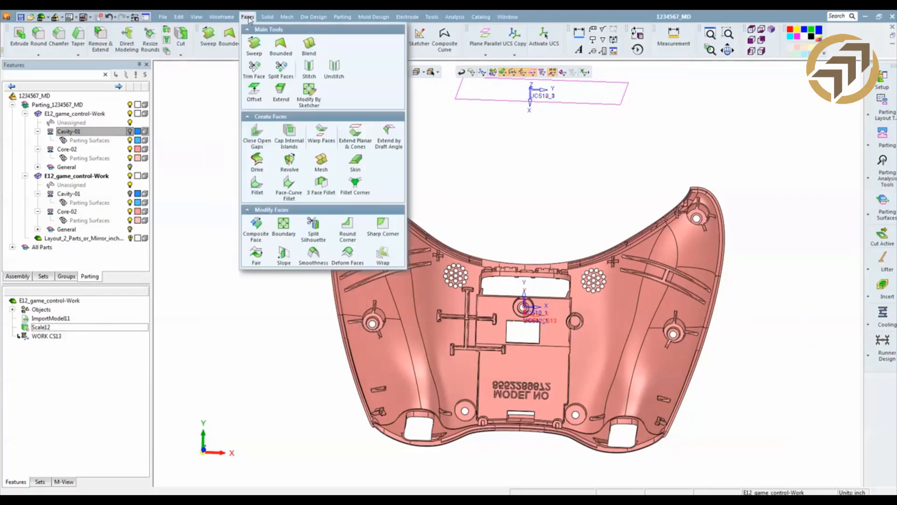
left_click(295, 143)
left_click_drag(256, 143, 778, 465)
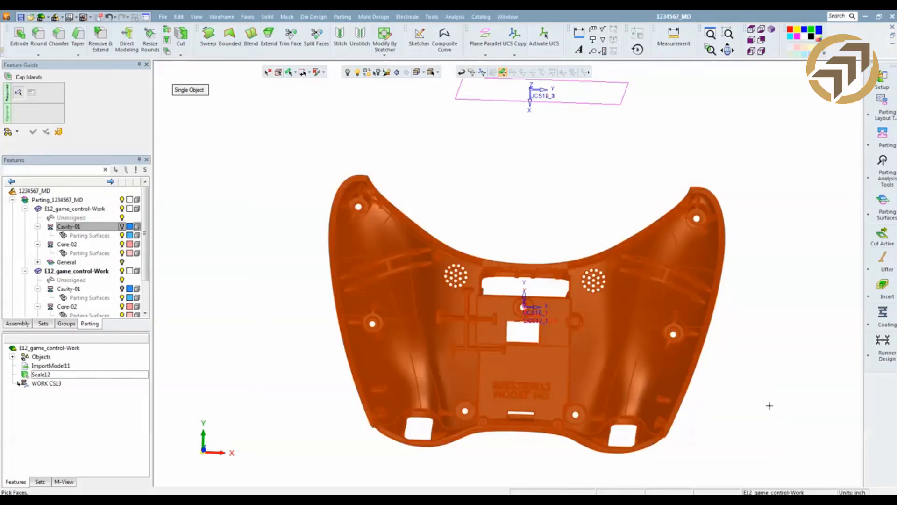
middle_click(769, 405)
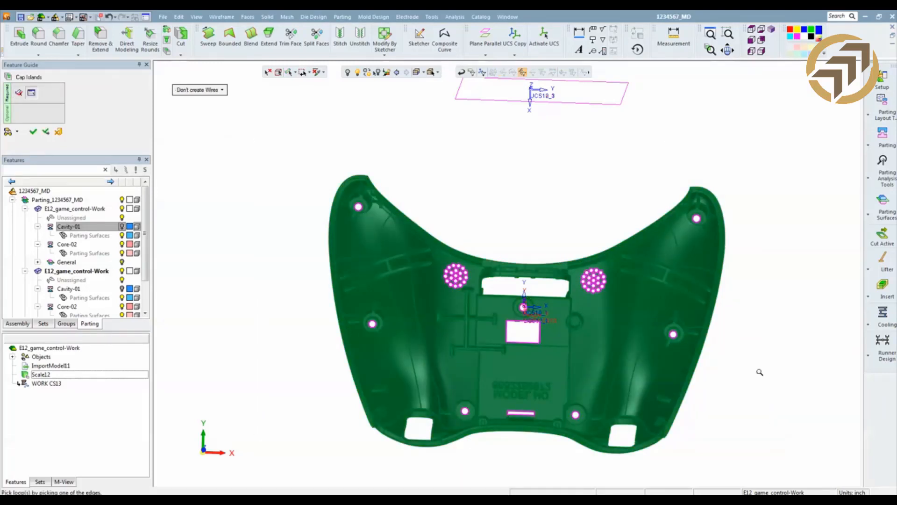
Include the large opening at the upper edge, exclude the rectangular window's loop, and create the island caps.
scroll(760, 372, "up", 2)
middle_click_drag(605, 393, 610, 317)
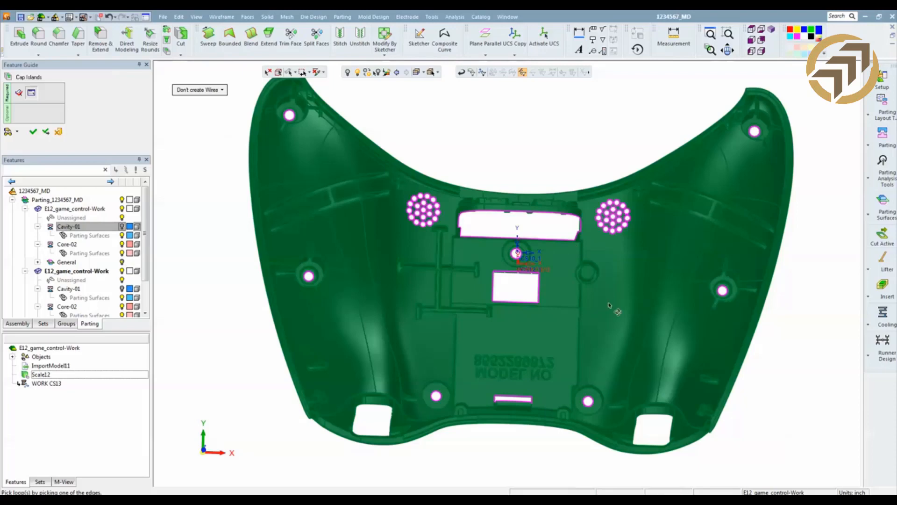
middle_click_drag(597, 268, 617, 332)
scroll(654, 294, "up", 2)
middle_click_drag(553, 317, 541, 336, "ctrl")
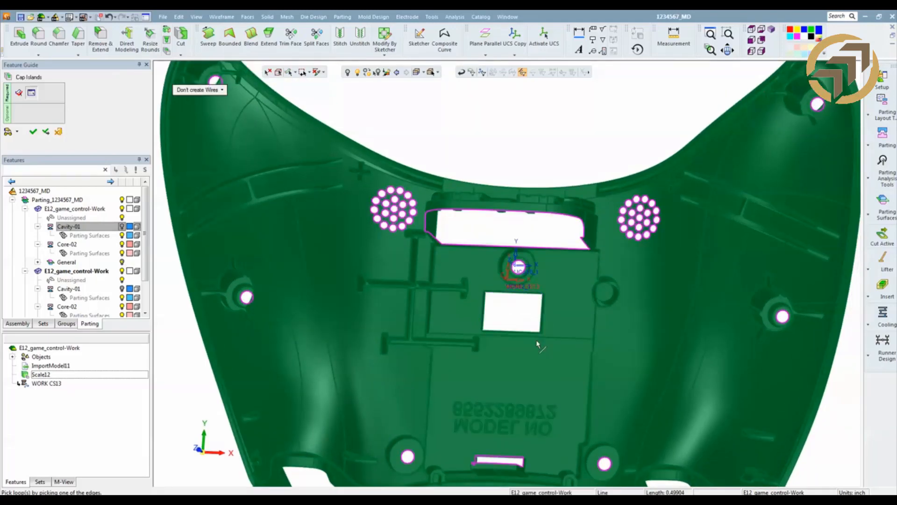
middle_click_drag(653, 365, 666, 302)
scroll(645, 311, "down", 2)
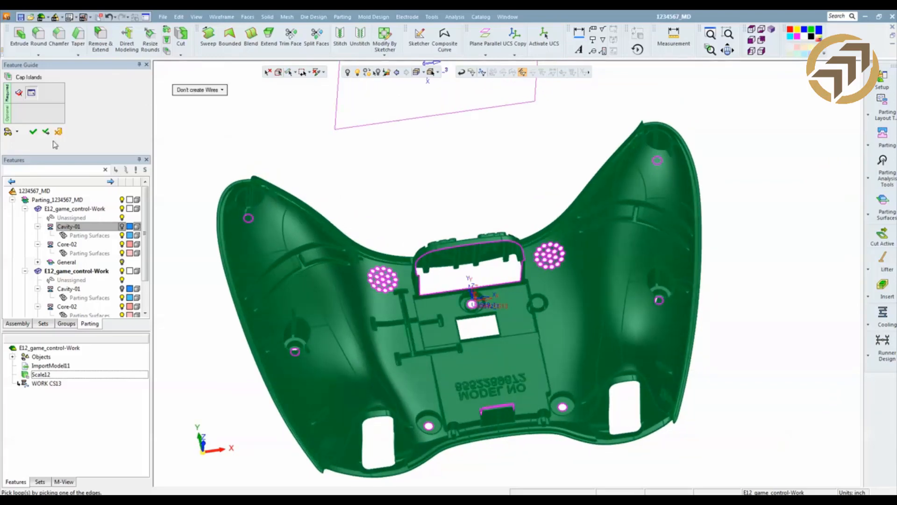
left_click(34, 132)
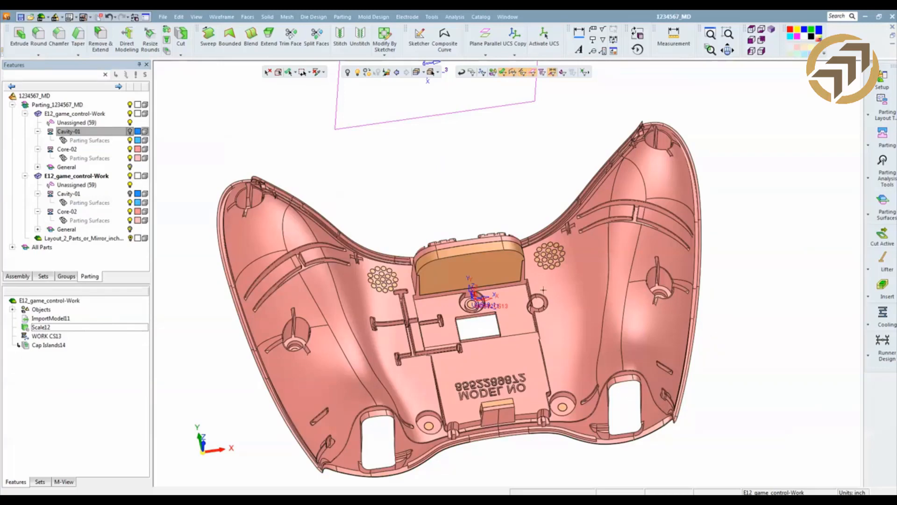
Examine the new cap faces over the large opening, the speaker holes, the bosses and the small slot.
middle_click_drag(544, 289, 546, 312)
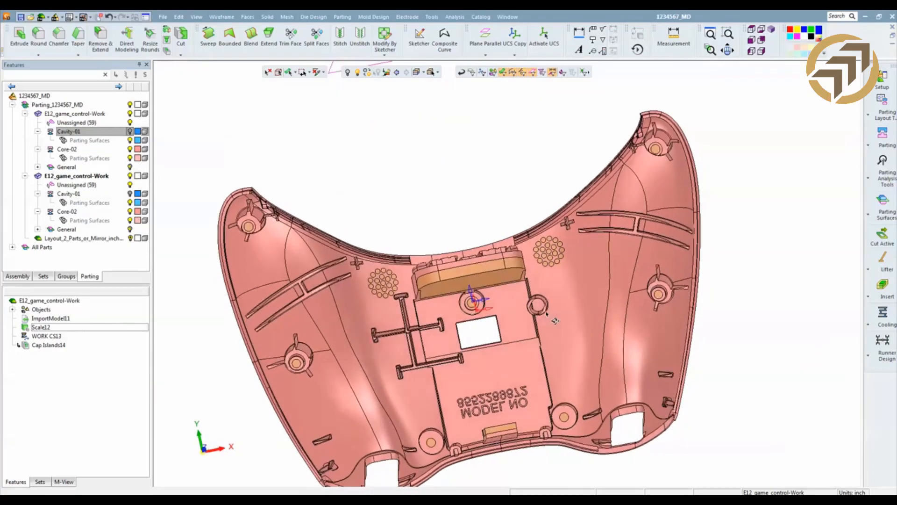
scroll(514, 252, "up", 5)
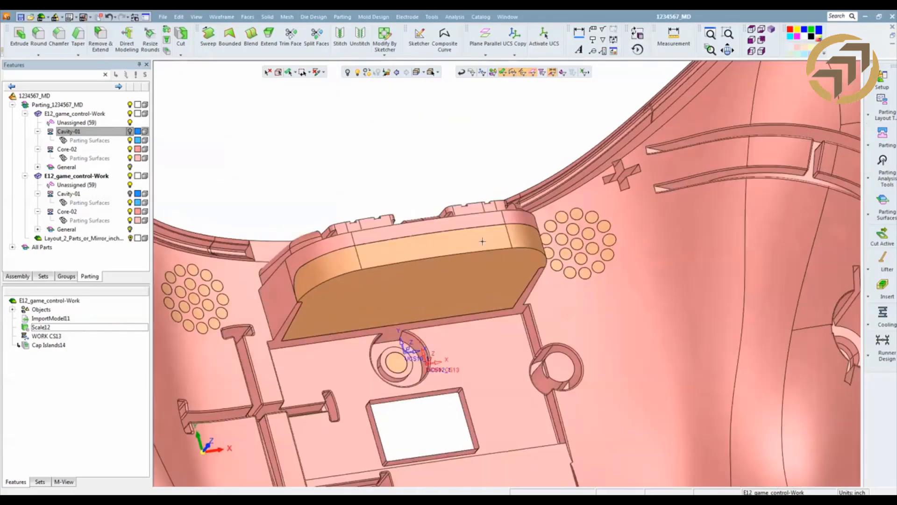
middle_click_drag(330, 280, 466, 283, "ctrl")
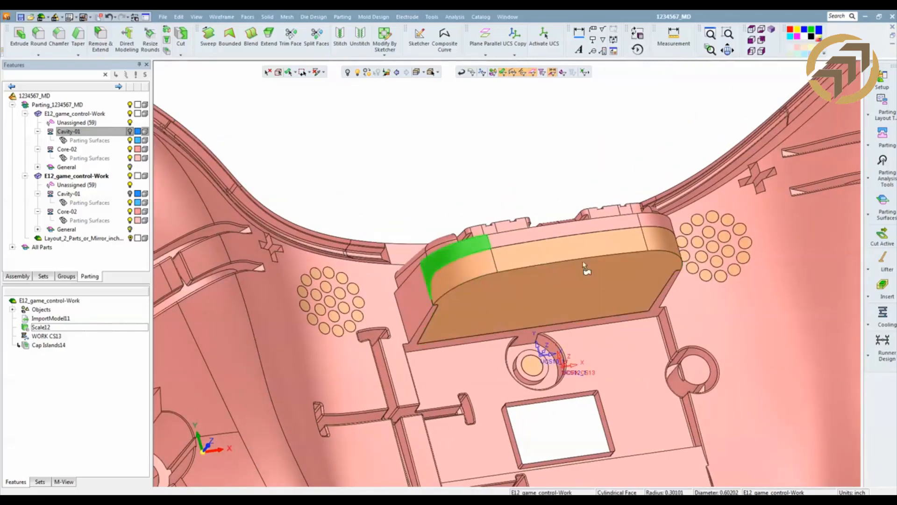
middle_click_drag(644, 259, 641, 279)
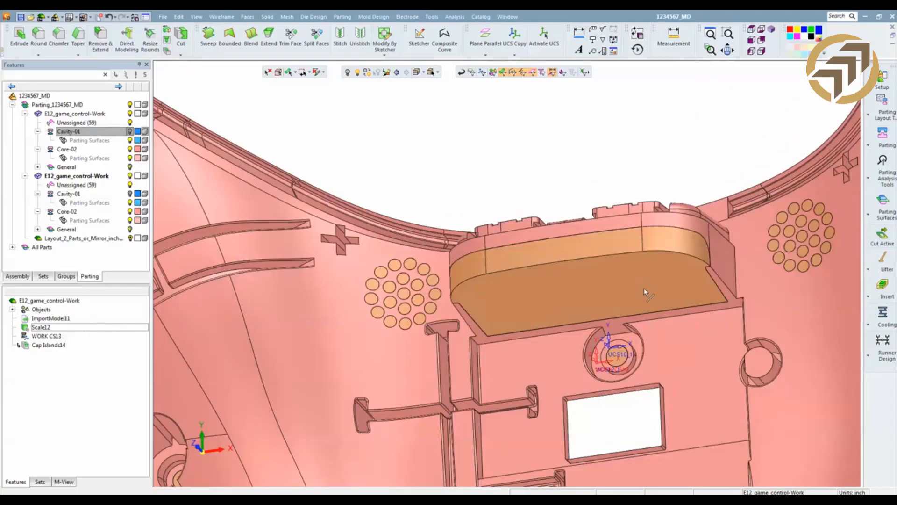
scroll(644, 293, "down", 6)
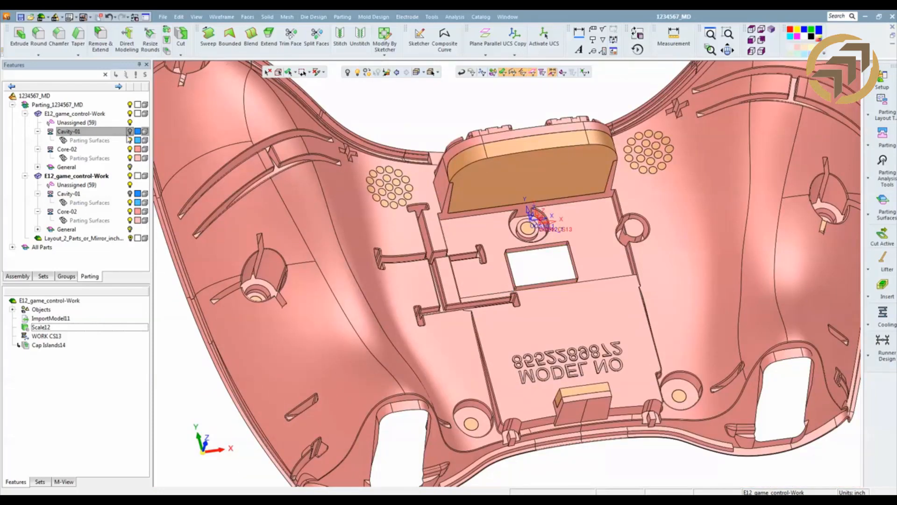
Hide the Core-02 faces and show the Cavity-01 faces of the game controller part.
left_click(131, 149)
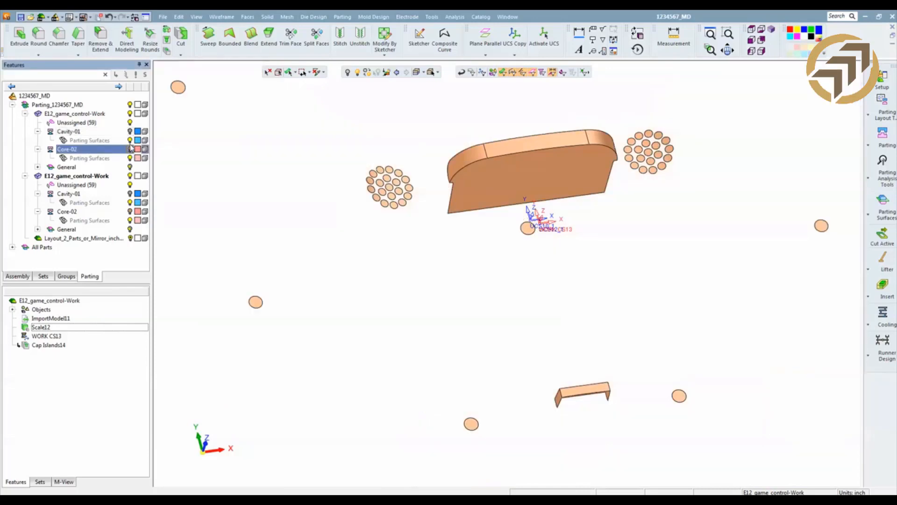
left_click(131, 133)
left_click(383, 219)
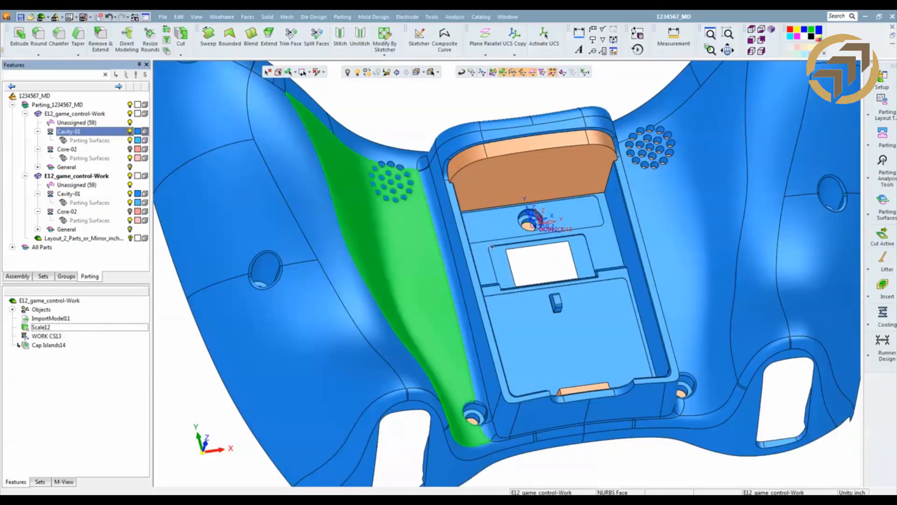
Cap the rectangular window with Cap Internal Islands, using the recessed cavity face around it.
scroll(545, 365, "up", 5)
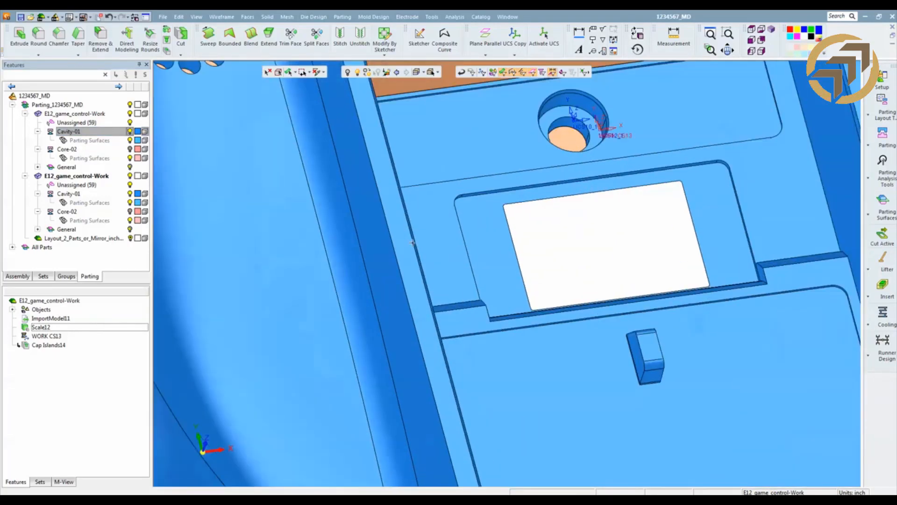
mouse_move(495, 259)
middle_mouse_down()
mouse_move(498, 324)
mouse_move(487, 282)
mouse_move(521, 240)
mouse_move(512, 232)
middle_mouse_up()
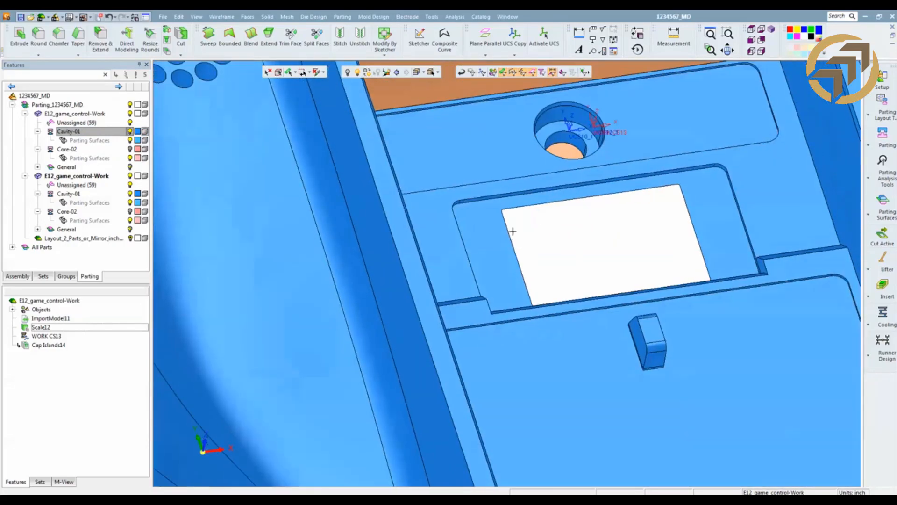
left_click(247, 18)
left_click(248, 17)
left_click(250, 18)
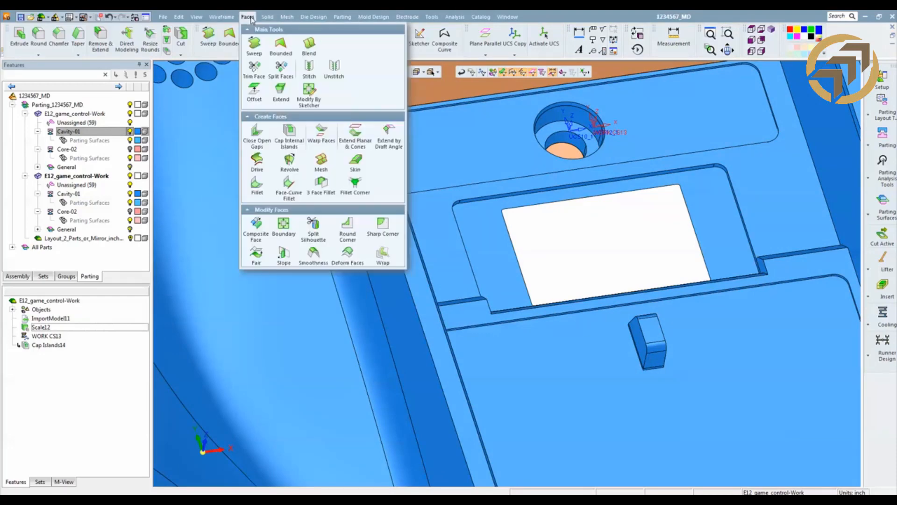
left_click(290, 133)
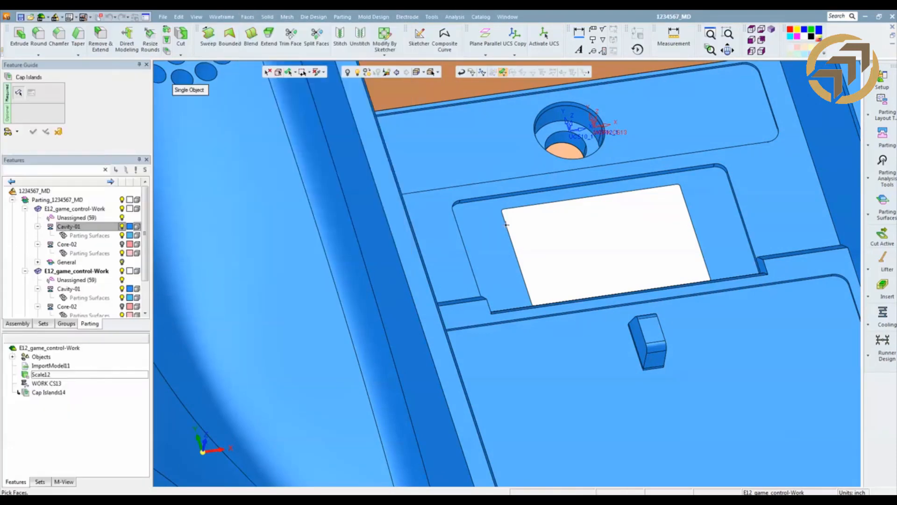
left_click(525, 252)
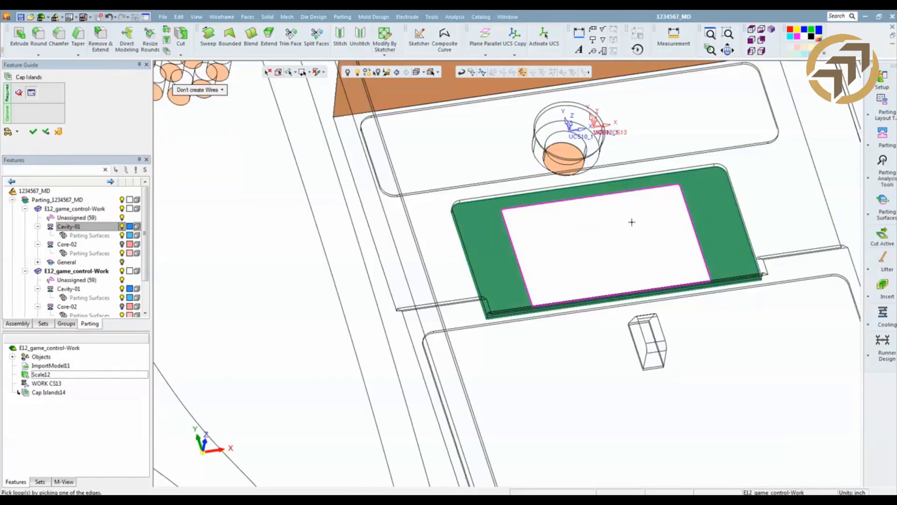
right_click(632, 222)
left_click(631, 220)
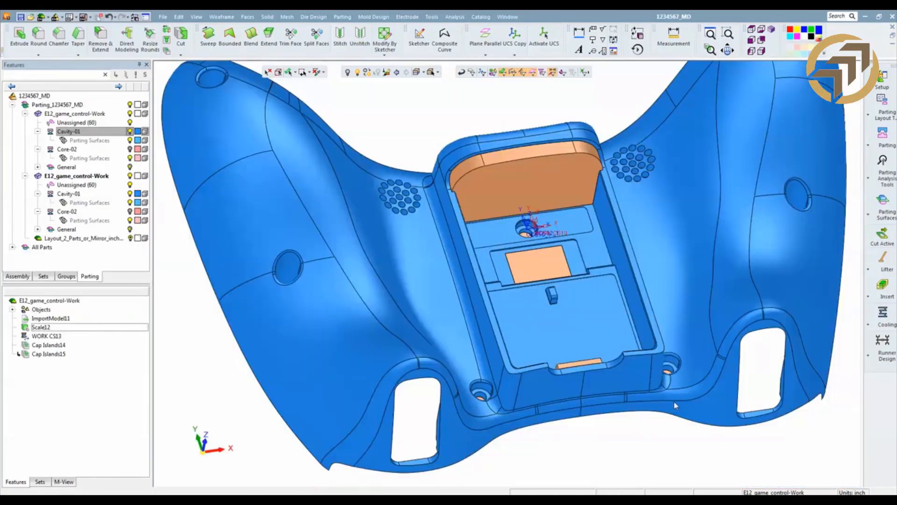
Create a Blend face across the +X grip slot between the opposing short straight edges of its side walls.
middle_click_drag(674, 402, 601, 246)
middle_click_drag(715, 261, 557, 312, "ctrl")
right_click_drag(556, 312, 583, 145, "ctrl")
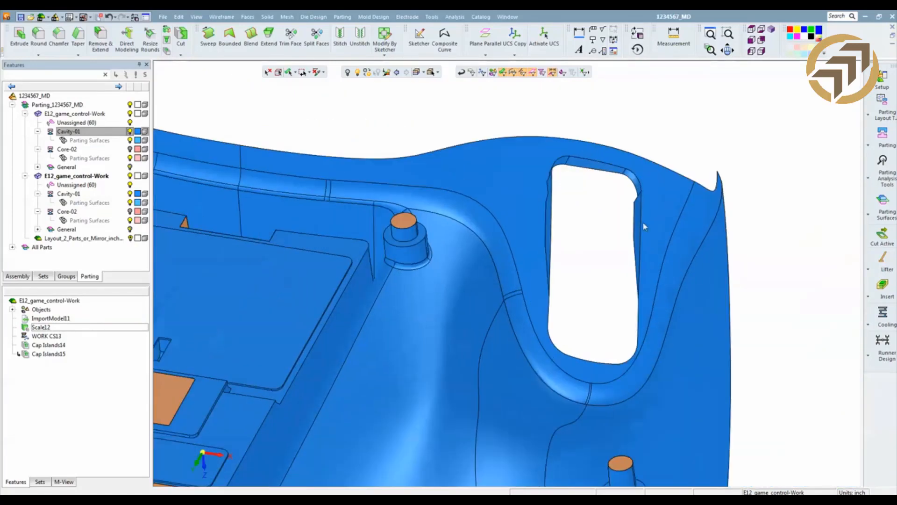
middle_click_drag(643, 223, 593, 276, "ctrl")
right_click_drag(650, 255, 655, 187, "ctrl")
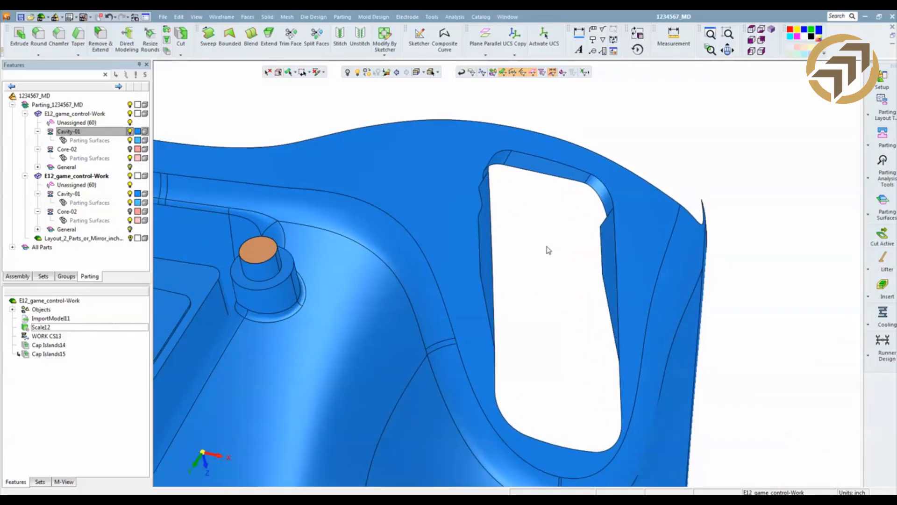
key("b")
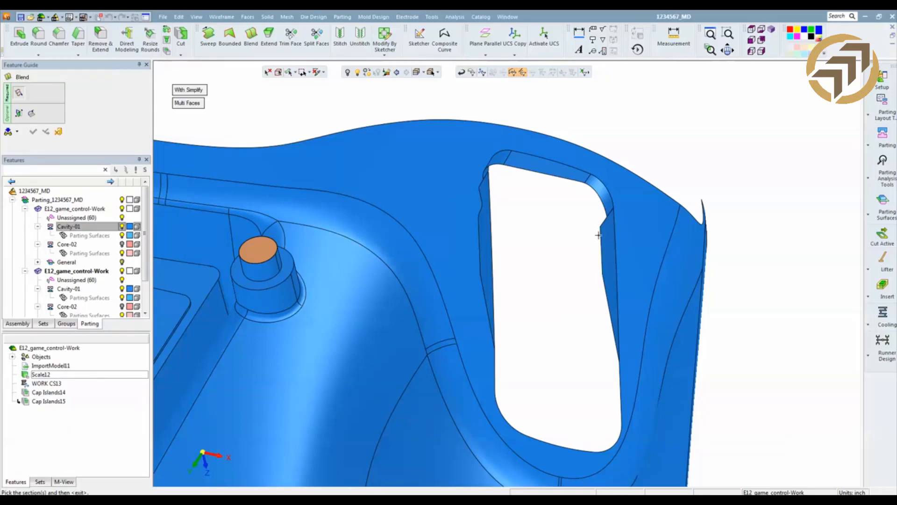
left_click(600, 234)
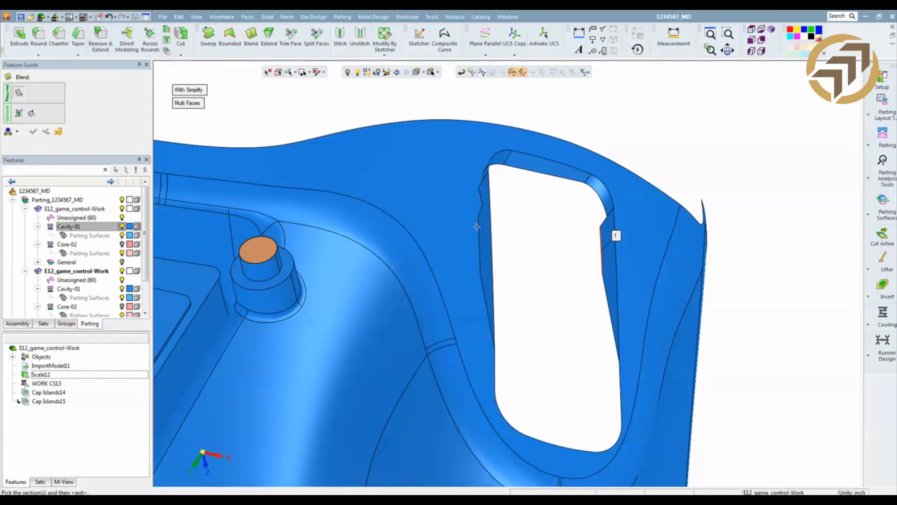
left_click(477, 228)
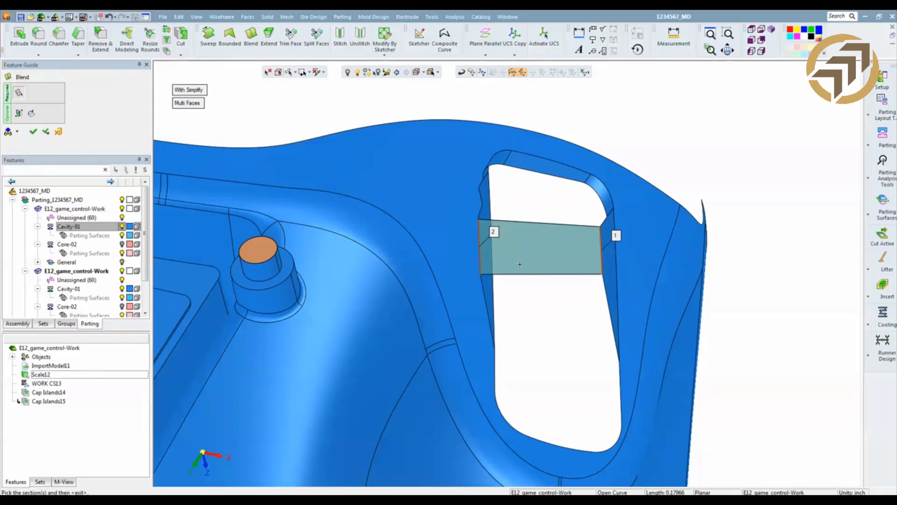
right_click(489, 202)
left_click(518, 266)
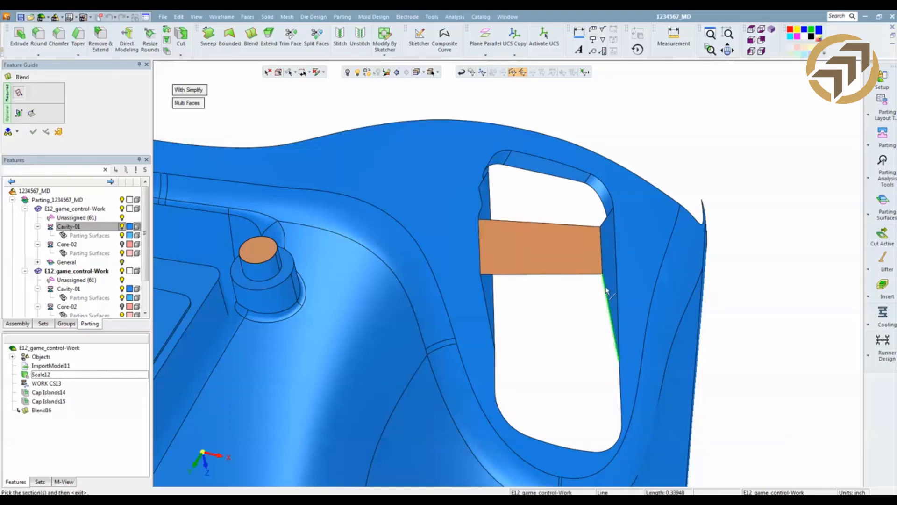
Create a second Blend face across the slot between the adjoining slanted edges of its side walls.
left_click(609, 304)
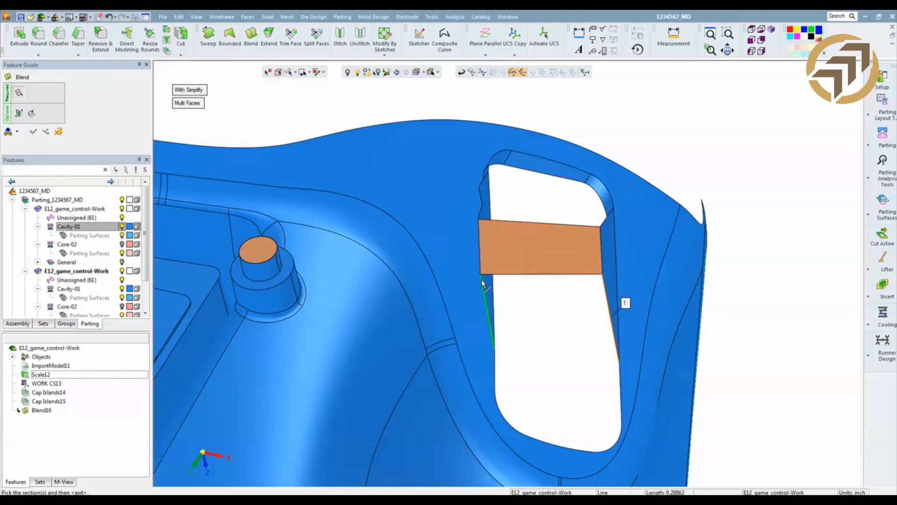
left_click(485, 295)
right_click(499, 294)
left_click(521, 303)
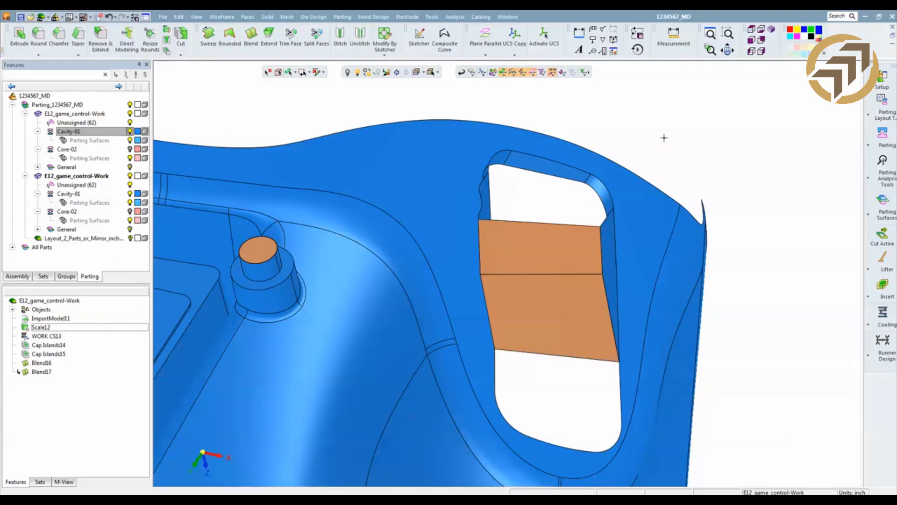
Cap the slot's two remaining openings with Cap Internal Islands, selecting the surrounding cavity faces and, as Multi Objects, both blend faces.
left_click(247, 17)
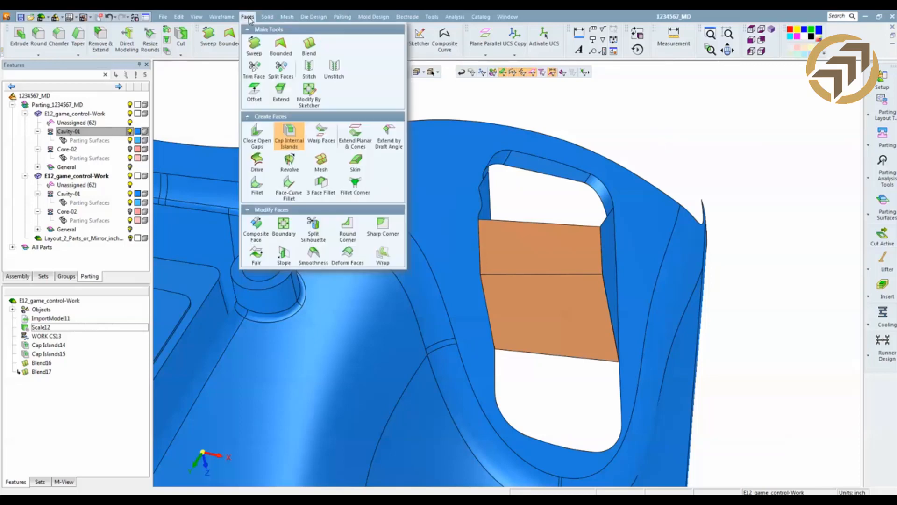
left_click(290, 135)
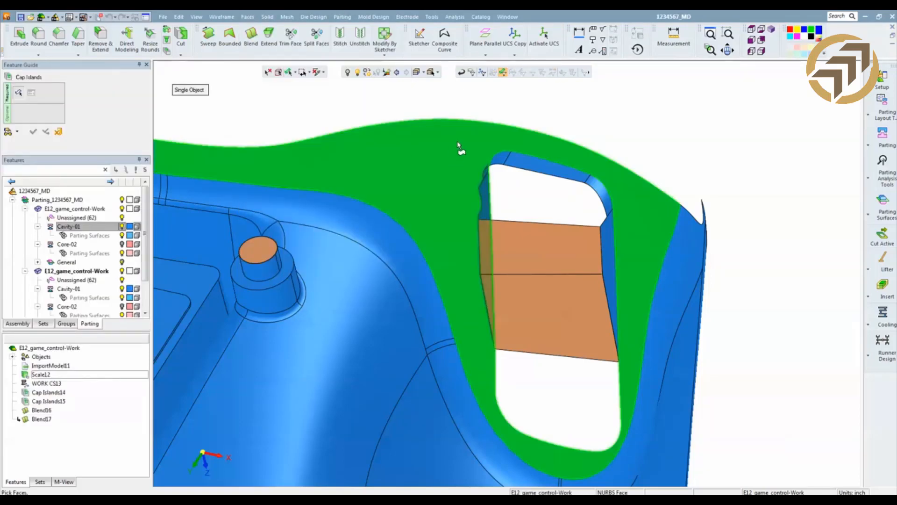
left_click(630, 400)
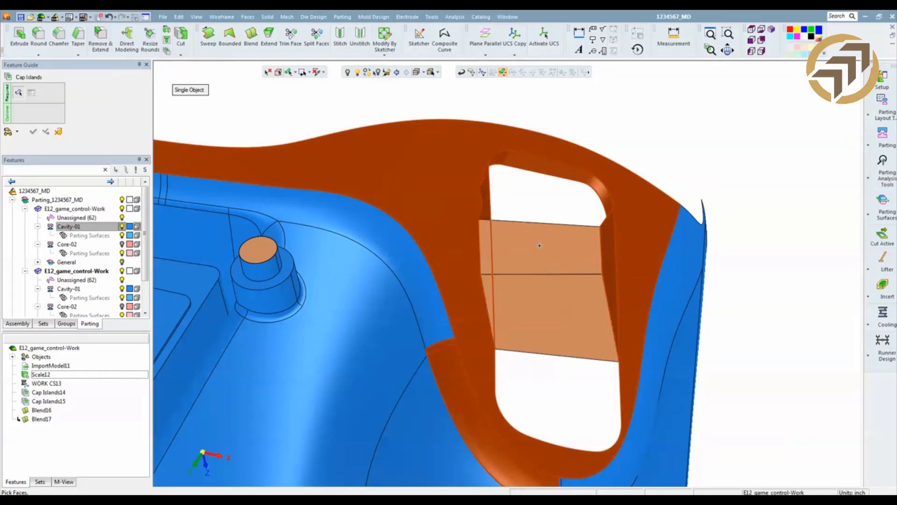
left_click(193, 92)
left_click(567, 252)
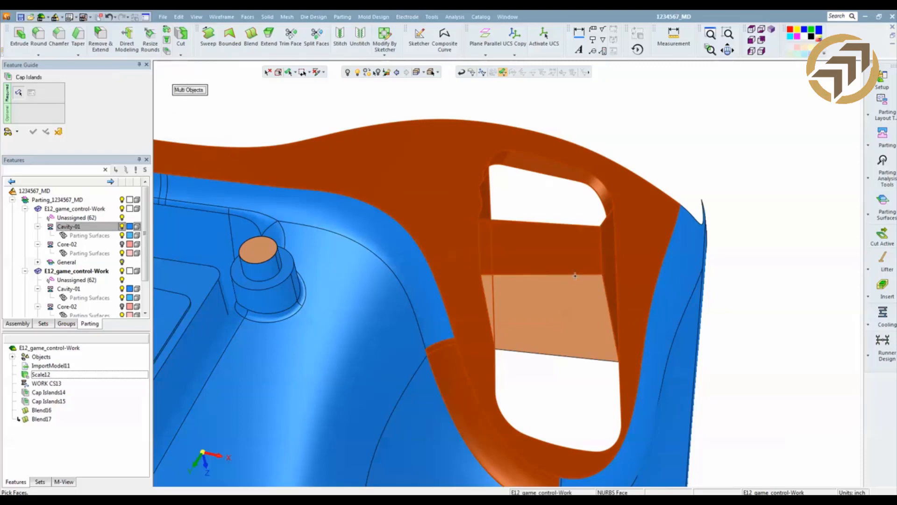
left_click(587, 310)
middle_click(696, 114)
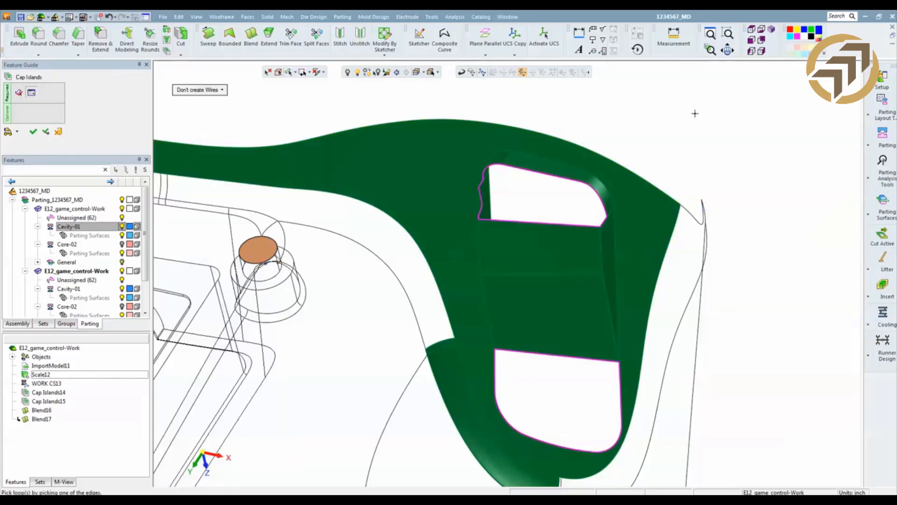
middle_click(695, 114)
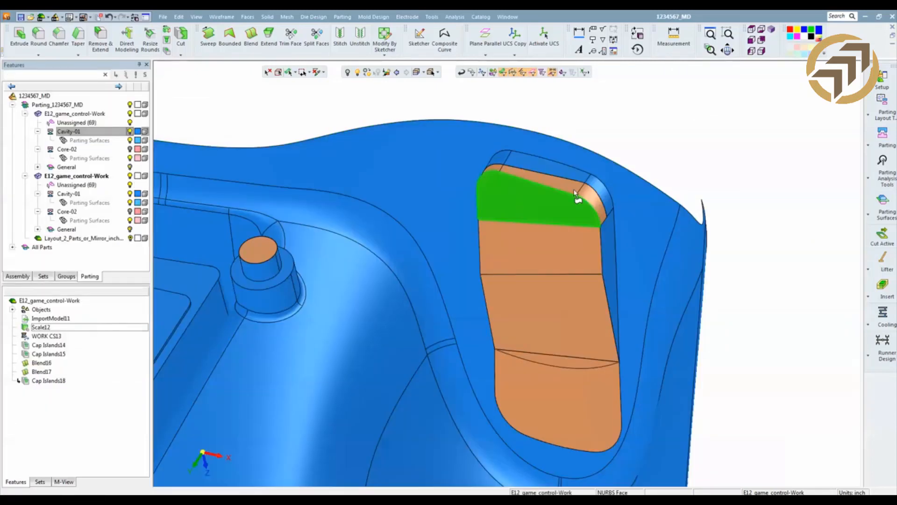
Examine the capped grip slot, the other caps and the still open slot on the opposite side of the controller.
right_click_drag(578, 370, 543, 316, "ctrl")
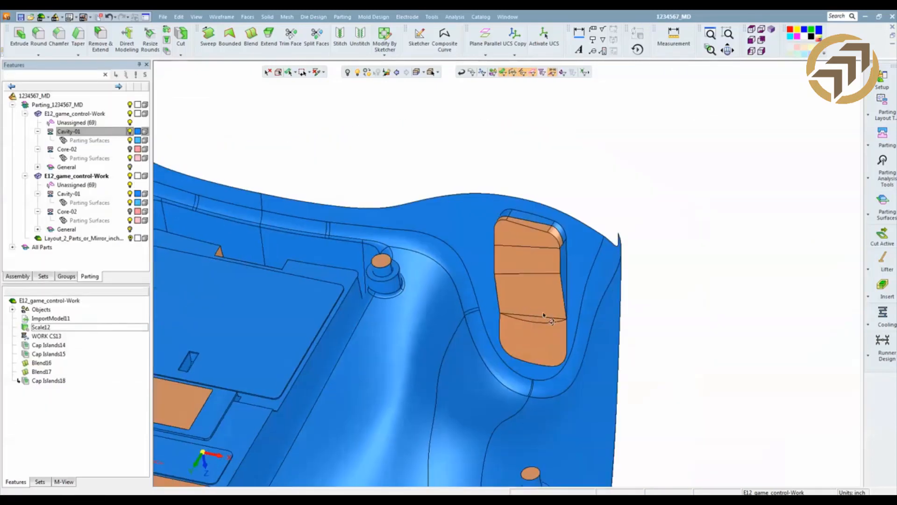
middle_click_drag(543, 316, 762, 335, "ctrl")
scroll(762, 335, "up", 2)
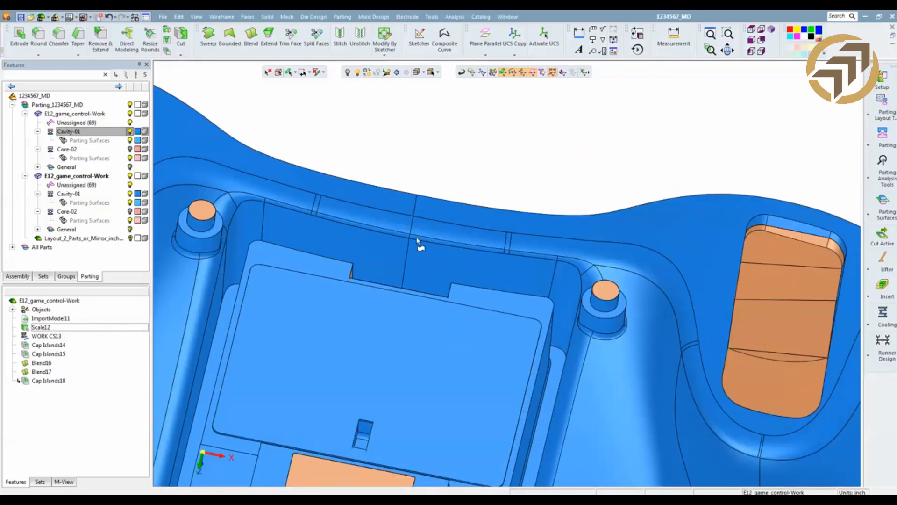
middle_click_drag(432, 249, 693, 286, "ctrl")
right_click_drag(426, 208, 468, 374, "ctrl")
middle_click_drag(425, 280, 413, 248, "ctrl")
right_click_drag(414, 251, 445, 276, "ctrl")
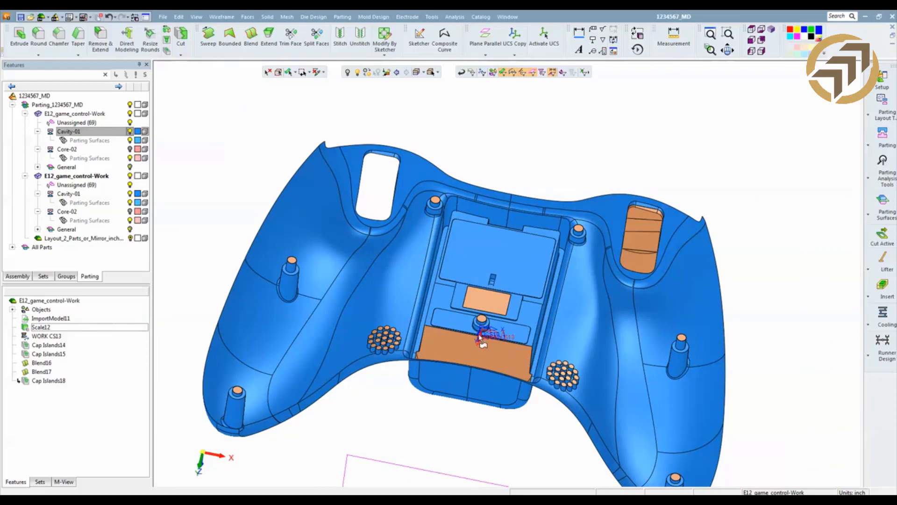
left_click_drag(492, 353, 519, 272, "ctrl")
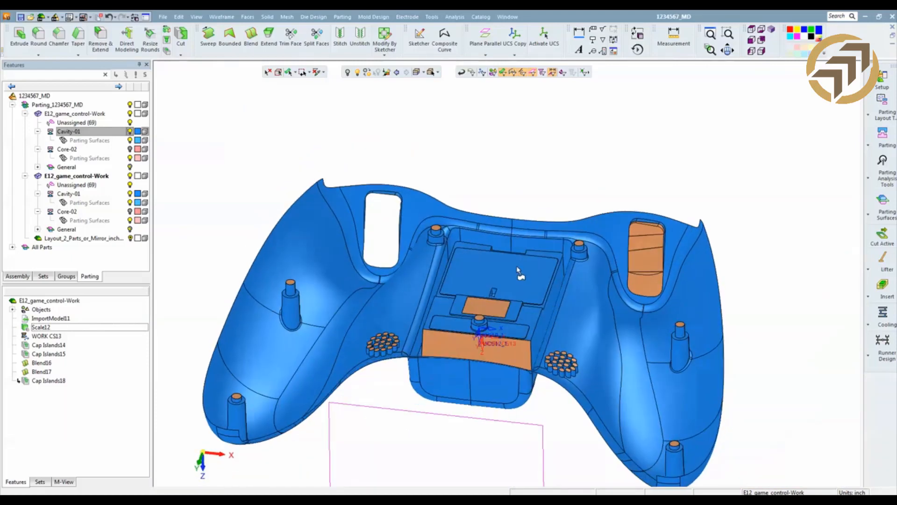
middle_click_drag(494, 287, 480, 305, "ctrl")
right_click_drag(486, 262, 513, 200, "ctrl")
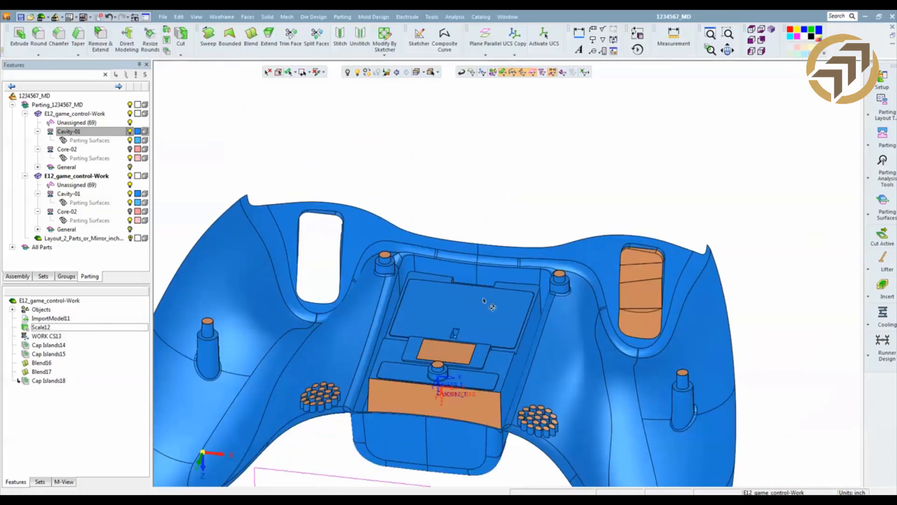
scroll(491, 302, "down", 4)
scroll(514, 211, "up", 5)
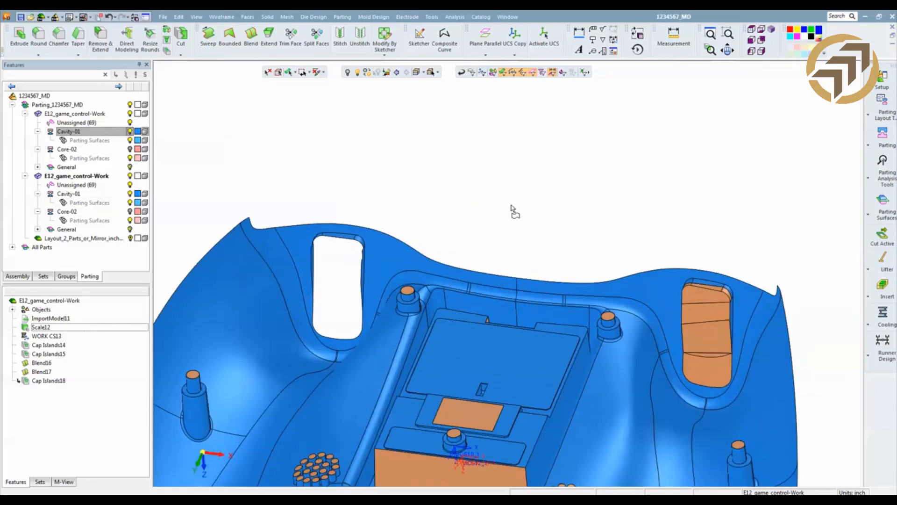
Create a Mid Plane between the inner side walls of the two grip slots.
left_click(221, 17)
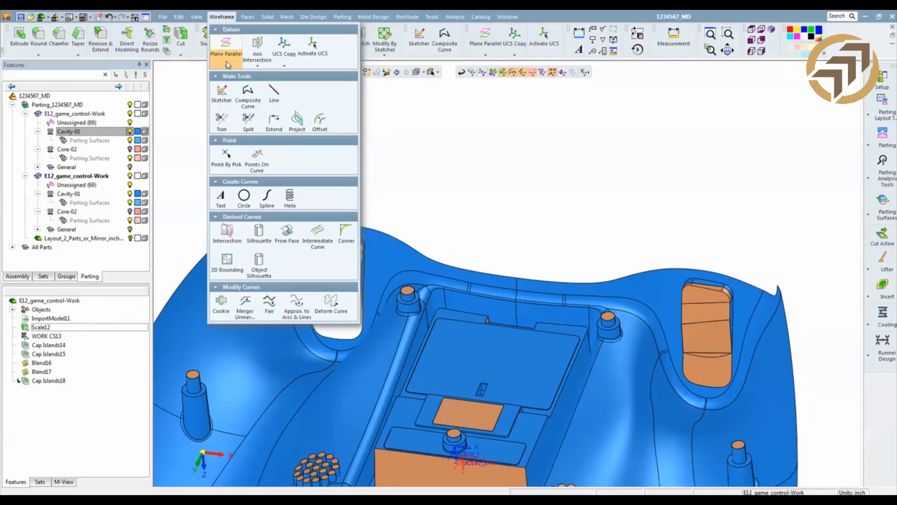
left_click(227, 66)
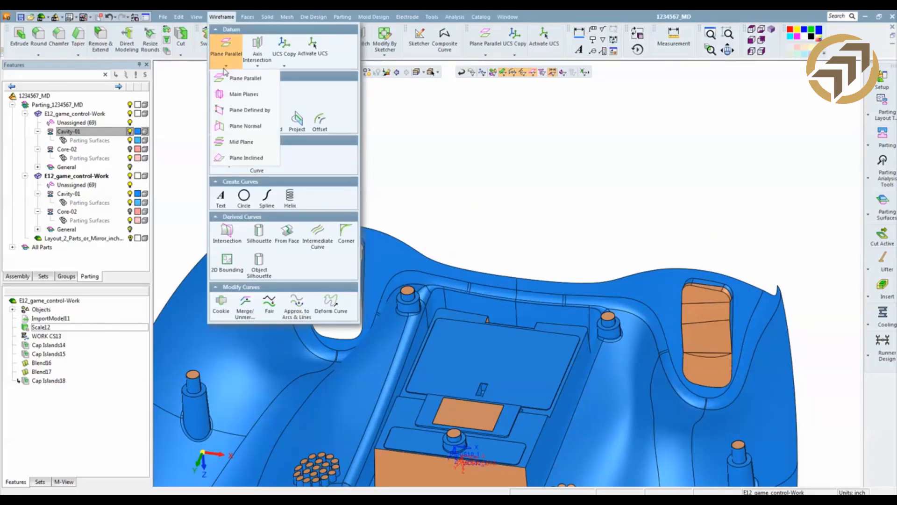
left_click(242, 142)
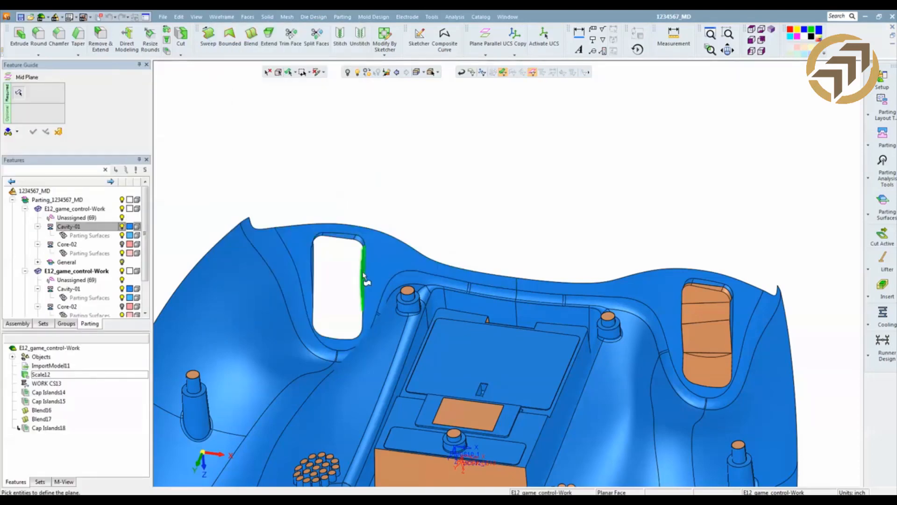
left_click(364, 276)
right_click_drag(441, 211, 561, 271)
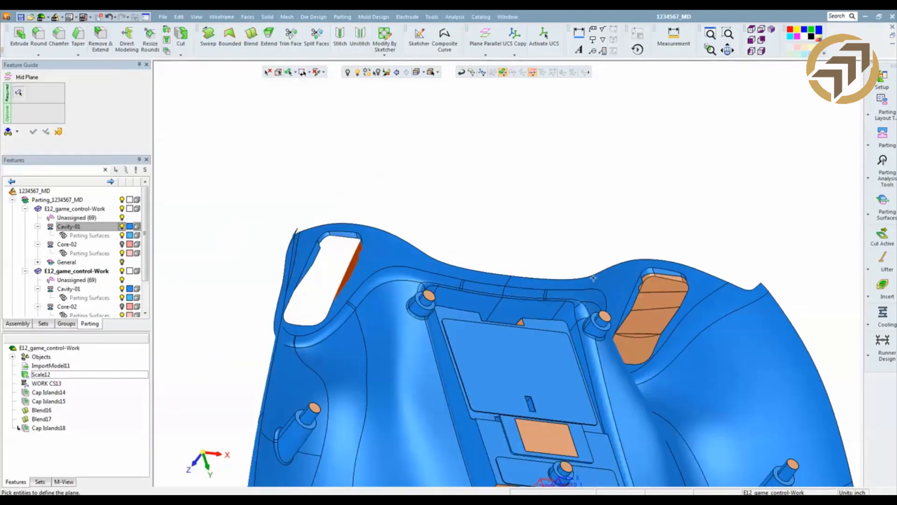
left_click(633, 299)
right_click(576, 208)
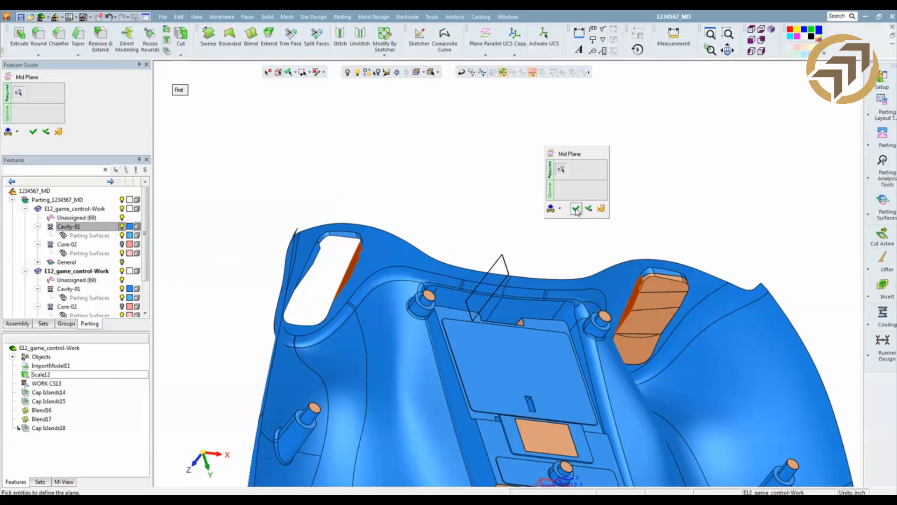
left_click(576, 207)
right_click_drag(564, 202, 472, 154)
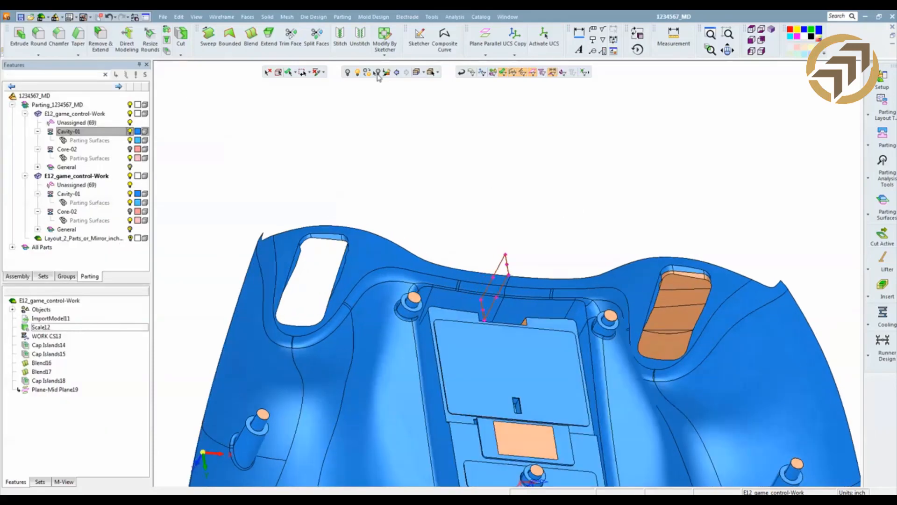
Copy Mirror all the cap and blend faces of the closed grip slot across the mid plane onto the open slot.
left_click(178, 18)
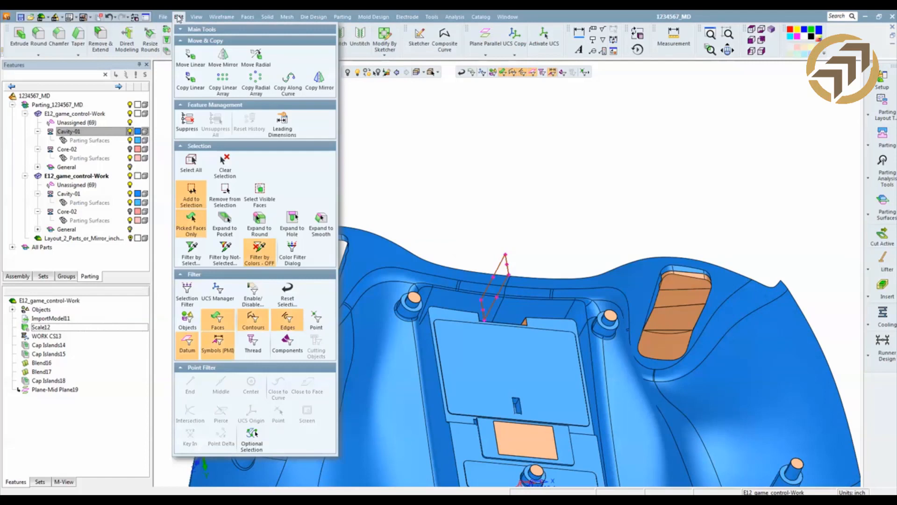
left_click(319, 81)
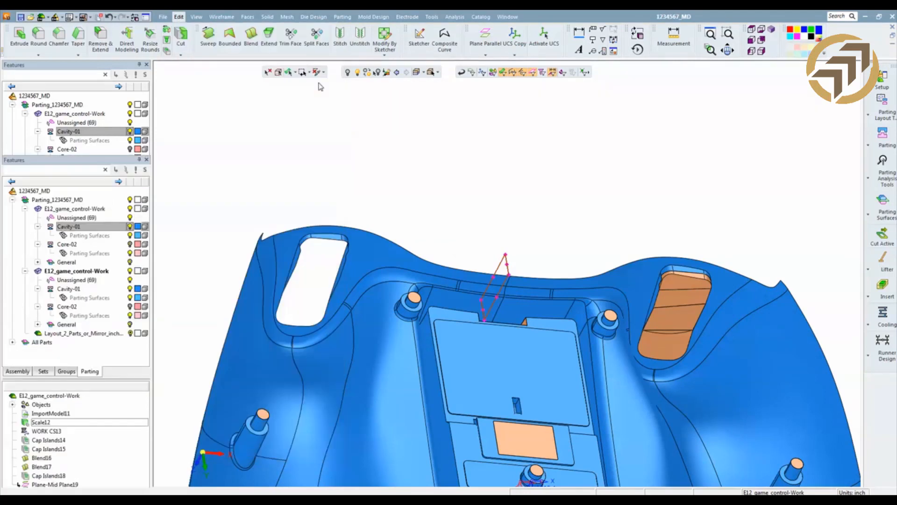
left_click(503, 73)
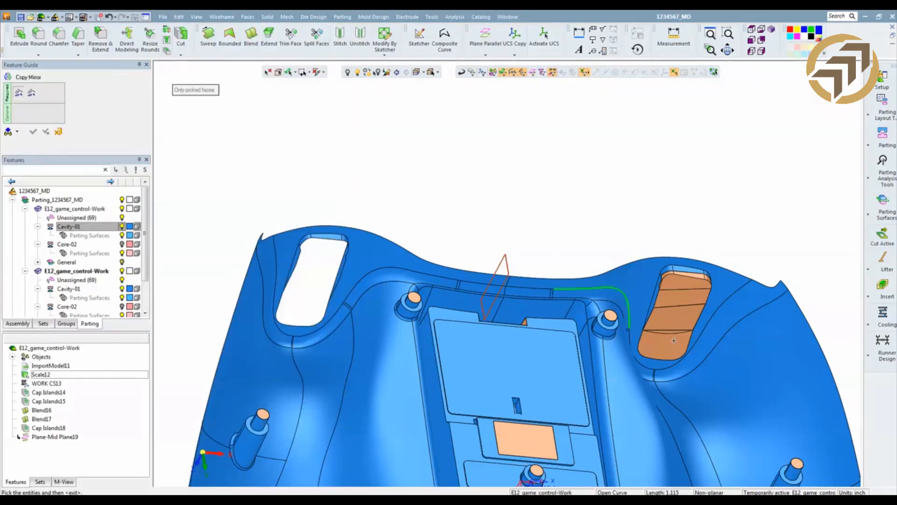
scroll(559, 242, "up", 5)
left_click(632, 300)
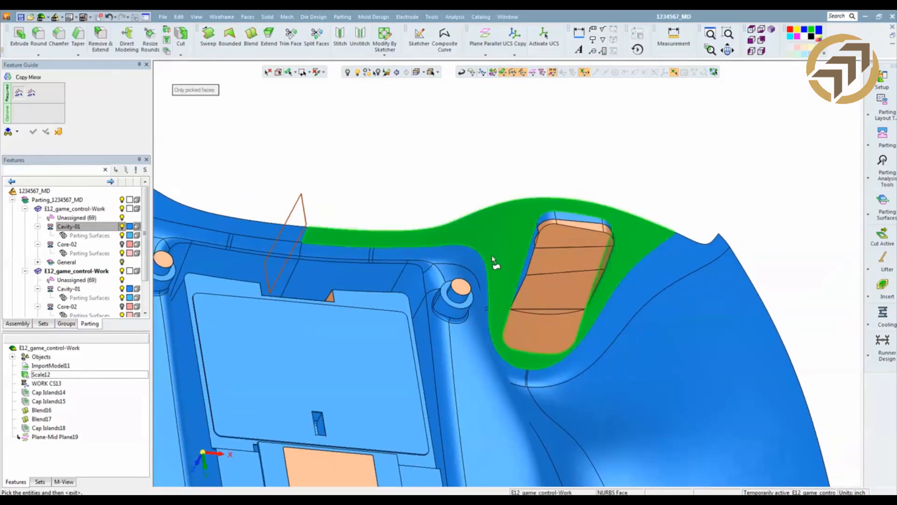
left_click(566, 263)
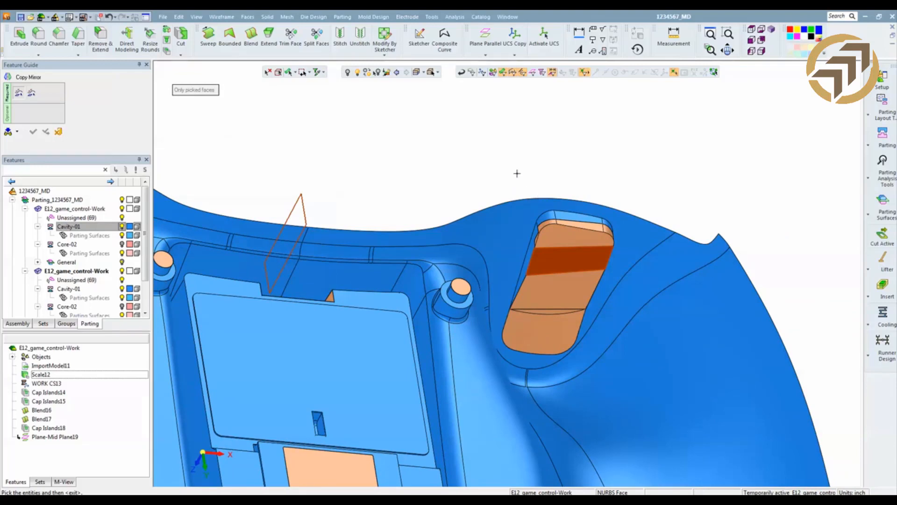
left_click_drag(524, 194, 645, 407)
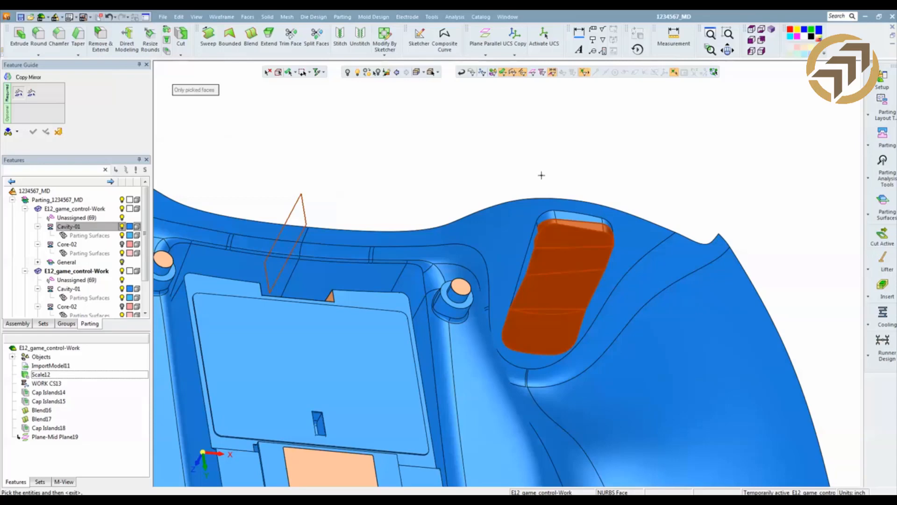
middle_click(335, 169)
left_click(307, 209)
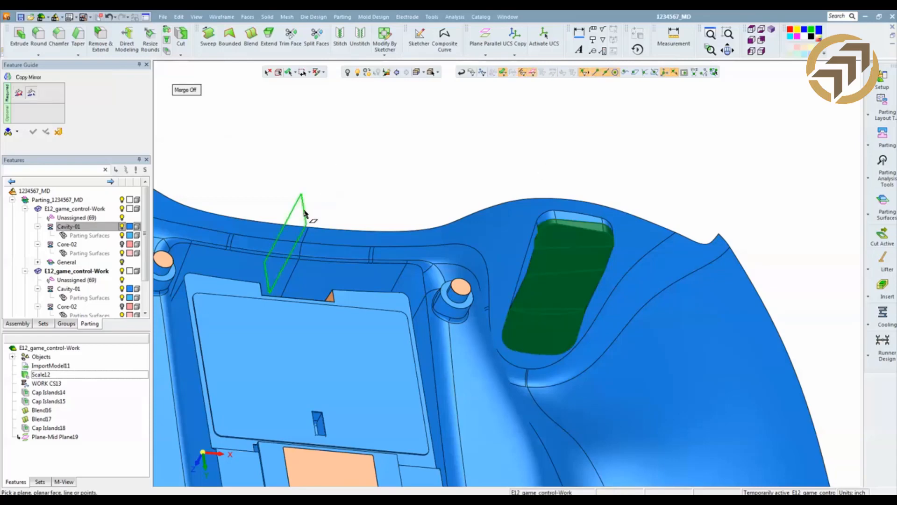
scroll(430, 160, "down", 4)
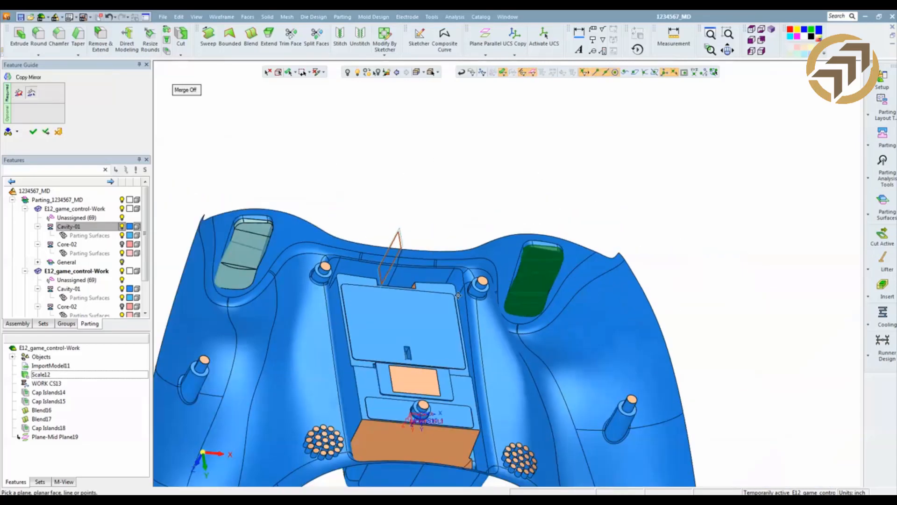
middle_click_drag(450, 229, 565, 237, "ctrl")
left_click_drag(536, 195, 457, 180, "ctrl")
right_click(457, 180)
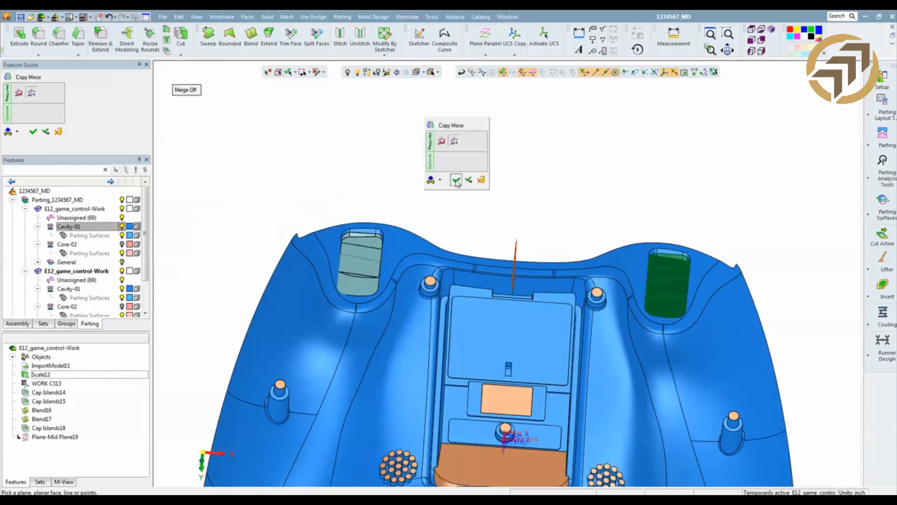
left_click(457, 181)
Create a Composite curve along the first grip's outer edge, from the pointed front corner down to the grip's tip.
scroll(515, 280, "down", 3)
left_click_drag(514, 280, 444, 283, "ctrl")
scroll(444, 283, "up", 1)
middle_click_drag(465, 298, 506, 226, "ctrl")
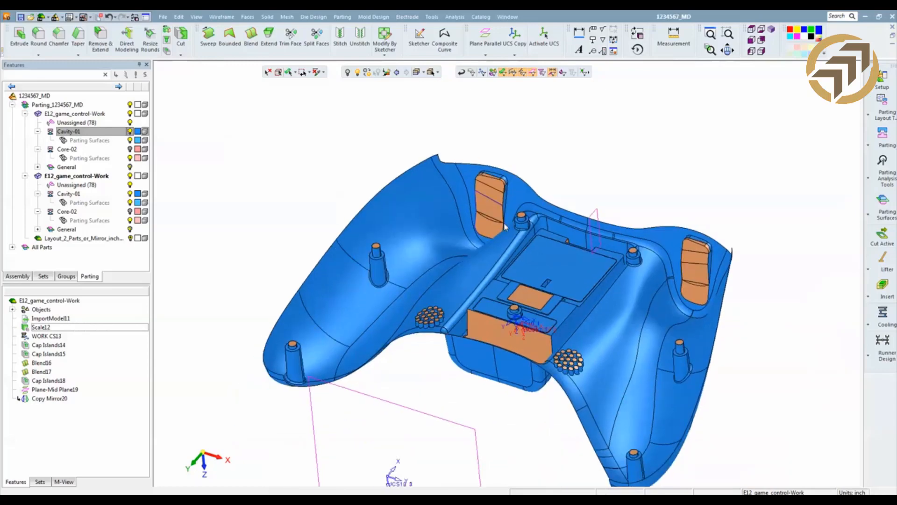
scroll(624, 165, "down", 3)
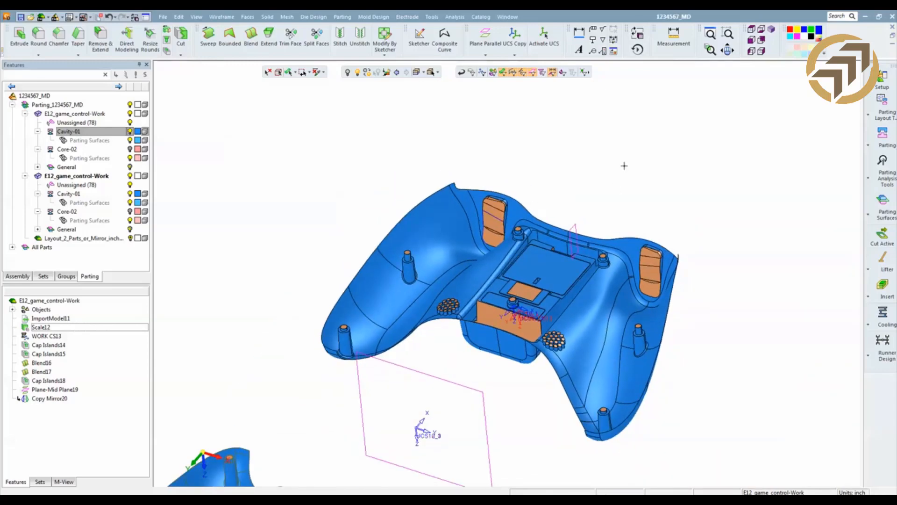
key("c")
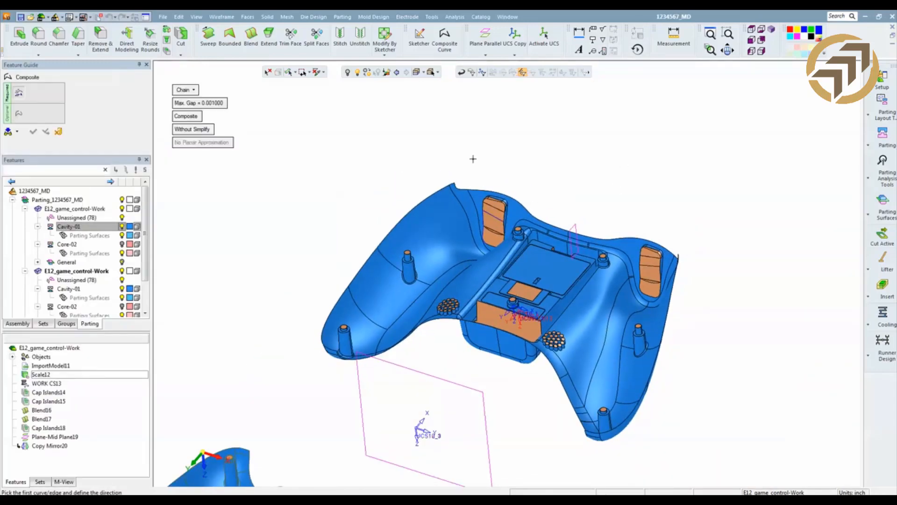
left_click(453, 187)
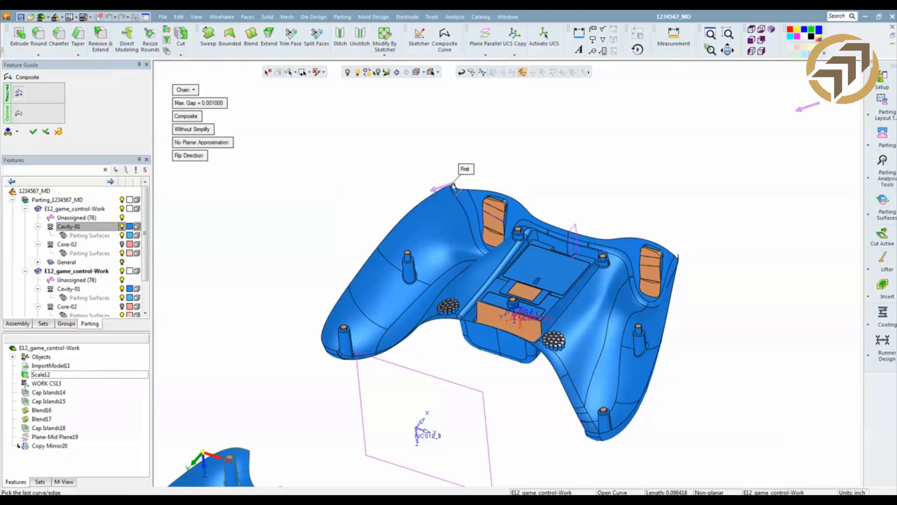
left_click(335, 352)
right_click(306, 250)
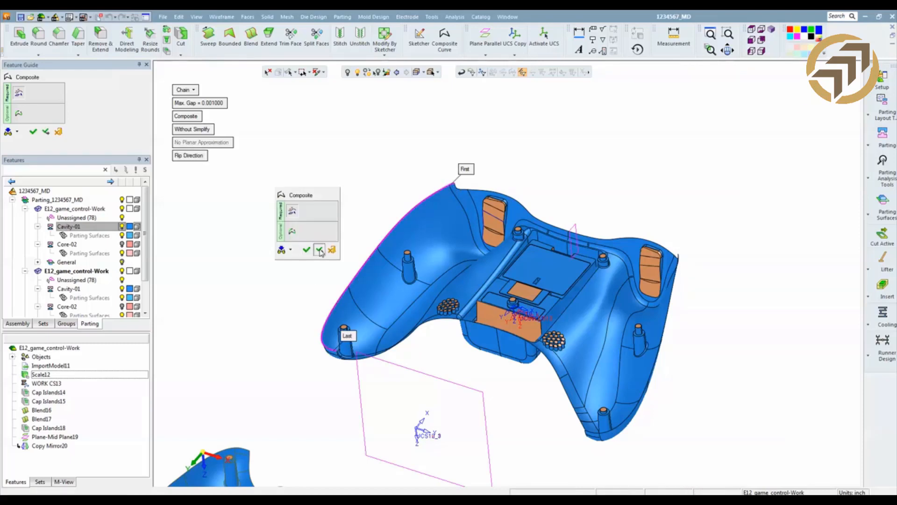
left_click(309, 251)
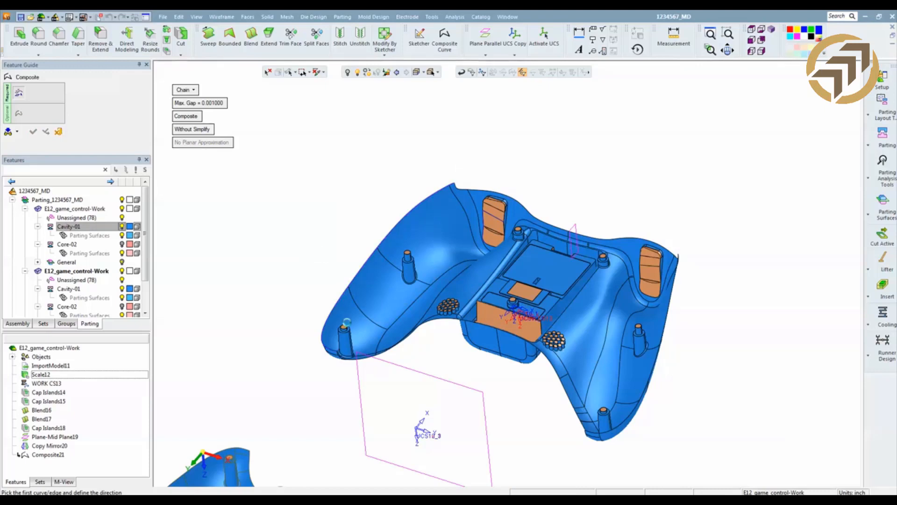
Create a Composite curve along the controller's front edge, chained between the two pointed corners beside the grip slots.
left_click(460, 184)
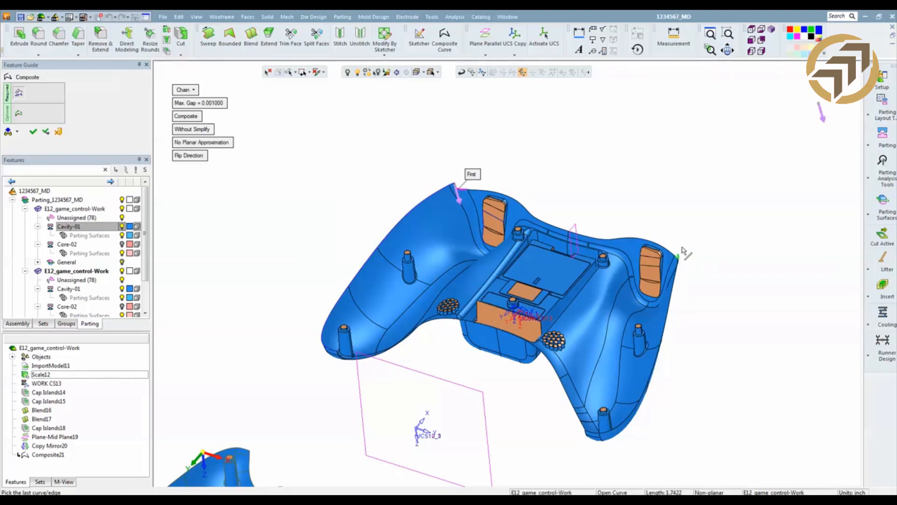
middle_click_drag(692, 215, 741, 232)
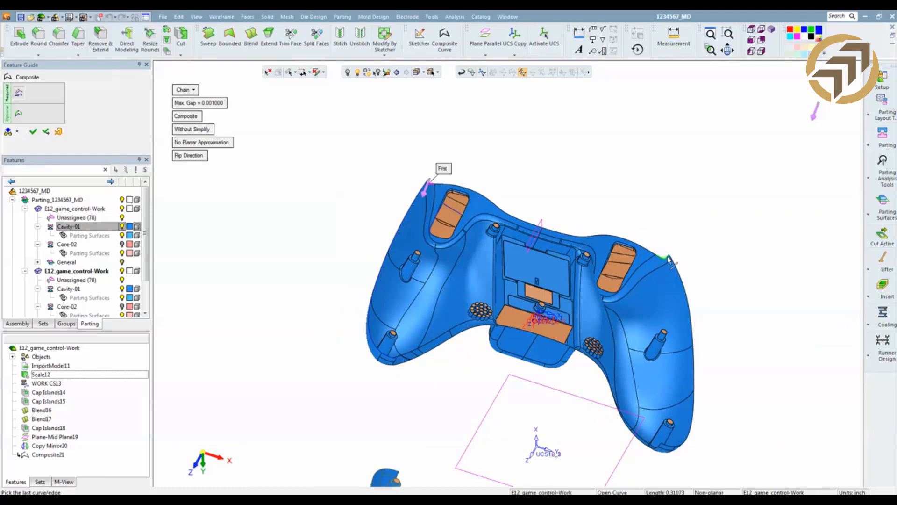
left_click(667, 256)
left_click(682, 241)
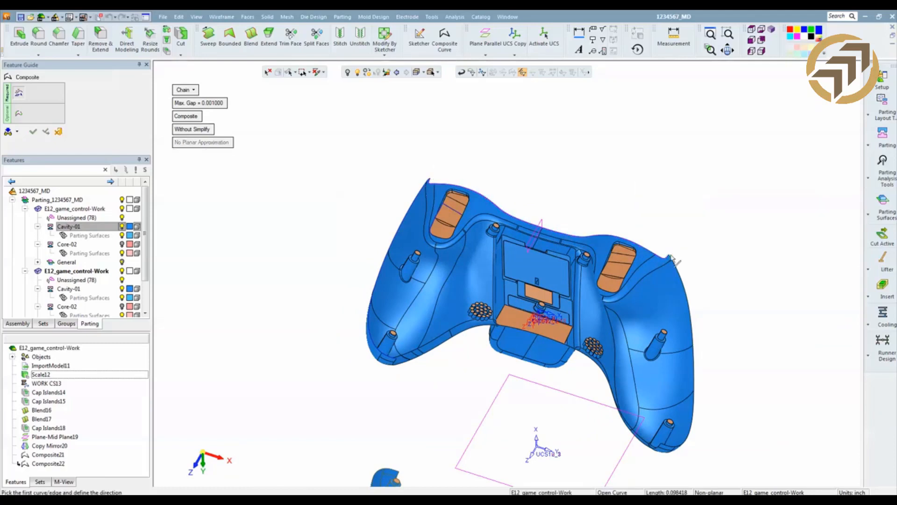
Create a Composite curve along the opposite grip's outer edge, from its pointed front corner to the grip's tip.
left_click(672, 255)
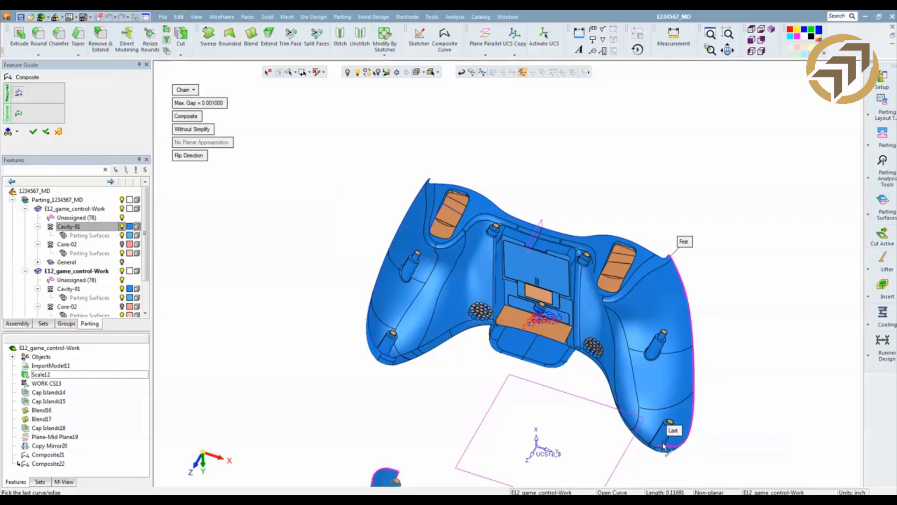
left_click(663, 442)
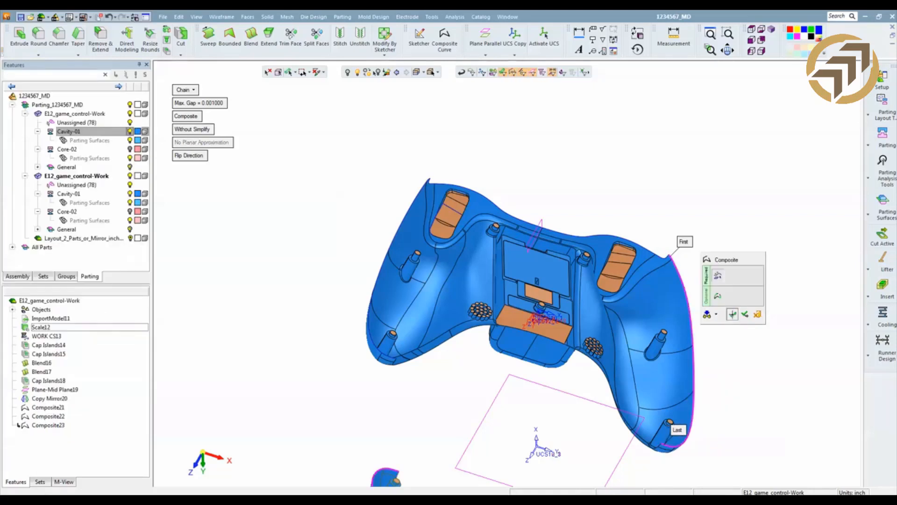
left_click(732, 314)
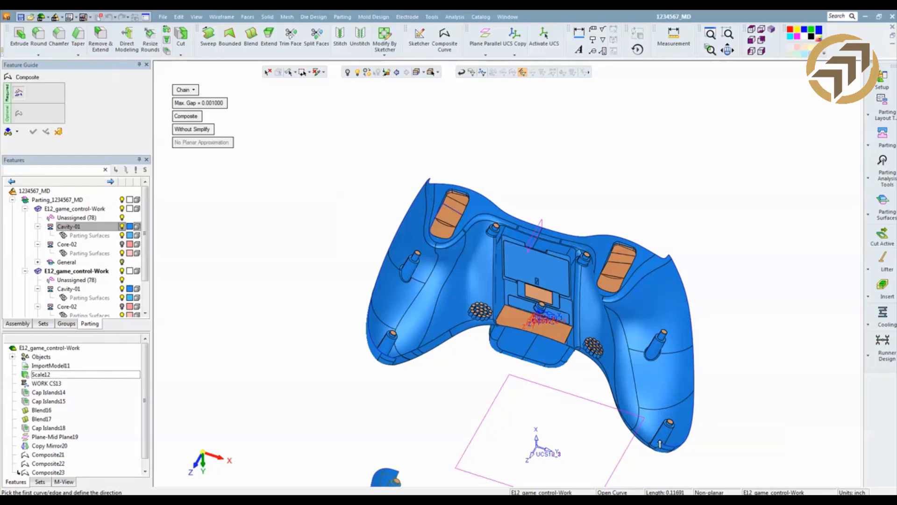
Create a Composite curve along the controller's concave inner edge, chained from one grip tip to the other.
left_click(660, 443)
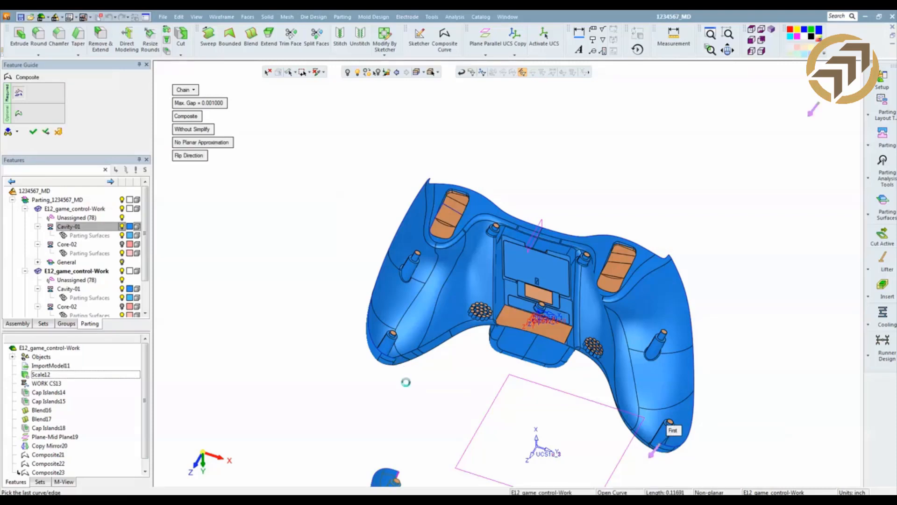
middle_click_drag(459, 389, 441, 391)
middle_click(328, 275)
left_click(329, 275)
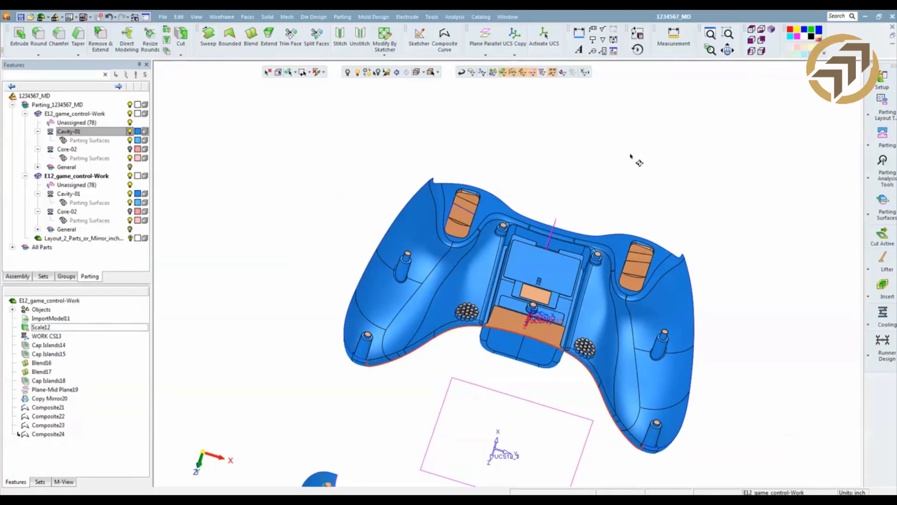
Sweep the concave inner edge curve on one side, By Reference, up to the layout plane midway between the two controllers with zero delta.
middle_click_drag(631, 157, 608, 136)
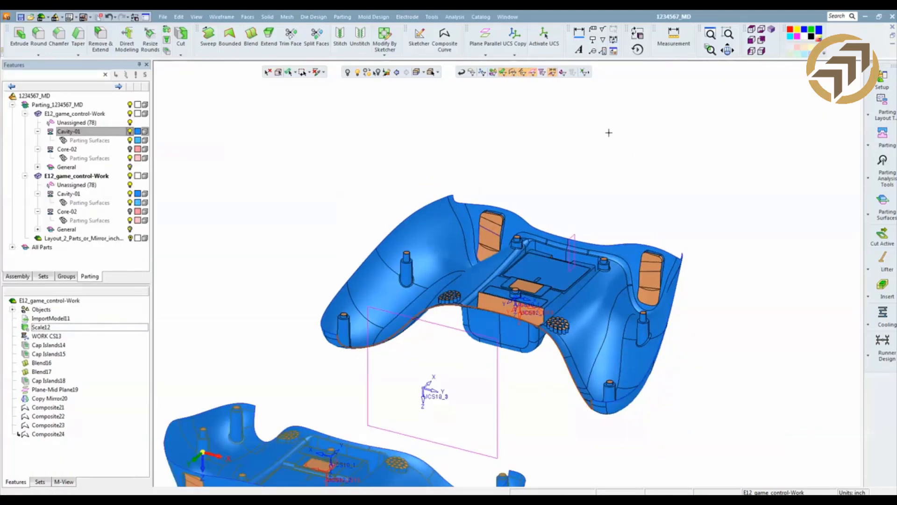
key("s")
middle_click(465, 127)
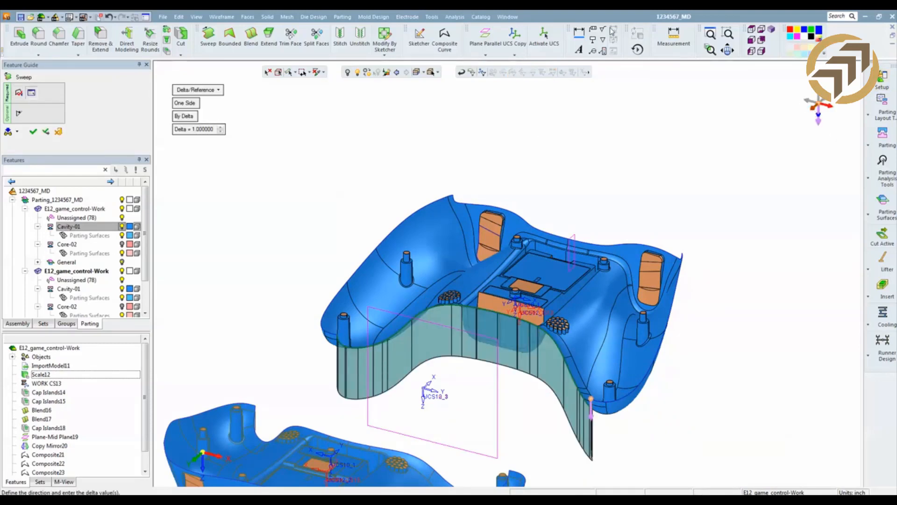
left_click(758, 32)
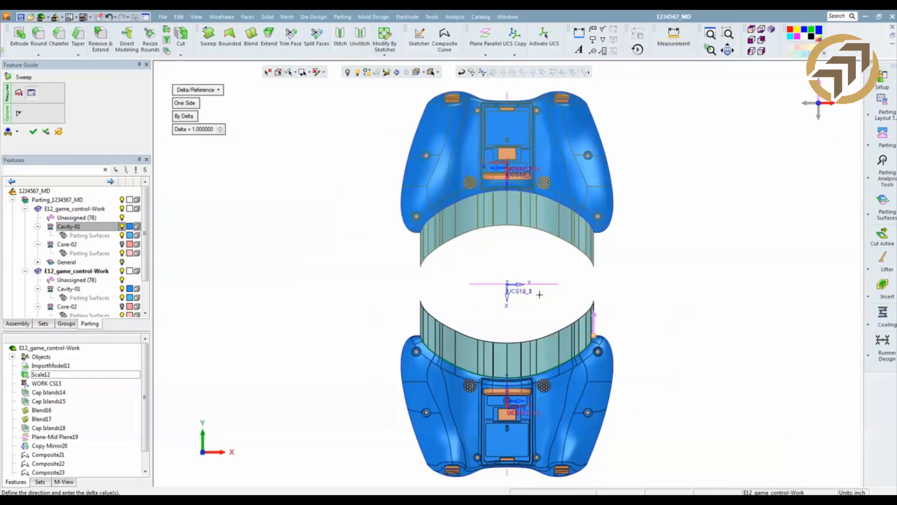
left_click(192, 115)
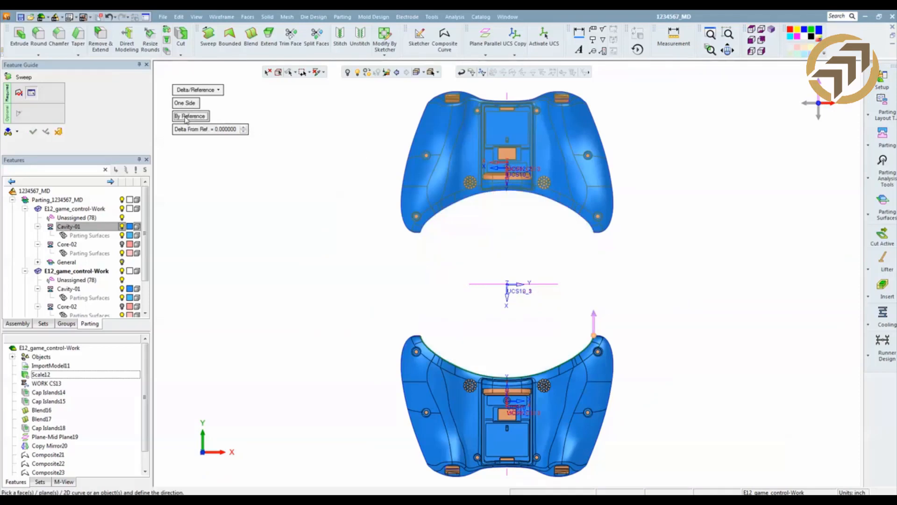
left_click(550, 285)
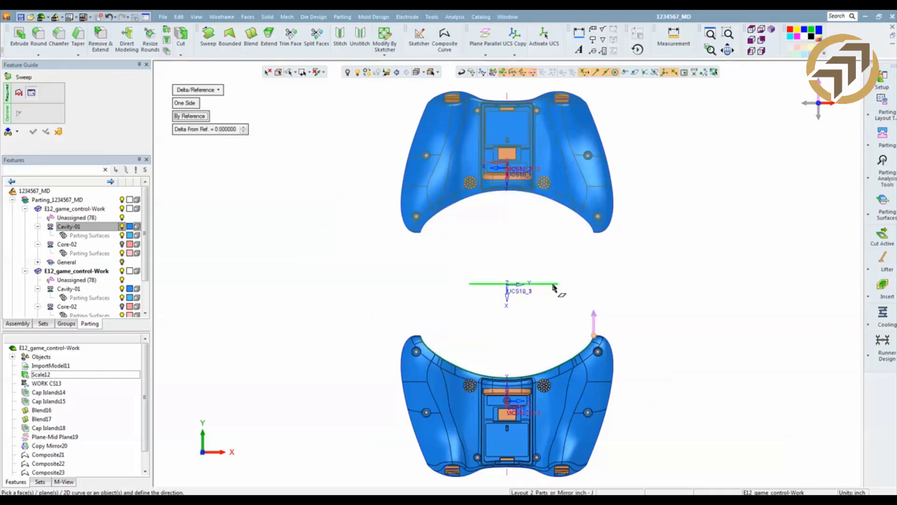
right_click(662, 283)
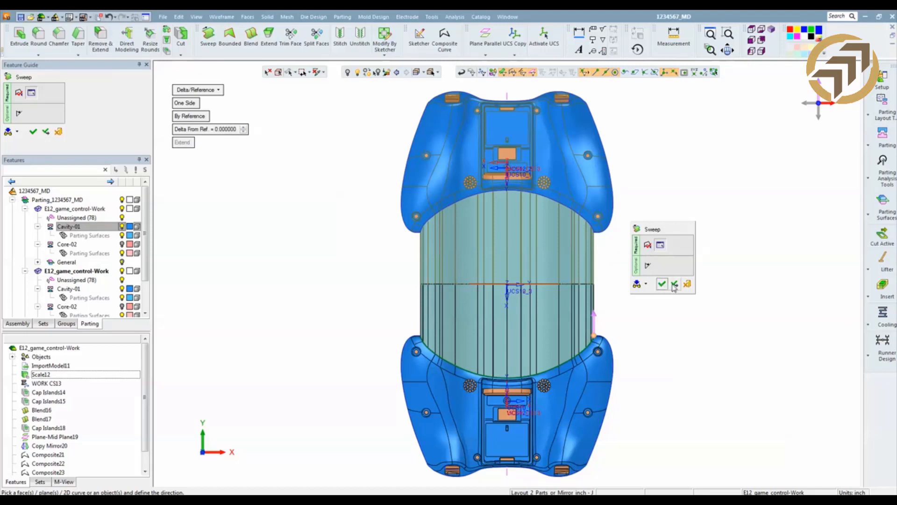
left_click(662, 282)
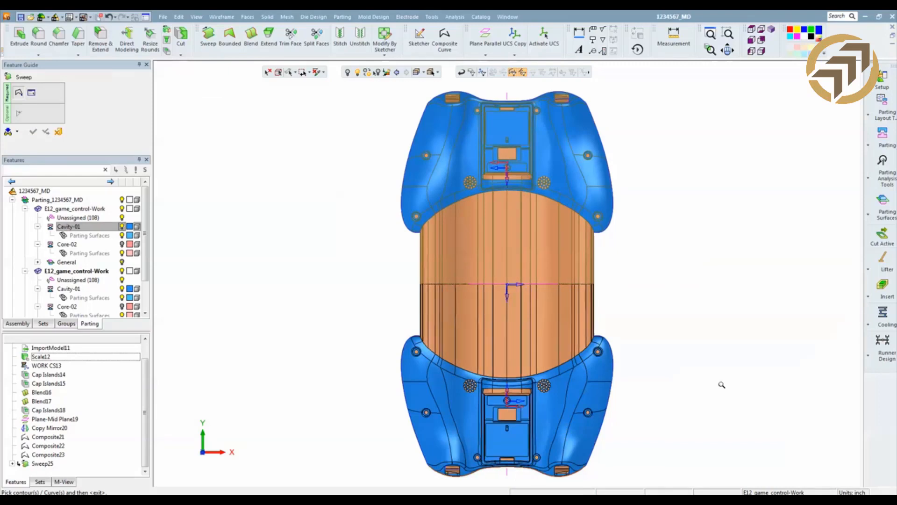
right_click_drag(722, 385, 697, 385, "ctrl")
middle_click_drag(697, 384, 664, 347, "ctrl")
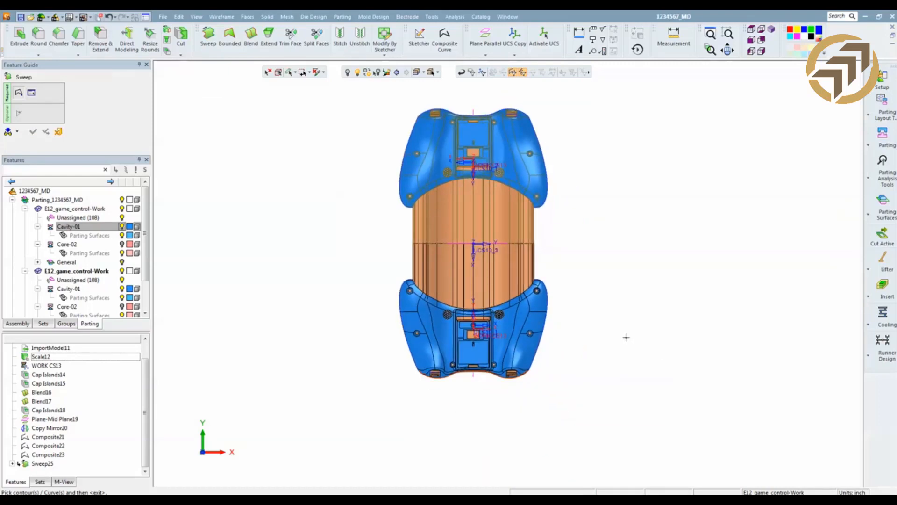
left_click(58, 133)
Start an external parting surface on the outer edge curve of the +X grip, with its splitting direction along negative Z.
left_click_drag(700, 205, 719, 162, "ctrl")
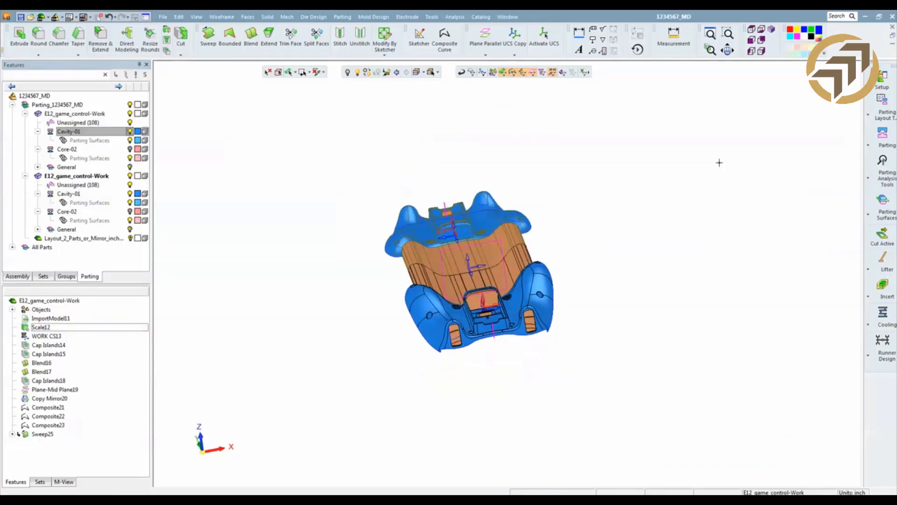
left_click(888, 143)
left_click(887, 143)
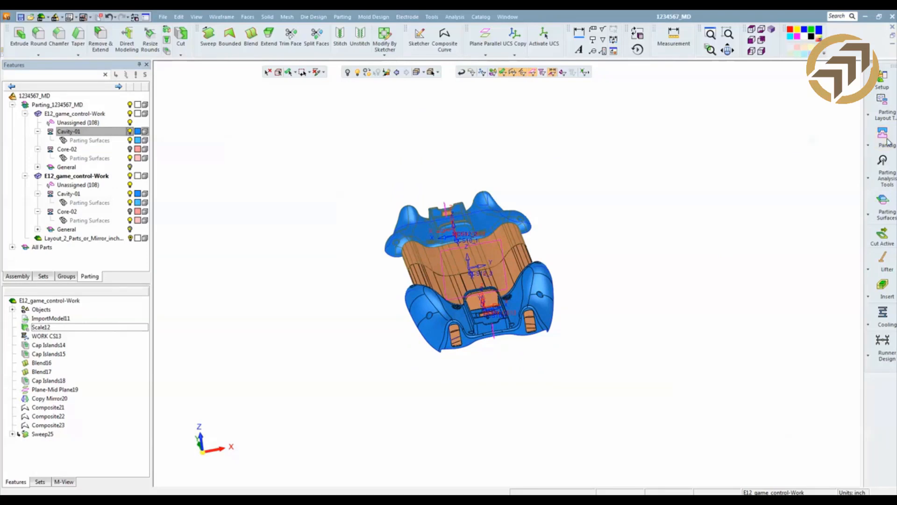
left_click(887, 143)
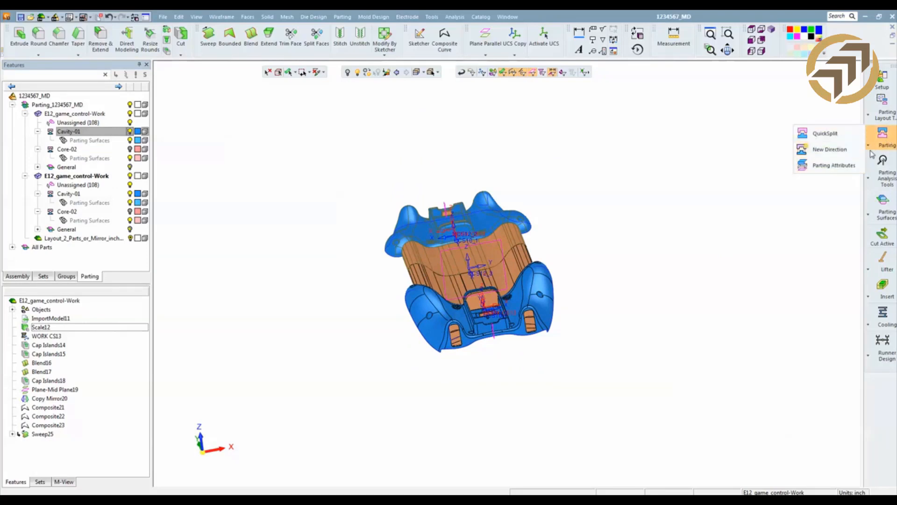
left_click(884, 115)
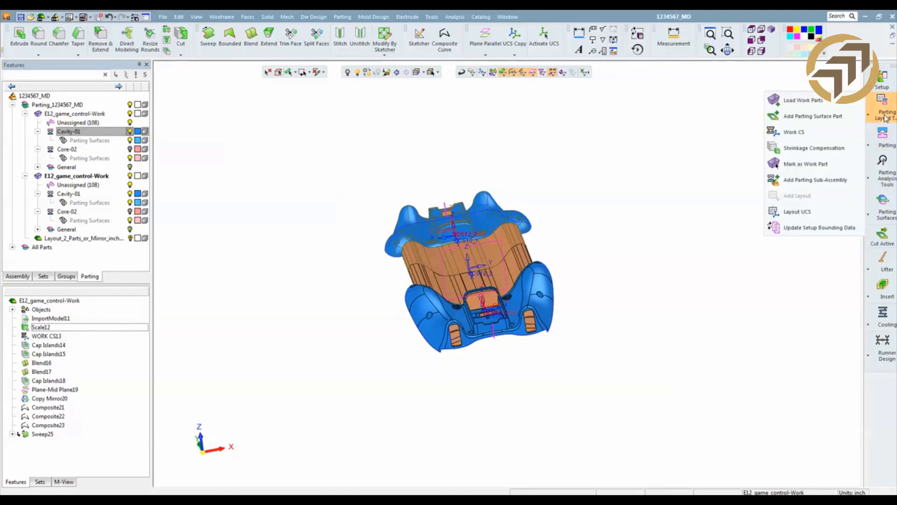
left_click(883, 206)
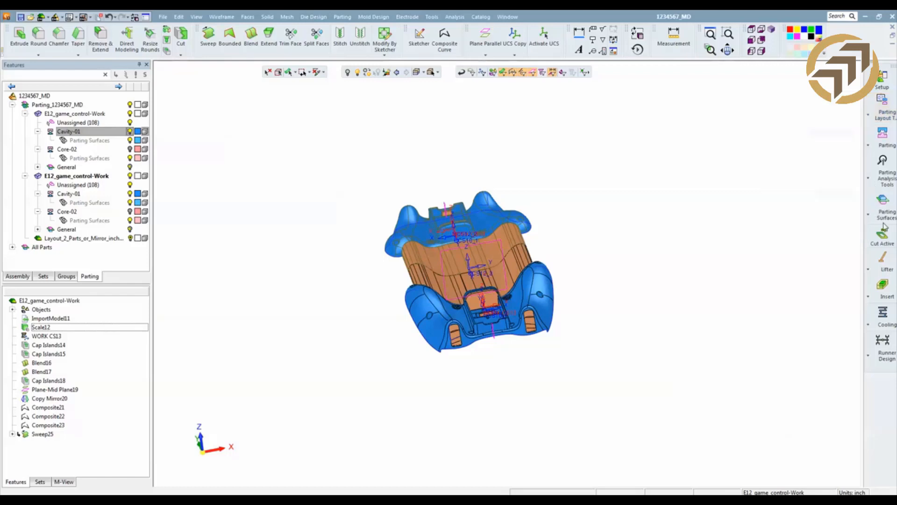
left_click(883, 205)
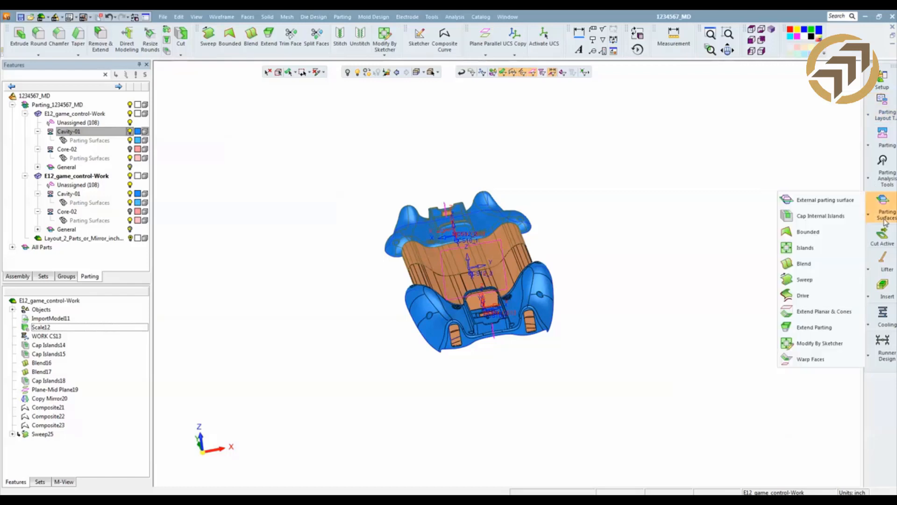
left_click(845, 202)
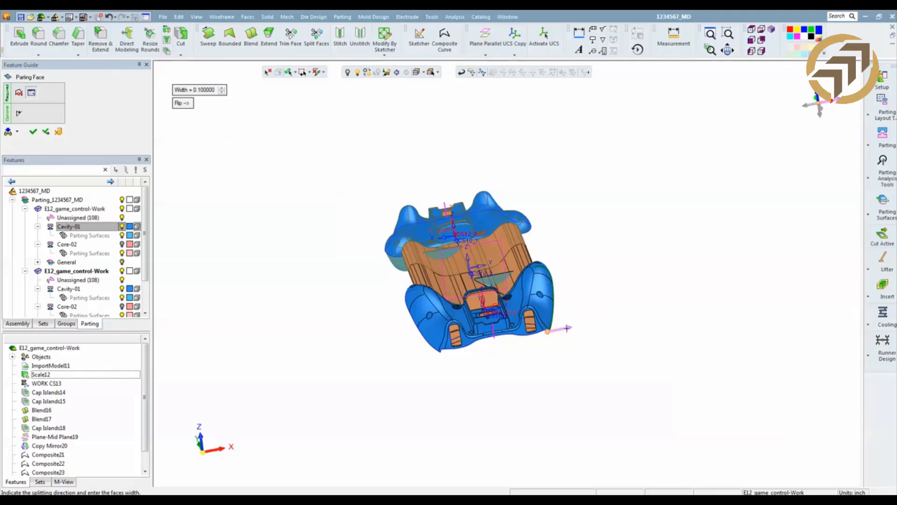
left_click(548, 331)
left_click(549, 339)
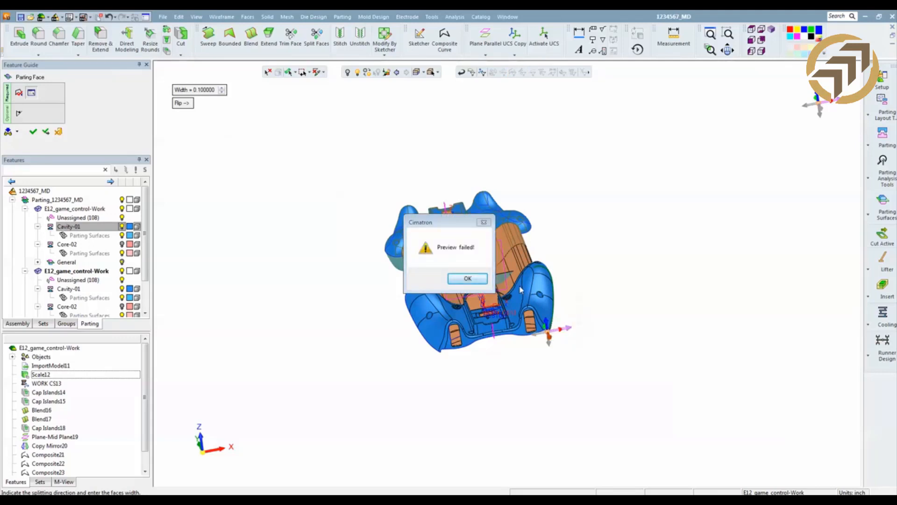
left_click(476, 280)
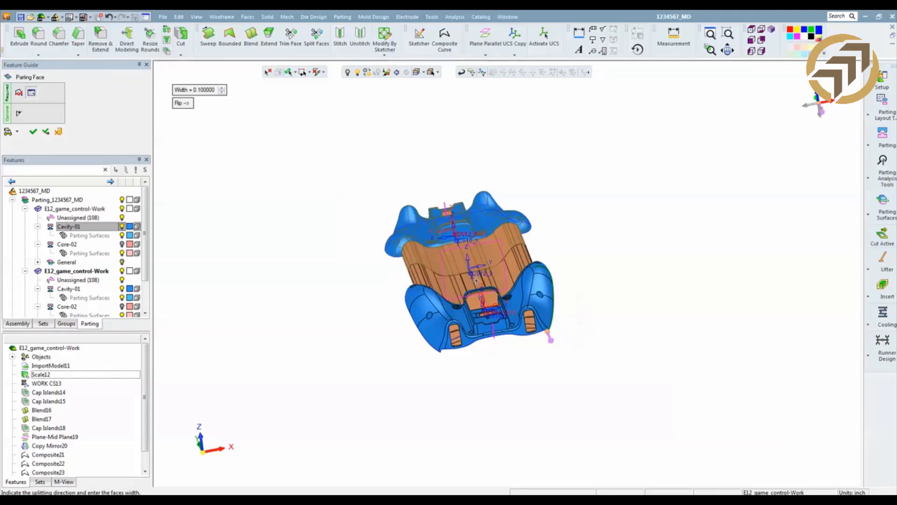
left_click(548, 332)
middle_click_drag(660, 309, 706, 306)
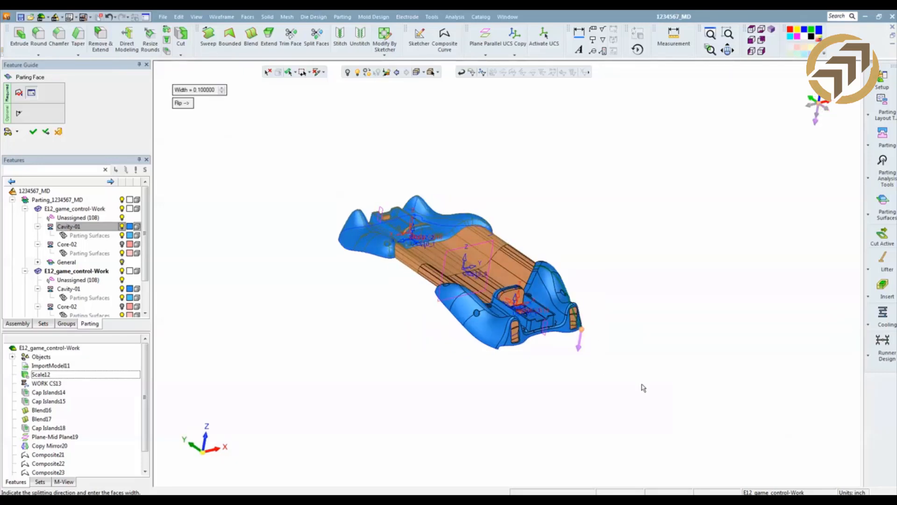
middle_click_drag(643, 387, 684, 188)
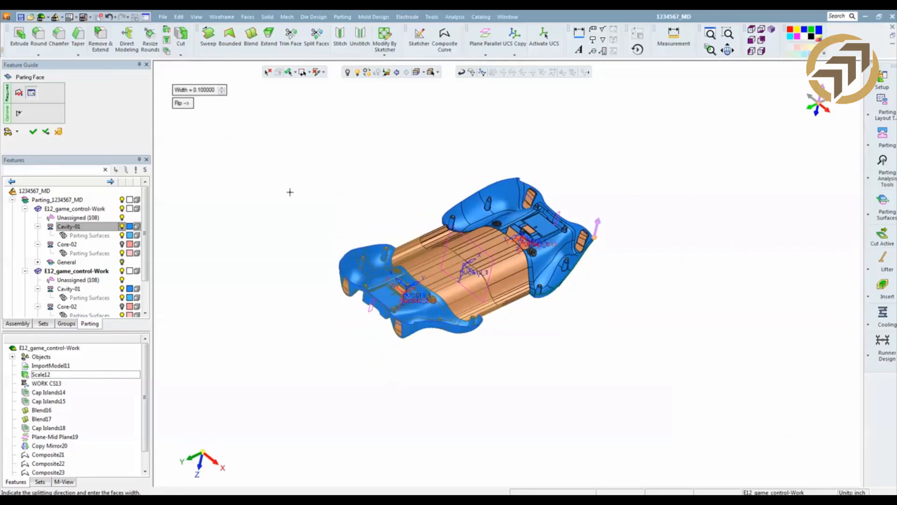
Set the parting face width to 2.5 inches, flip it outward from the grip, and apply it.
left_click(194, 90)
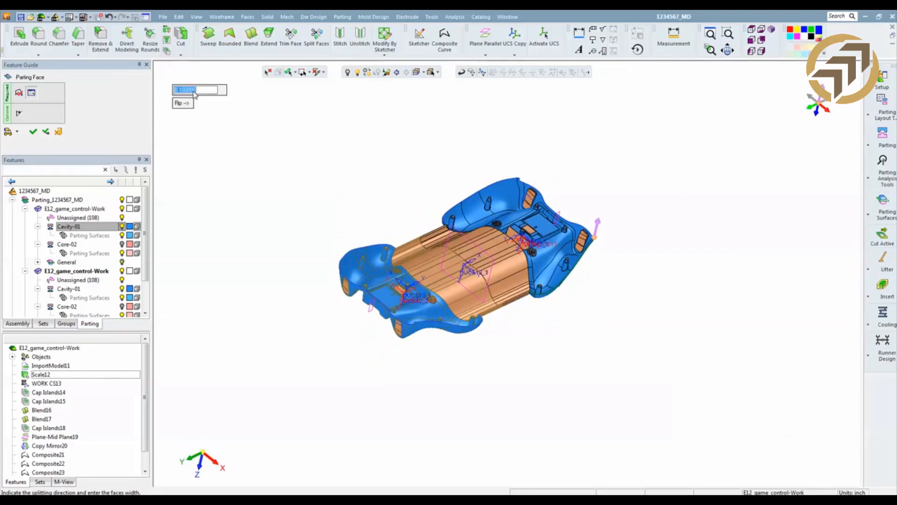
type("2.5")
key("Return")
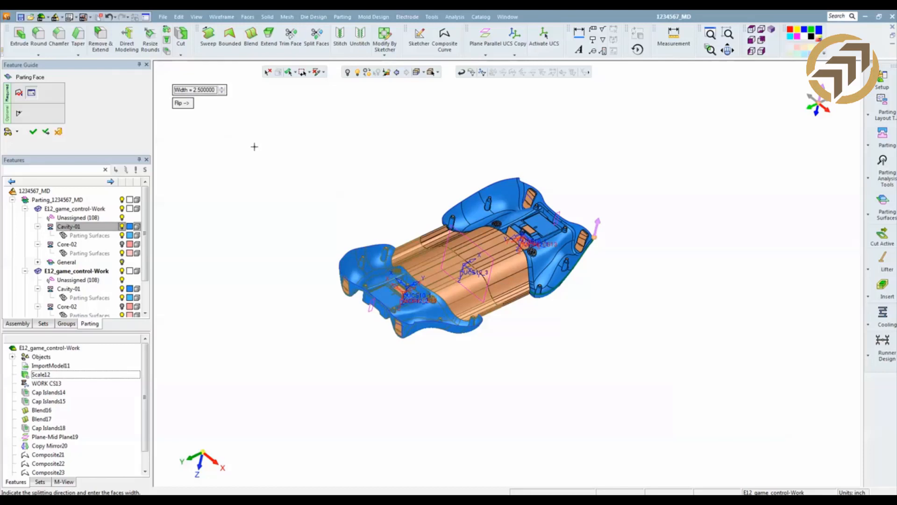
left_click(8, 131)
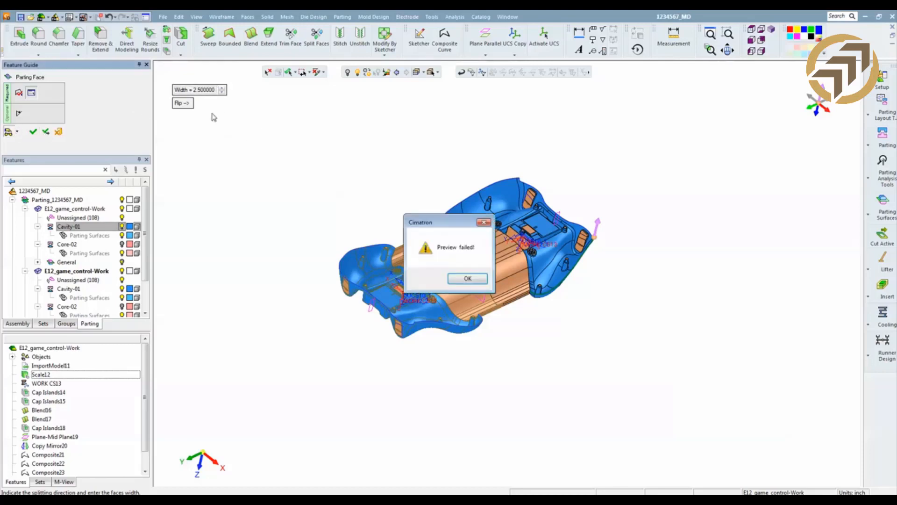
left_click(466, 278)
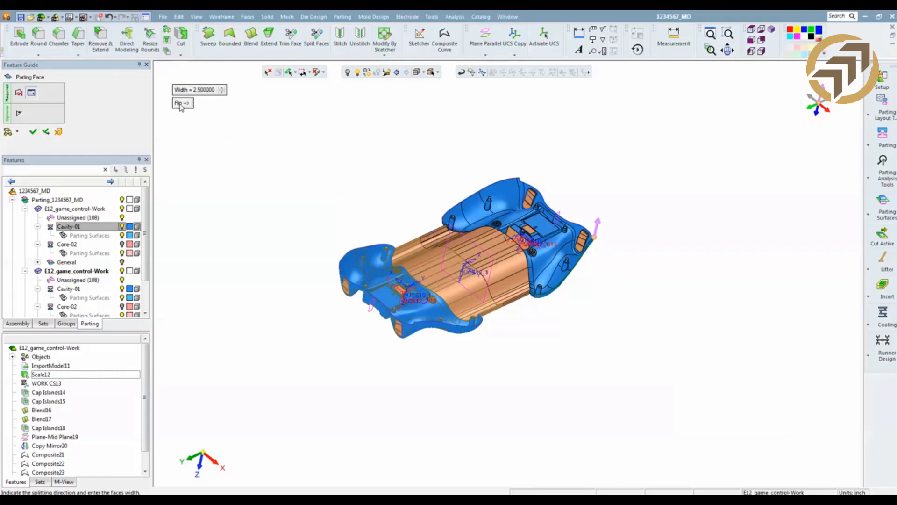
left_click(182, 103)
left_click(8, 131)
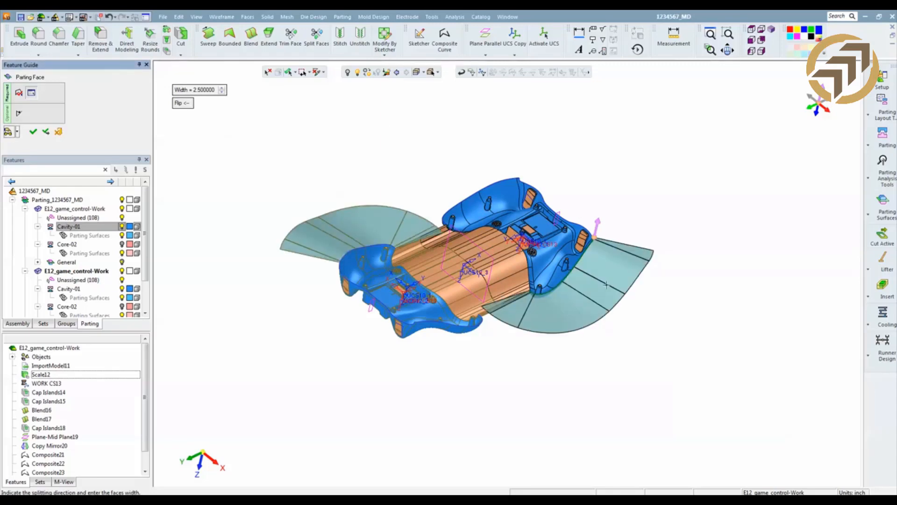
middle_click_drag(606, 284, 645, 298, "ctrl")
right_click_drag(645, 299, 611, 284, "ctrl")
middle_click_drag(611, 284, 566, 206, "ctrl")
right_click_drag(599, 263, 597, 213, "ctrl")
middle_click_drag(597, 213, 602, 181, "ctrl")
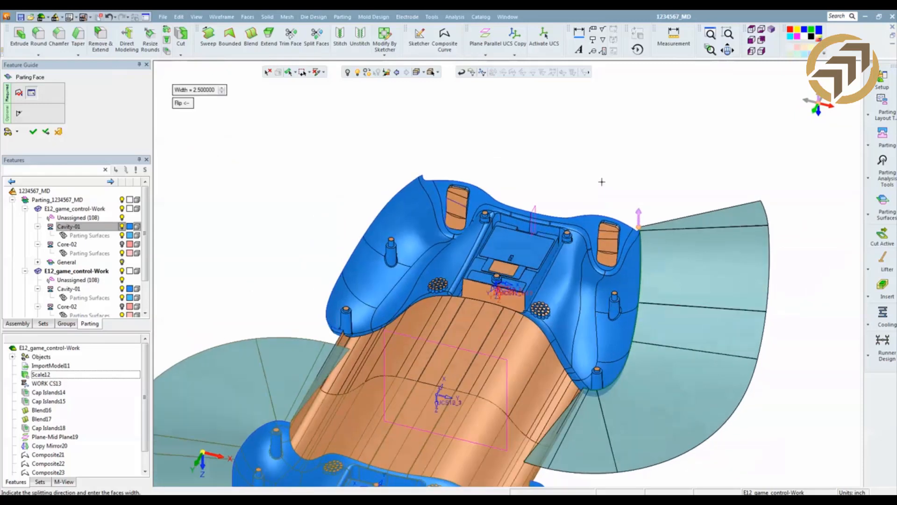
right_click(572, 128)
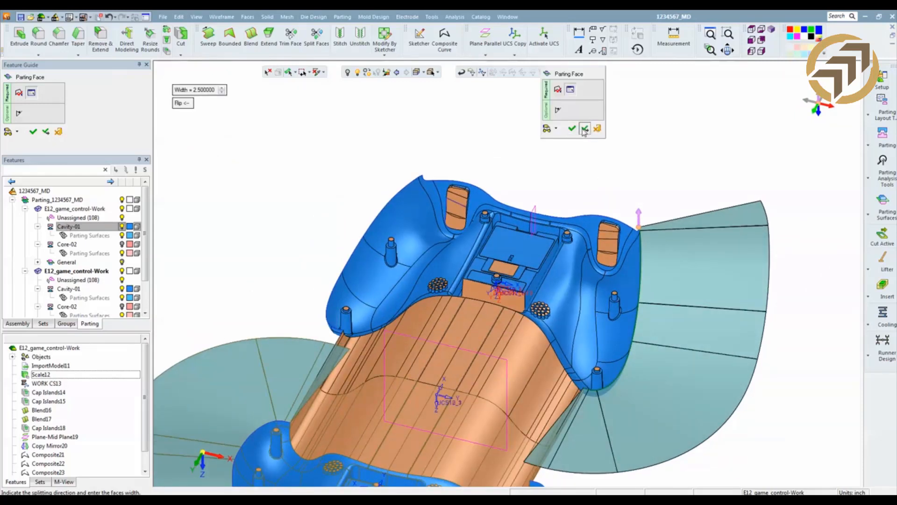
left_click(579, 130)
Create a matching 2.5-inch parting face along the opposite grip's outer edge curve, with the splitting direction along negative Z.
left_click(399, 193)
middle_click(369, 152)
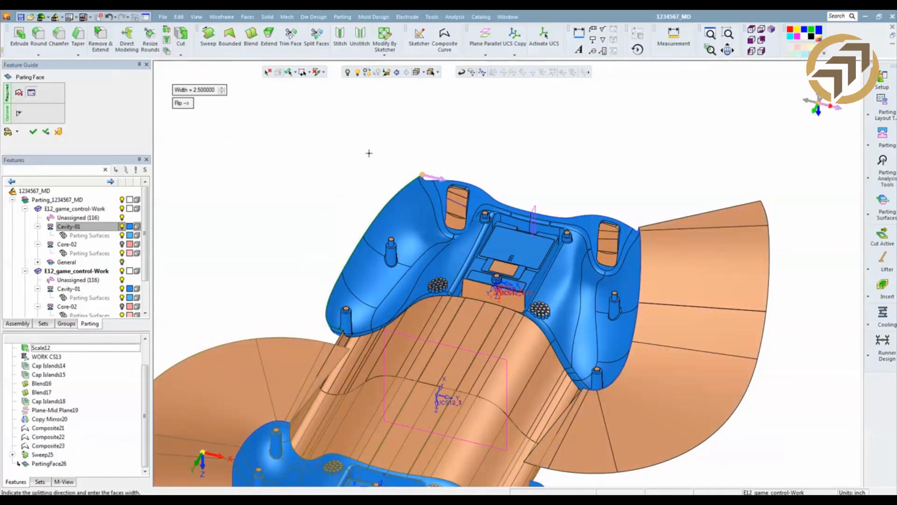
left_click(423, 175)
left_click(423, 163)
right_click(391, 153)
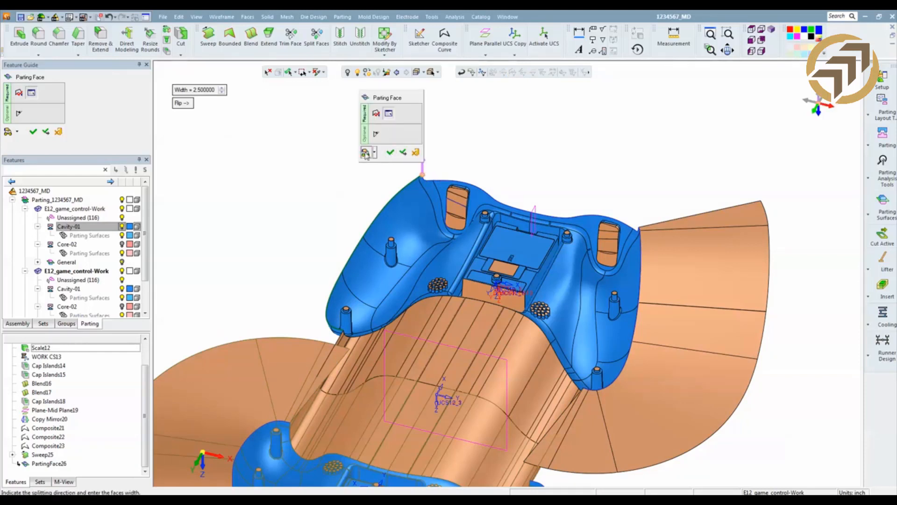
left_click(390, 152)
right_click(500, 121)
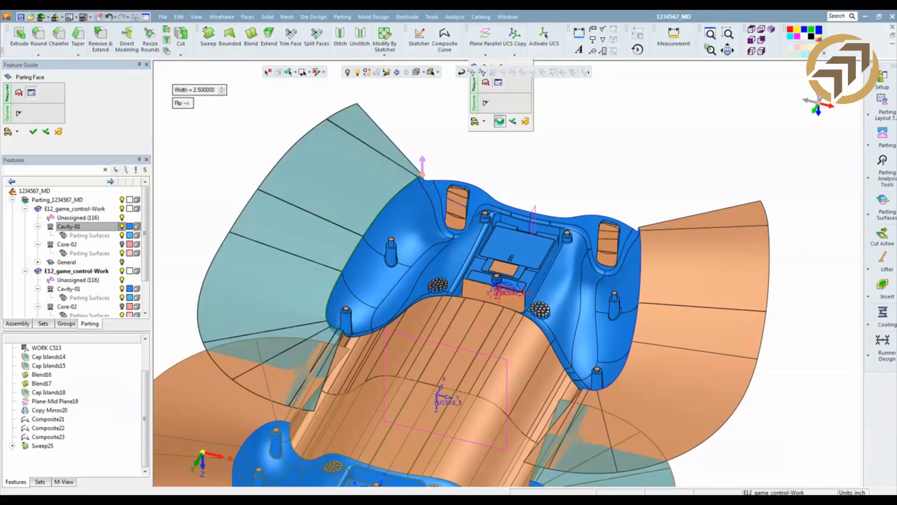
left_click(500, 121)
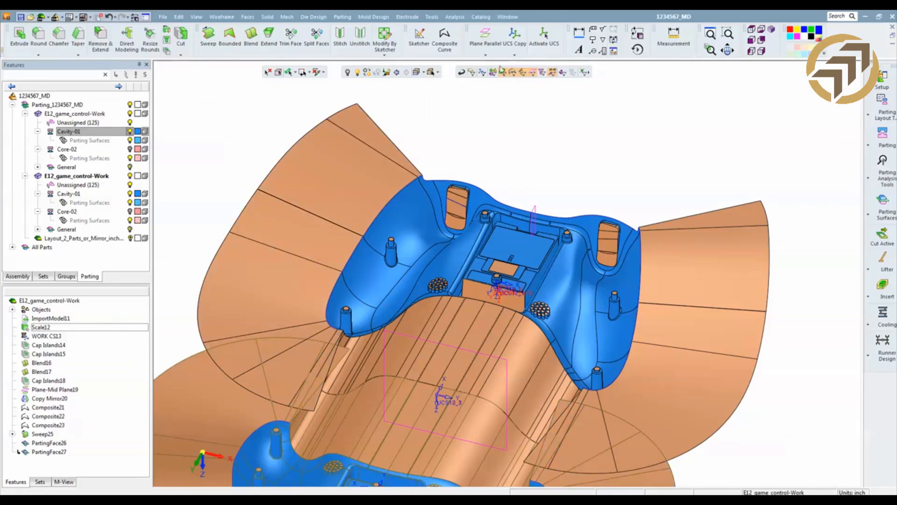
Look at the layout from above and hide the second controller work part in the assembly.
left_click(751, 30)
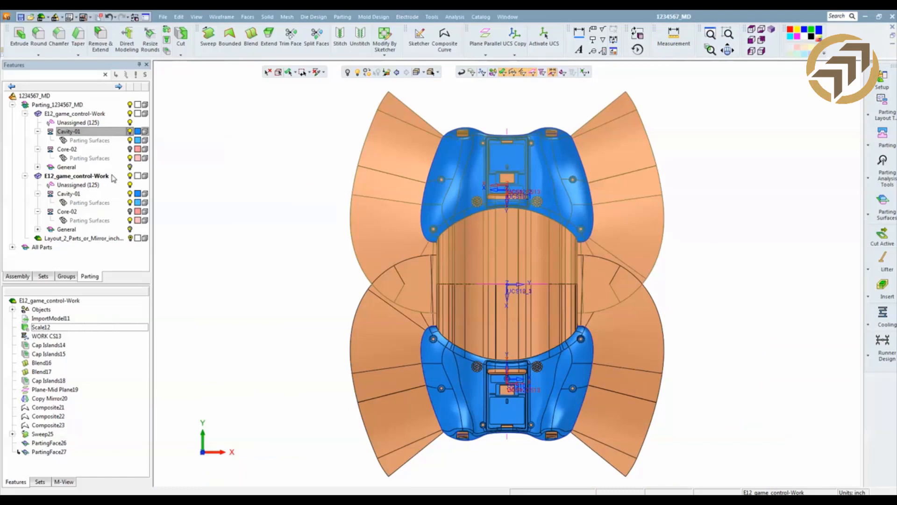
left_click(18, 278)
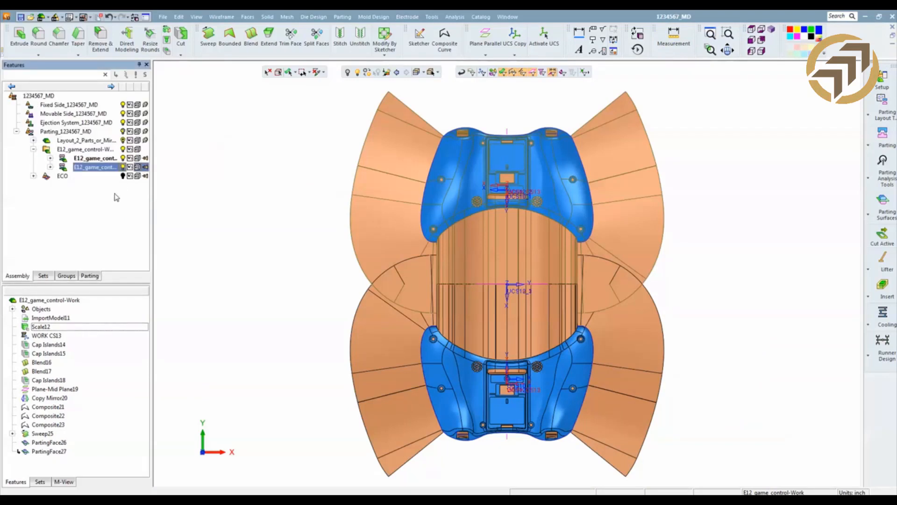
left_click(123, 167)
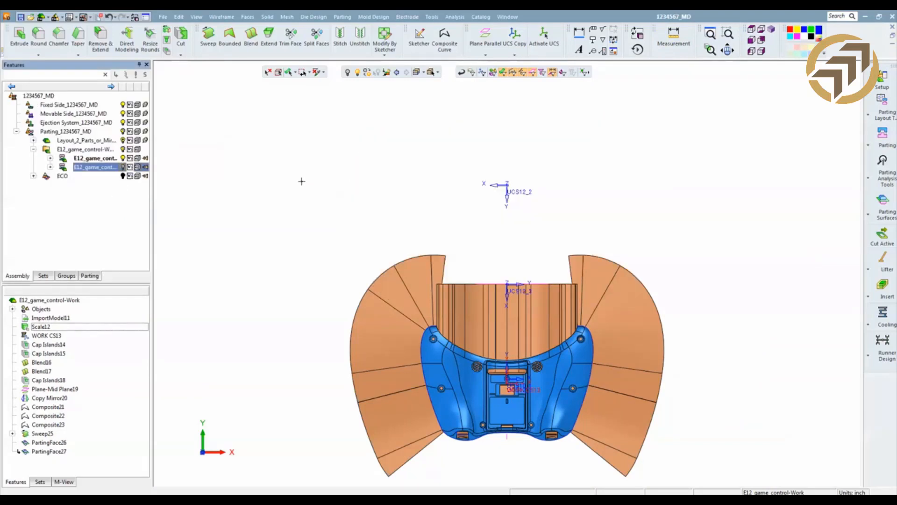
Sweep the front edge curve along negative Y, One Side, By Reference, to the parting face's outer corner with zero delta.
scroll(327, 239, "up", 5)
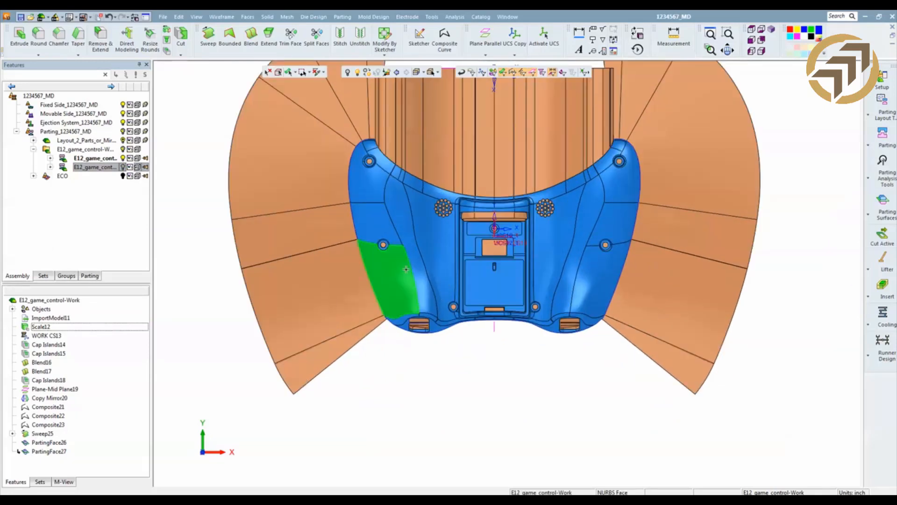
left_click(208, 36)
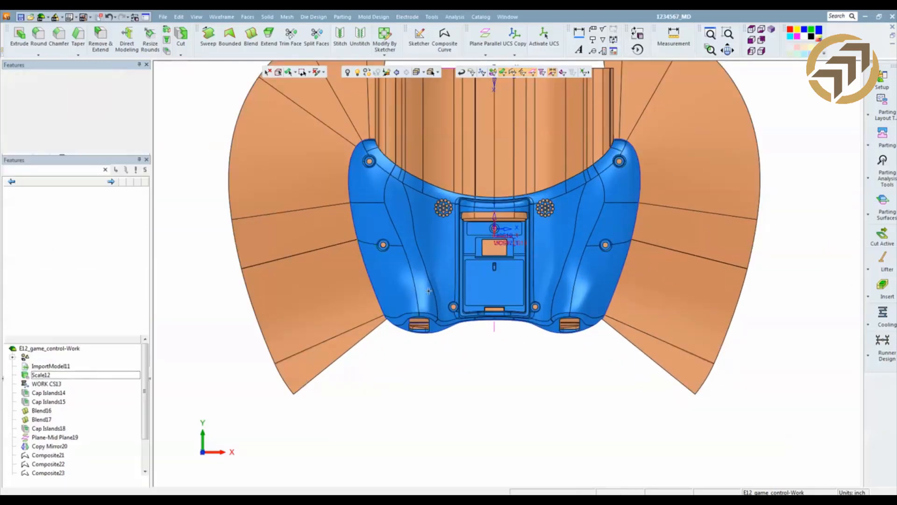
left_click(546, 329)
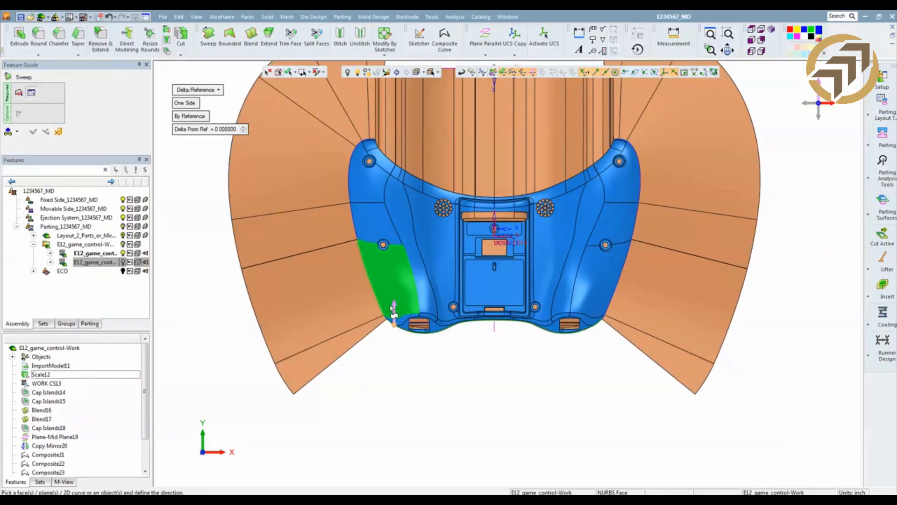
left_click(394, 311)
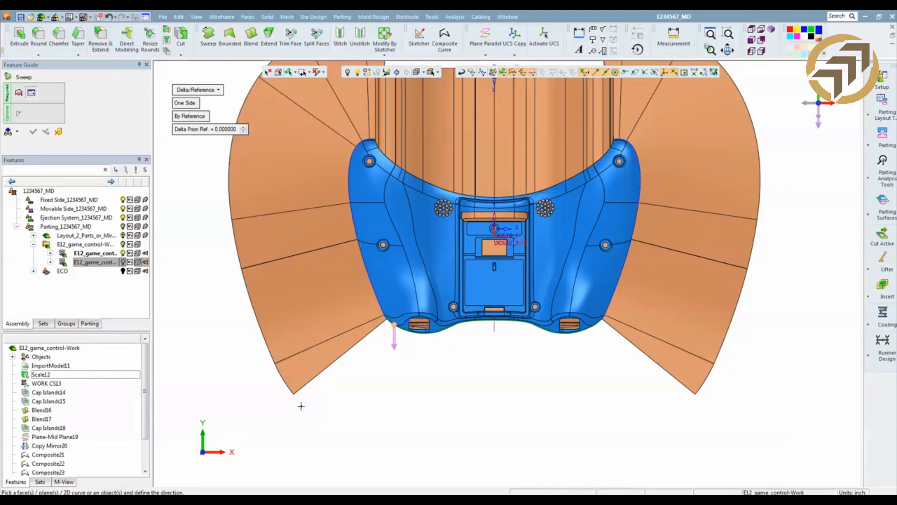
left_click(294, 394)
middle_click(434, 417)
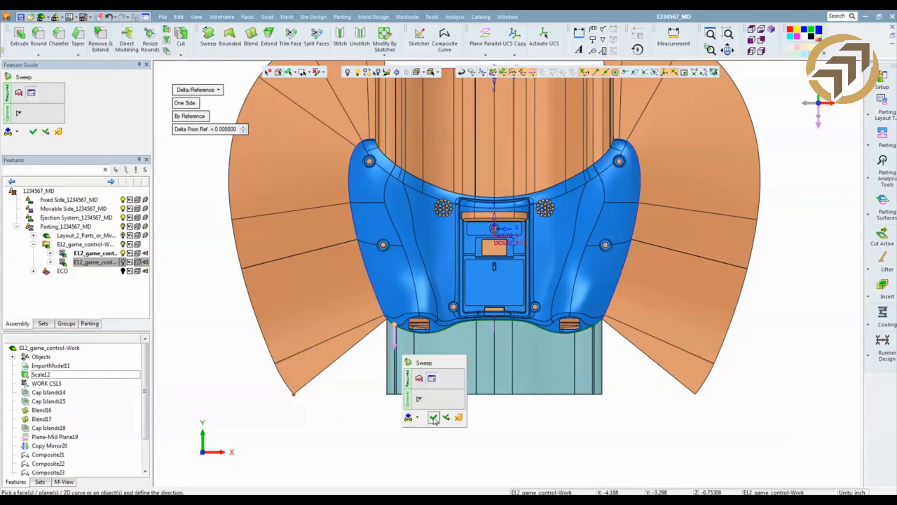
Blend between the front sweep's side edge and the adjacent parting face edge at the +X grip's corner, then apply it.
middle_click_drag(545, 348, 568, 232)
scroll(568, 231, "up", 4)
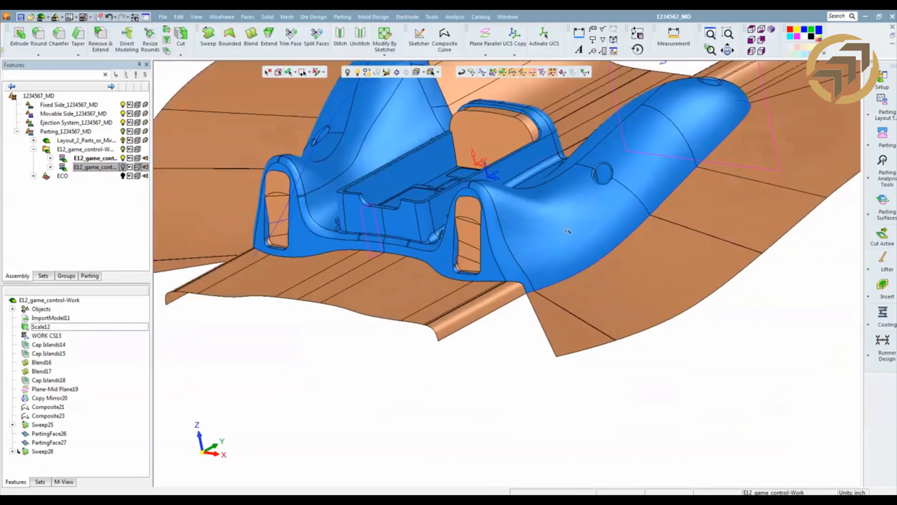
right_click_drag(567, 230, 605, 330, "ctrl")
key("b")
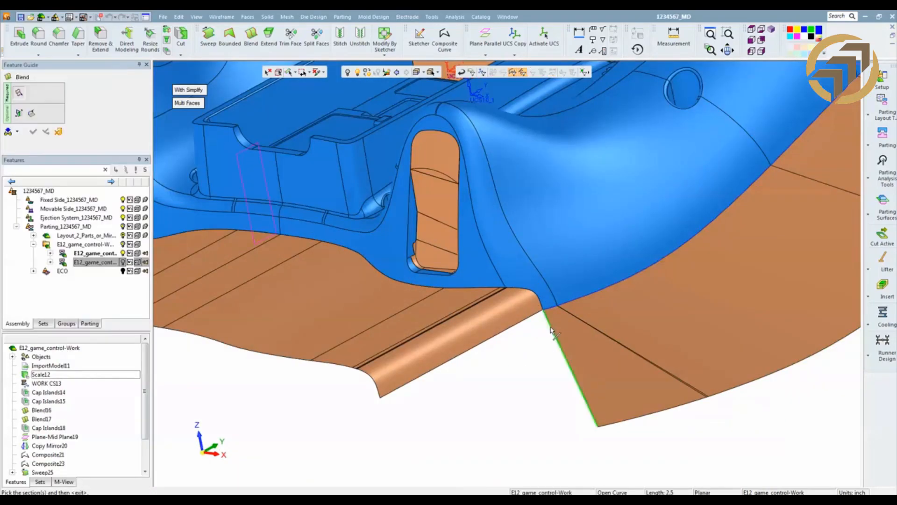
left_click(552, 330)
left_click(537, 316)
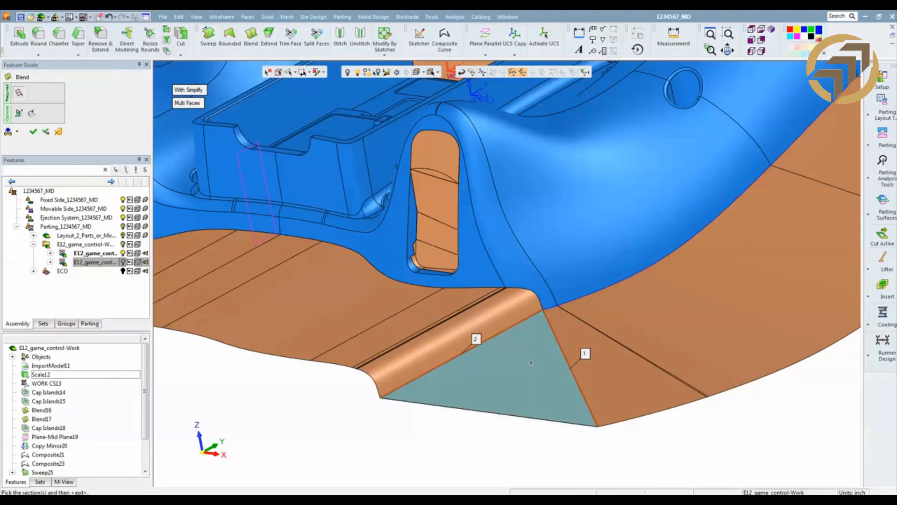
right_click(531, 363)
left_click(543, 362)
Blend between the front sweep's side edge and the adjacent parting face edge at the -X grip's corner.
left_click_drag(528, 329, 339, 389, "ctrl")
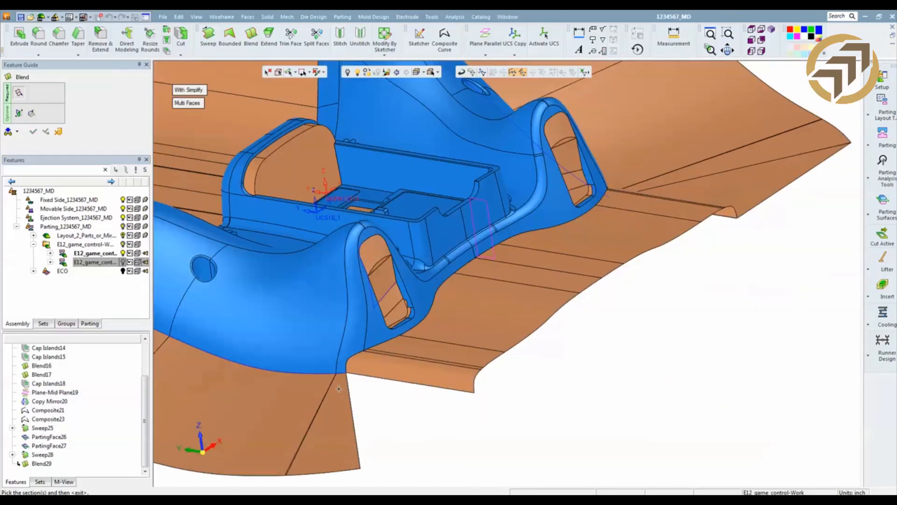
left_click(361, 376)
left_click(351, 380)
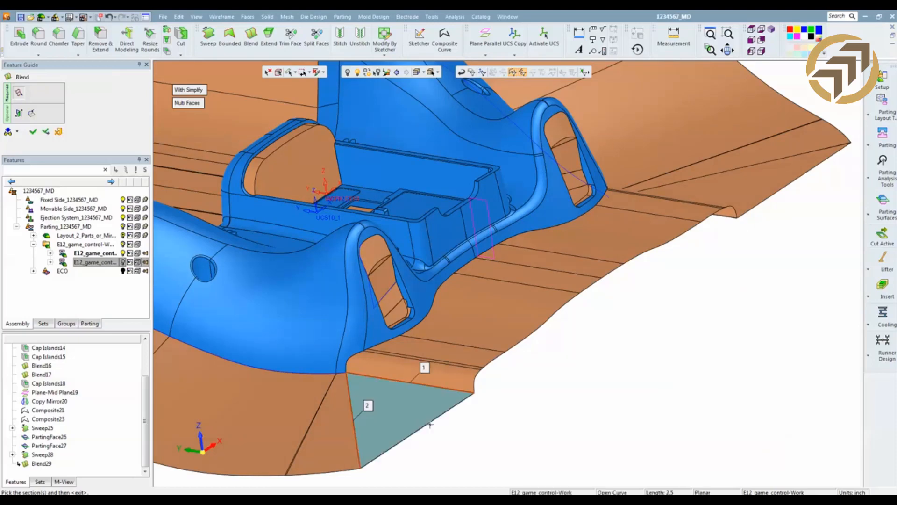
right_click(612, 398)
left_click(624, 397)
Trim the -X grip's parting face and the inner sweep's end face against each other with Trim Both, then apply it.
left_click_drag(624, 397, 509, 406, "ctrl")
right_click_drag(509, 405, 513, 212, "ctrl")
middle_click_drag(507, 421, 558, 184, "ctrl")
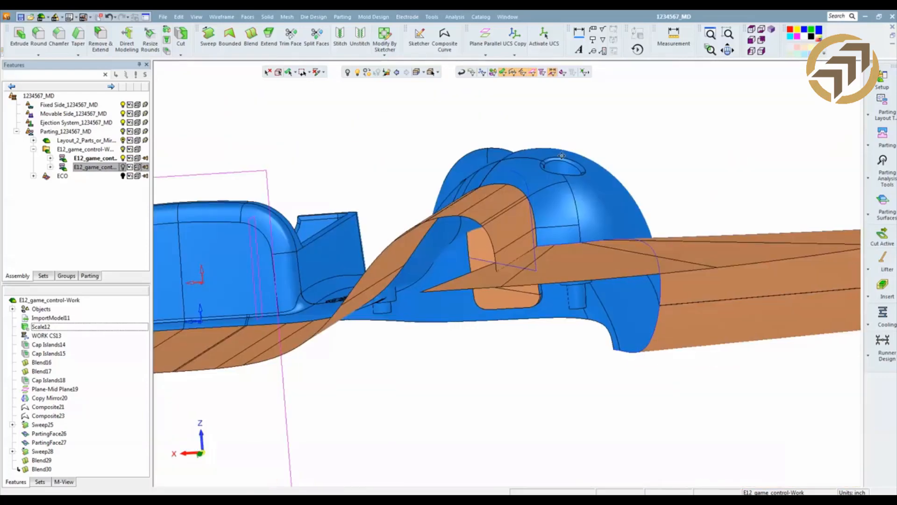
right_click_drag(519, 286, 529, 309, "ctrl")
middle_click_drag(529, 310, 513, 352, "ctrl")
right_click_drag(513, 352, 466, 347, "ctrl")
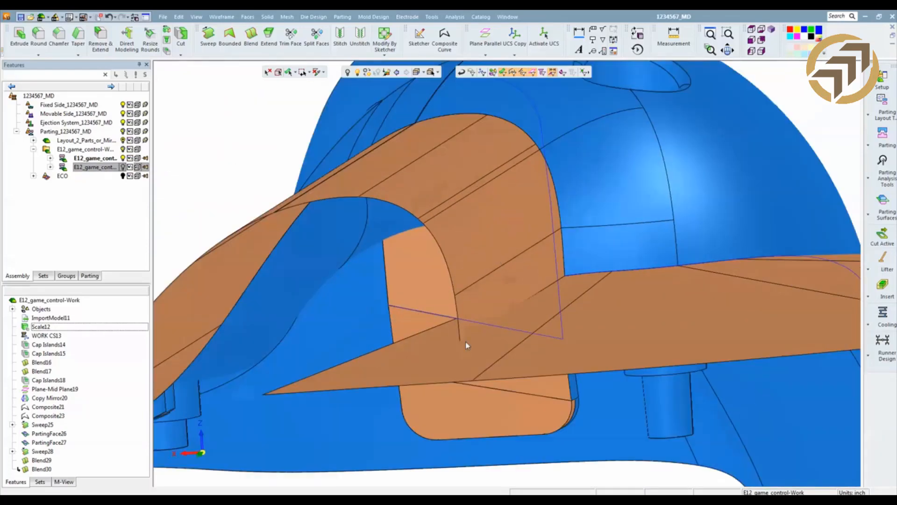
left_click_drag(466, 347, 511, 351, "ctrl")
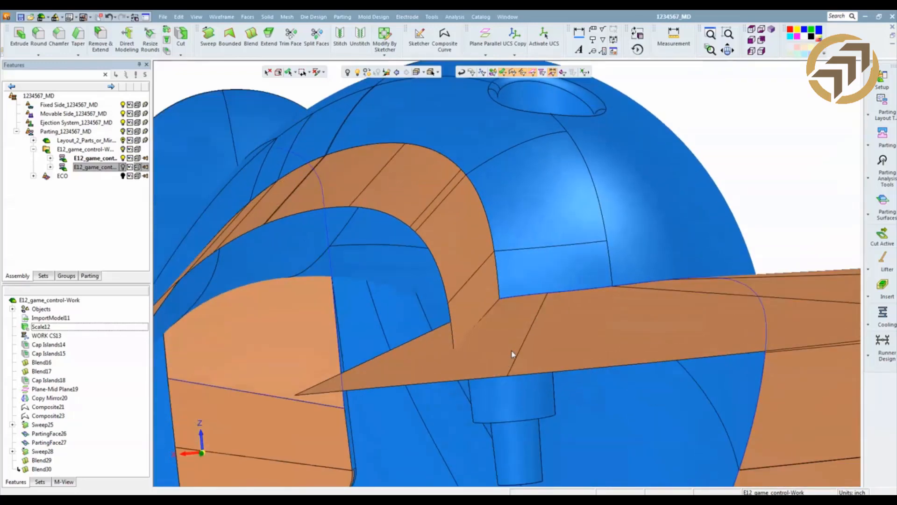
key("t")
left_click(516, 341)
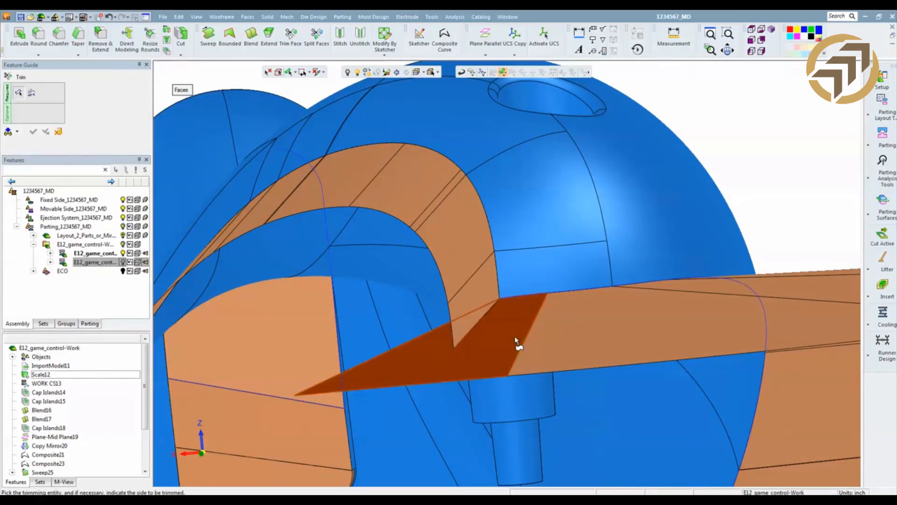
left_click(466, 300)
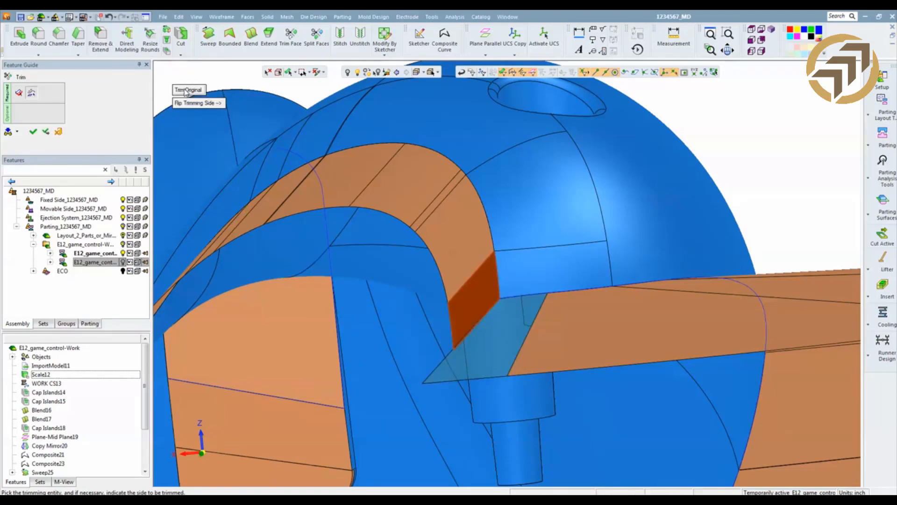
left_click(189, 91)
middle_click(540, 217)
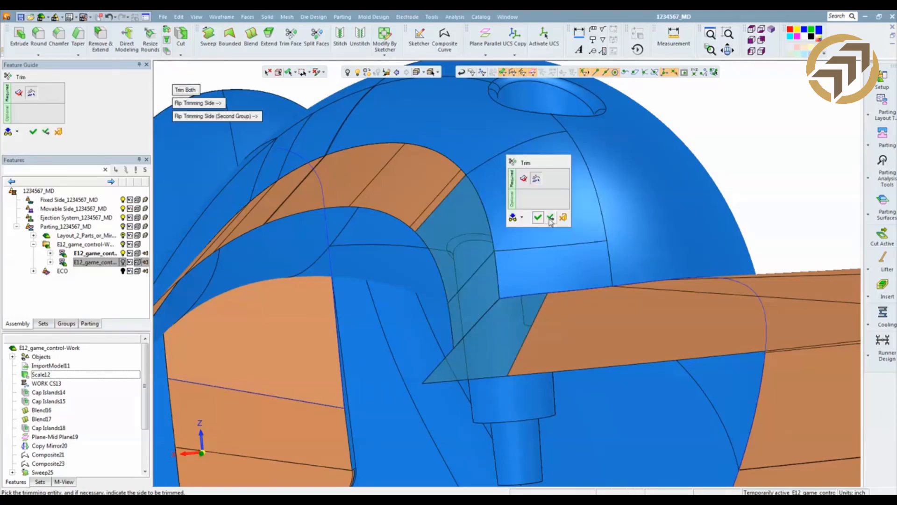
left_click(551, 219)
Trim the +X grip's parting face and the adjoining inner sweep face against each other with Trim Both.
scroll(626, 322, "down", 3)
middle_click_drag(627, 322, 522, 326, "ctrl")
left_click(479, 372)
middle_click(479, 372)
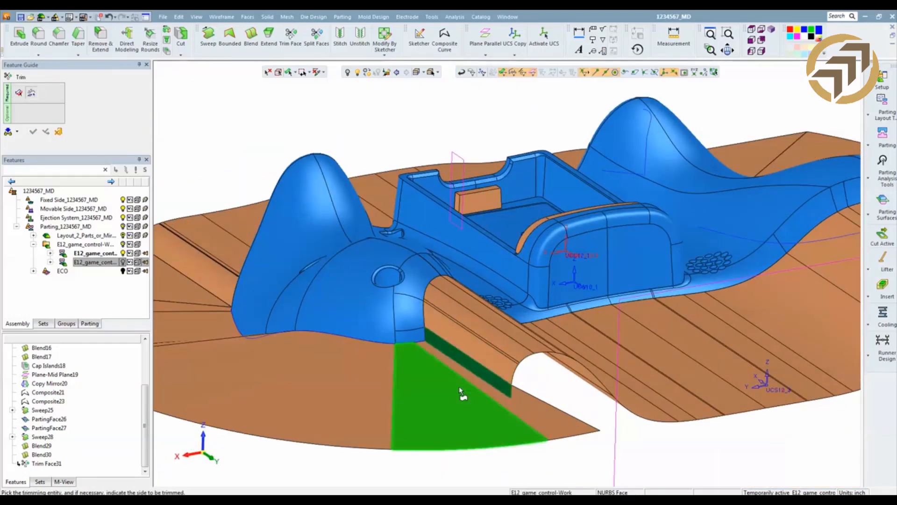
left_click(466, 373)
middle_click(467, 373)
left_click(466, 374)
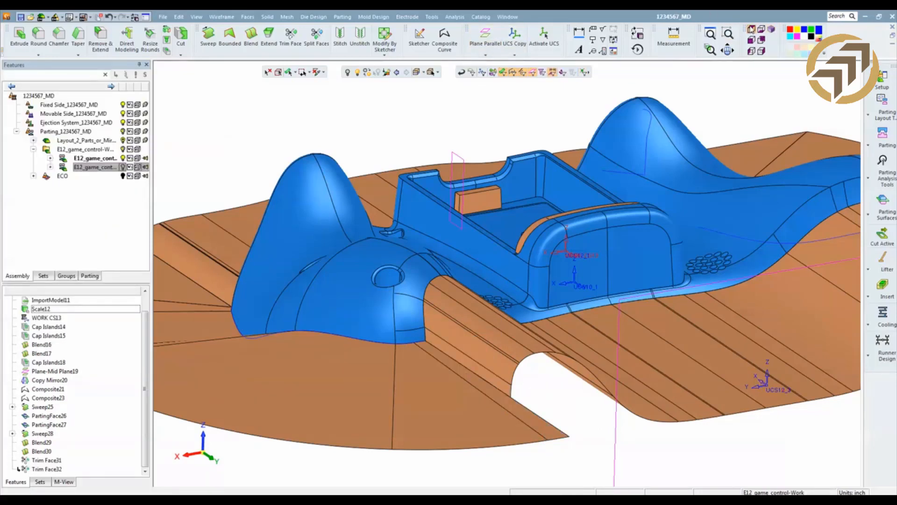
Trim the parting faces on the layout's inner side to the mid plane between the two cavities, discarding the portion beyond it.
left_click(751, 29)
middle_click(717, 150)
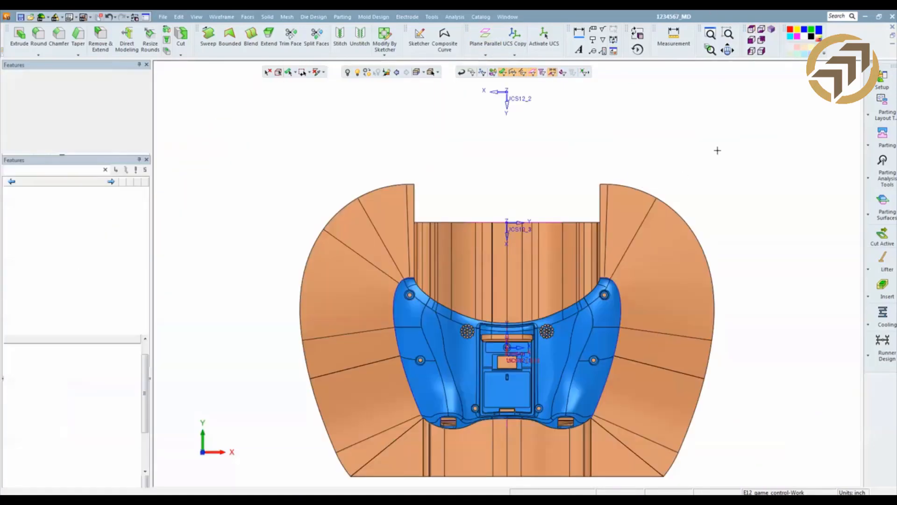
left_click_drag(254, 255, 720, 246)
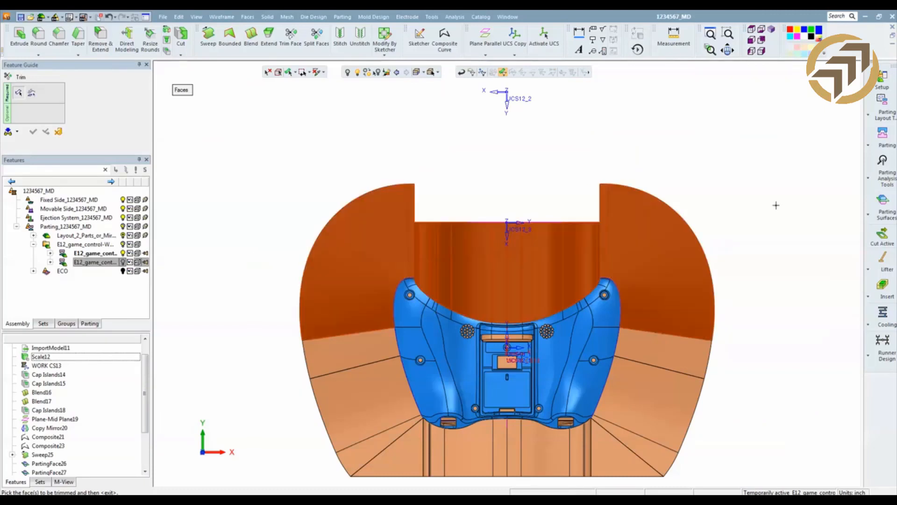
middle_click(630, 184)
left_click(560, 223)
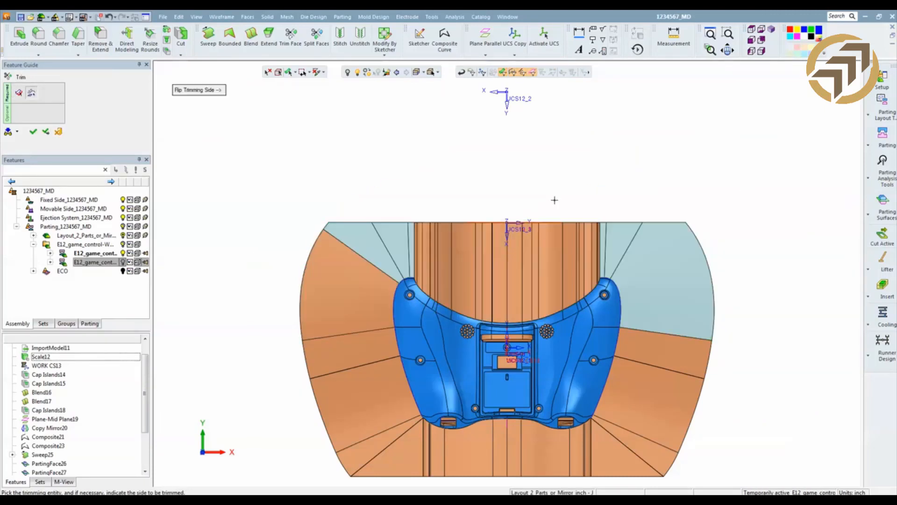
middle_click(555, 200)
left_click(555, 200)
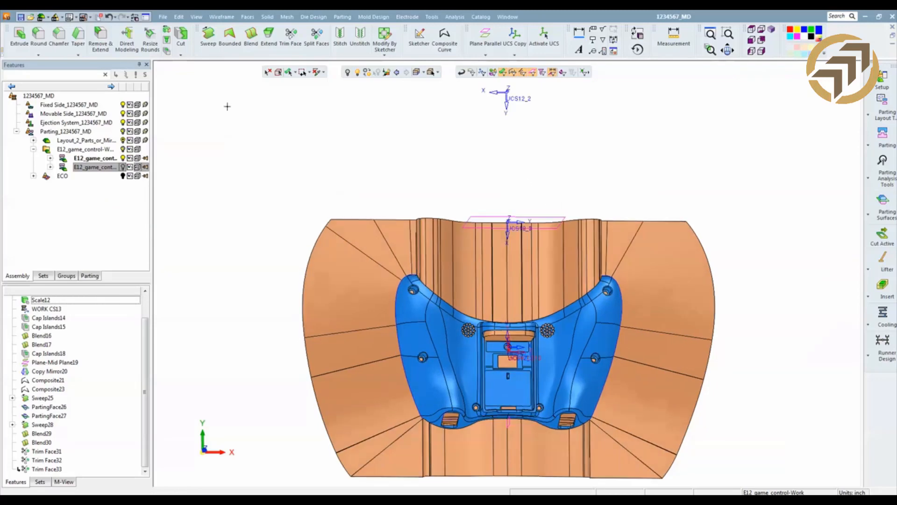
Show the second controller work part again and look over both cavities with their parting surfaces.
left_click(123, 167)
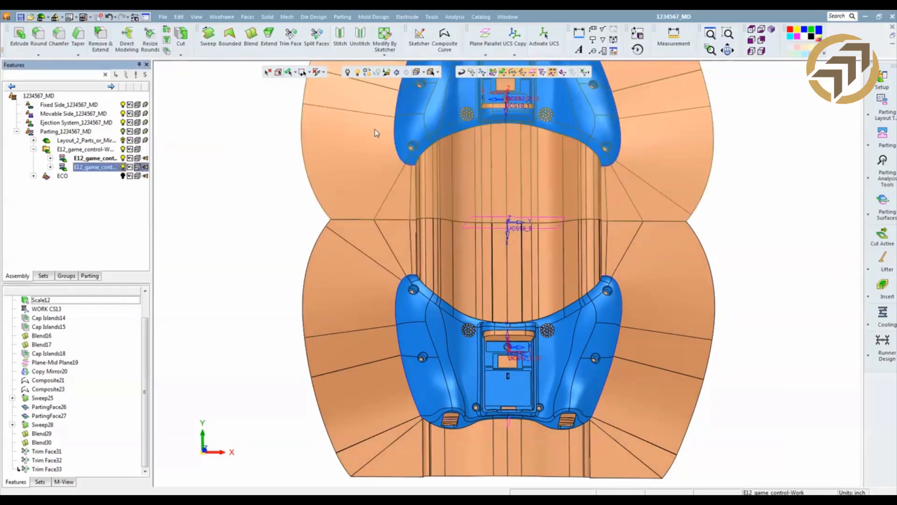
scroll(515, 252, "down", 5)
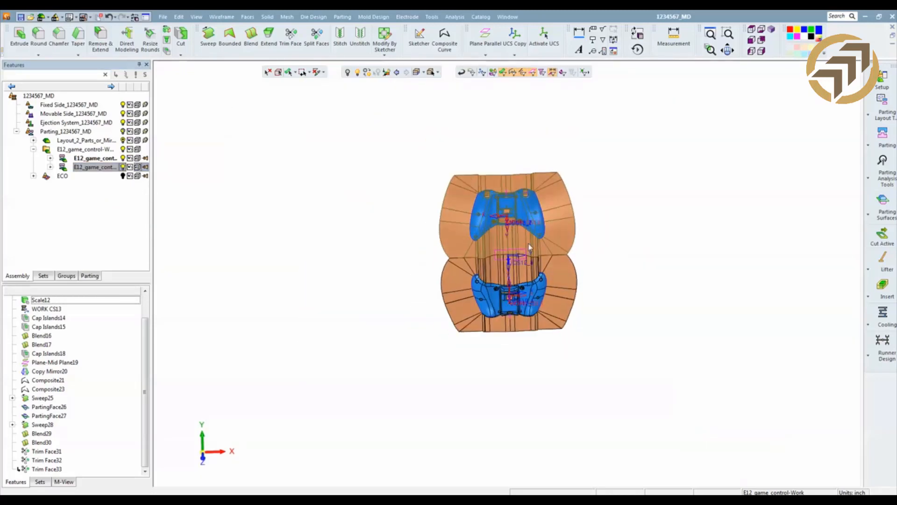
middle_click_drag(530, 247, 513, 320)
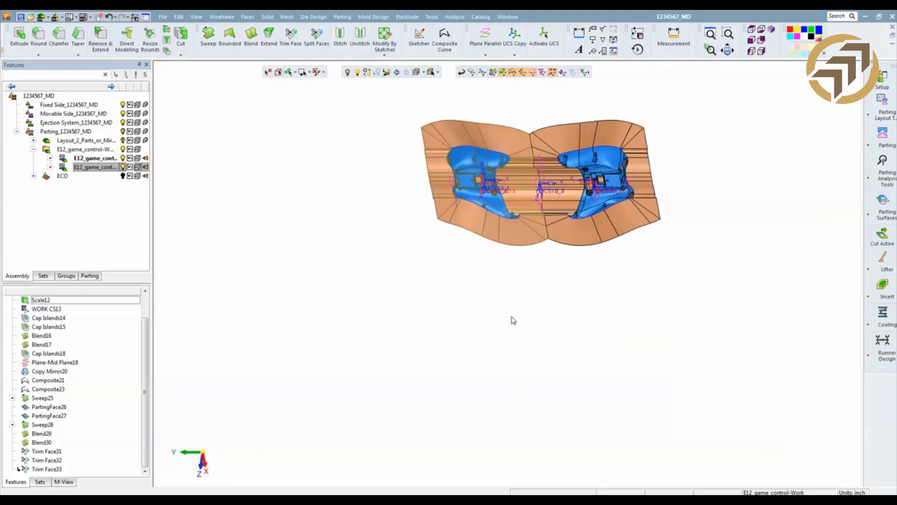
Open Parting Attributes in QuickSplit, slide the split groups apart, and select all unassigned parting faces of both cavities.
right_click_drag(513, 320, 554, 379)
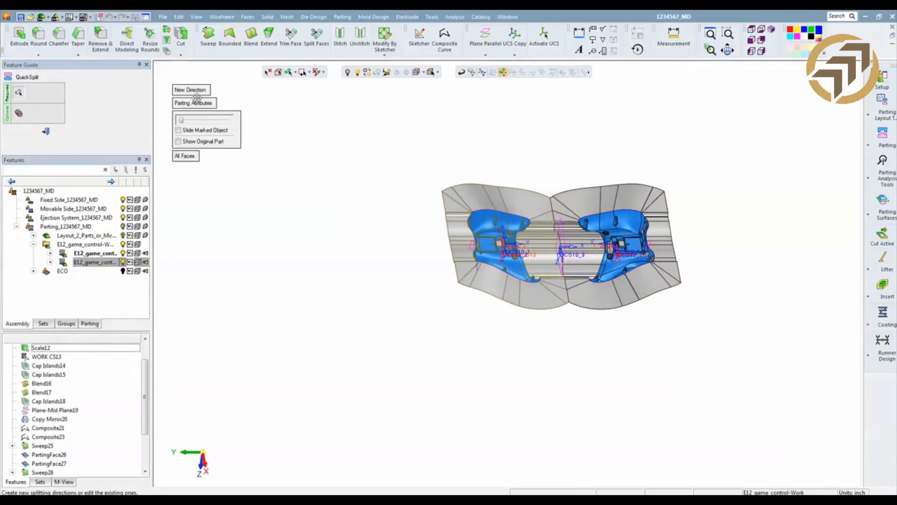
left_click(201, 103)
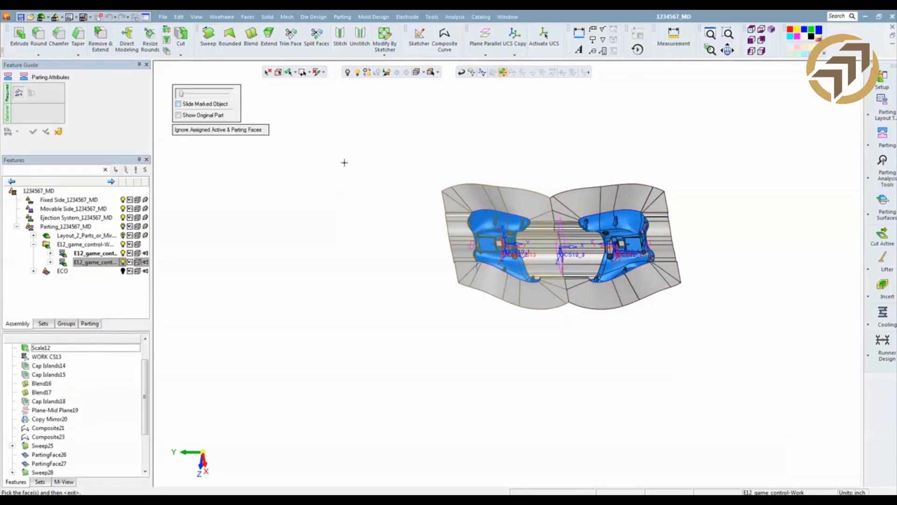
left_click_drag(385, 183, 240, 122, "ctrl")
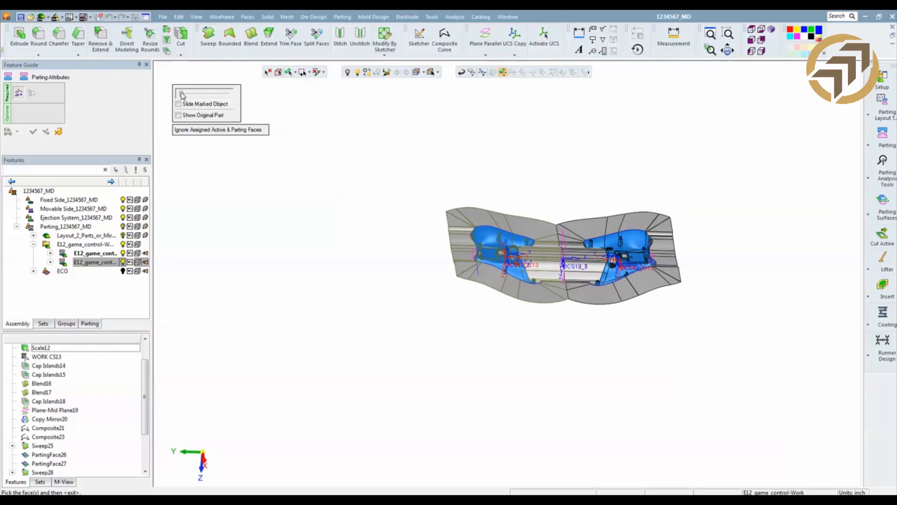
left_click_drag(196, 96, 214, 93)
left_click_drag(404, 165, 724, 320)
middle_click(751, 273)
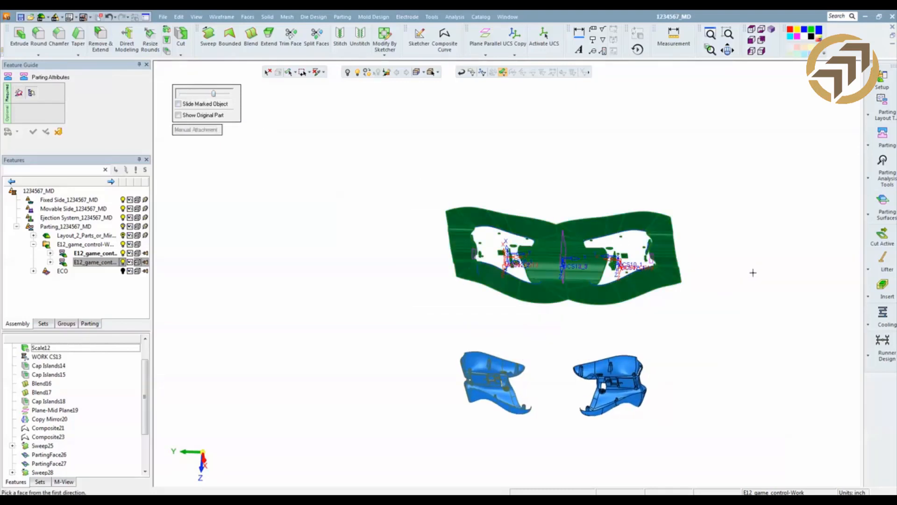
Show Core-02, attach the selected parting faces to both the cavity and core directions, and finish QuickSplit.
left_click(624, 370)
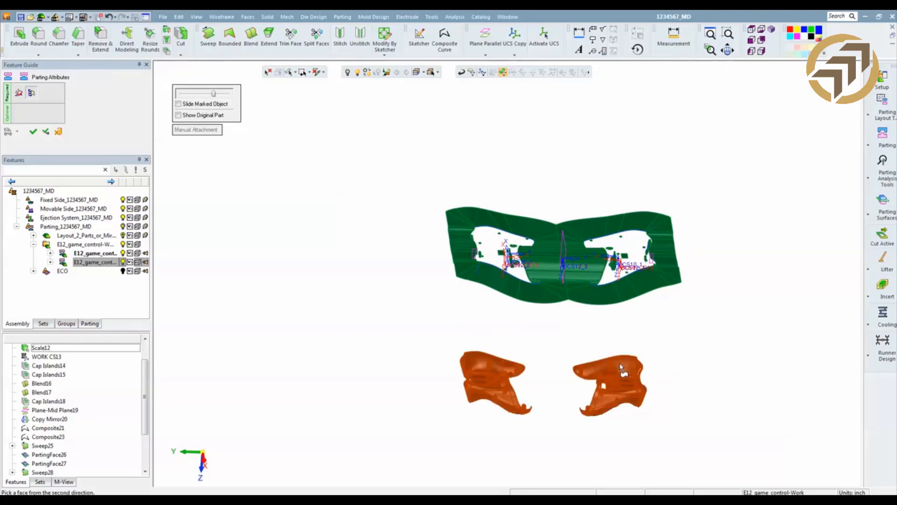
left_click(90, 324)
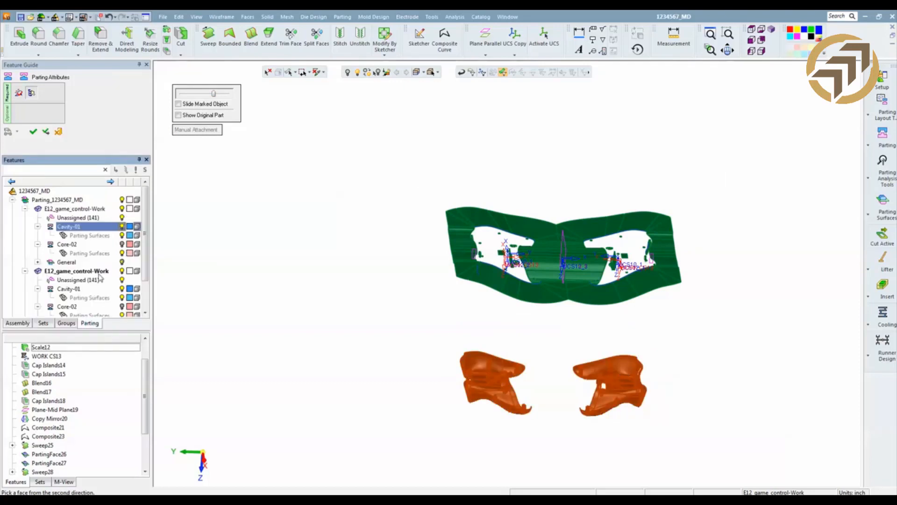
left_click(124, 245)
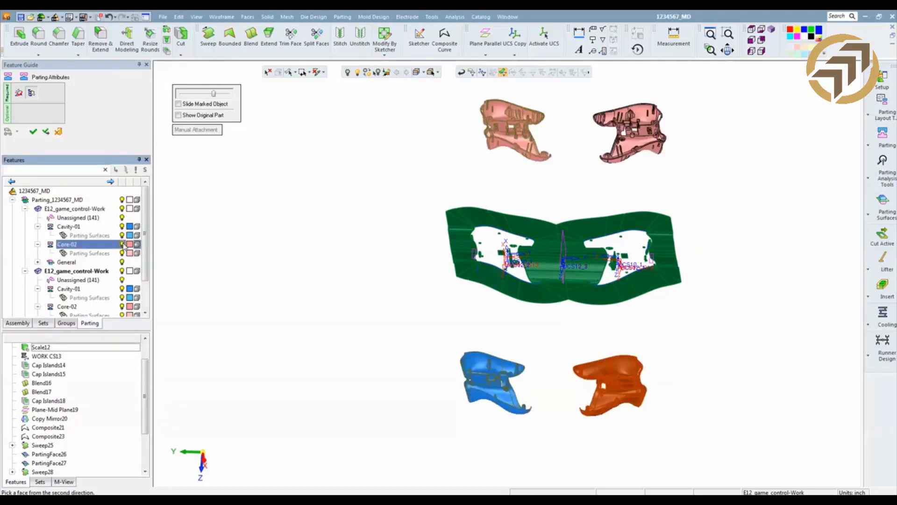
left_click(617, 166)
right_click(721, 140)
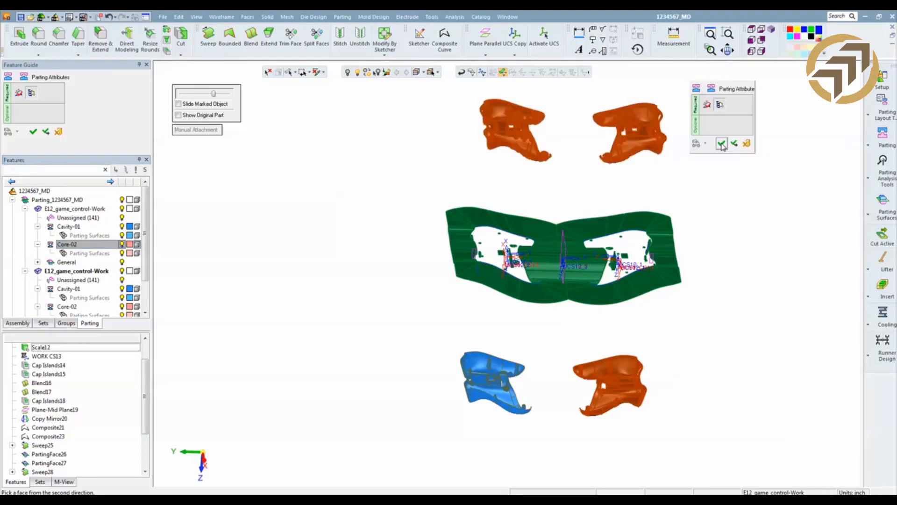
left_click(723, 147)
mouse_move(458, 257)
middle_mouse_down()
mouse_move(417, 252)
mouse_move(491, 265)
middle_mouse_up()
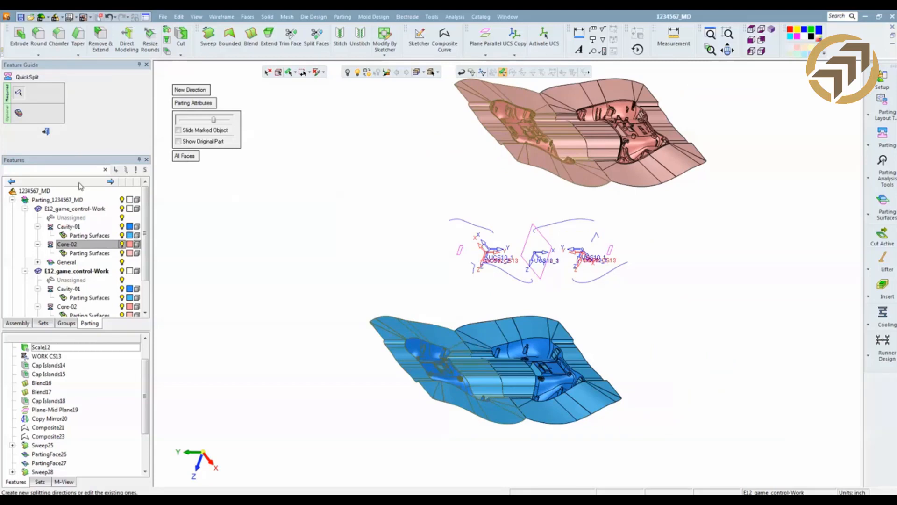
left_click(47, 131)
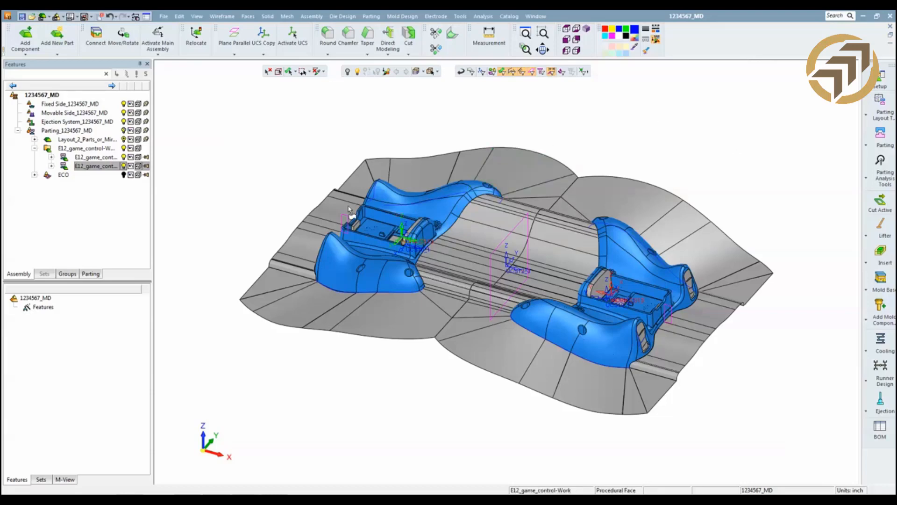
Examine the whole two-cavity split in QuickSplit by sliding the cavity and core sides apart, then exit it.
mouse_move(647, 142)
middle_mouse_down()
mouse_move(661, 86)
mouse_move(655, 150)
middle_mouse_up()
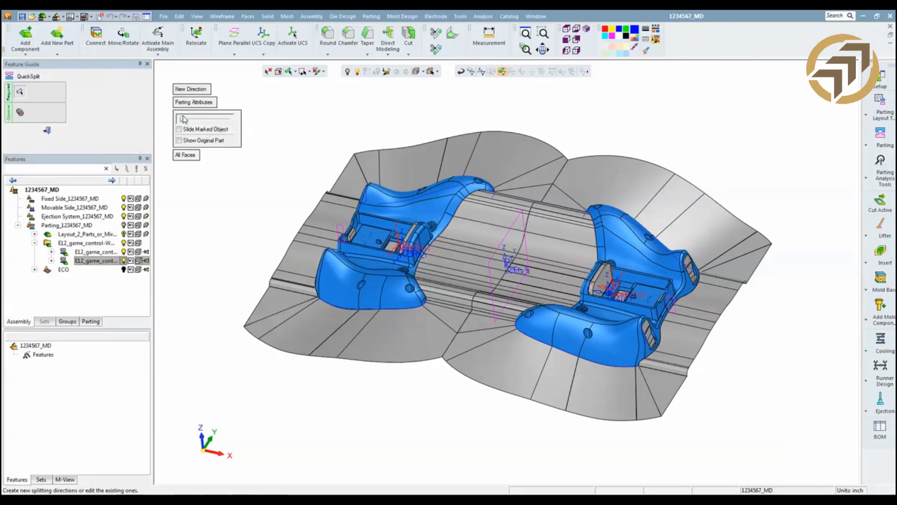
left_click_drag(182, 117, 207, 118)
middle_click_drag(412, 183, 414, 94)
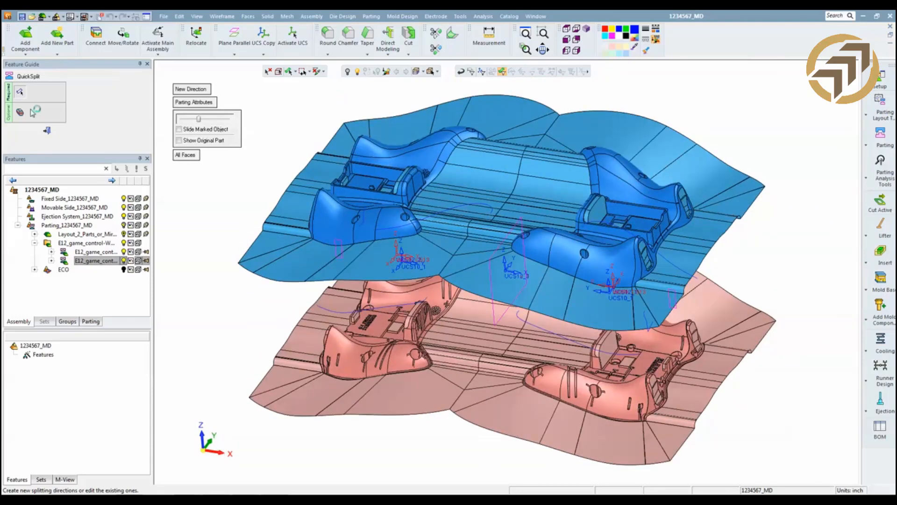
left_click(48, 132)
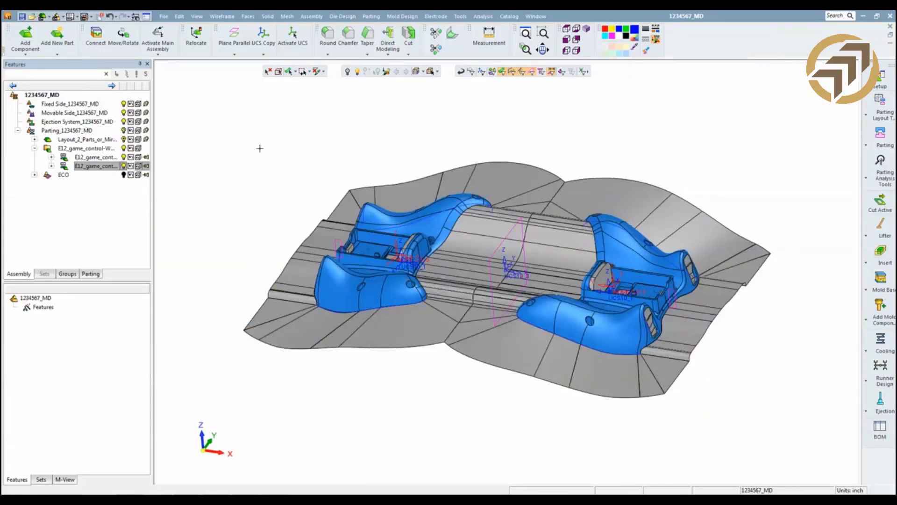
middle_click_drag(260, 148, 286, 152)
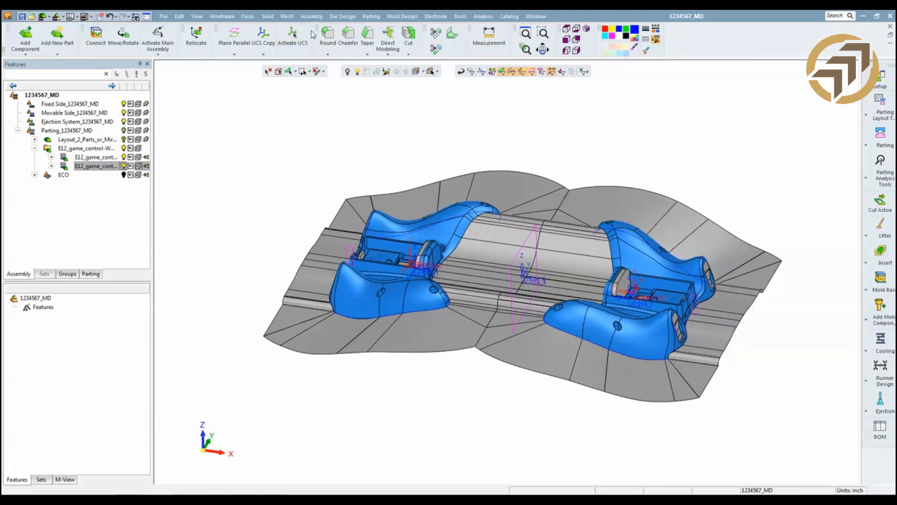
Start a new mold base and choose the D: drive as its catalog root.
left_click(396, 17)
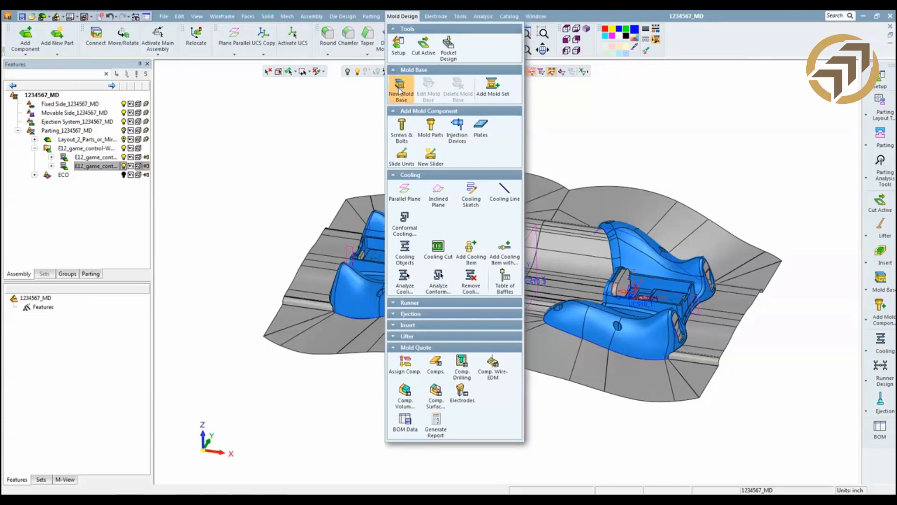
left_click(400, 89)
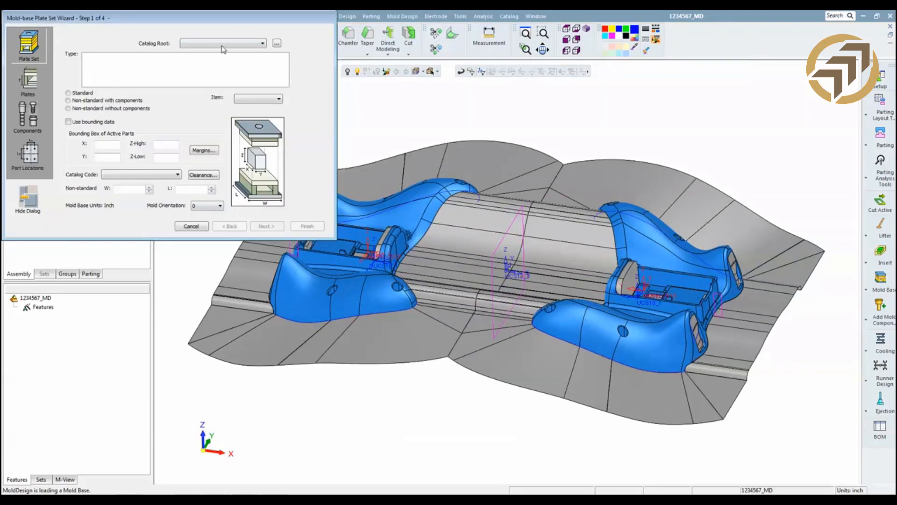
left_click(278, 44)
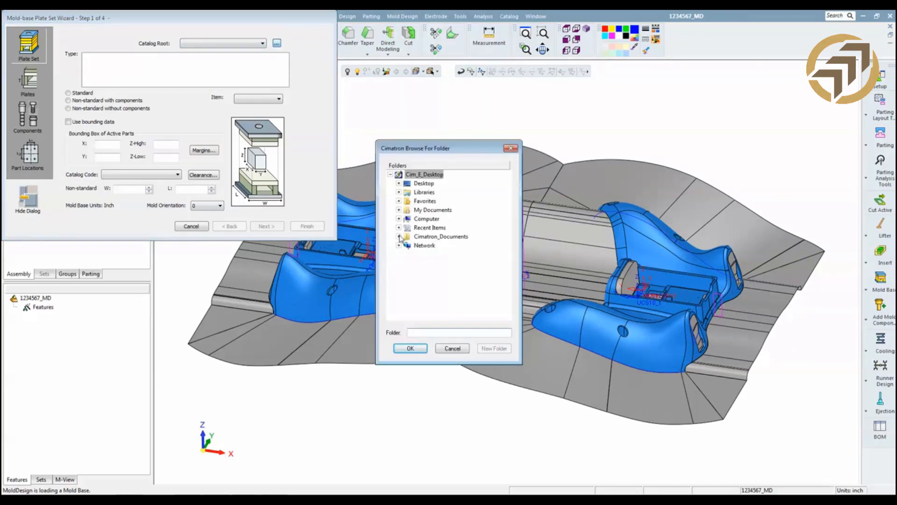
left_click(400, 220)
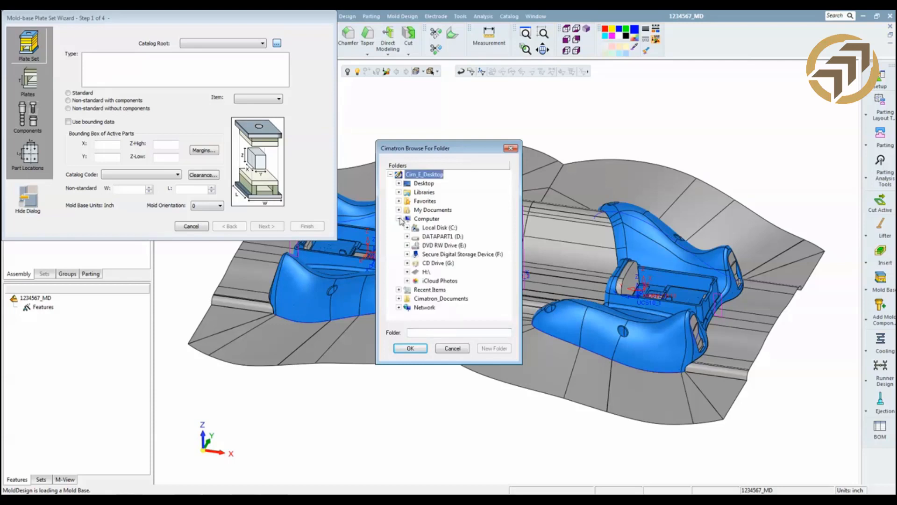
left_click(437, 237)
left_click(416, 349)
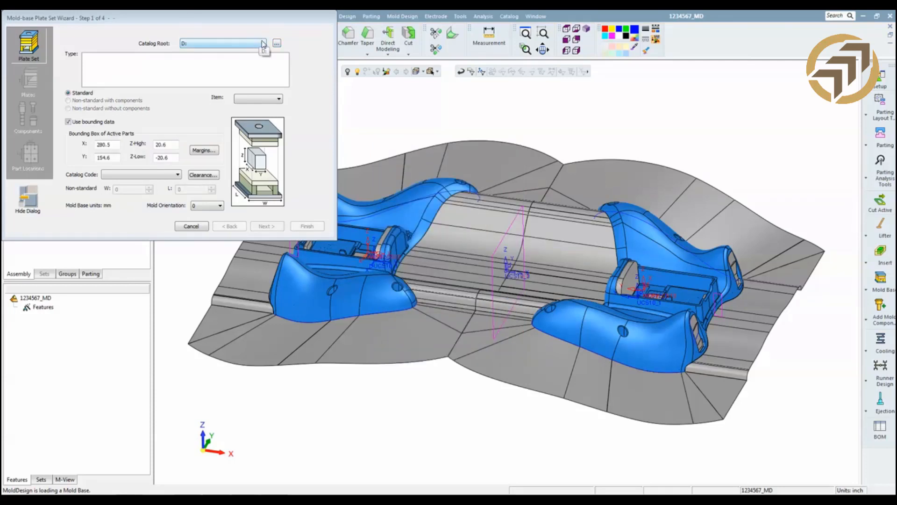
Set the mold base catalog root to the PCS Inch Configurations folder under D:\0_E12_Catalogs, inside the MoldDesign configurations.
left_click(276, 45)
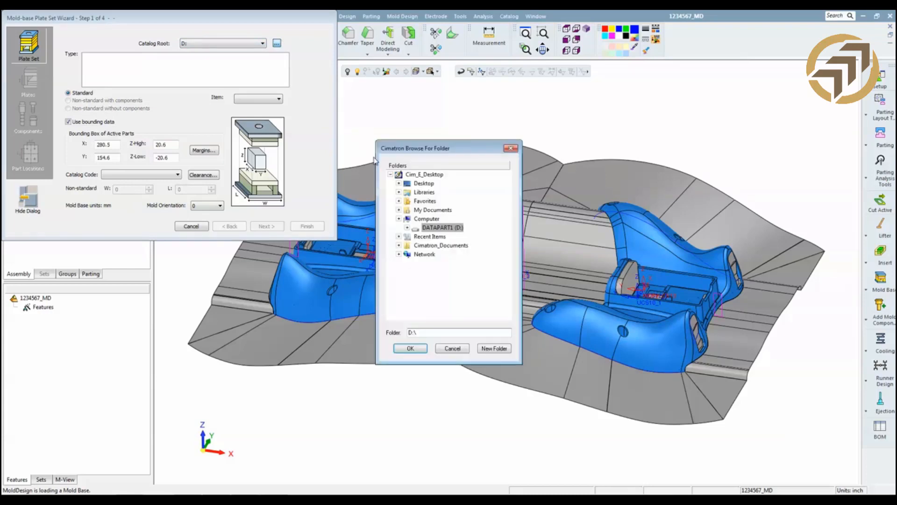
left_click(408, 228)
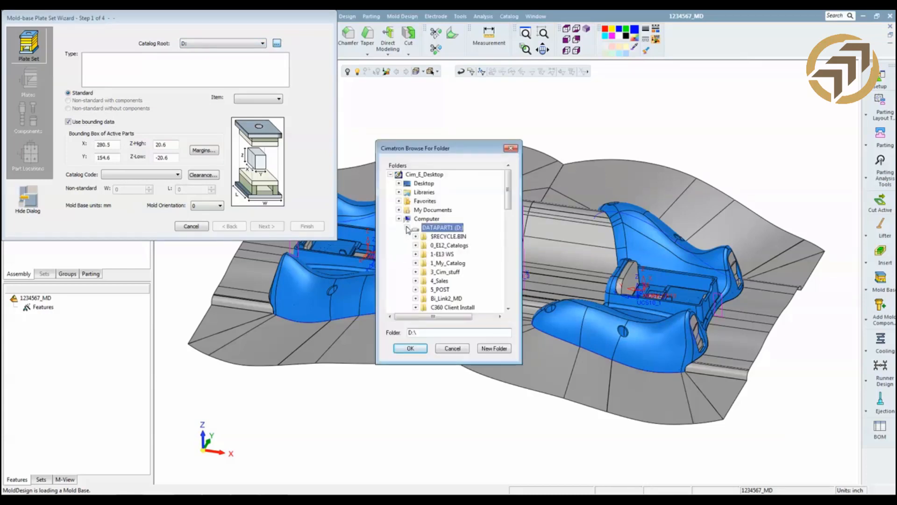
left_click(448, 255)
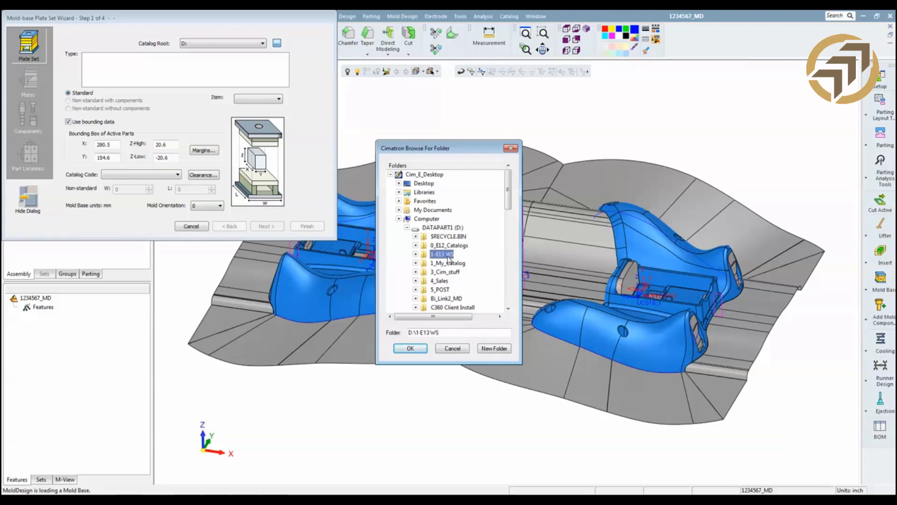
left_click(415, 255)
left_click(415, 255)
left_click(416, 245)
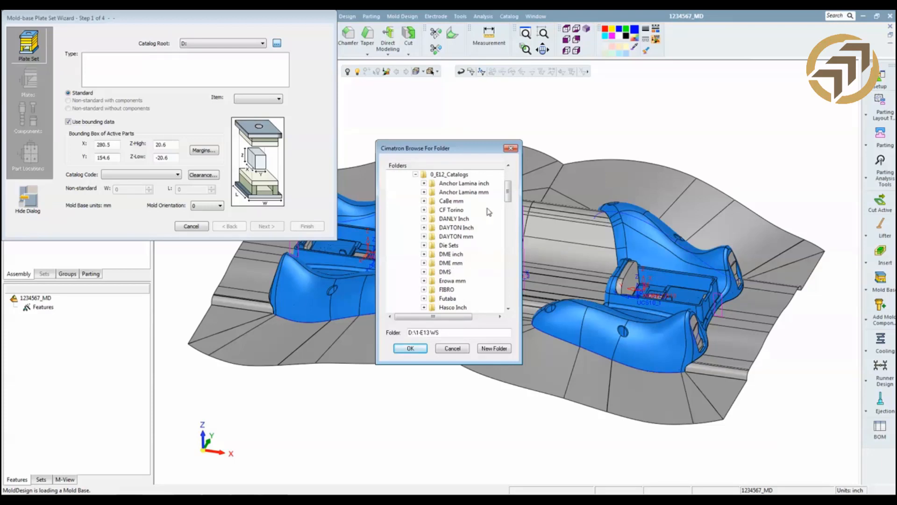
left_click_drag(508, 193, 510, 217)
left_click(424, 273)
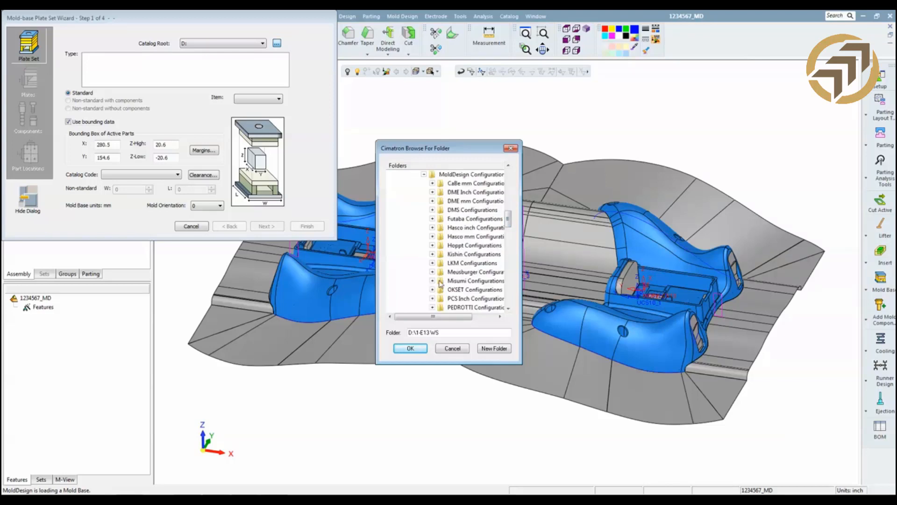
left_click(457, 298)
left_click(411, 349)
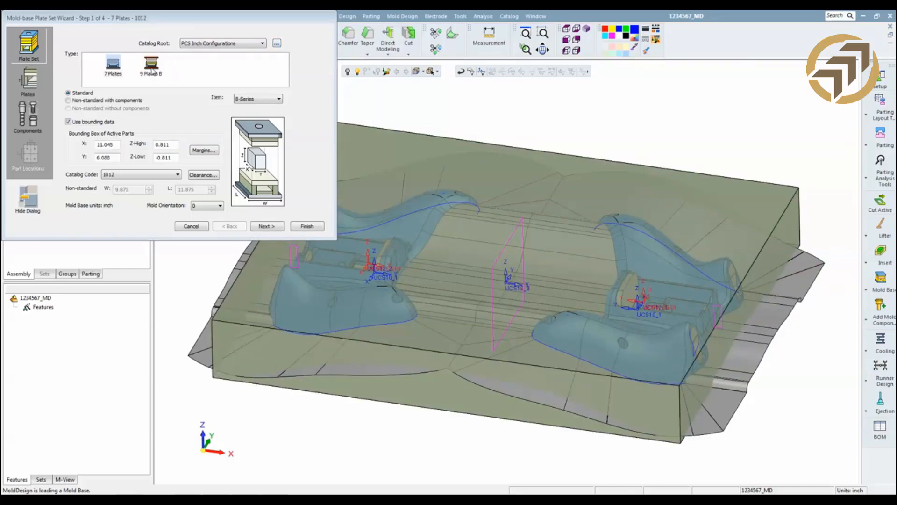
Choose the 9 Plates B plate set with catalog code 1318 and check its footprint around the parting surfaces from above.
left_click(151, 65)
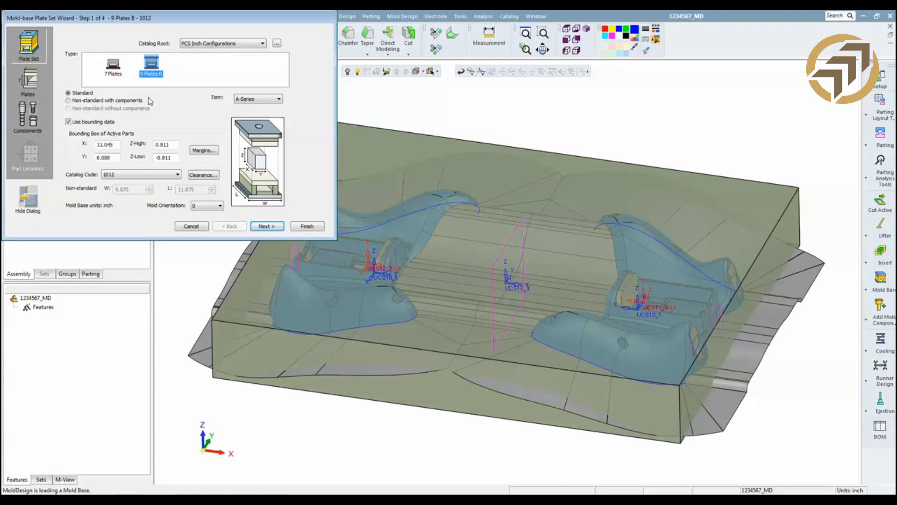
left_click(204, 150)
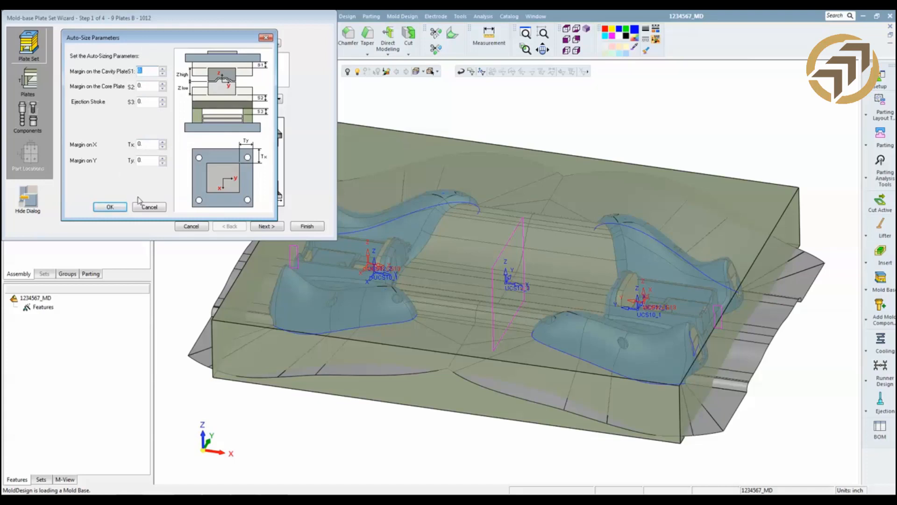
left_click(151, 207)
left_click(149, 175)
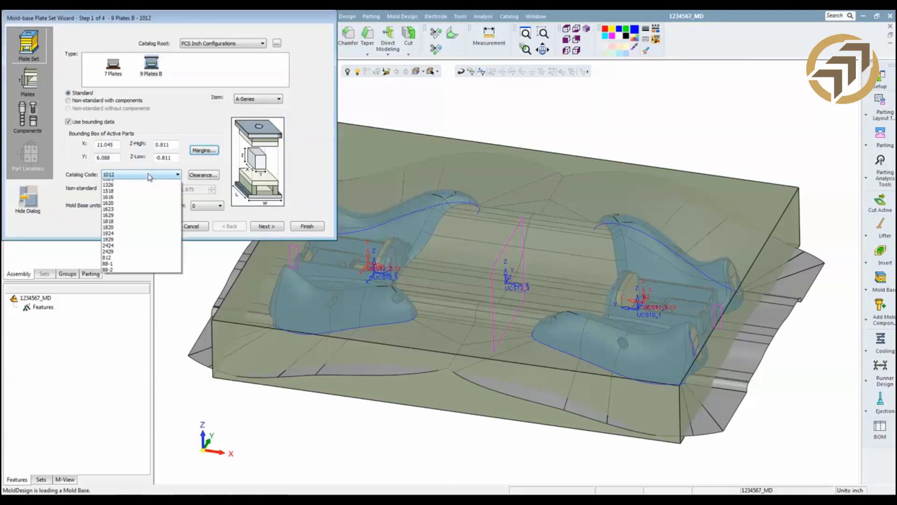
left_click(117, 243)
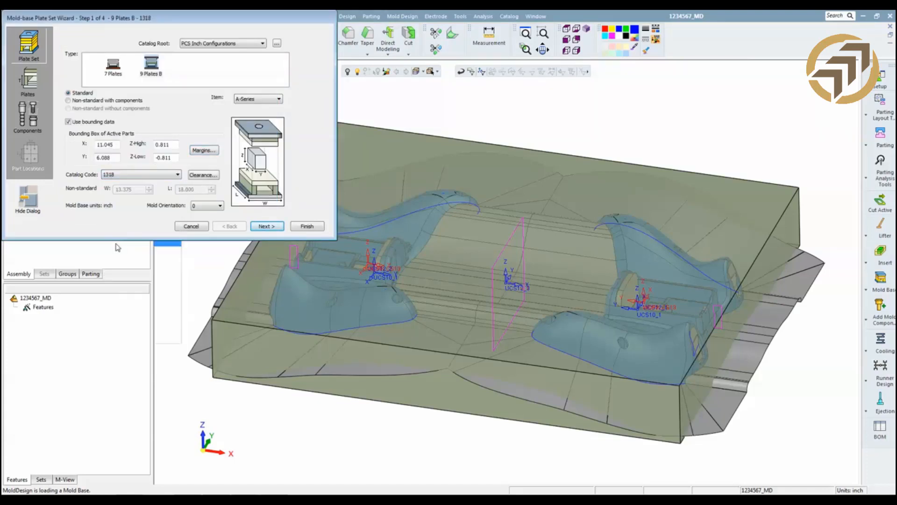
left_click(568, 29)
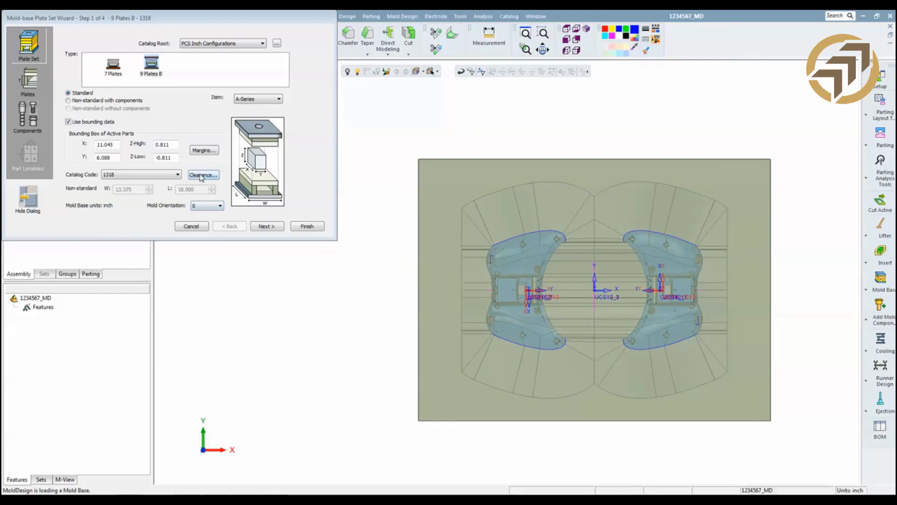
Go on to the plate configuration and set both the A plate and B plate thickness to 2.375 inch.
left_click(265, 228)
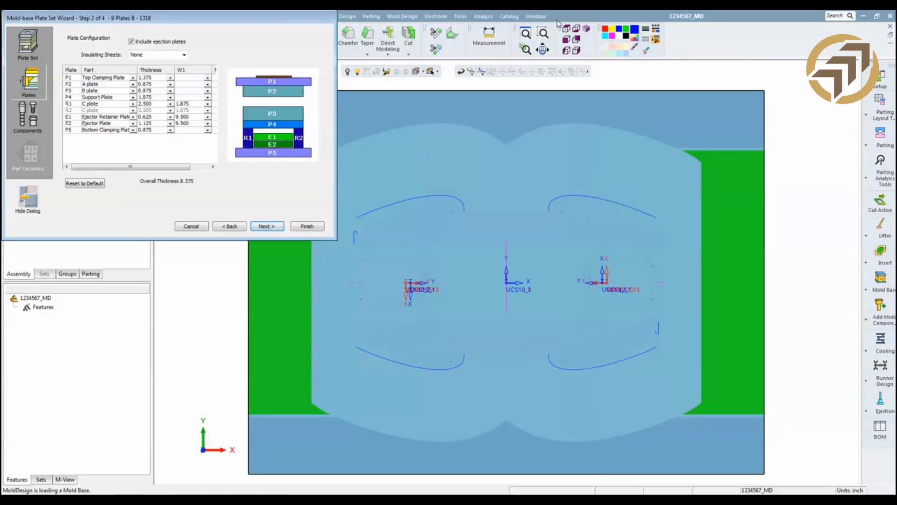
left_click(565, 40)
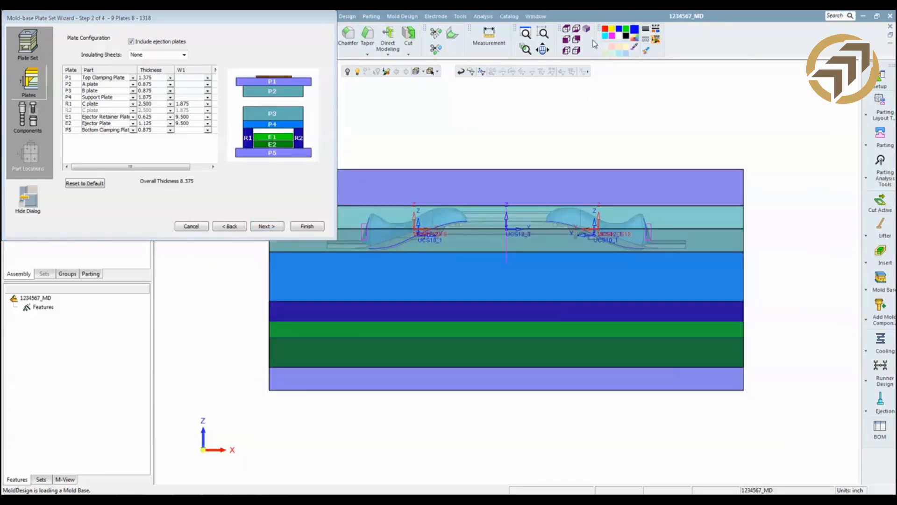
left_click(577, 50)
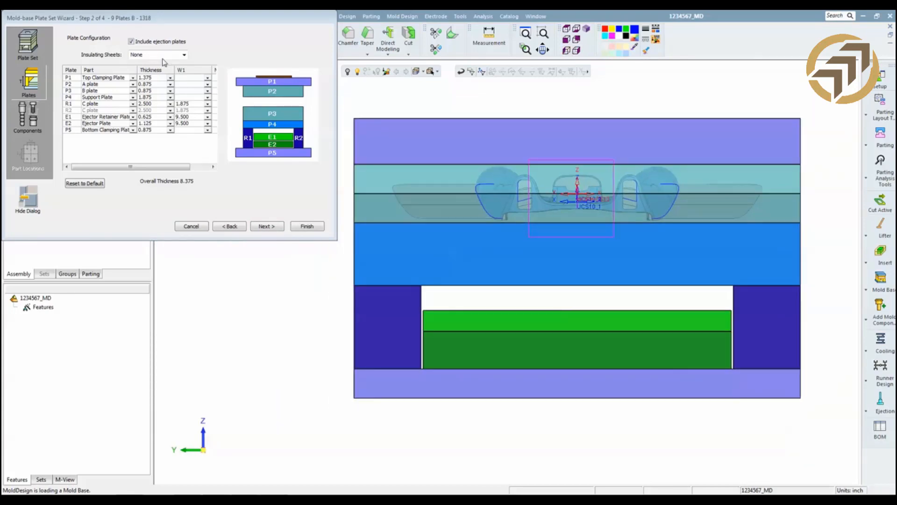
left_click(170, 85)
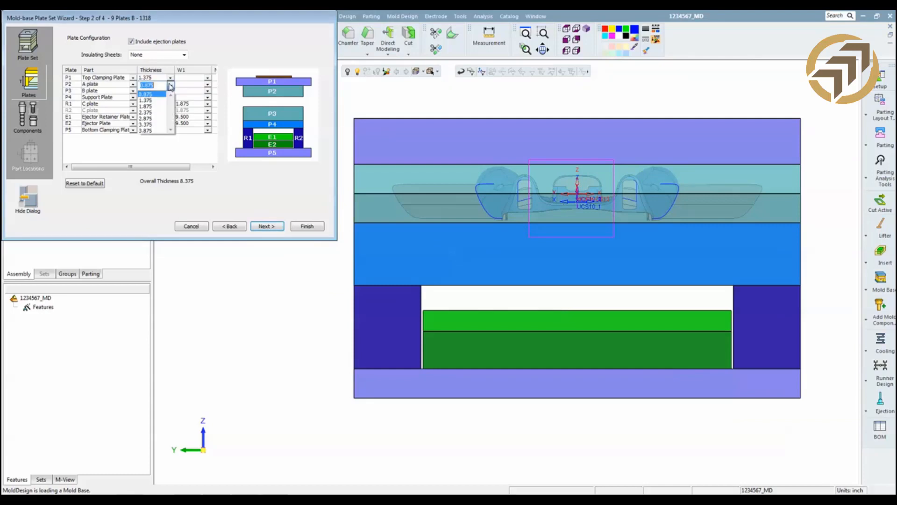
left_click(151, 113)
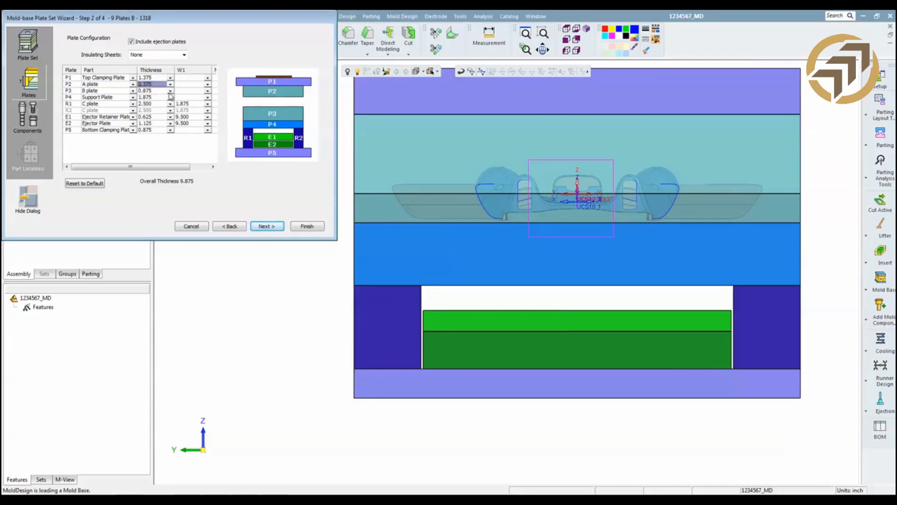
left_click(170, 91)
left_click(151, 118)
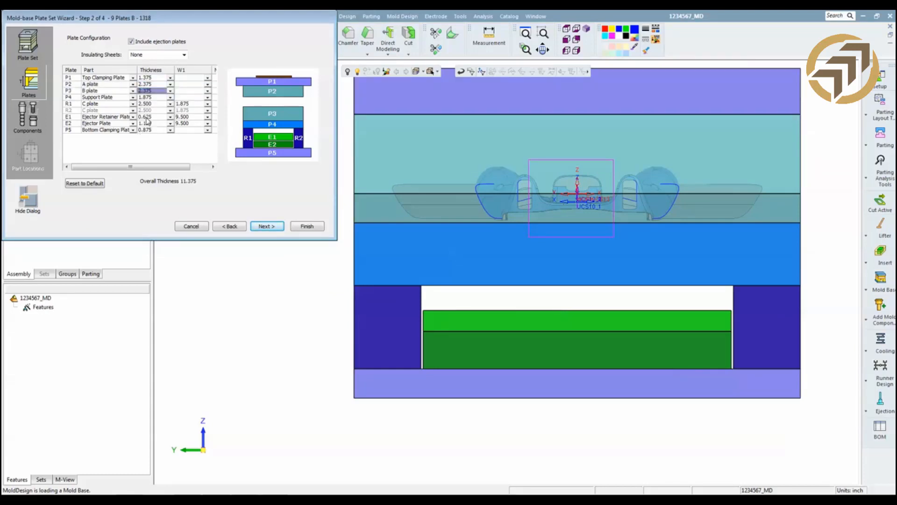
Set the C plate thickness to 3.000 inch and generate the mold base with all available components included.
left_click(170, 104)
left_click(150, 122)
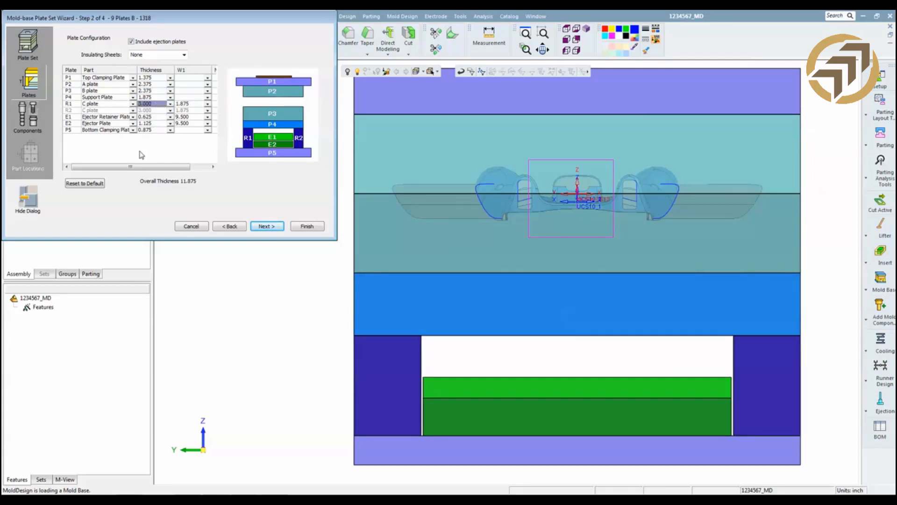
left_click(262, 226)
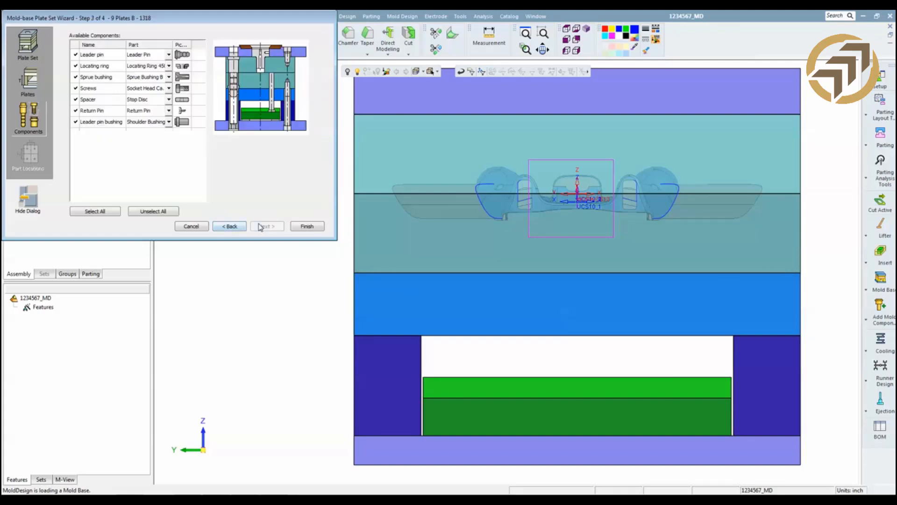
left_click(302, 227)
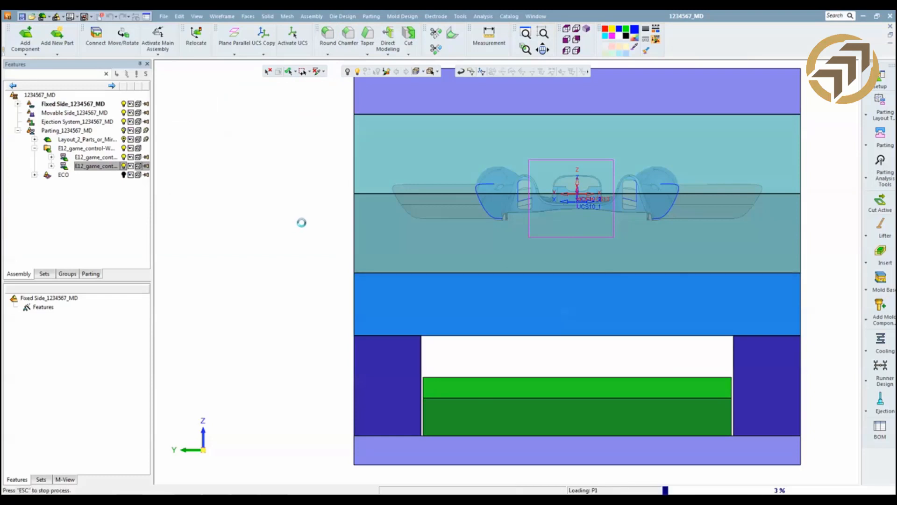
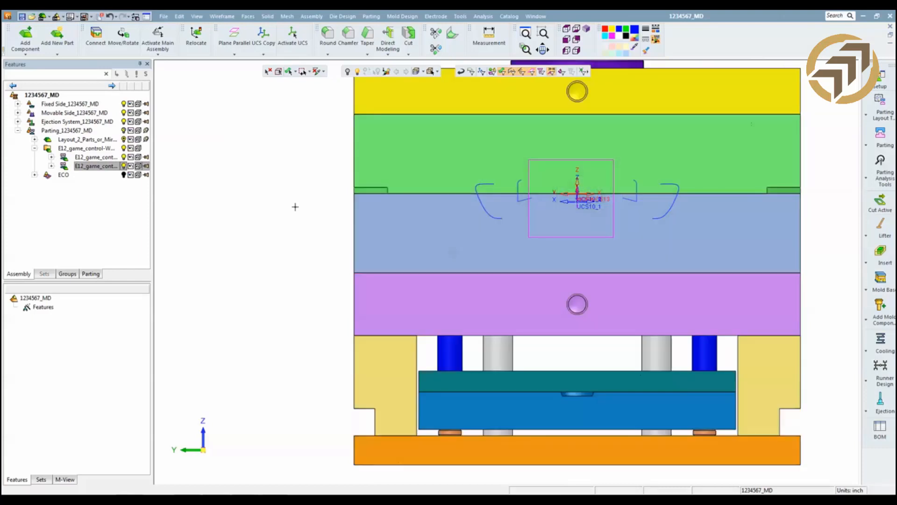
Hide the fixed side assembly and the B plate to expose the parting surfaces inside the mold base.
scroll(369, 324, "down", 3)
middle_click_drag(433, 245, 481, 253)
left_click(124, 104)
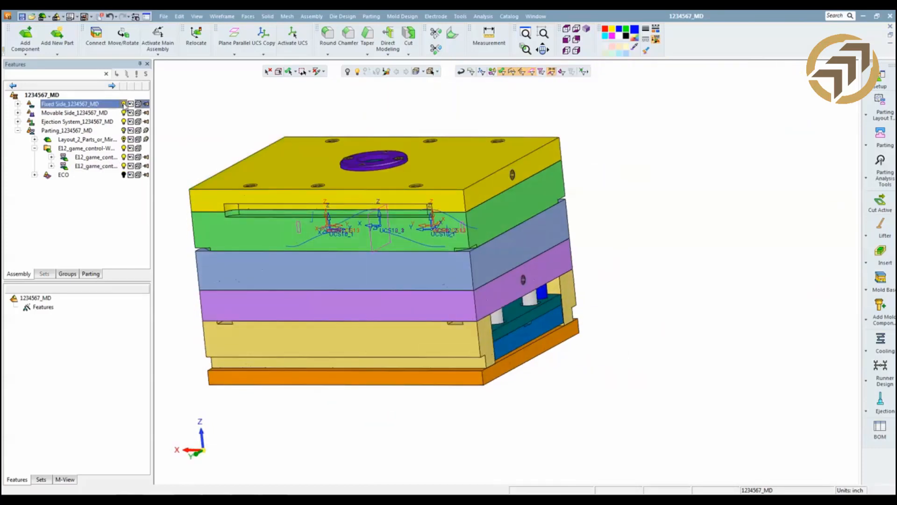
middle_click_drag(365, 194, 493, 239)
scroll(622, 252, "down", 2)
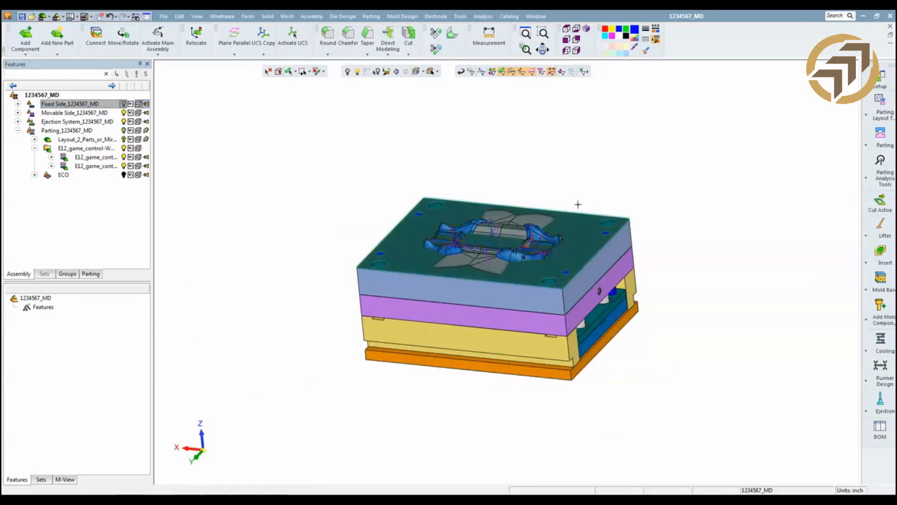
left_click(347, 72)
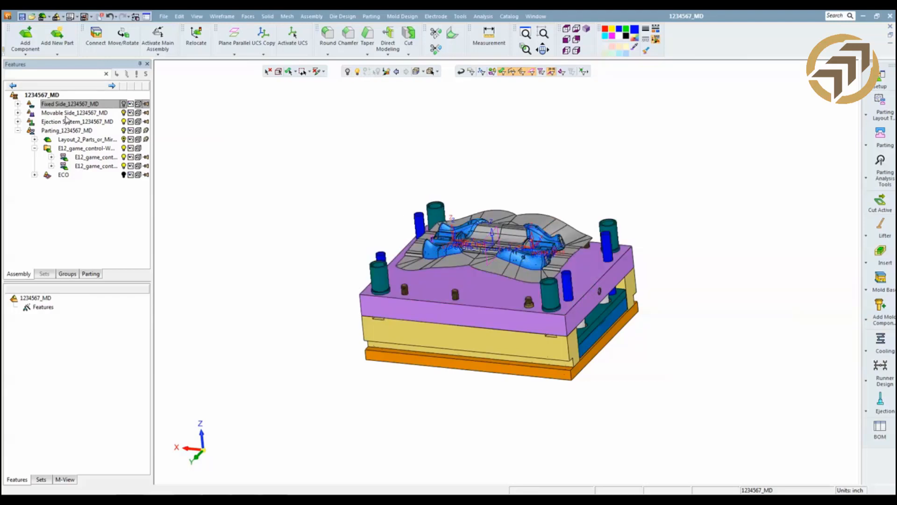
Activate the Movable Side assembly and start adding a duplicate component to it.
double_click(65, 116)
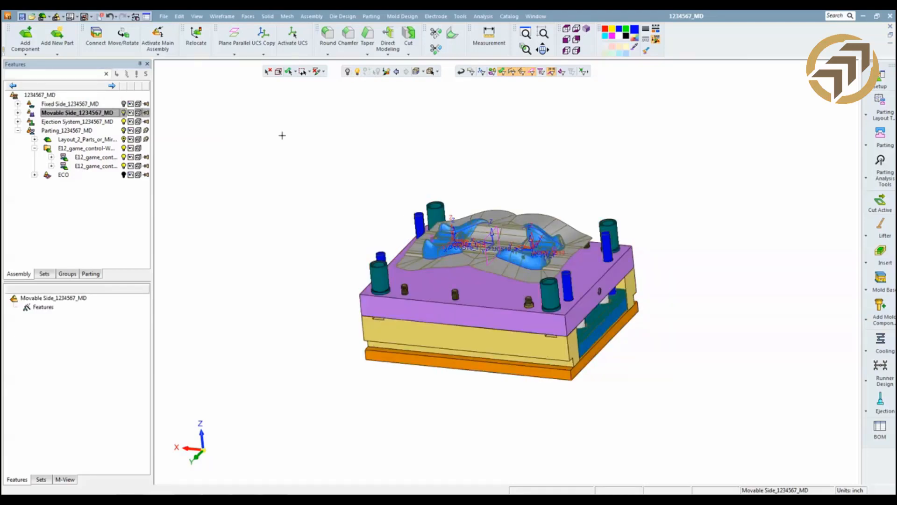
left_click(311, 16)
left_click(321, 18)
left_click(304, 17)
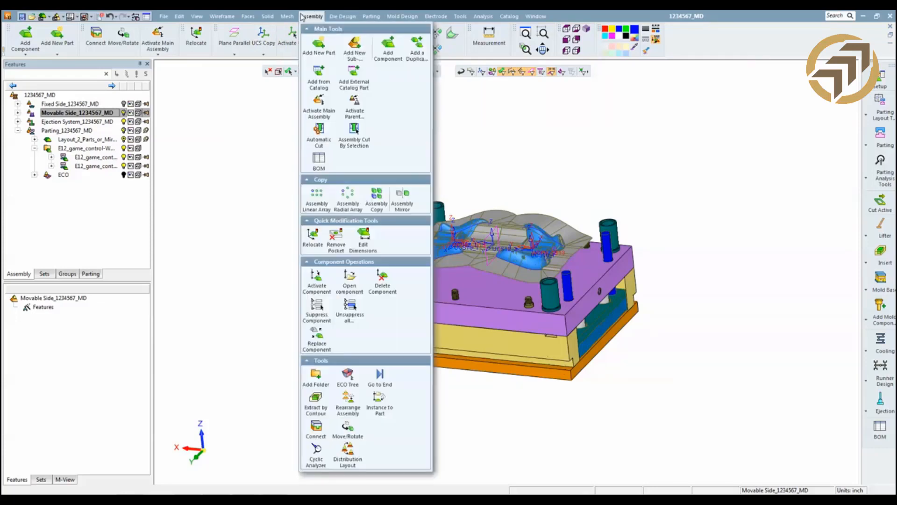
left_click(422, 54)
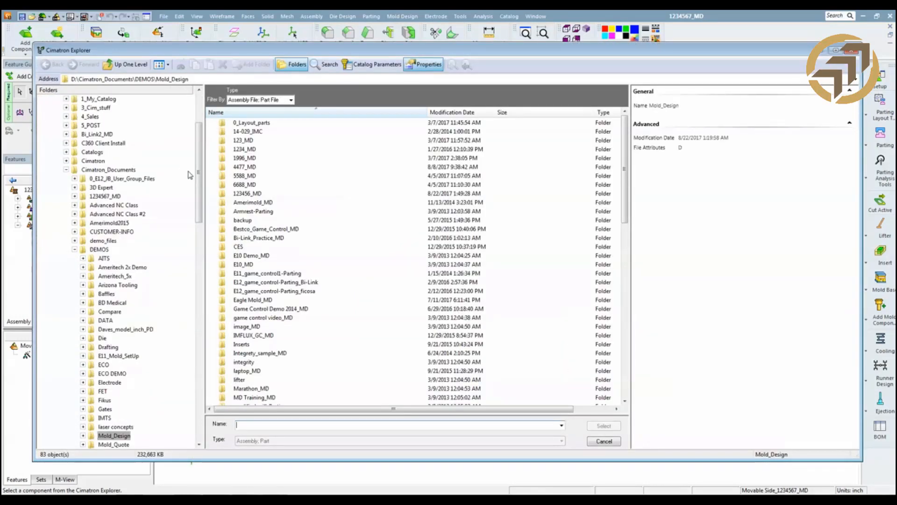
Choose Core_Insert_w_rads.elt from the Insert folder of 1_My_Catalog as the component to add.
scroll(198, 173, "up", 3)
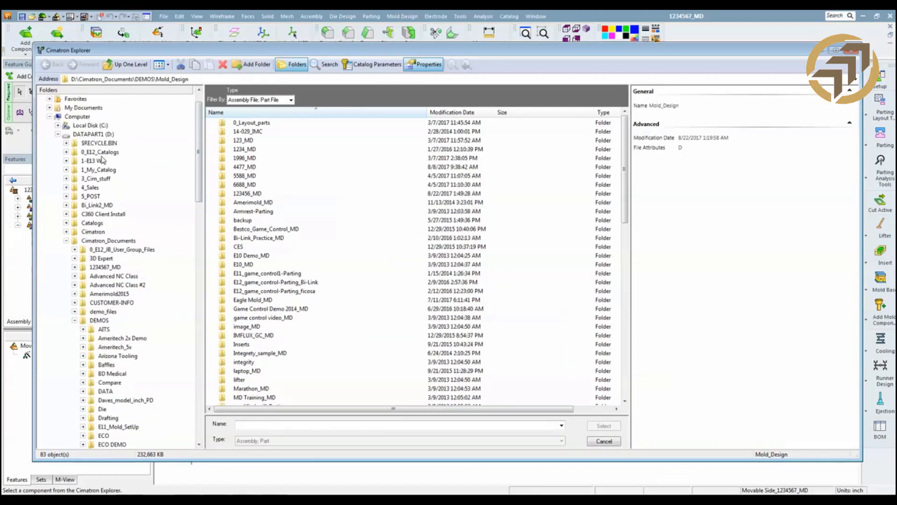
left_click(66, 169)
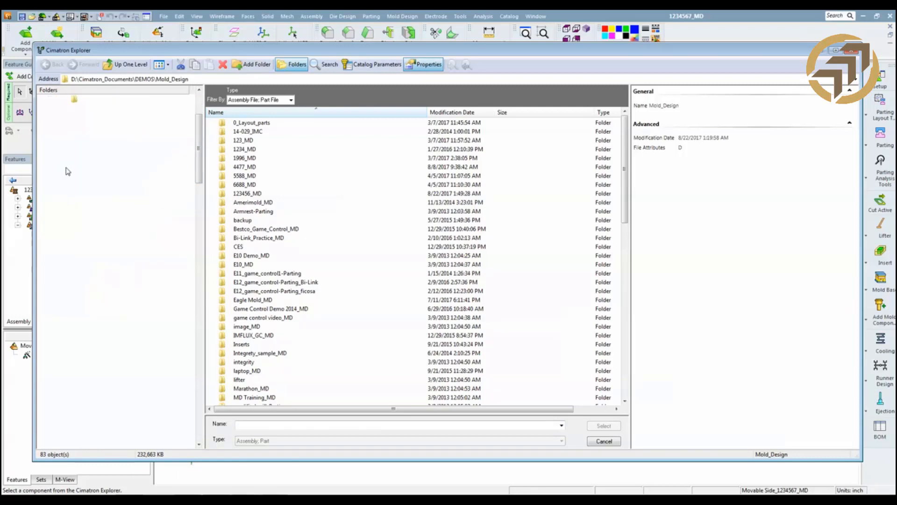
left_click(98, 277)
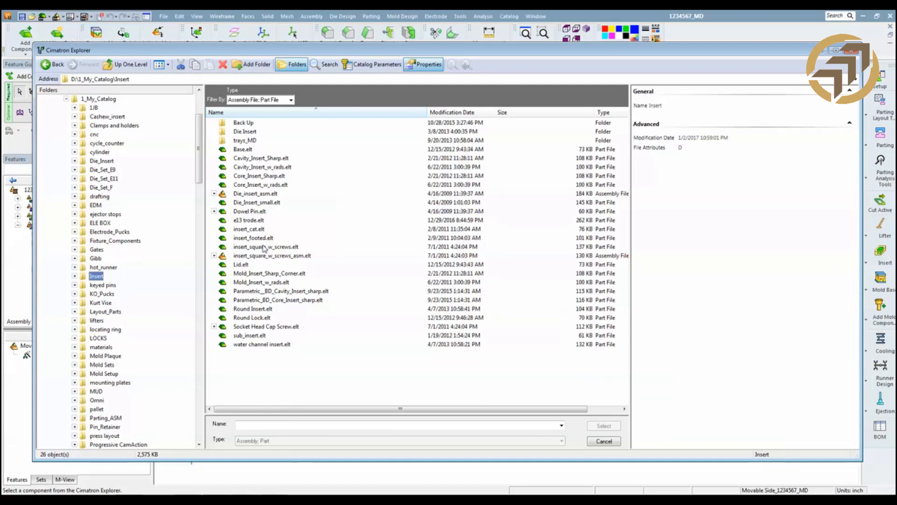
left_click(257, 177)
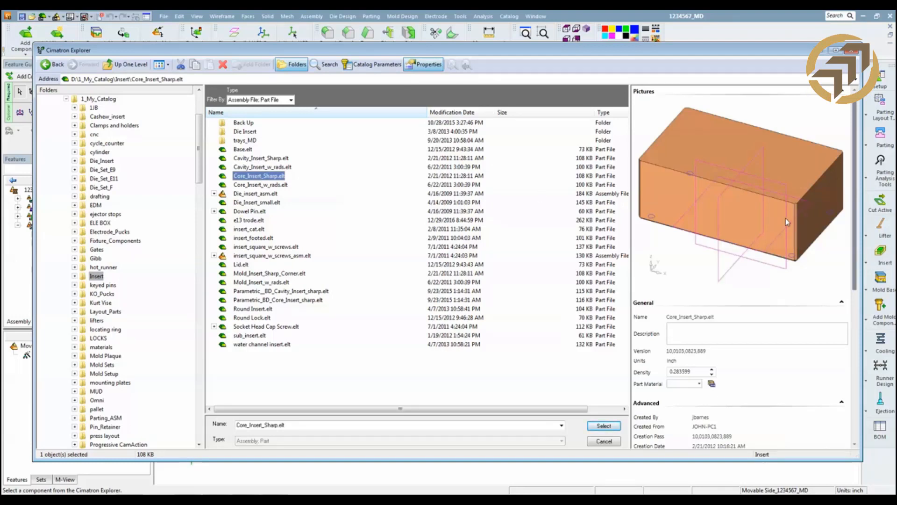
left_click(249, 185)
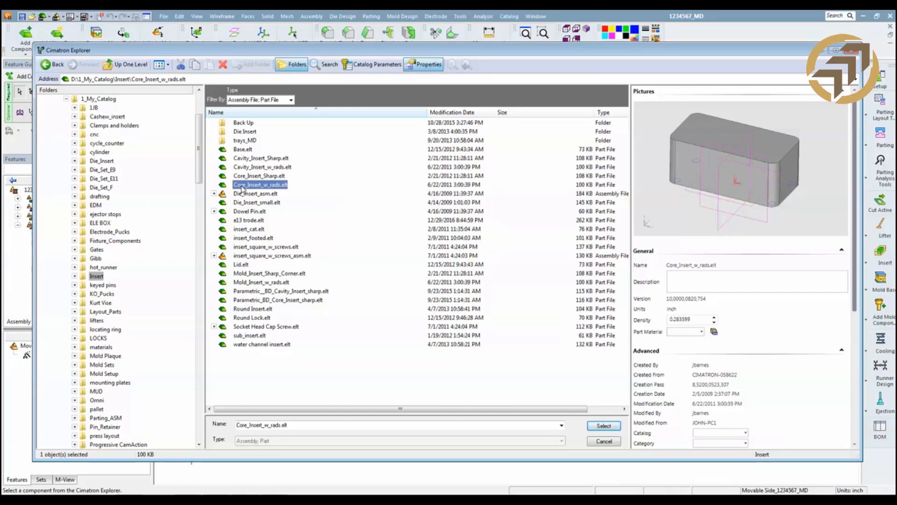
left_click(601, 426)
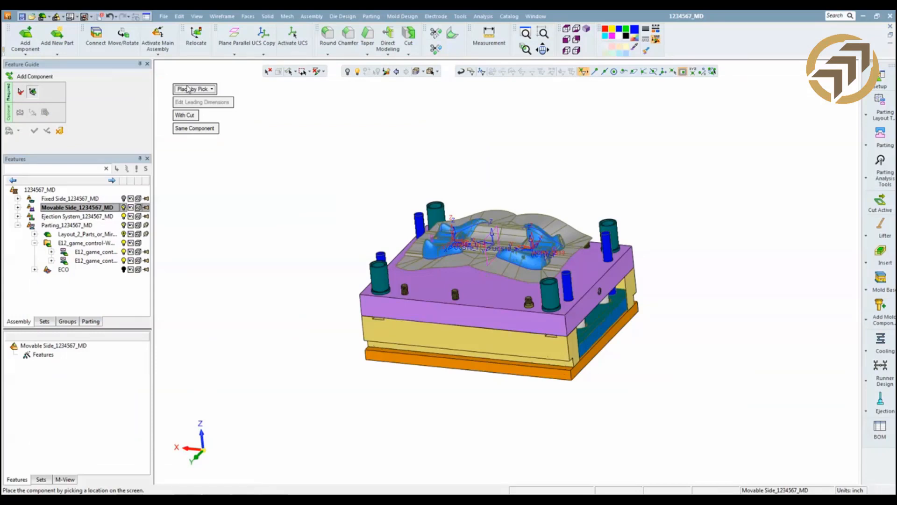
Use Place on Face to put the insert on the purple plate's top face at the mold center.
left_click(193, 89)
left_click(228, 132)
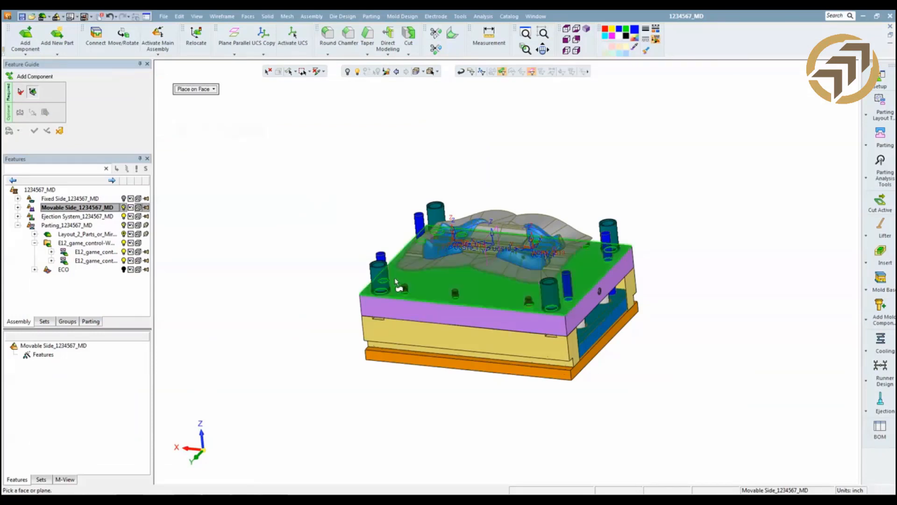
left_click(477, 291)
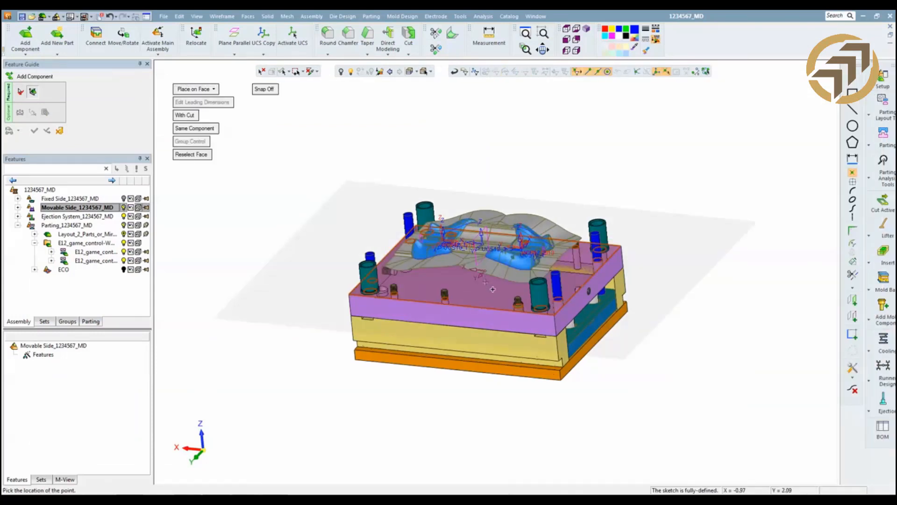
left_click(485, 270)
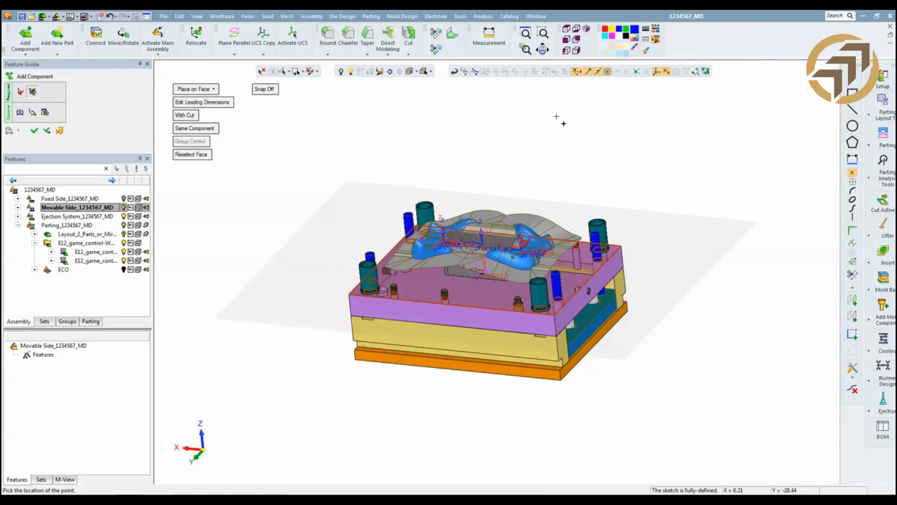
Edit the insert's leading dimensions, setting Insert Height to 4 inch and Insert Length to 9 inch.
middle_click_drag(570, 131, 669, 217)
scroll(473, 236, "up", 3)
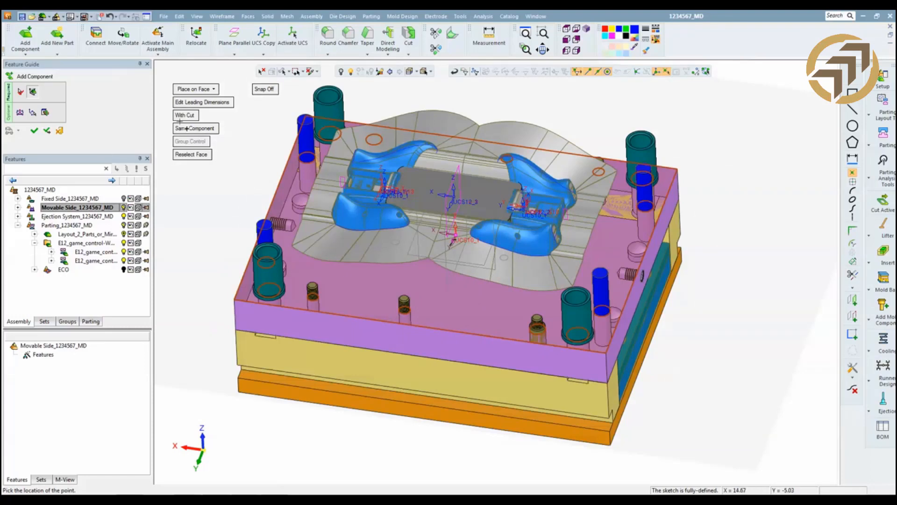
left_click(191, 103)
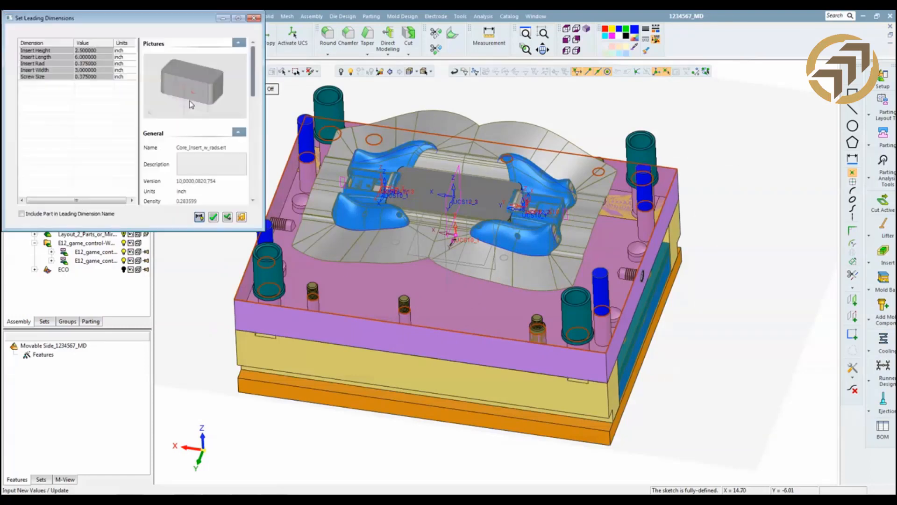
left_click(93, 50)
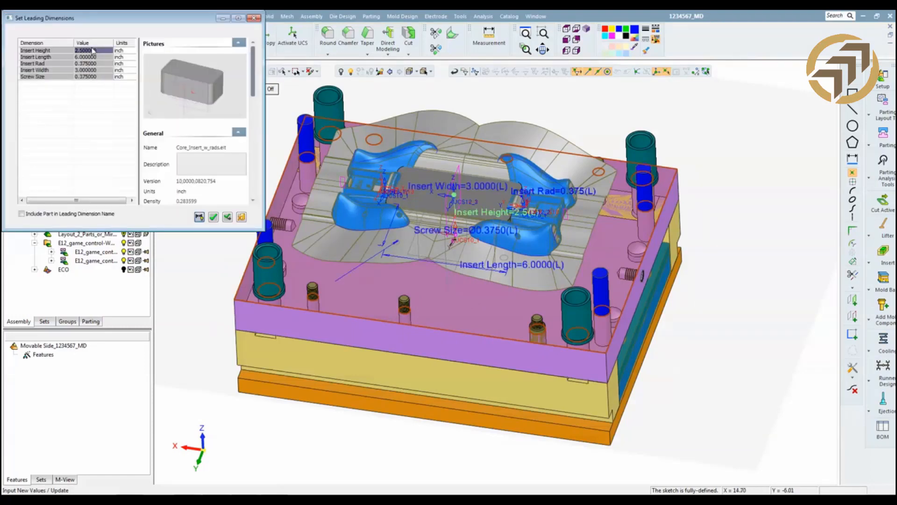
left_click(94, 49)
type("4.")
left_click(100, 57)
left_click(100, 56)
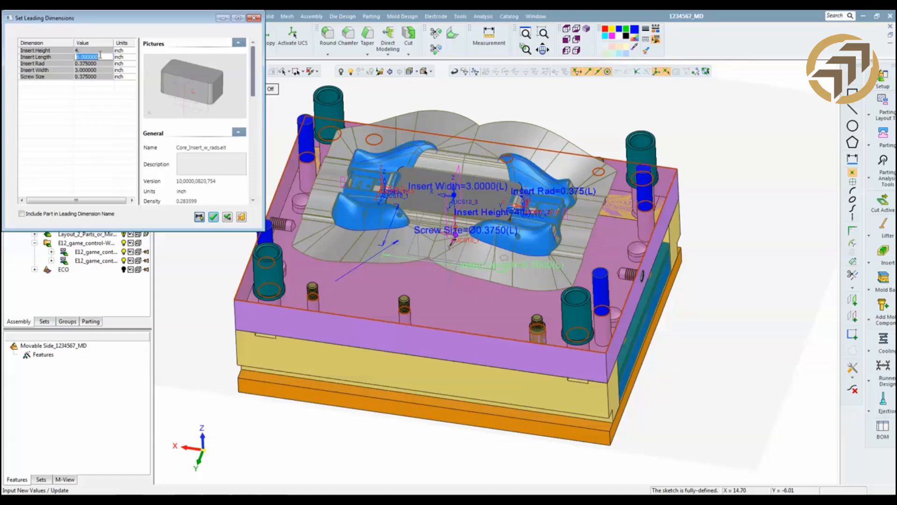
type("8.")
key("Return")
Set Insert Width to 8.5 inch and Insert Length to 12 inch, and preview the resized insert from the top.
left_click(106, 69)
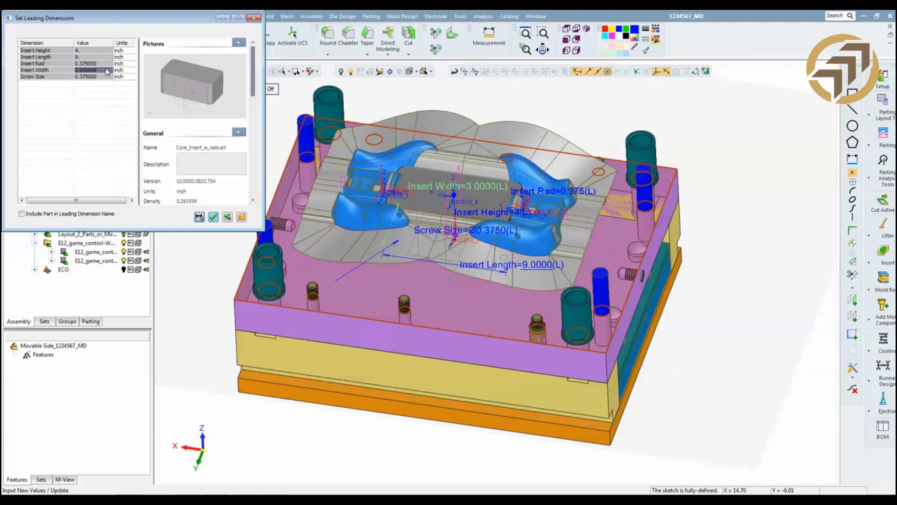
left_click(102, 71)
type("8.5")
key("Return")
left_click(89, 56)
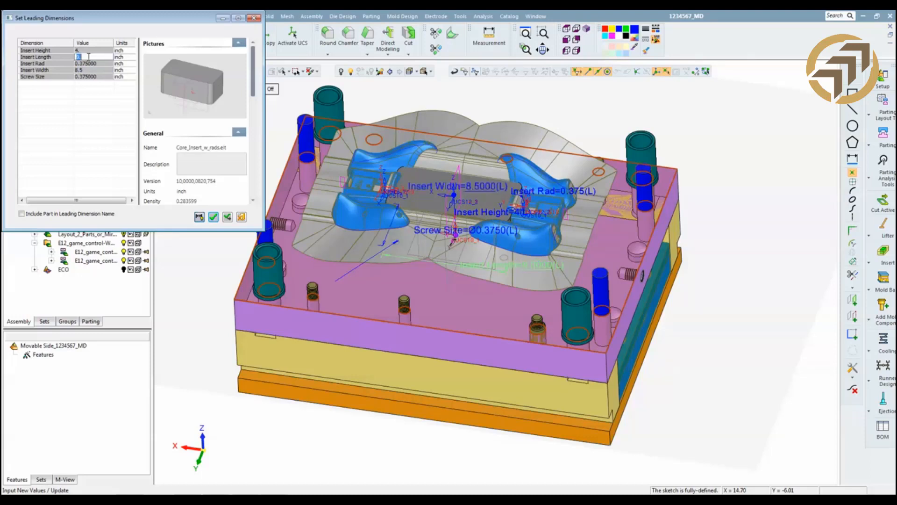
type("12")
key("Return")
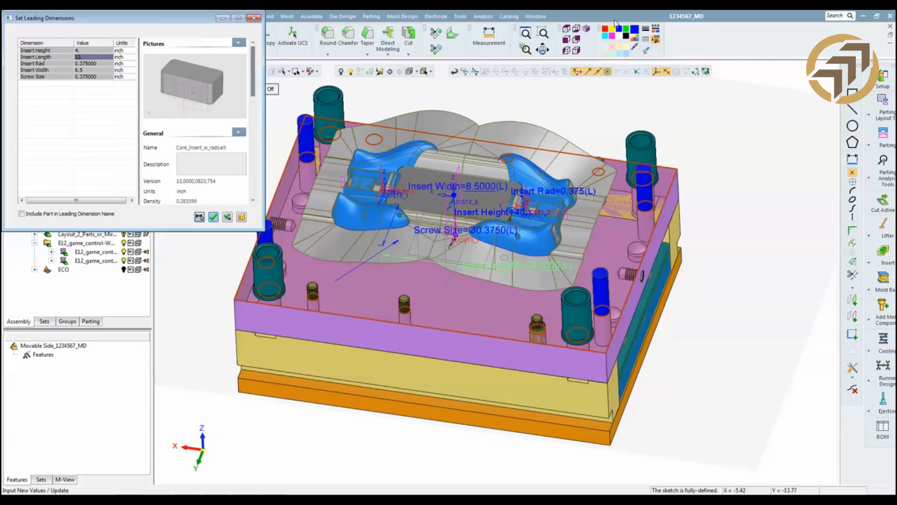
left_click(568, 29)
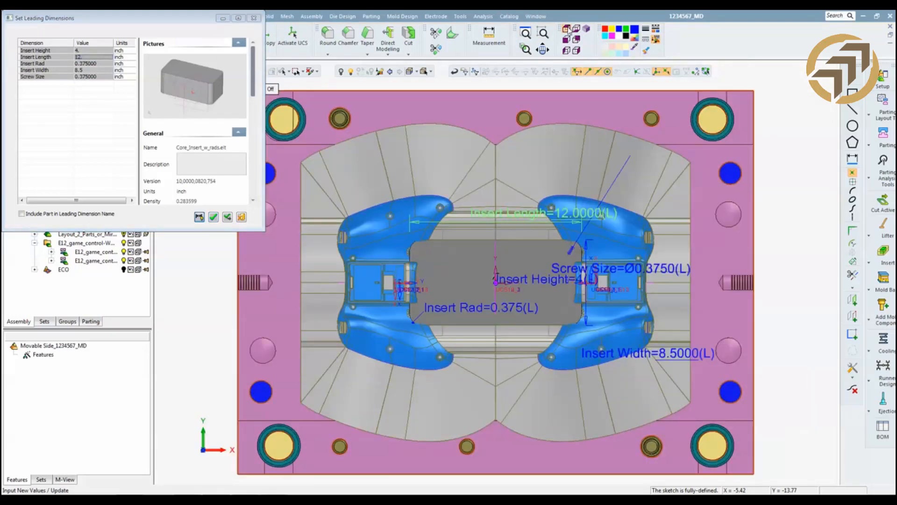
left_click(227, 217)
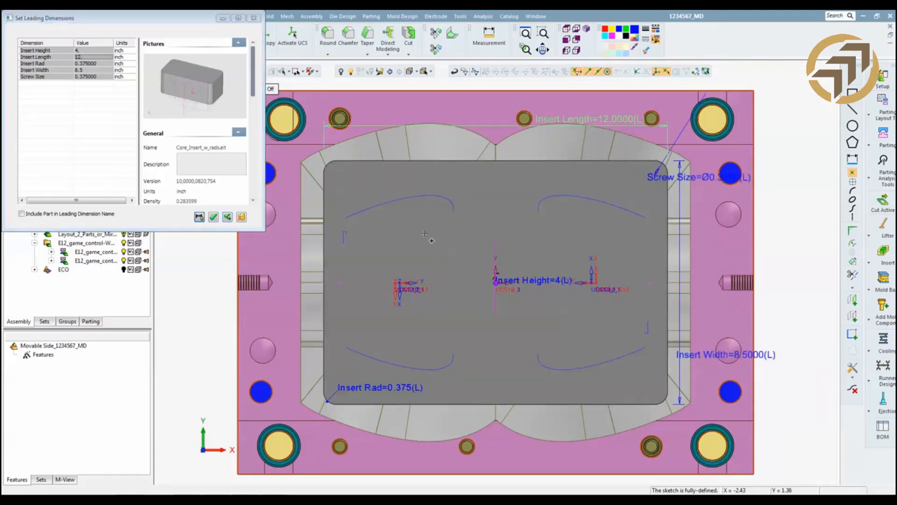
Check the insert's fit around both cavities in wireframe, accept its dimensions and add it with its cut.
scroll(431, 238, "down", 1)
middle_click_drag(437, 251, 447, 256, "ctrl")
key("ctrl+w")
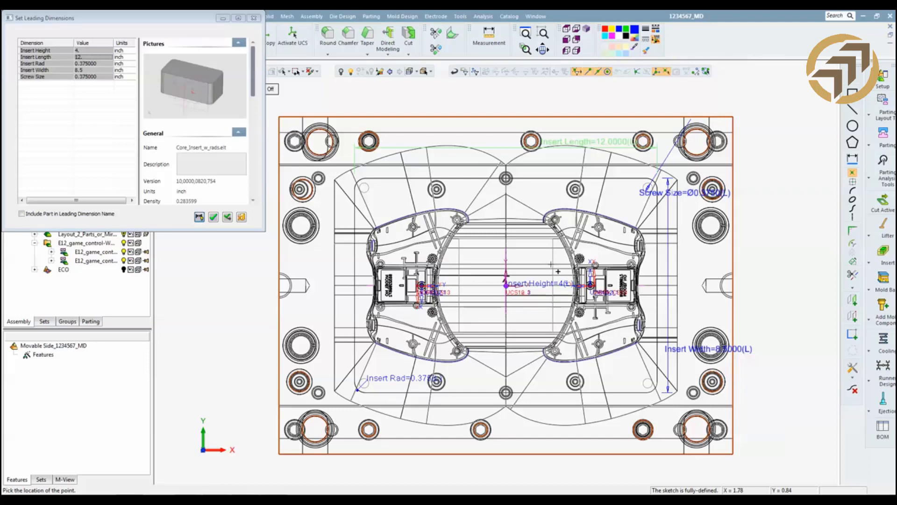
key("ctrl+w")
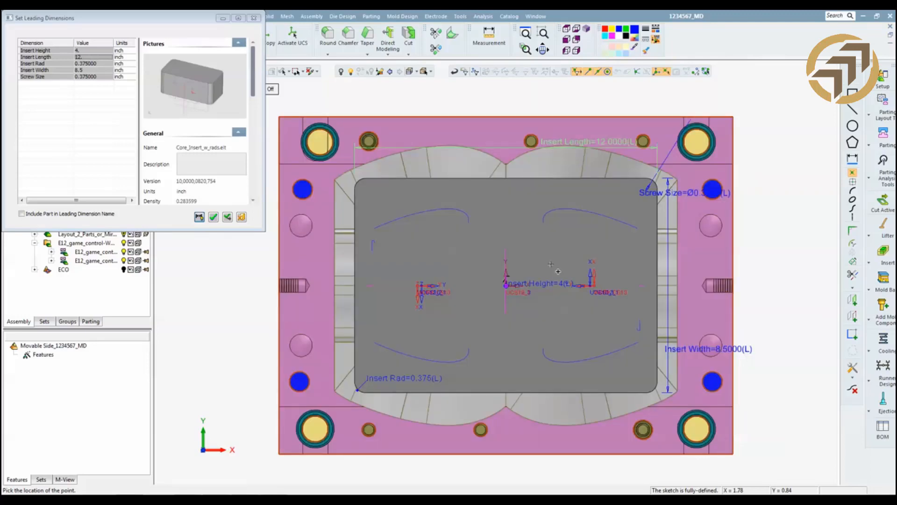
left_click(213, 217)
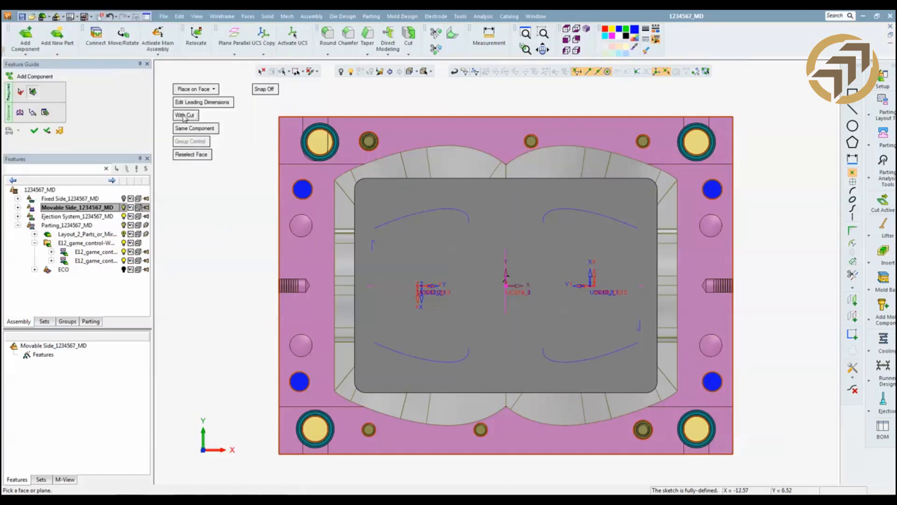
left_click(185, 115)
left_click(34, 130)
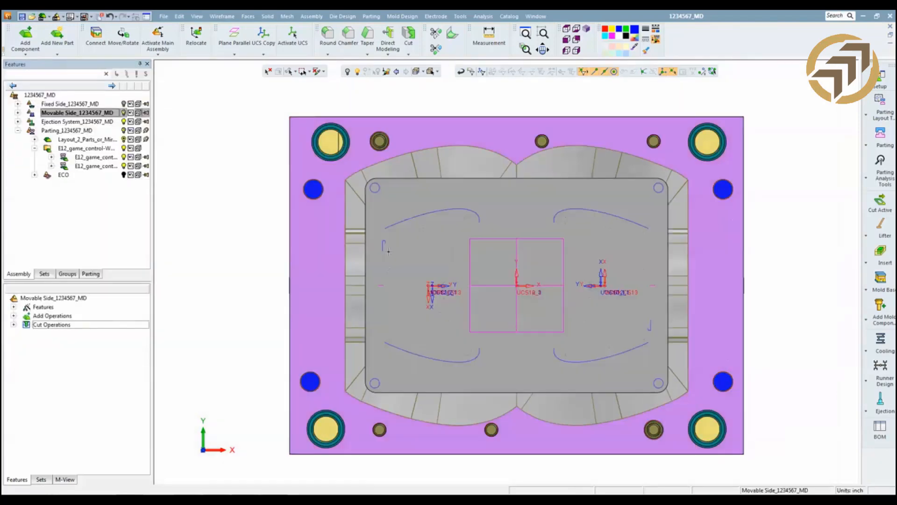
Bring the hidden B plate back into view around the new core insert.
middle_click_drag(493, 316, 534, 208)
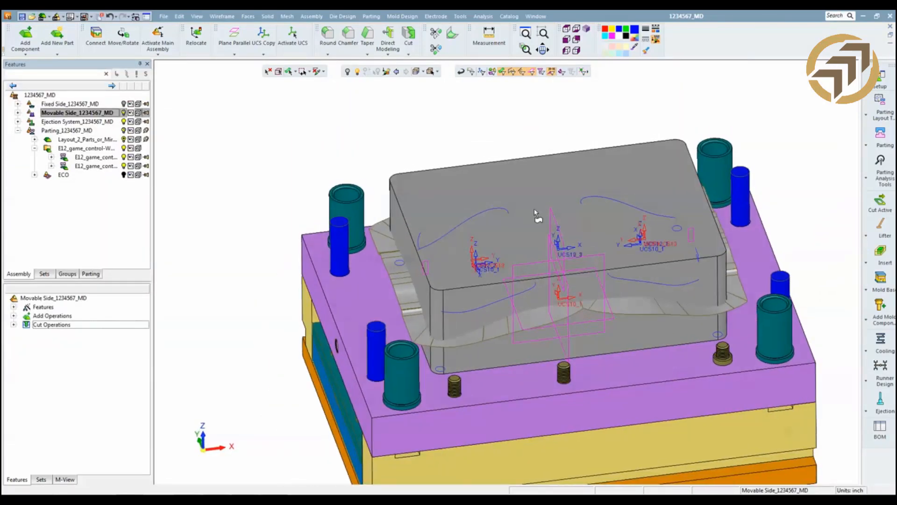
left_click(27, 111)
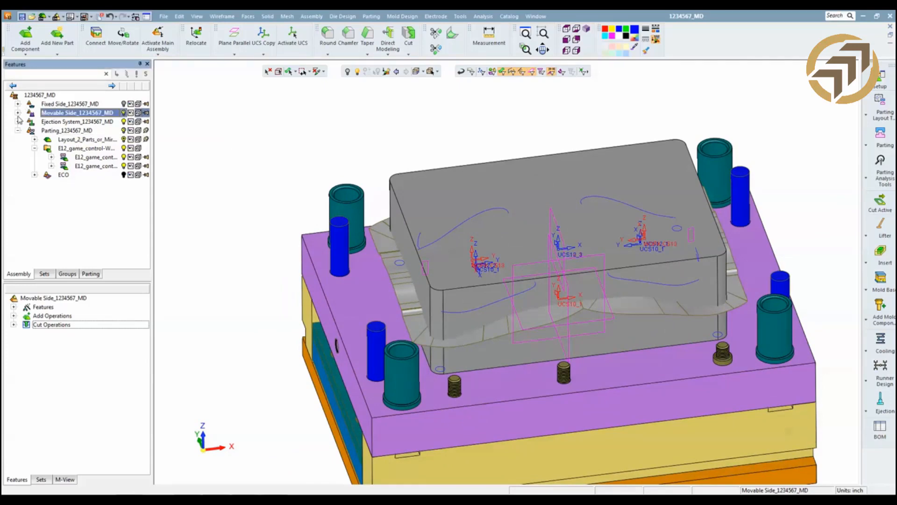
left_click(395, 72)
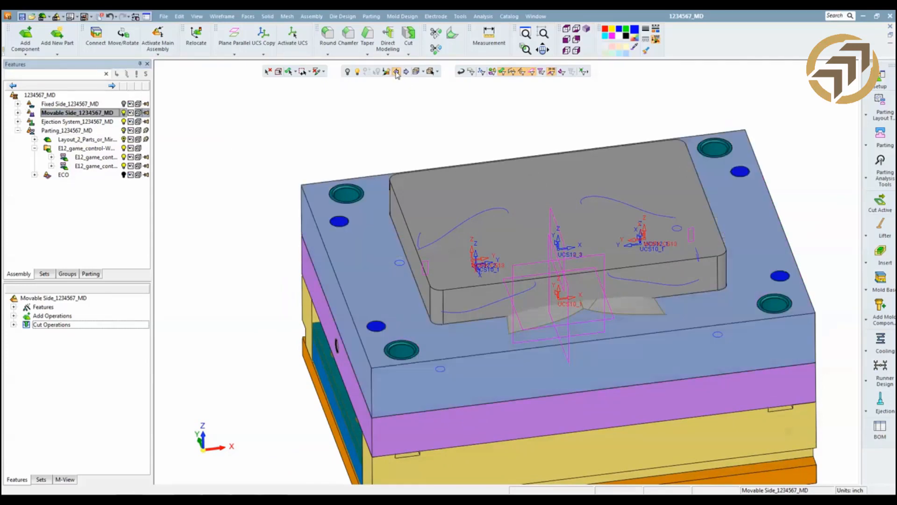
Examine the rounded corner of the core insert against its pocket in the B plate.
scroll(402, 356, "up", 4)
middle_click_drag(402, 355, 484, 385)
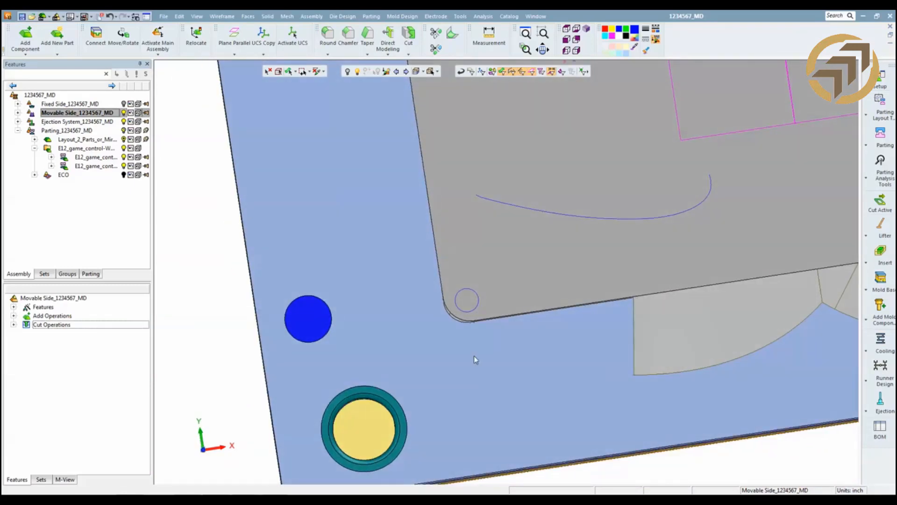
scroll(400, 360, "up", 3)
mouse_move(388, 378)
middle_mouse_down()
mouse_move(393, 385)
mouse_move(400, 375)
mouse_move(392, 380)
middle_mouse_up()
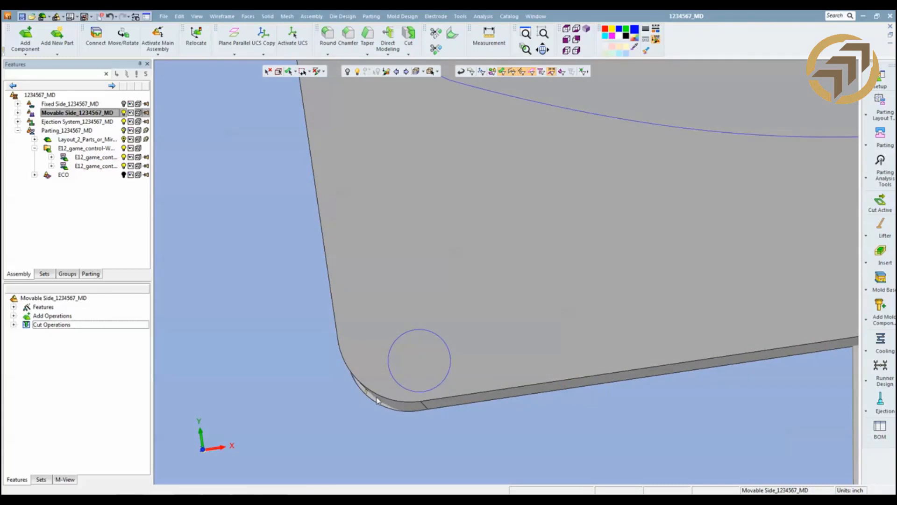
middle_click_drag(373, 399, 395, 329)
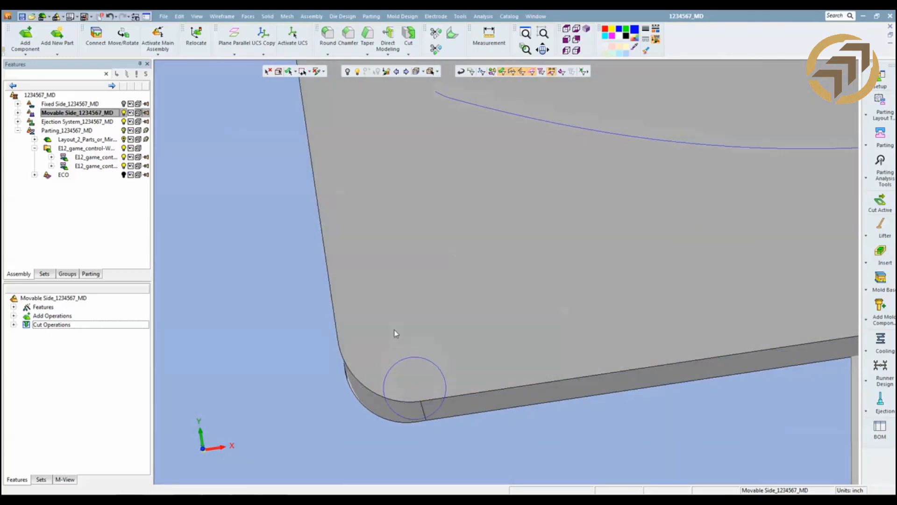
right_click_drag(407, 191, 594, 385, "ctrl")
scroll(593, 388, "down", 3)
middle_click_drag(594, 388, 602, 269)
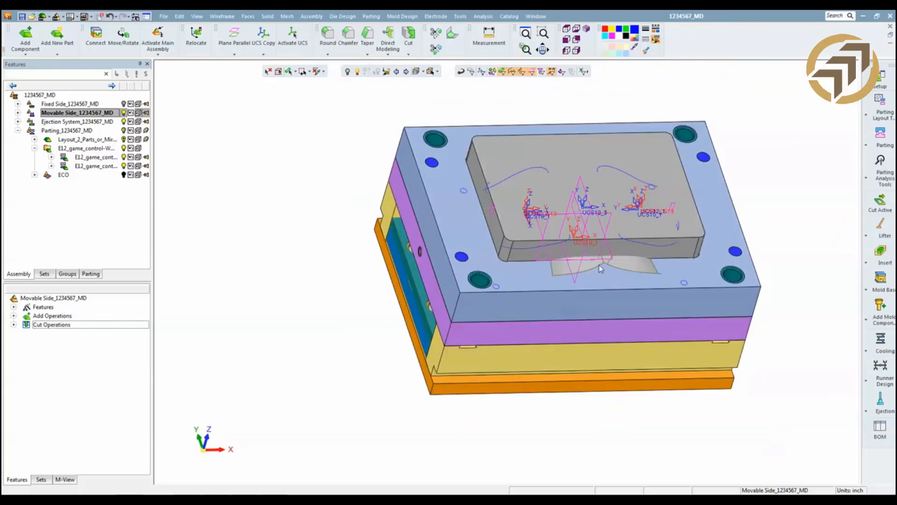
middle_click_drag(541, 255, 510, 248)
scroll(488, 238, "up", 2)
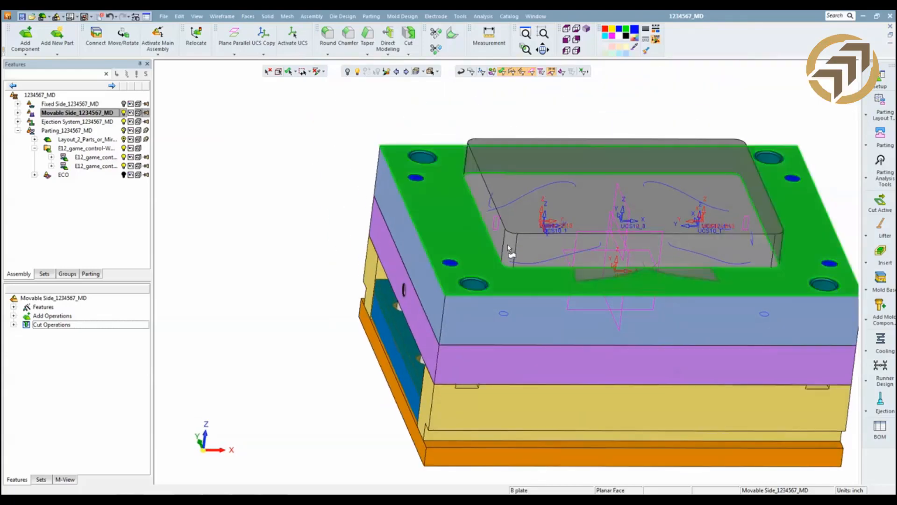
middle_click_drag(549, 227, 448, 251, "ctrl")
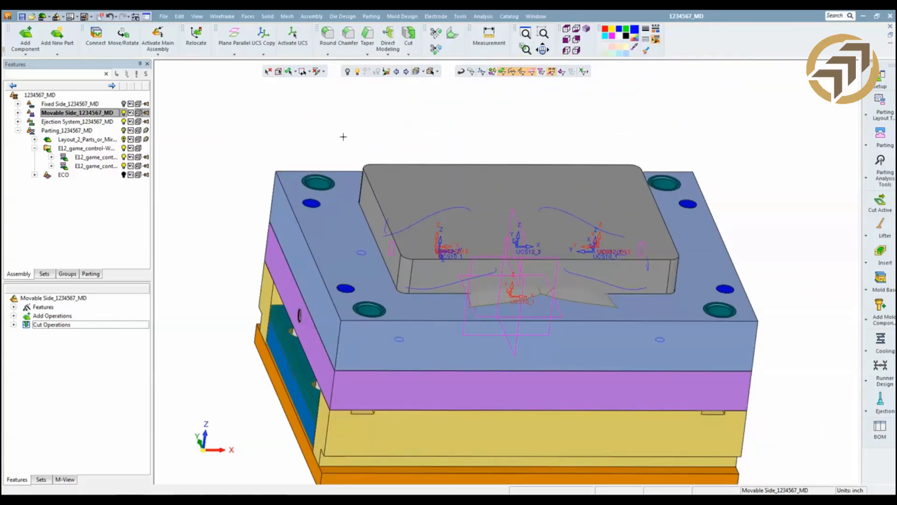
Start an active cut with the core insert as target part and hide the Cavity-01 faces.
left_click(390, 189)
left_click(881, 203)
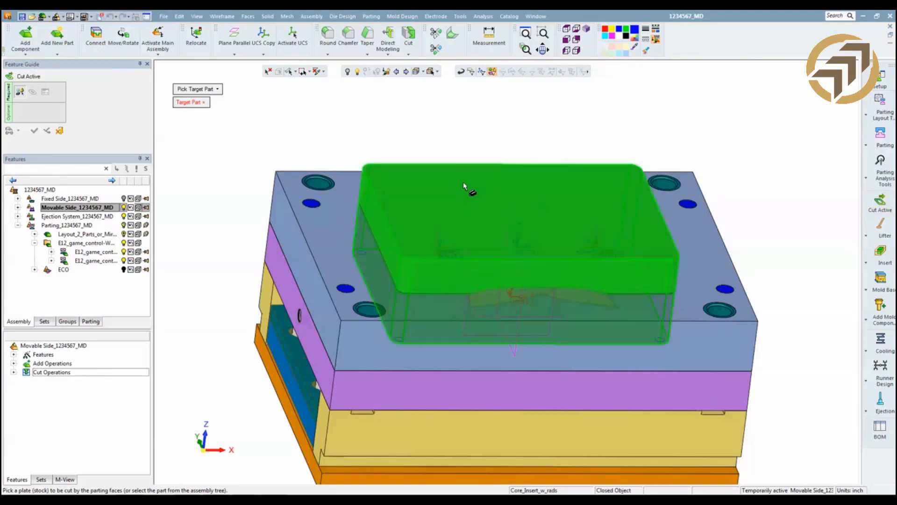
left_click(464, 186)
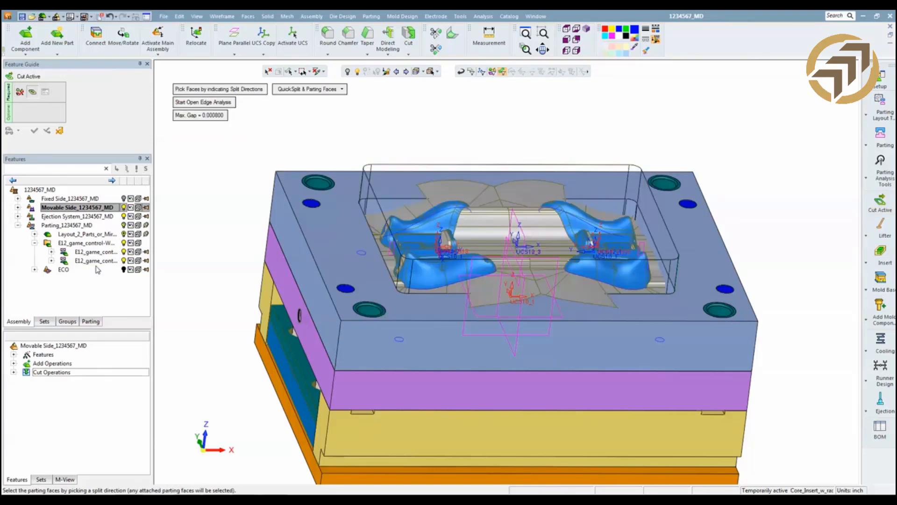
left_click(89, 321)
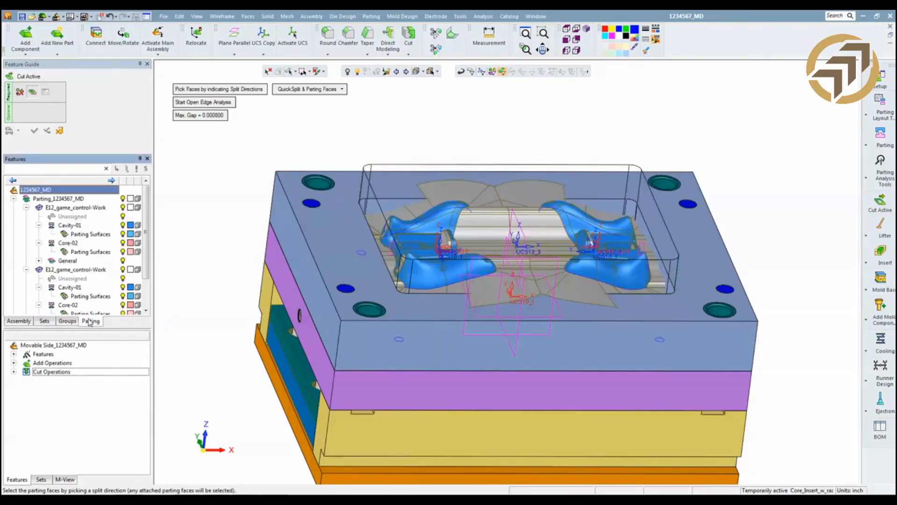
left_click(125, 226)
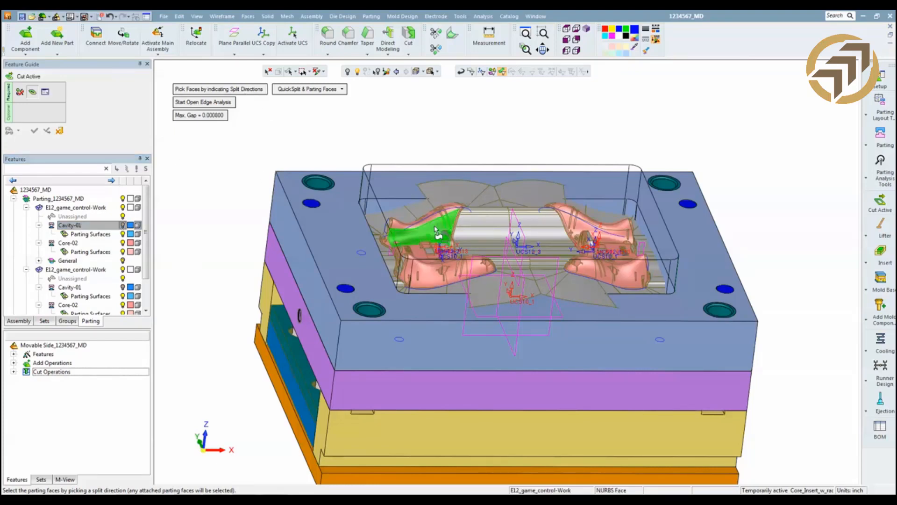
Select the core-side and parting faces of both cavities by split direction and cut the core insert with them.
left_click(477, 218)
left_click(612, 239)
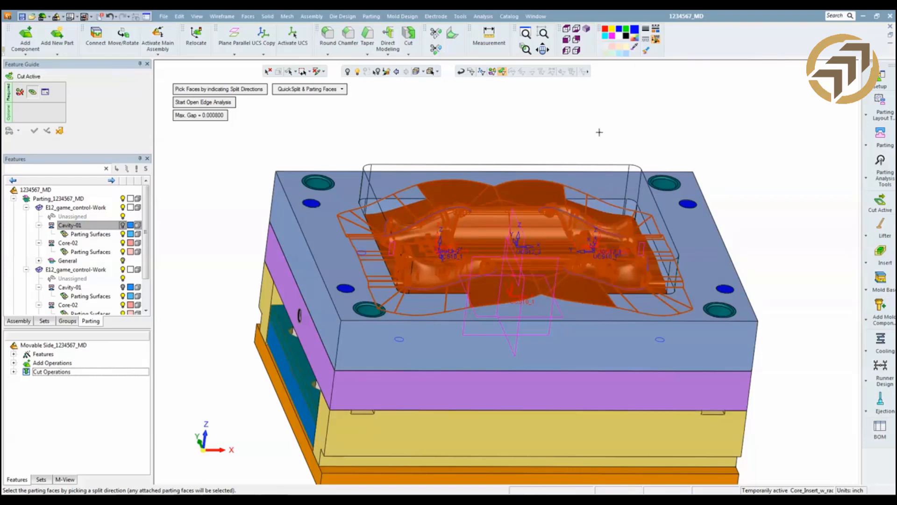
mouse_move(517, 110)
middle_mouse_down()
mouse_move(523, 124)
mouse_move(501, 122)
mouse_move(513, 124)
mouse_move(505, 110)
middle_mouse_up()
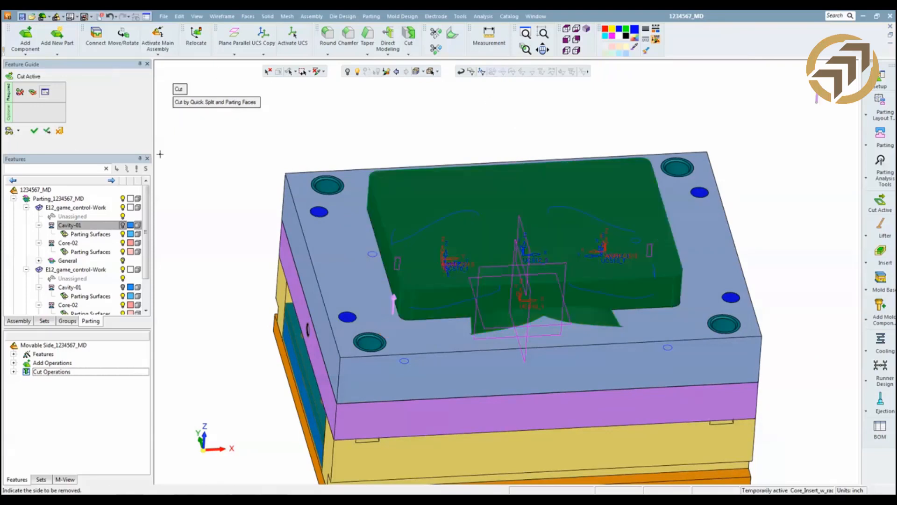
left_click(36, 133)
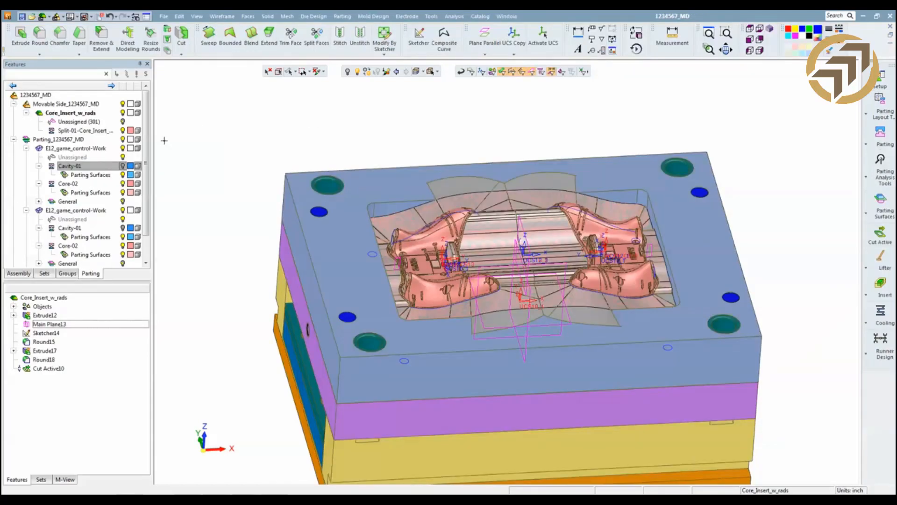
Hide the Parting assembly so its surfaces no longer cover the cut core insert.
left_click(20, 274)
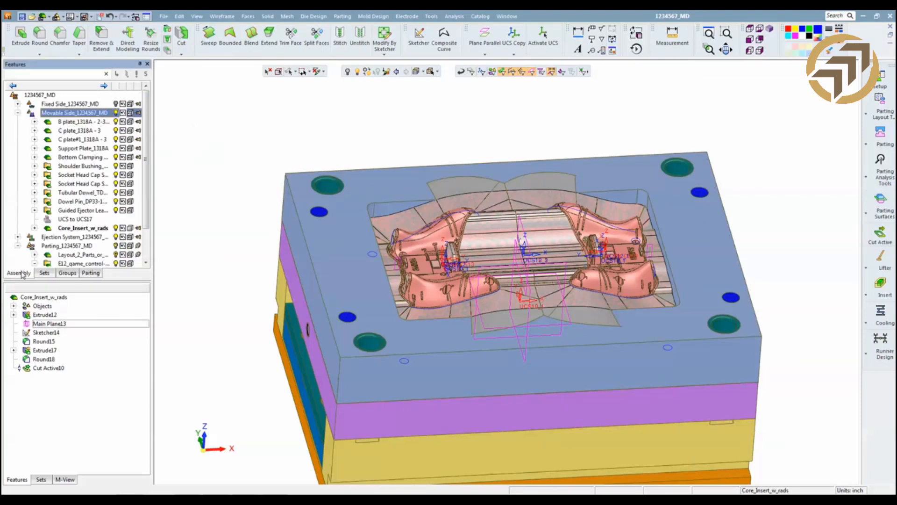
left_click(116, 245)
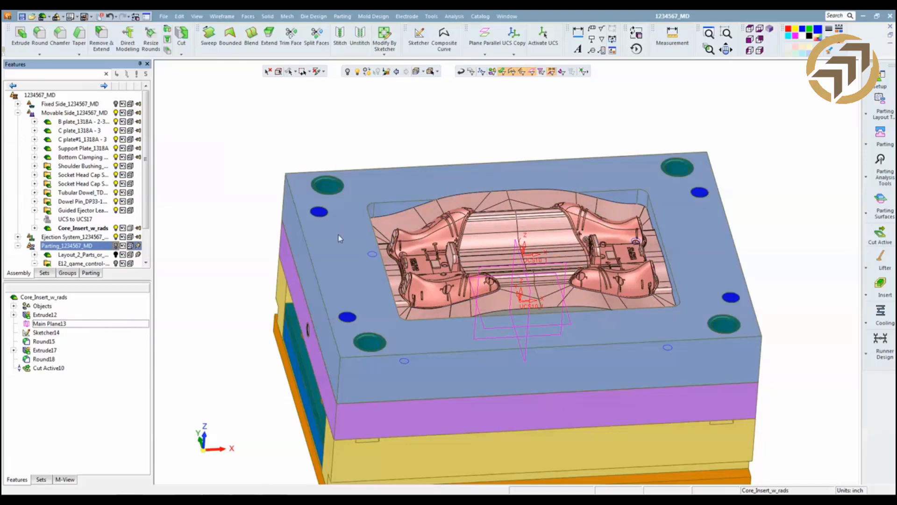
Examine the molded details and parting surface of the cut core insert within the B plate.
middle_click_drag(377, 262, 400, 252)
scroll(400, 251, "up", 6)
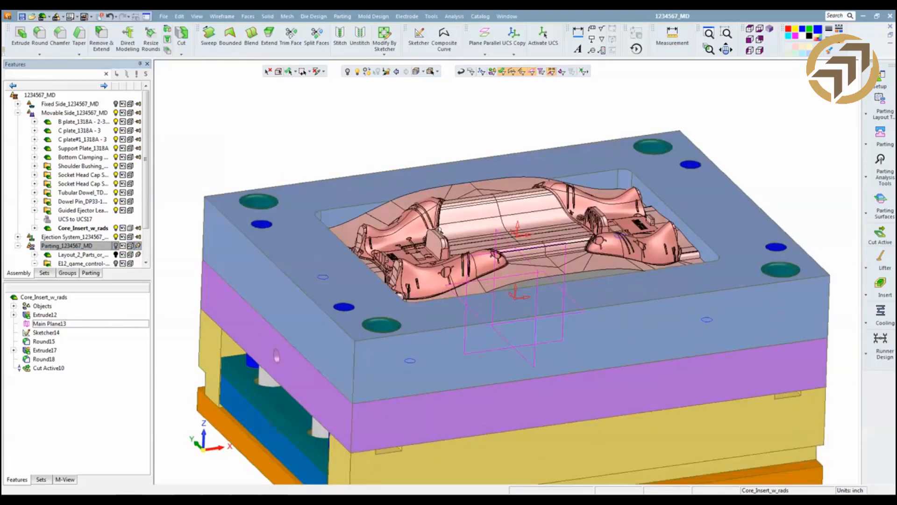
scroll(458, 143, "up", 1)
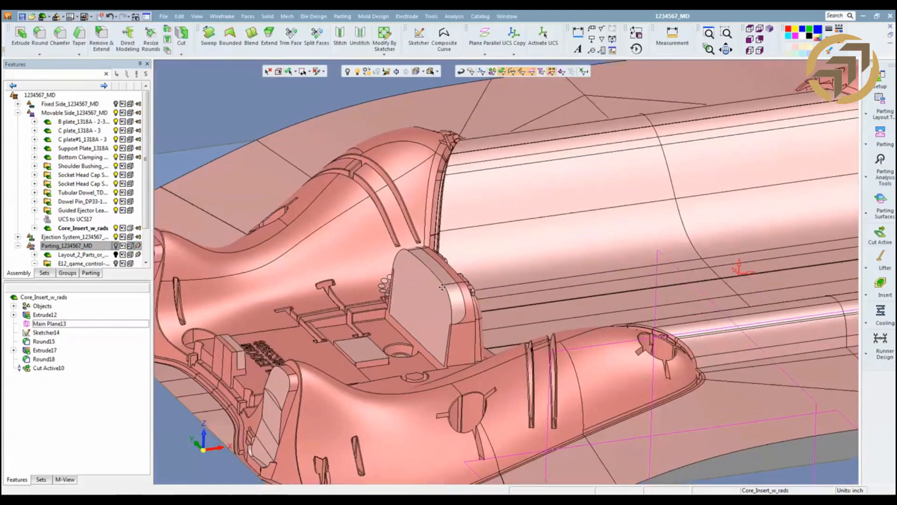
middle_click_drag(411, 270, 543, 303, "ctrl")
middle_click_drag(363, 322, 586, 180)
scroll(559, 330, "down", 3)
scroll(585, 182, "down", 2)
mouse_move(536, 221)
middle_mouse_down()
mouse_move(531, 178)
mouse_move(501, 174)
mouse_move(496, 225)
mouse_move(499, 216)
mouse_move(550, 213)
mouse_move(526, 226)
middle_mouse_up()
scroll(526, 226, "up", 2)
scroll(523, 224, "down", 3)
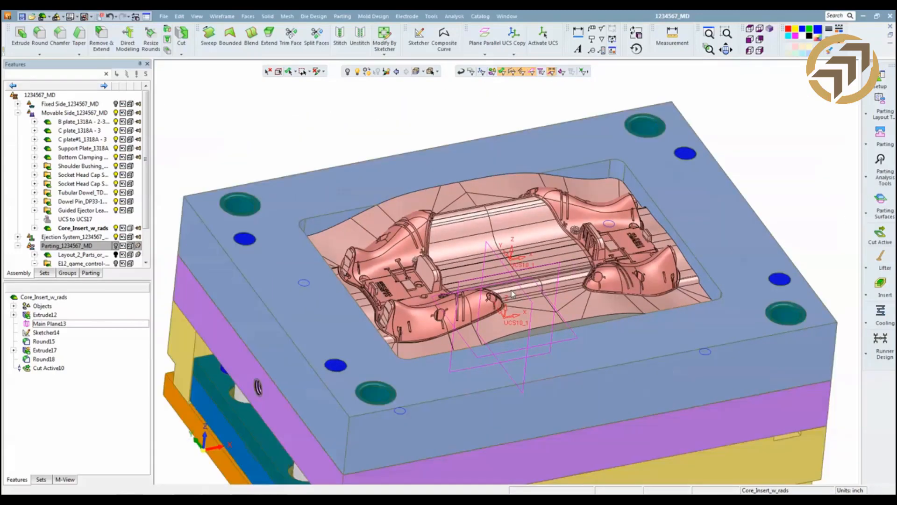
middle_click_drag(512, 292, 533, 293)
scroll(507, 262, "down", 2)
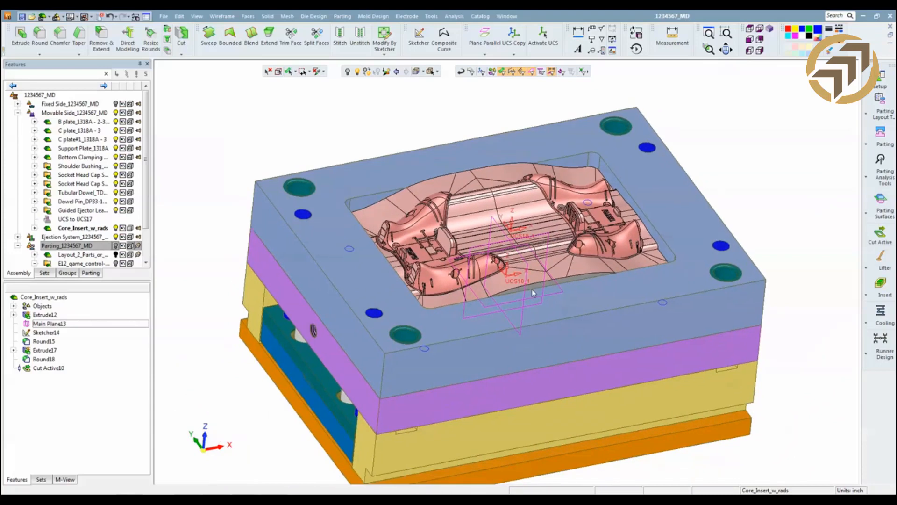
Make the Ejection System subassembly the active assembly.
left_click(566, 300)
left_click(57, 238)
double_click(58, 238)
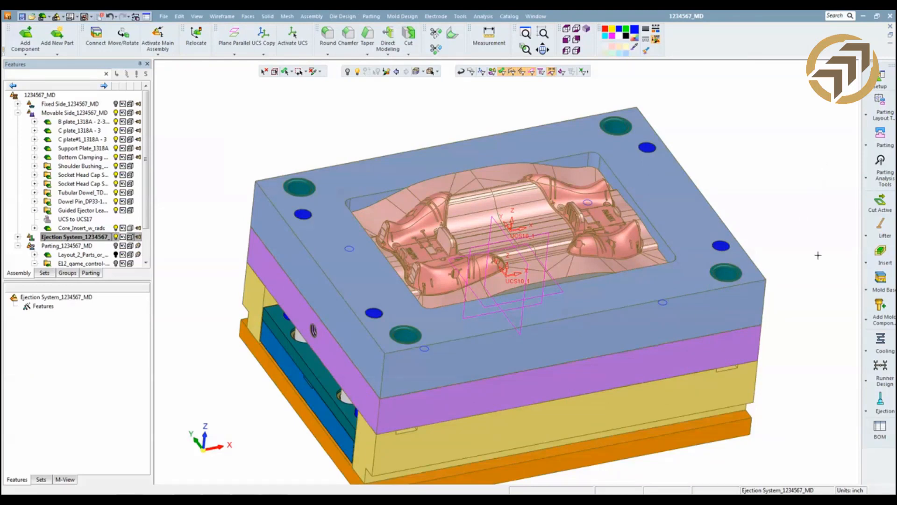
Start adding an ejector and choose the keyed Ejector pin P from the PCS Inch catalog's ejector pins.
left_click(882, 419)
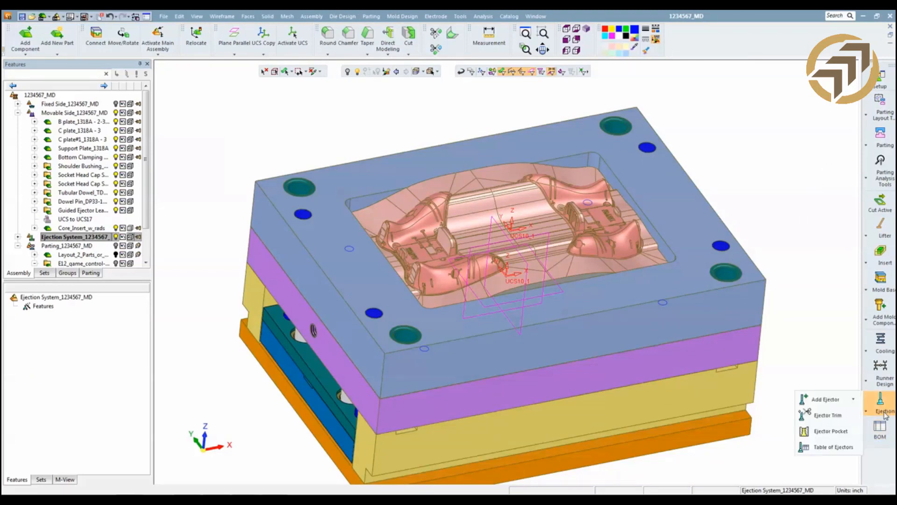
mouse_move(842, 403)
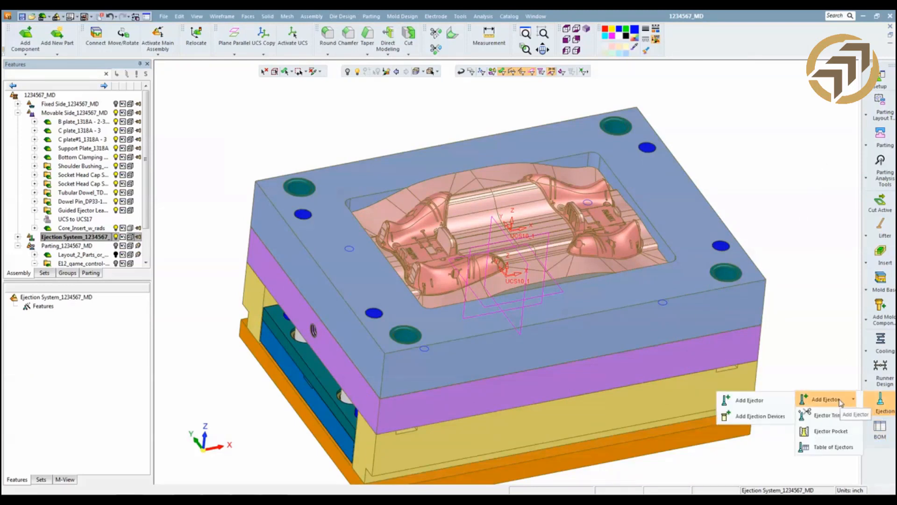
left_click(777, 401)
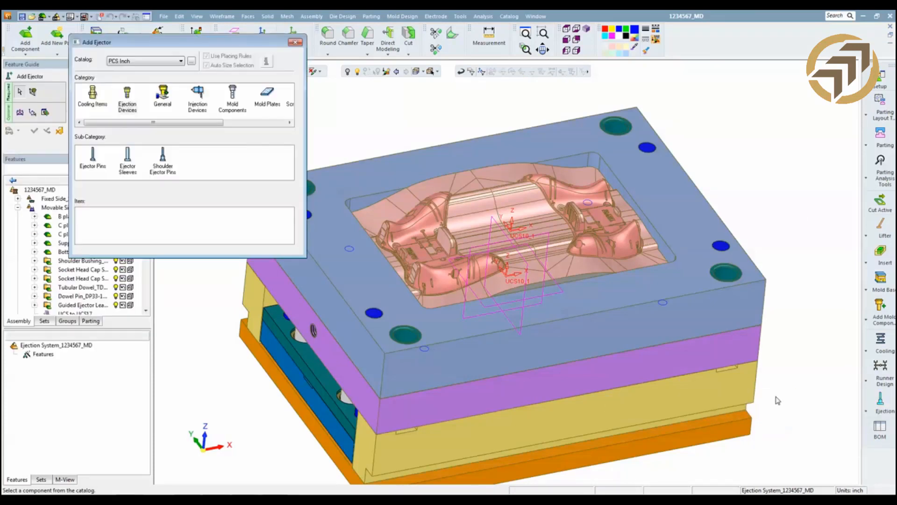
left_click(88, 160)
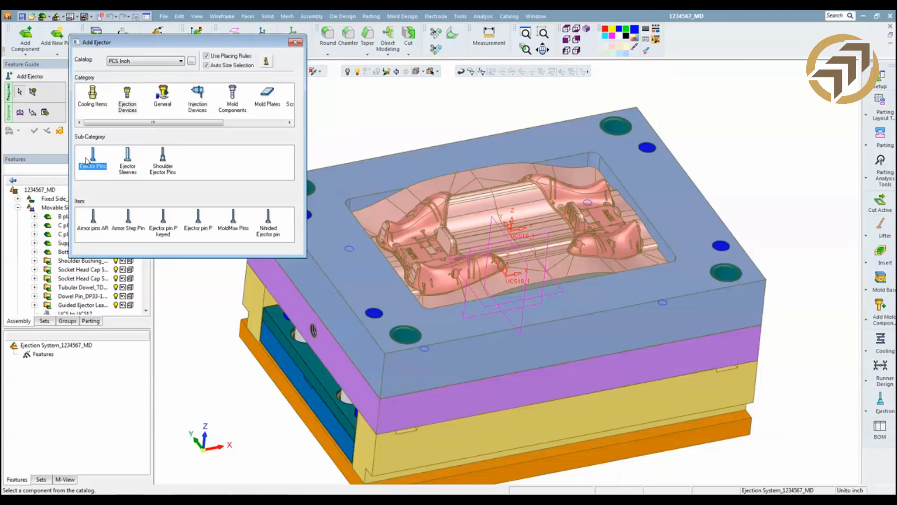
left_click(163, 231)
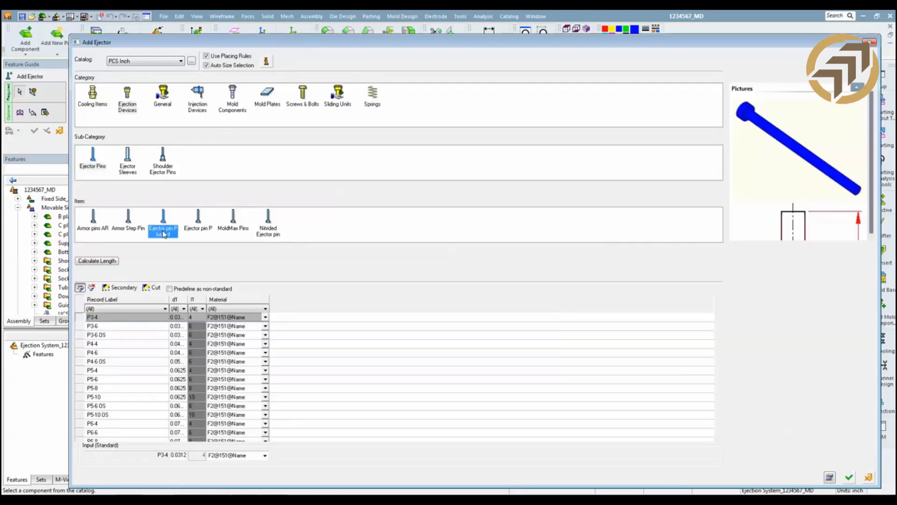
Filter the keyed pins to a d1 diameter of 0.1875 and accept the P13-4 pin for placement.
left_click(184, 309)
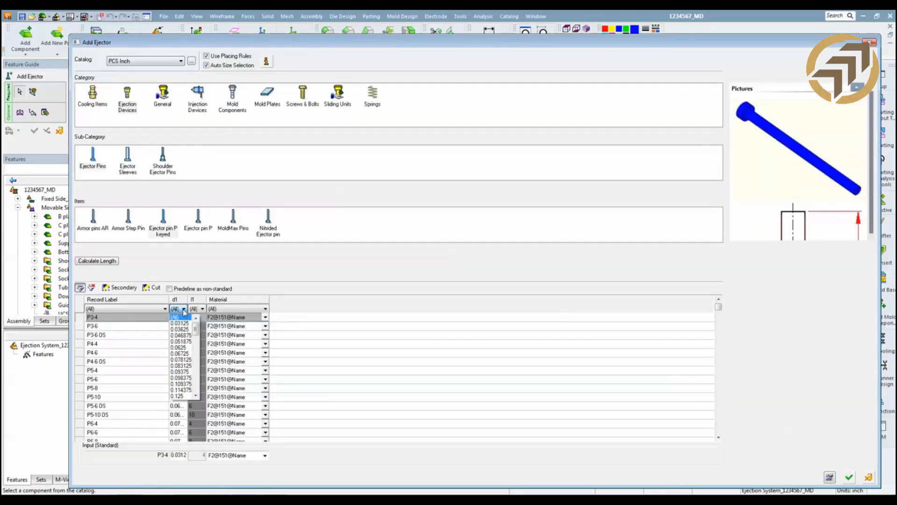
scroll(189, 327, "down", 2)
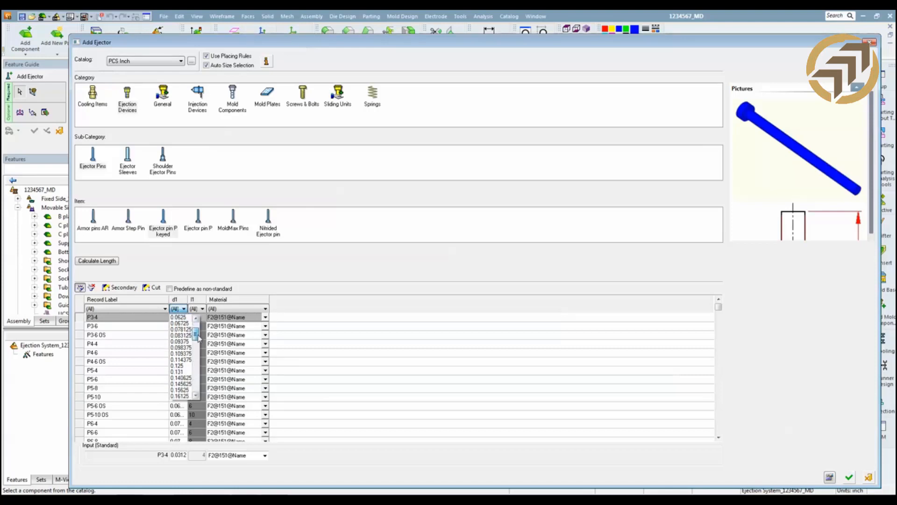
left_click(196, 395)
left_click(197, 396)
left_click(196, 396)
left_click(196, 396)
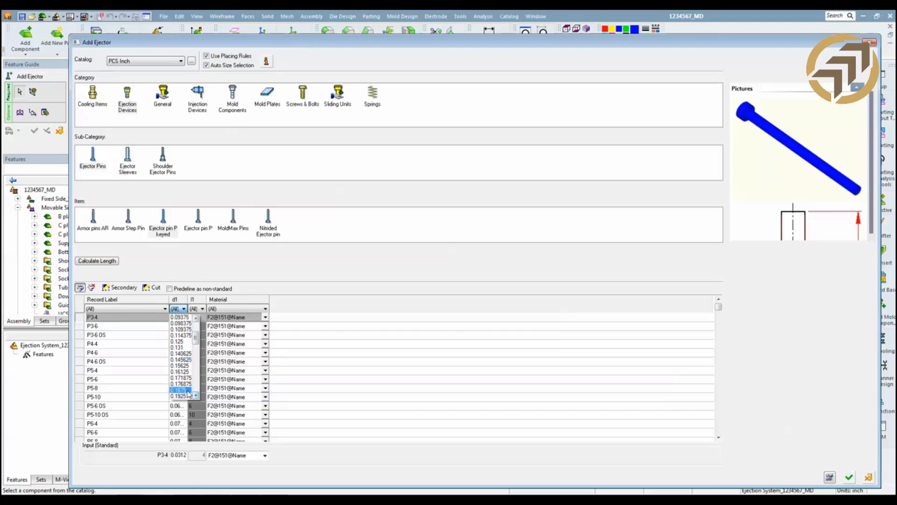
left_click(186, 397)
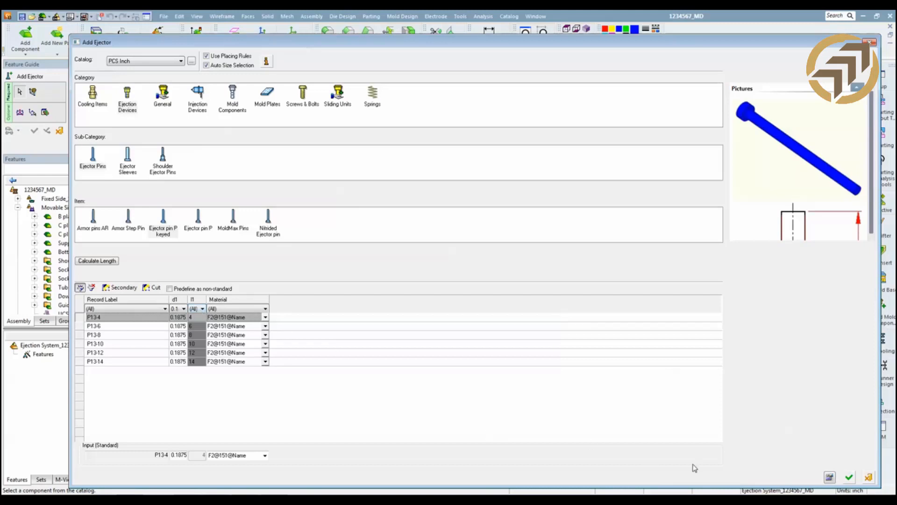
left_click(849, 476)
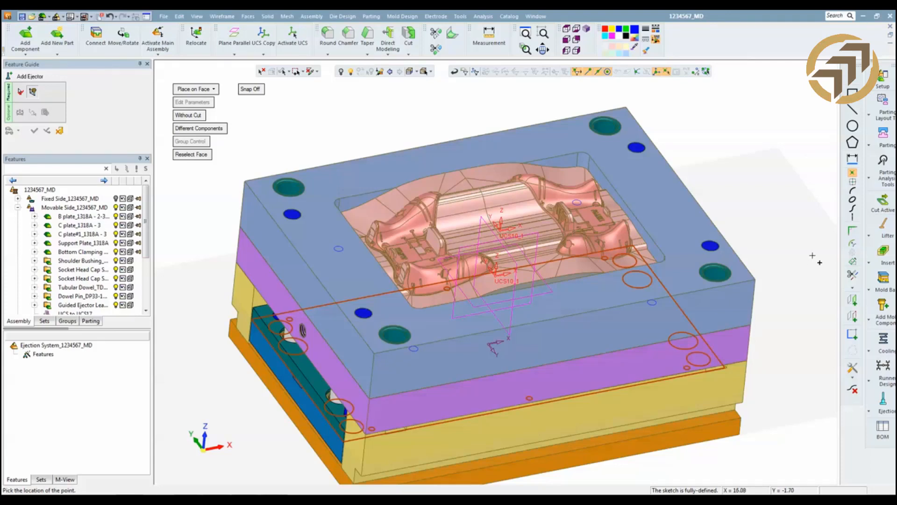
Add two perpendicular symmetry lines through the mold's center origin in the ejector placement sketch, working from the top view.
left_click(853, 184)
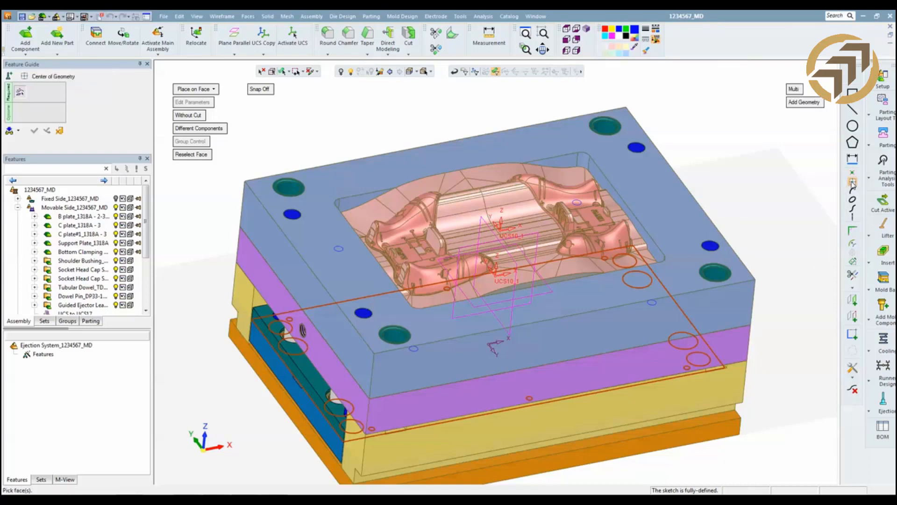
left_click(60, 131)
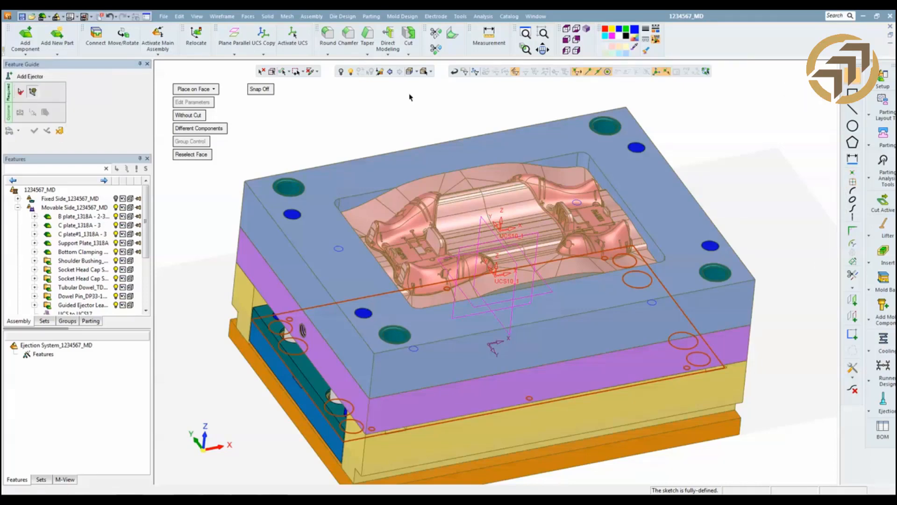
left_click(854, 218)
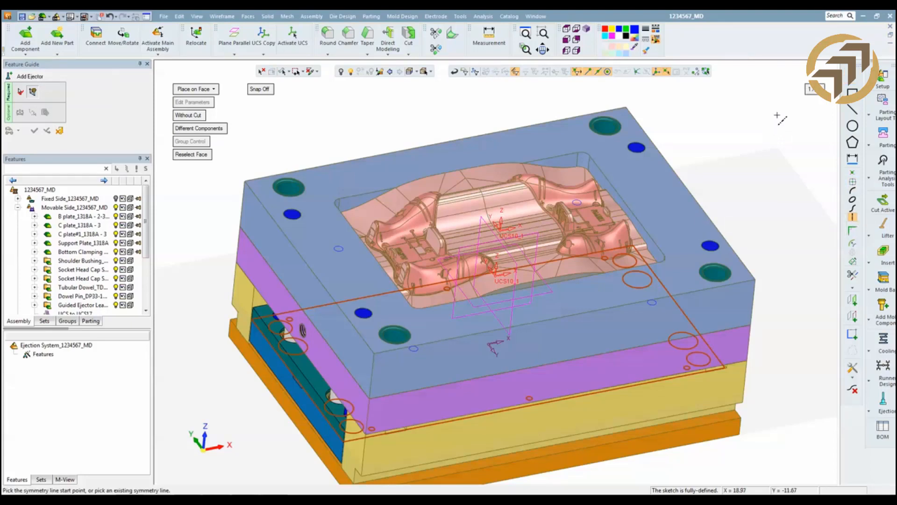
left_click(813, 90)
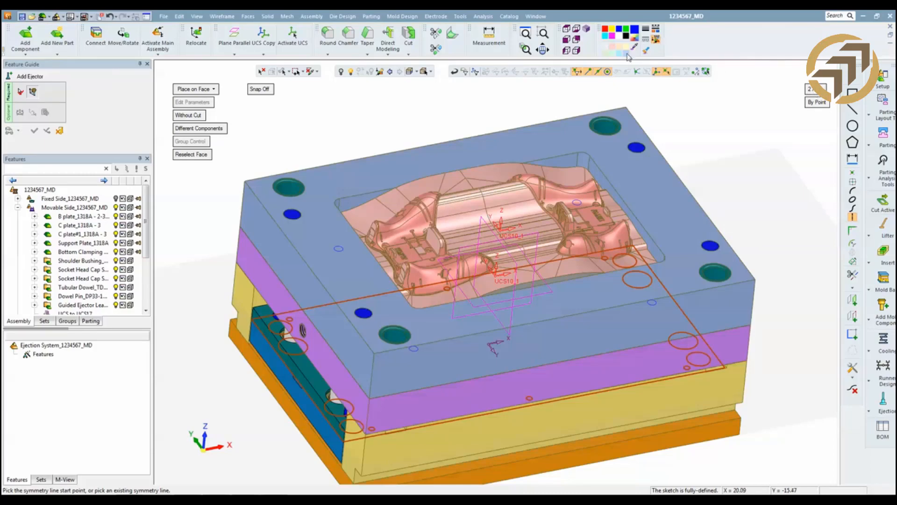
left_click(567, 29)
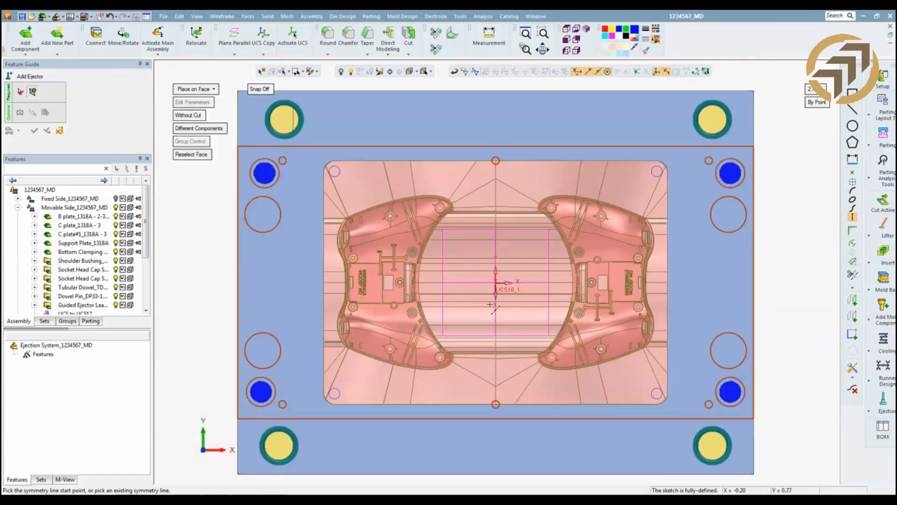
left_click(496, 285)
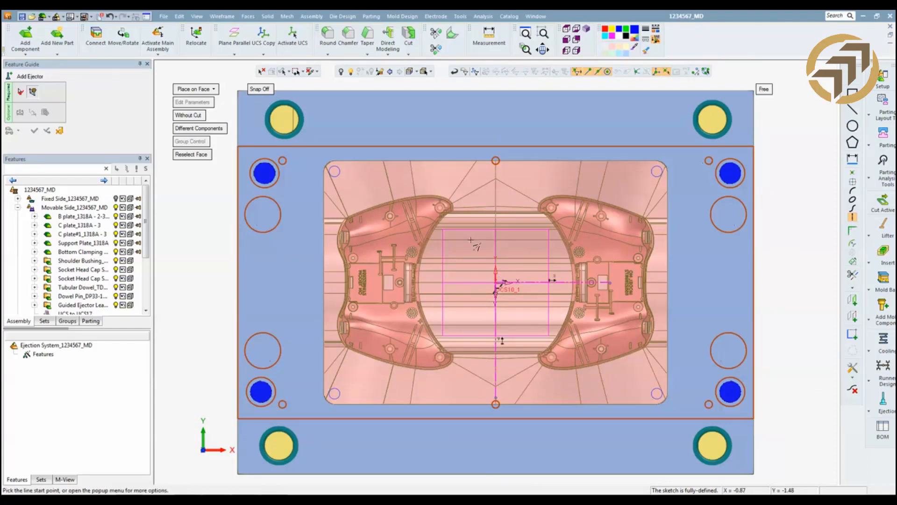
Start placing ejector points with snap on, setting Delta X and Delta Y to 0.05.
left_click(852, 173)
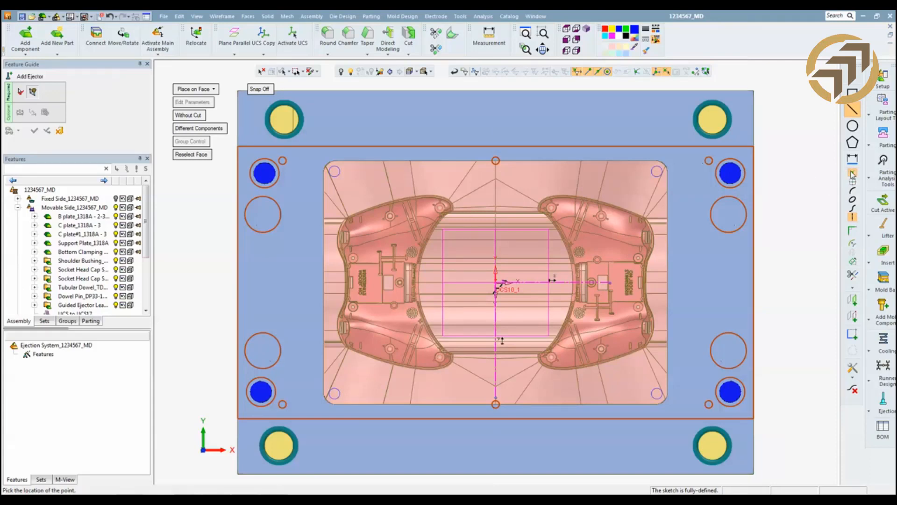
left_click(262, 89)
left_click(282, 103)
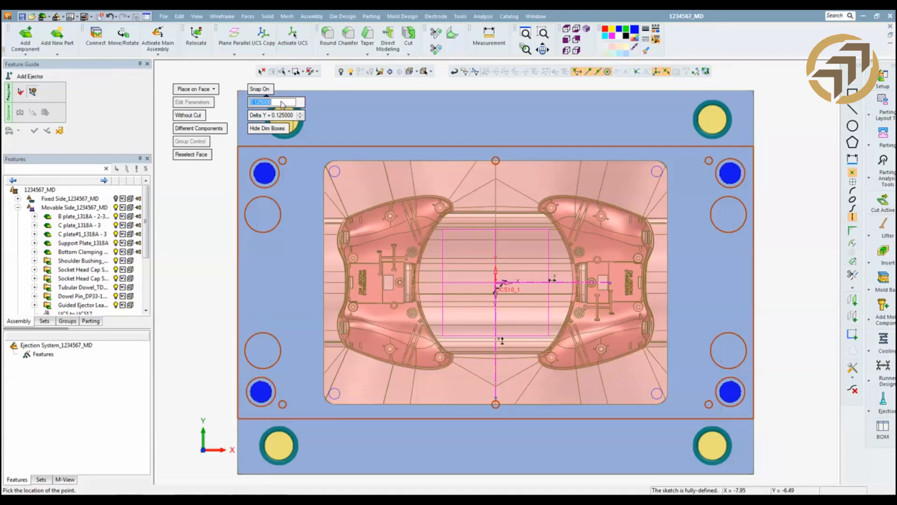
type("05")
key("Return")
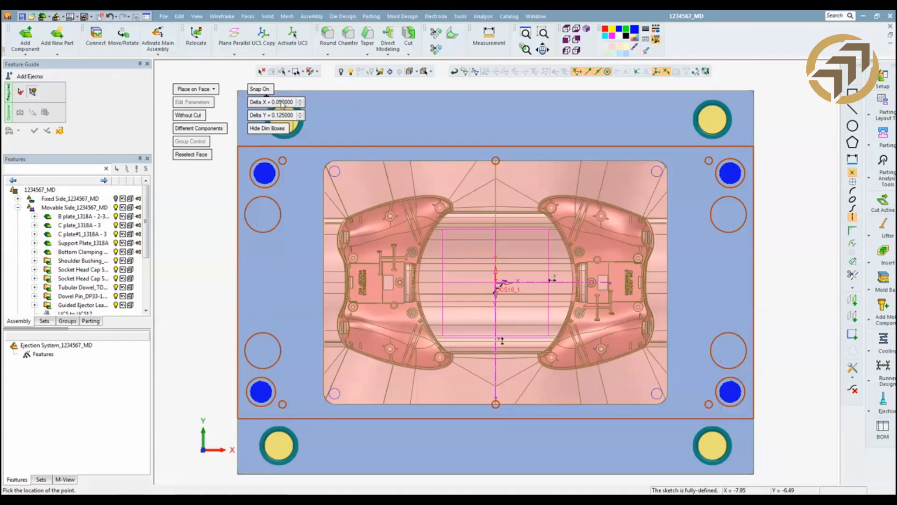
left_click(280, 117)
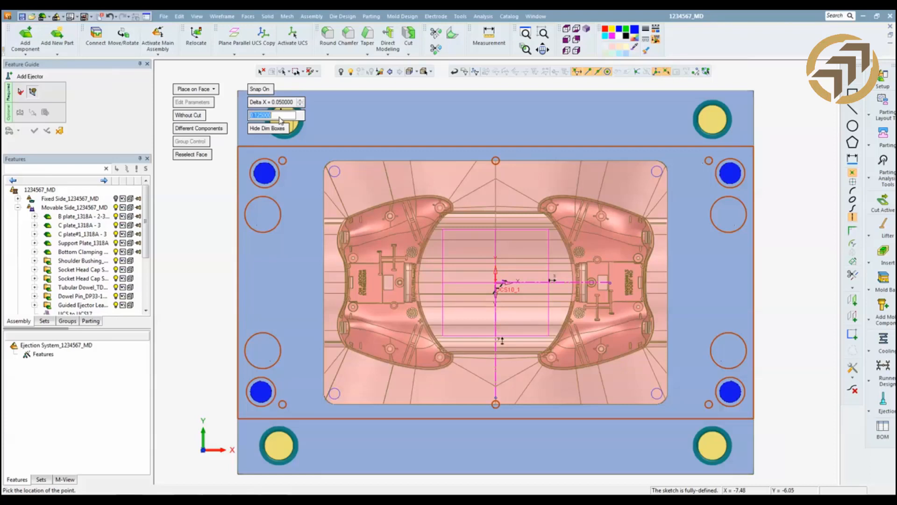
type("05")
key("Return")
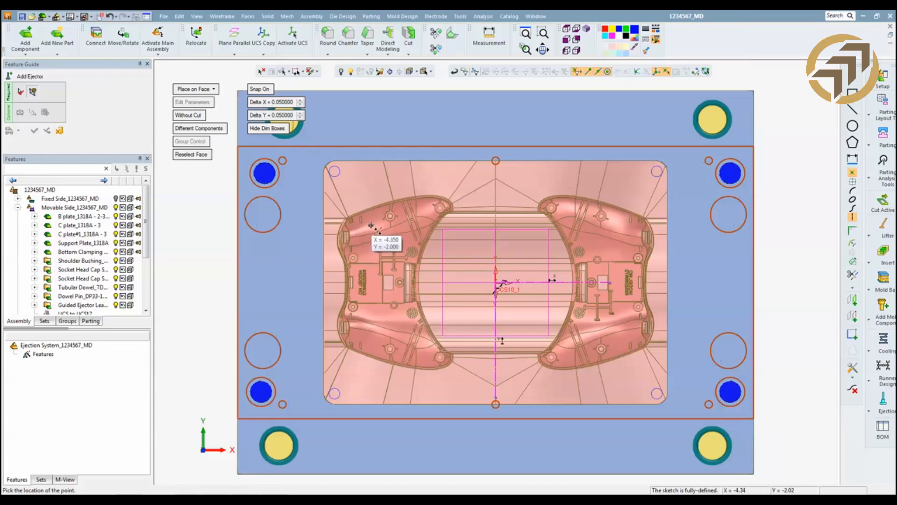
Place mirrored ejector pin points at X -4.35, Y -2.00; X -2.40, Y -2.45; and X -4.35, Y -0.55.
left_click(376, 230)
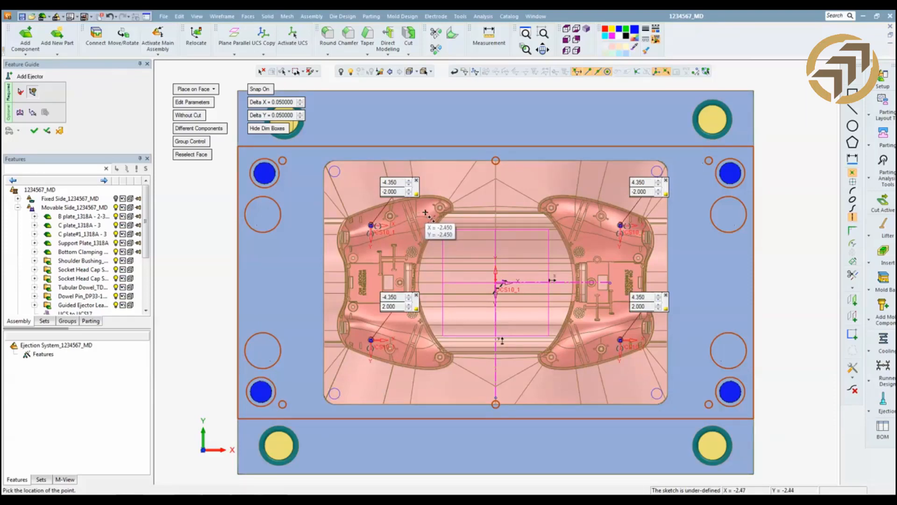
left_click(457, 251)
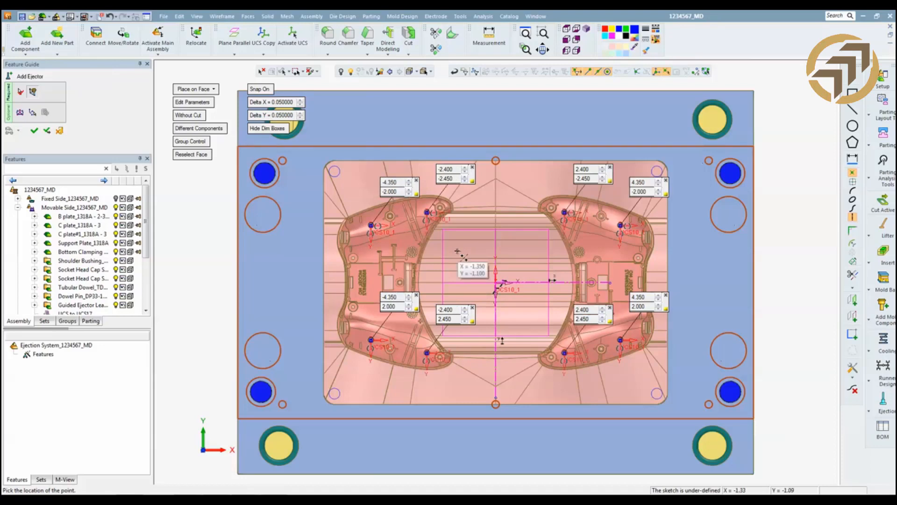
left_click(372, 267)
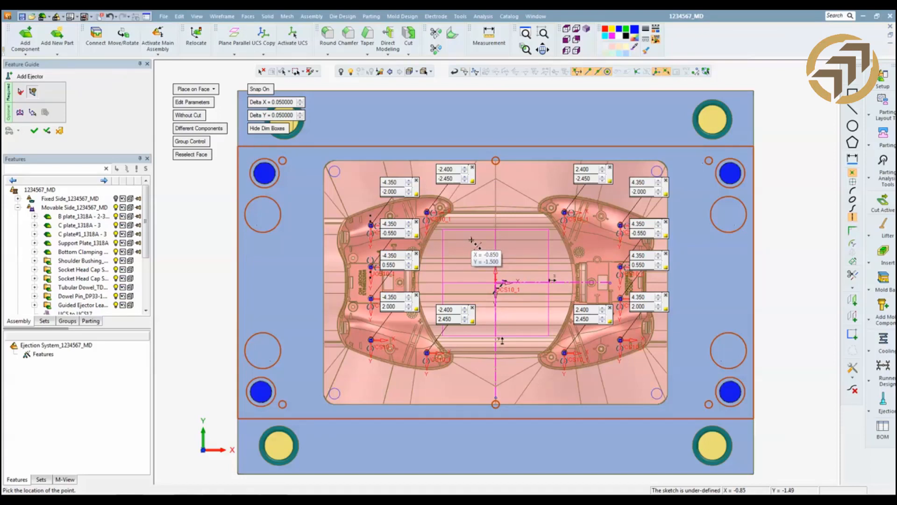
Using group control in wireframe display, rotate the six ejector pins in the negative-X cavity 180 degrees about the Z axis.
key("ctrl+w")
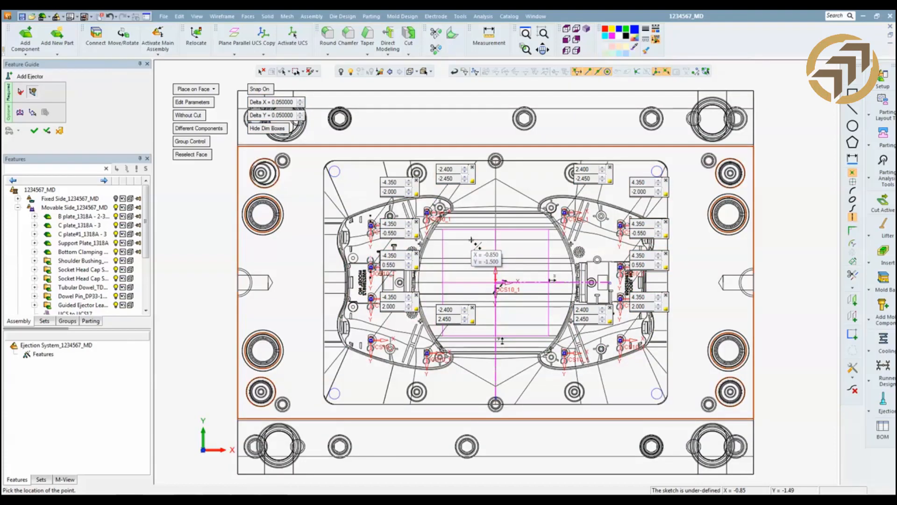
scroll(472, 241, "up", 3)
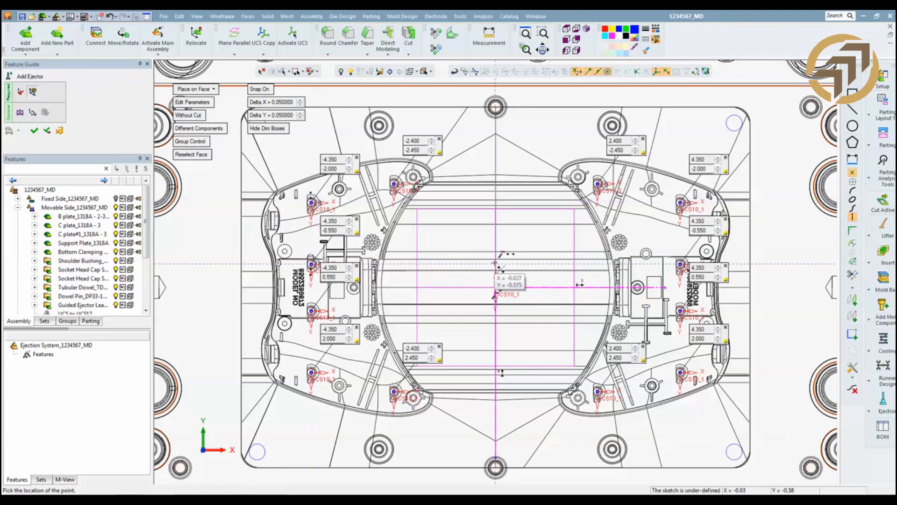
left_click(197, 142)
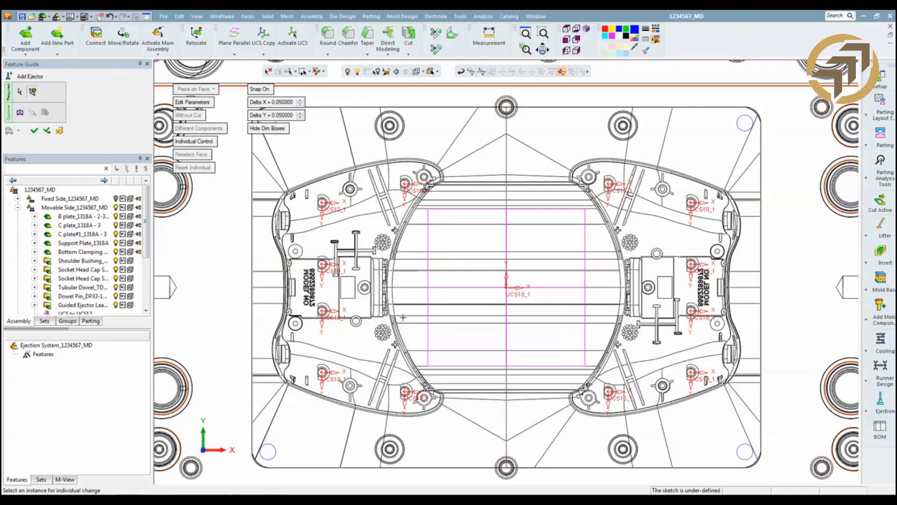
left_click(322, 203)
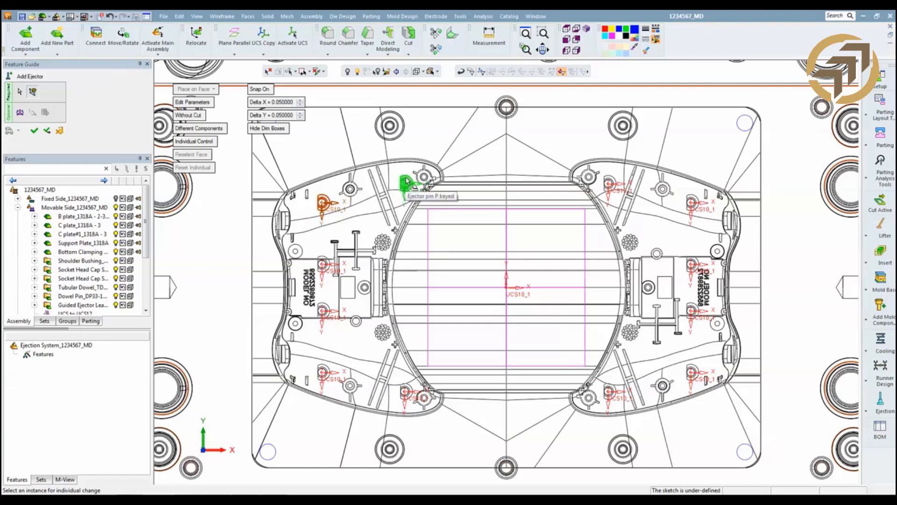
left_click(405, 183)
left_click(322, 264)
left_click(322, 311)
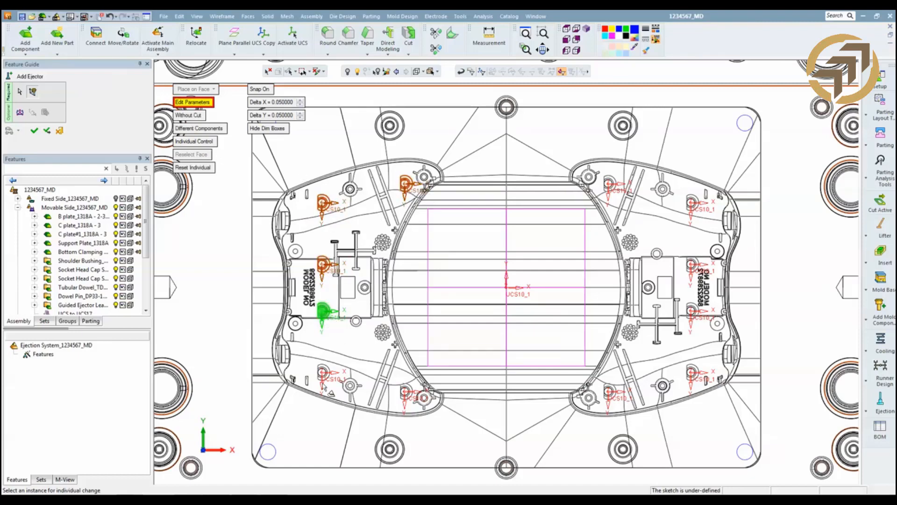
left_click(322, 374)
left_click(405, 391)
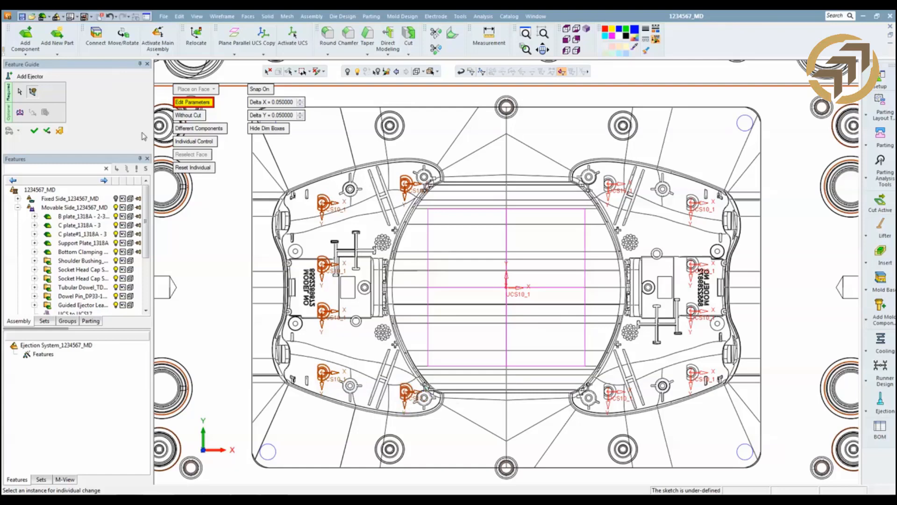
left_click(19, 112)
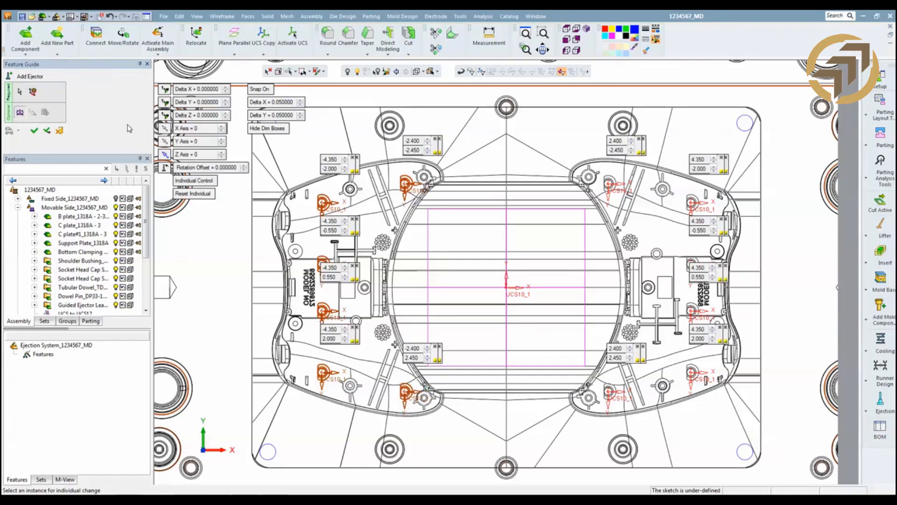
left_click(196, 155)
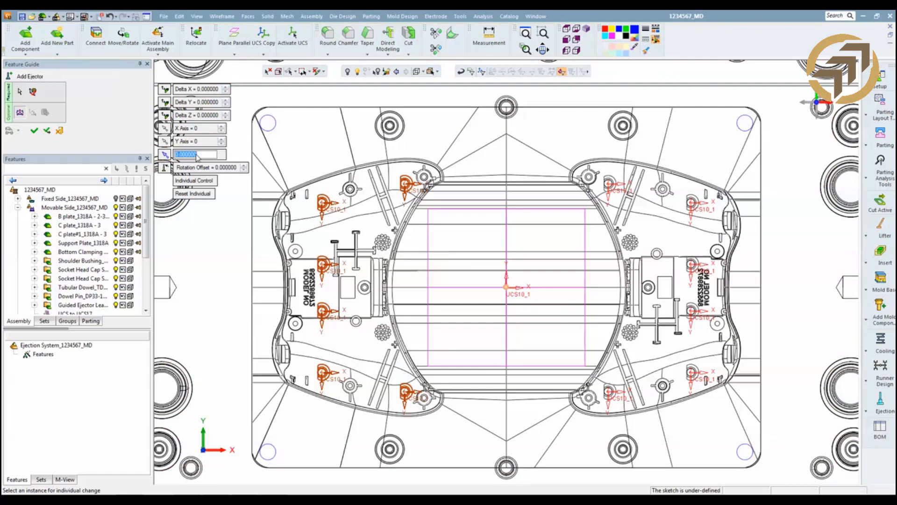
type("180")
key("Return")
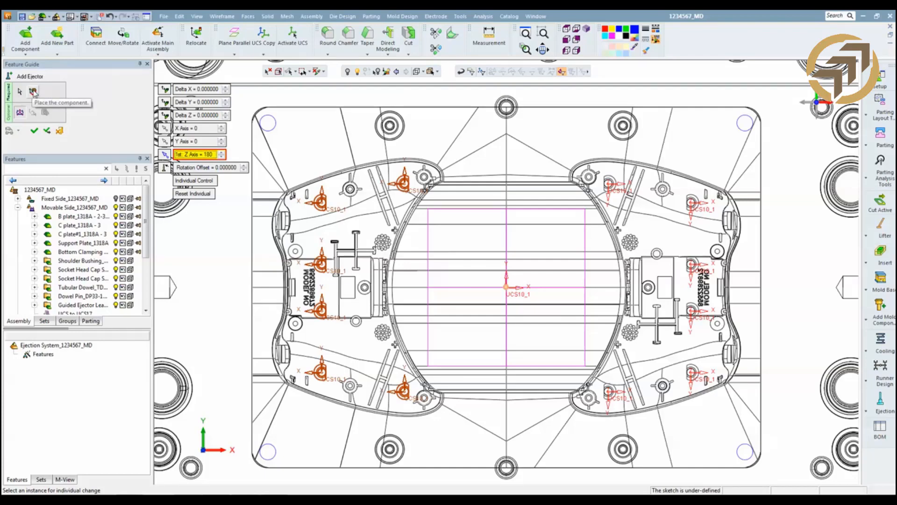
left_click(32, 92)
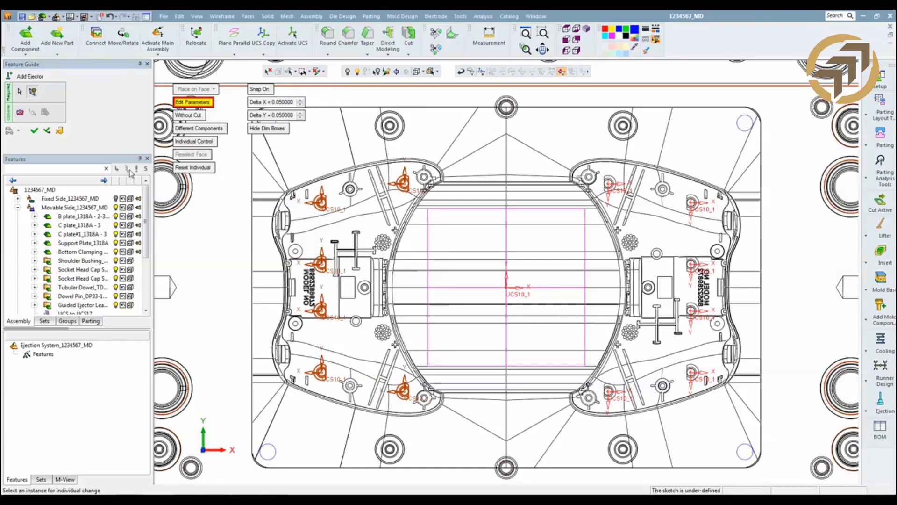
left_click(199, 141)
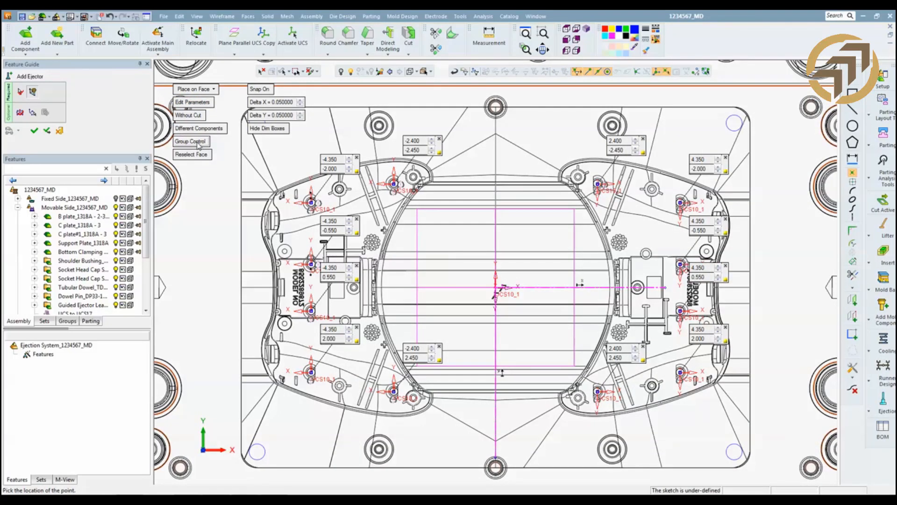
Change the single pin at X 2.40, Y -2.45 to catalog item P17-4 and complete the ejector placement.
left_click(198, 142)
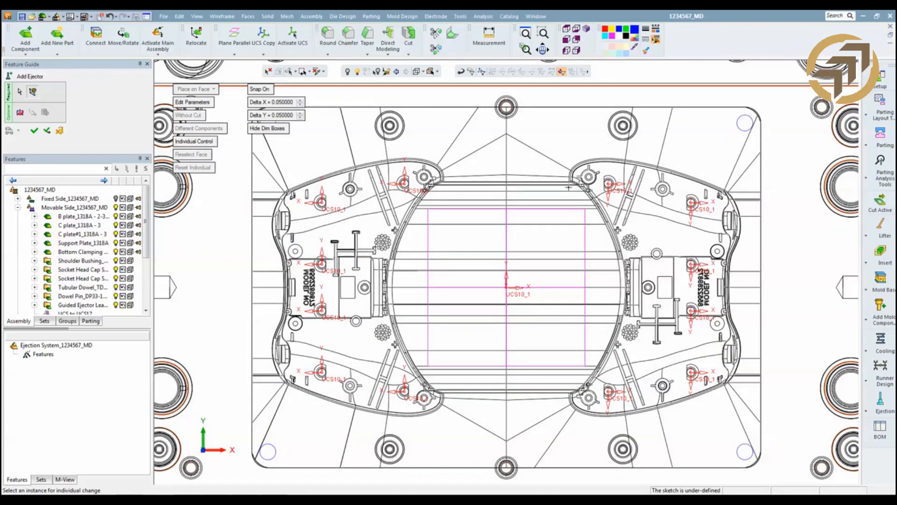
left_click(608, 184)
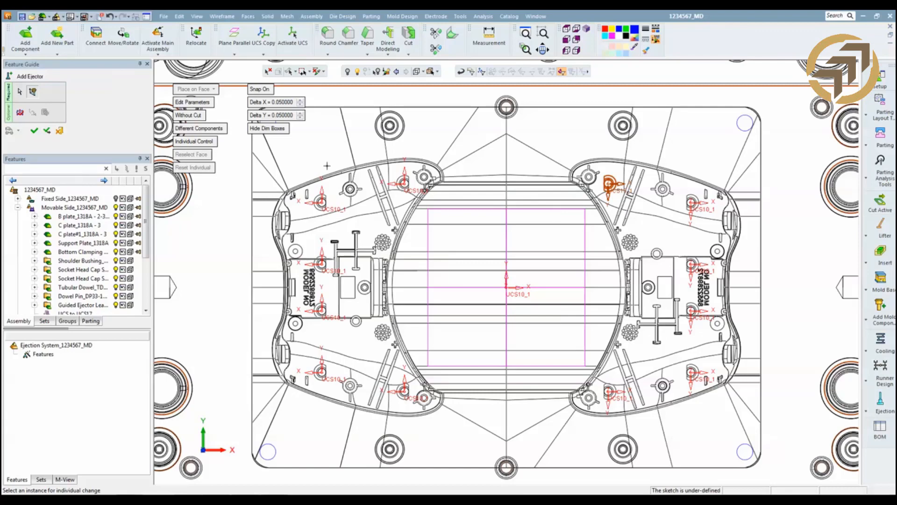
left_click(182, 102)
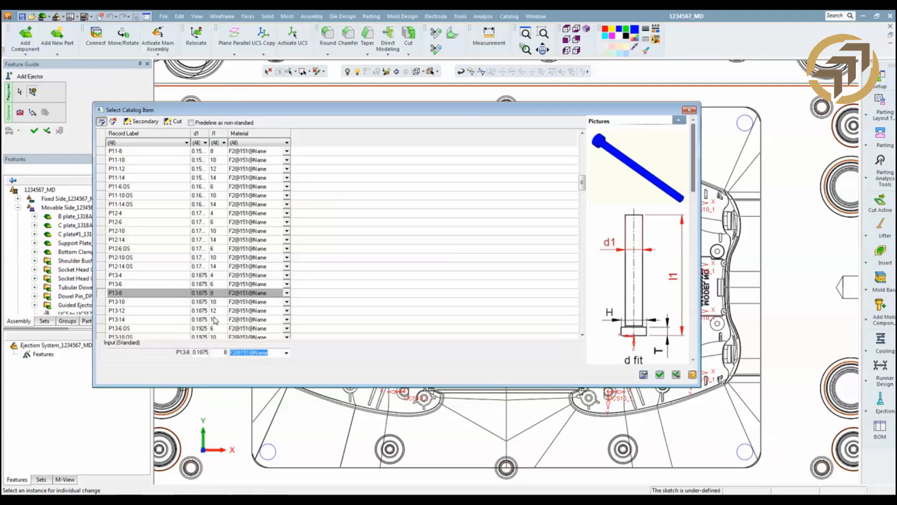
left_click(581, 335)
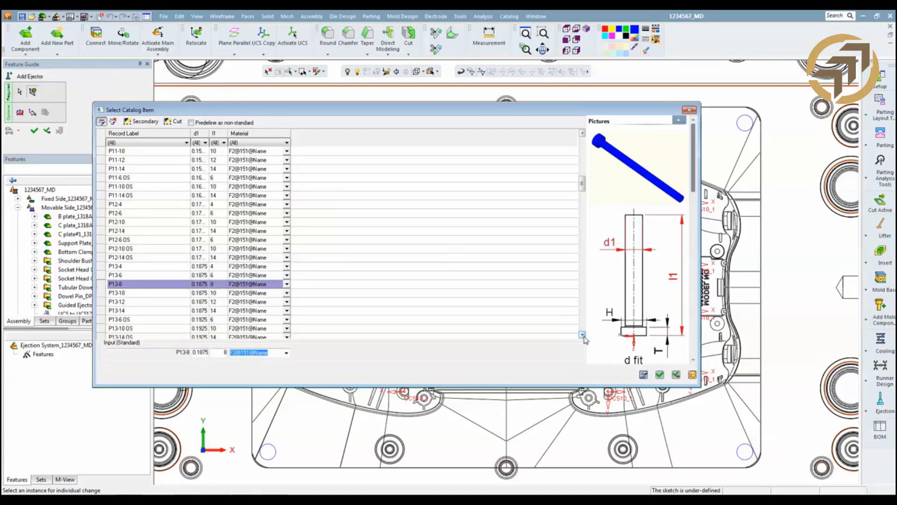
left_click(582, 335)
left_click(582, 335)
left_click(582, 334)
left_click(582, 335)
left_click(582, 335)
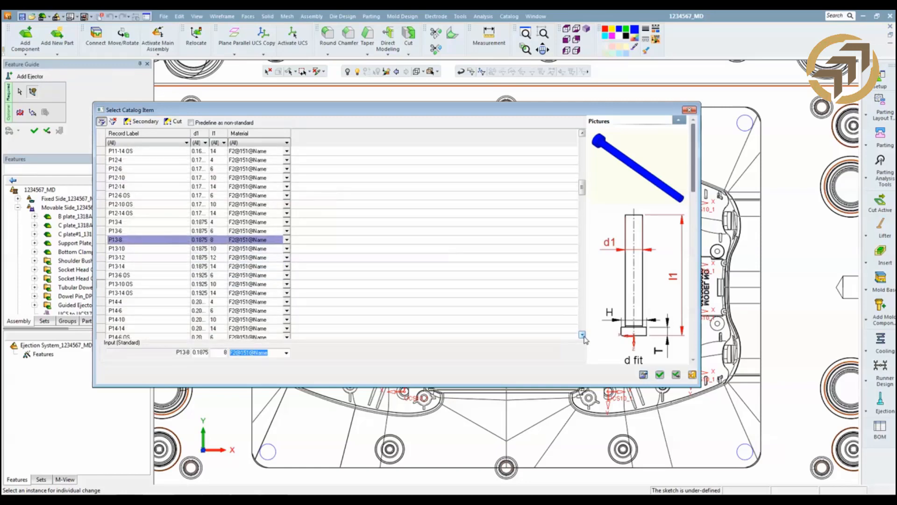
left_click(582, 335)
left_click(582, 334)
left_click(582, 335)
left_click(582, 335)
left_click(582, 335)
left_click(582, 335)
left_click(581, 334)
left_click(582, 335)
left_click(582, 334)
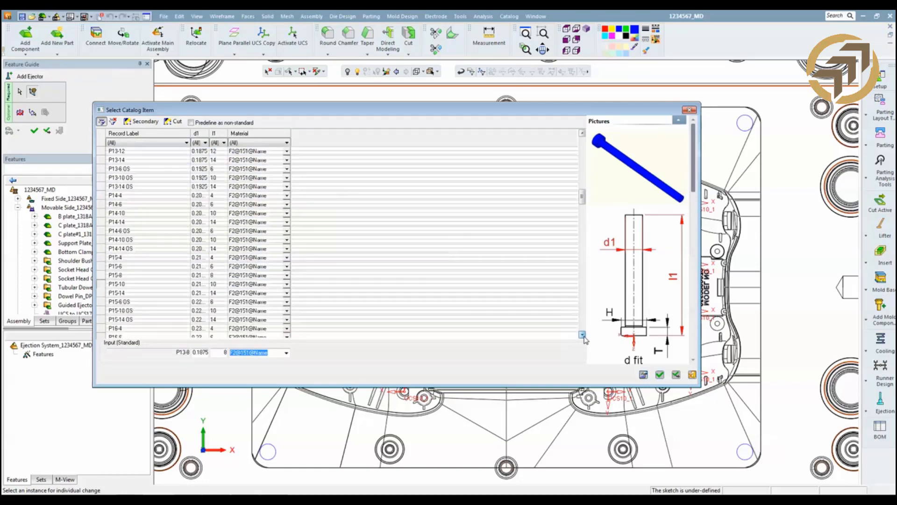
left_click(582, 335)
left_click(582, 335)
left_click(582, 334)
left_click(582, 335)
left_click(582, 335)
left_click(582, 335)
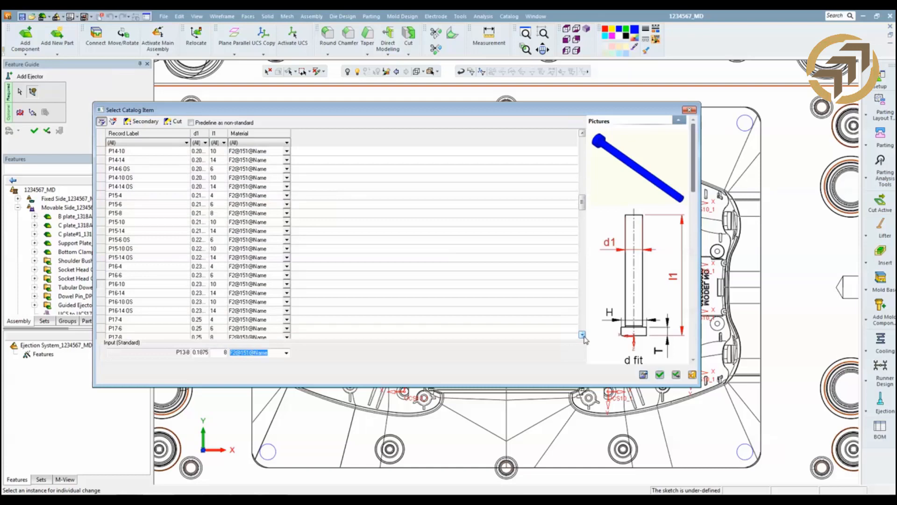
left_click(158, 320)
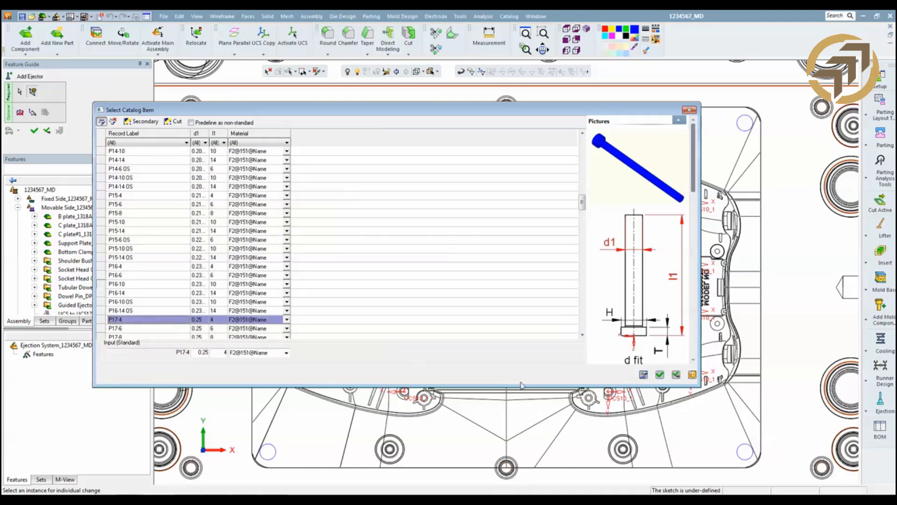
left_click(660, 374)
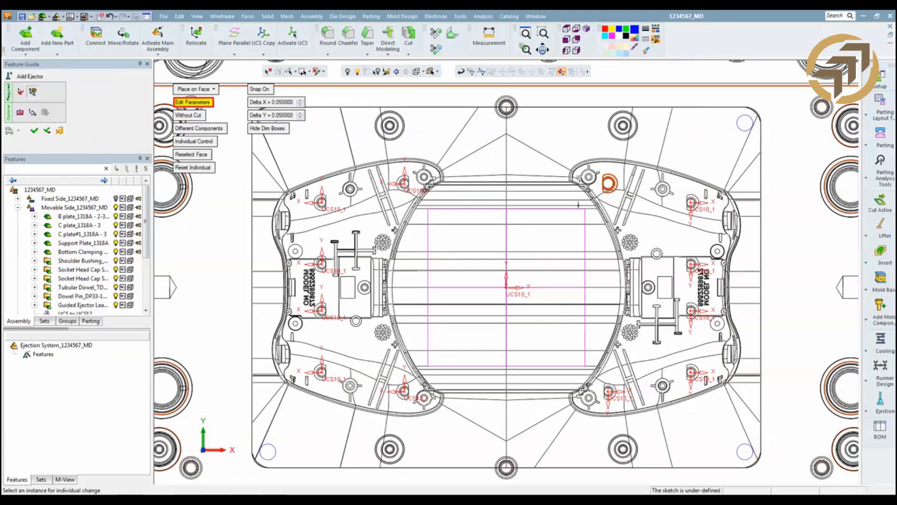
left_click(612, 187)
left_click(34, 130)
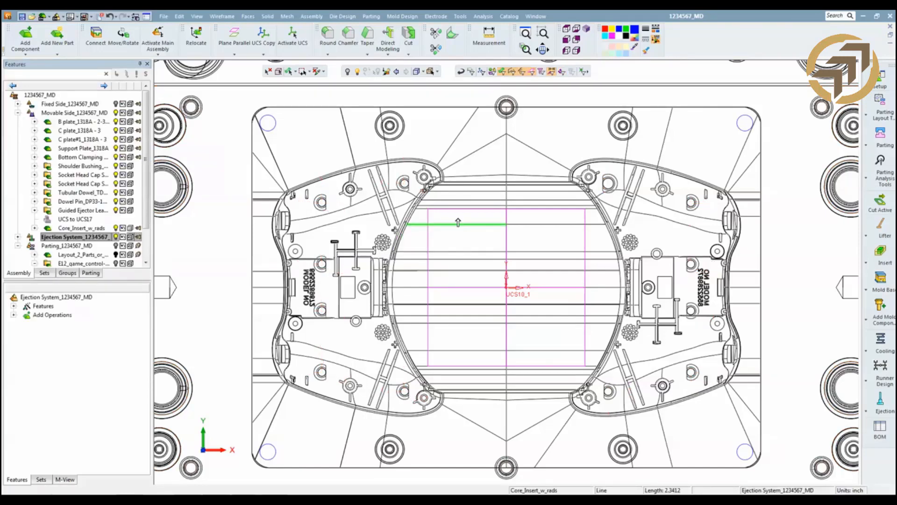
Inspect the placed ejector pins and their keyed heads in shaded and wireframe display, and review the pin components in the Ejection System assembly.
key("ctrl+w")
mouse_move(579, 313)
middle_mouse_down()
mouse_move(568, 264)
mouse_move(543, 242)
mouse_move(607, 243)
mouse_move(719, 221)
mouse_move(706, 281)
middle_mouse_up()
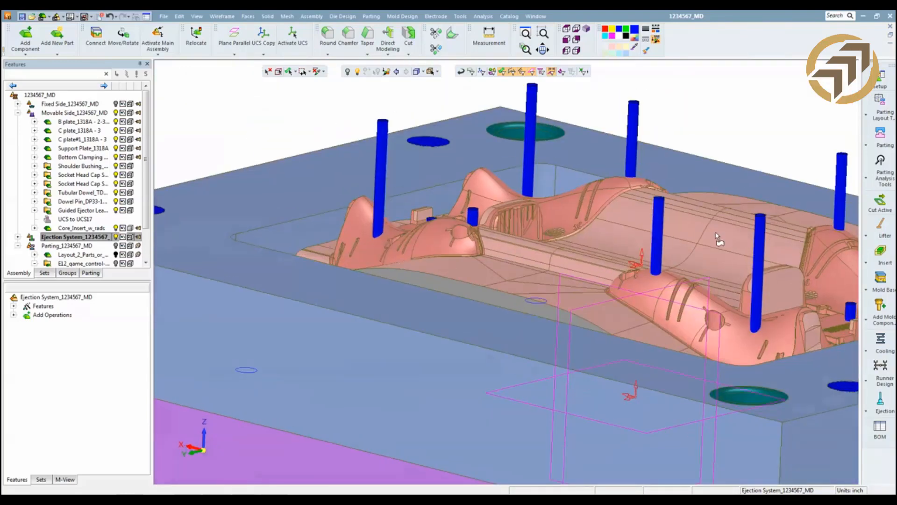
left_click(17, 237)
scroll(143, 197, "down", 3)
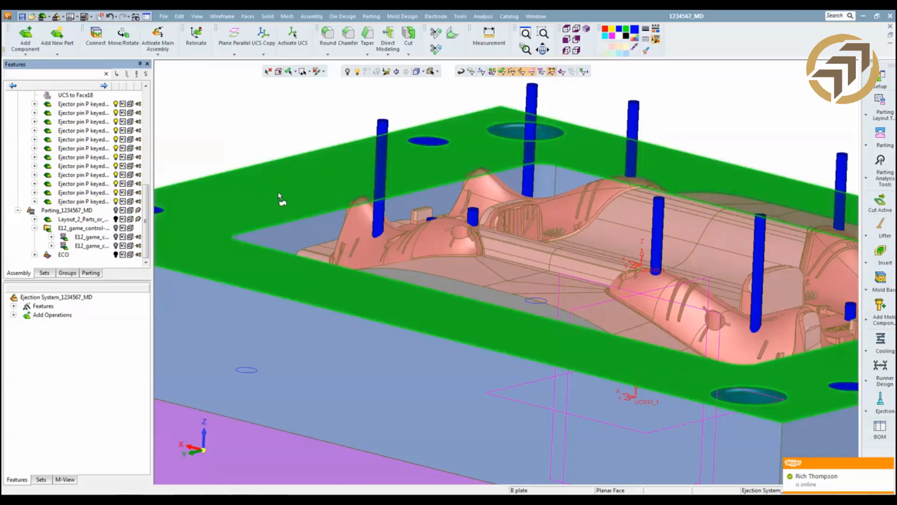
scroll(528, 260, "up", 5)
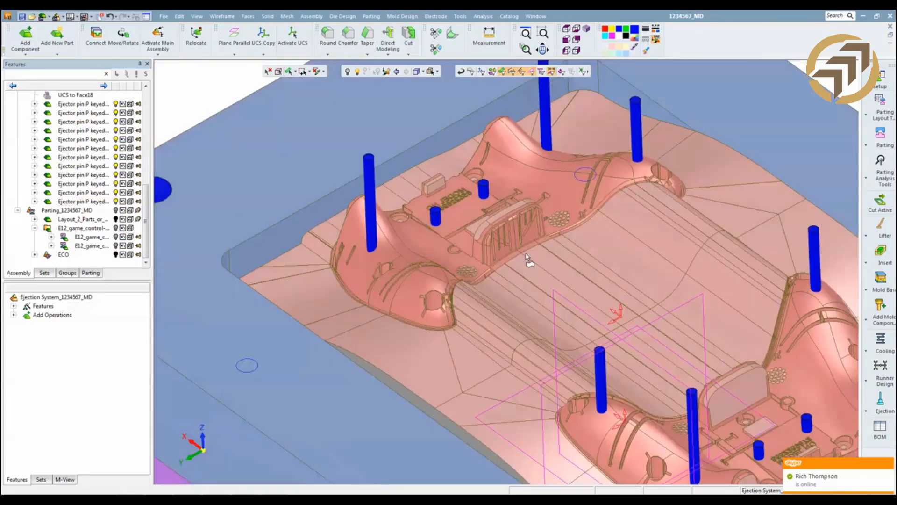
scroll(527, 257, "down", 5)
middle_click_drag(563, 281, 608, 302)
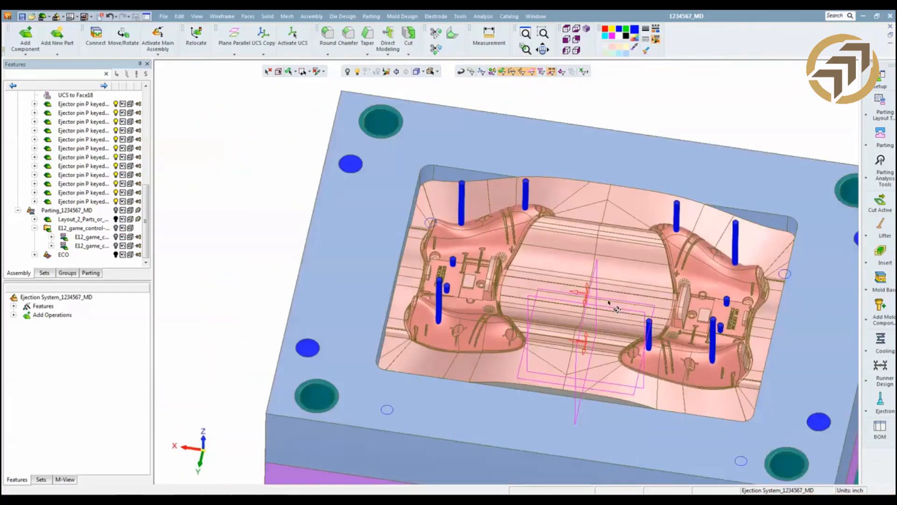
mouse_move(547, 264)
middle_mouse_down()
mouse_move(547, 289)
mouse_move(548, 262)
mouse_move(545, 277)
middle_mouse_up()
key("ctrl+w")
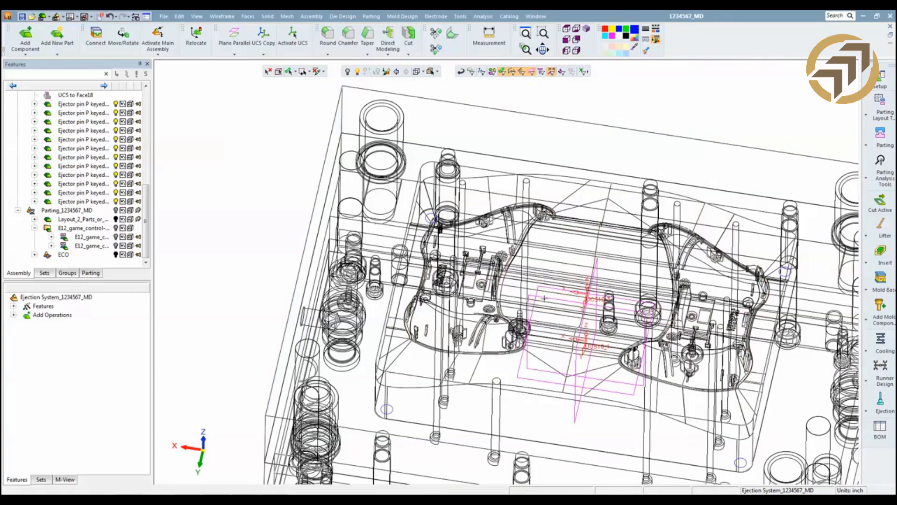
middle_click_drag(522, 404, 500, 323)
scroll(500, 322, "up", 5)
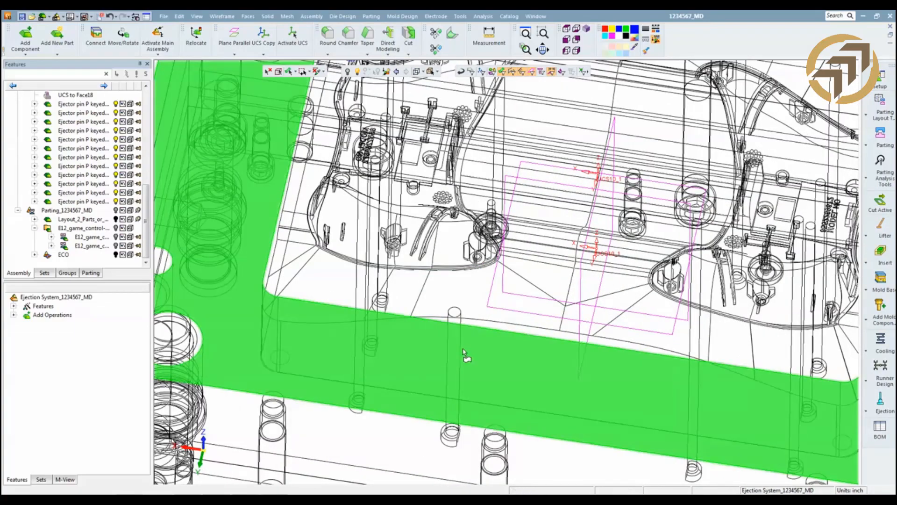
scroll(464, 357, "up", 5)
middle_click_drag(456, 286, 458, 348)
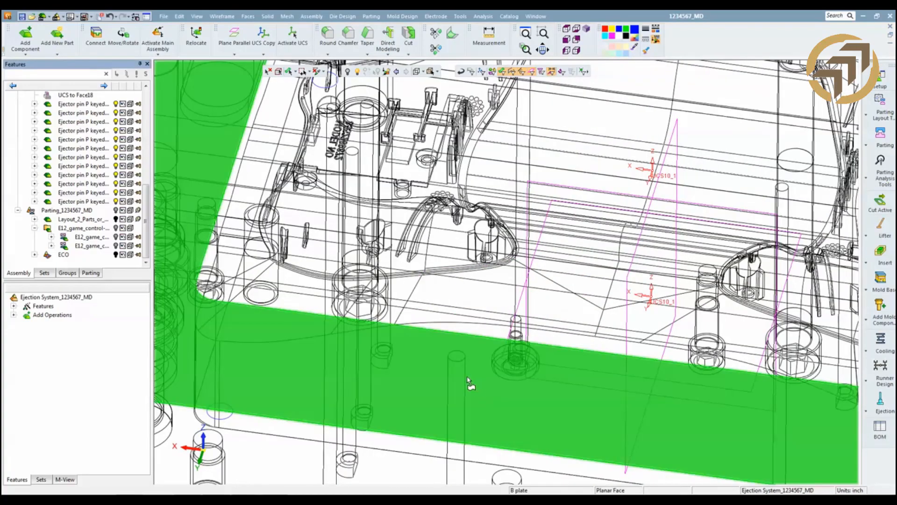
scroll(469, 377, "down", 4)
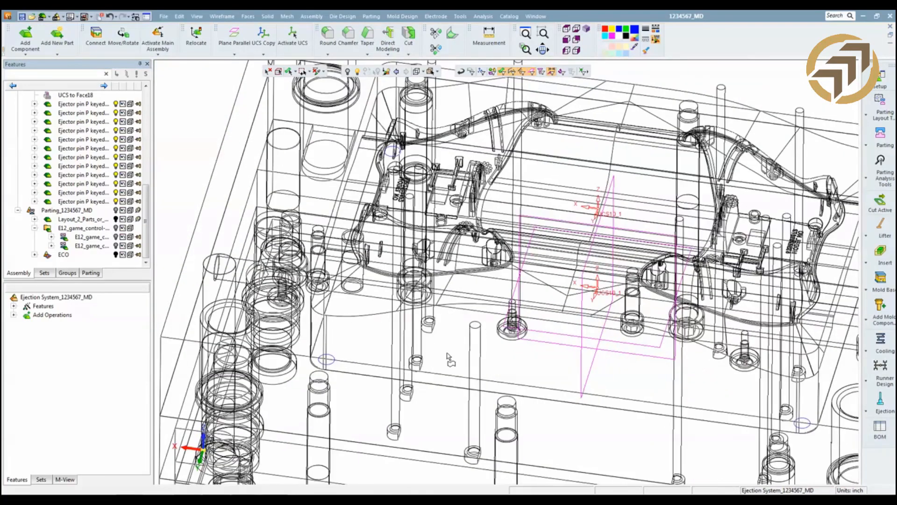
Return to shaded display and hide the B plate and the core insert to expose the ejector pins.
key("ctrl+w")
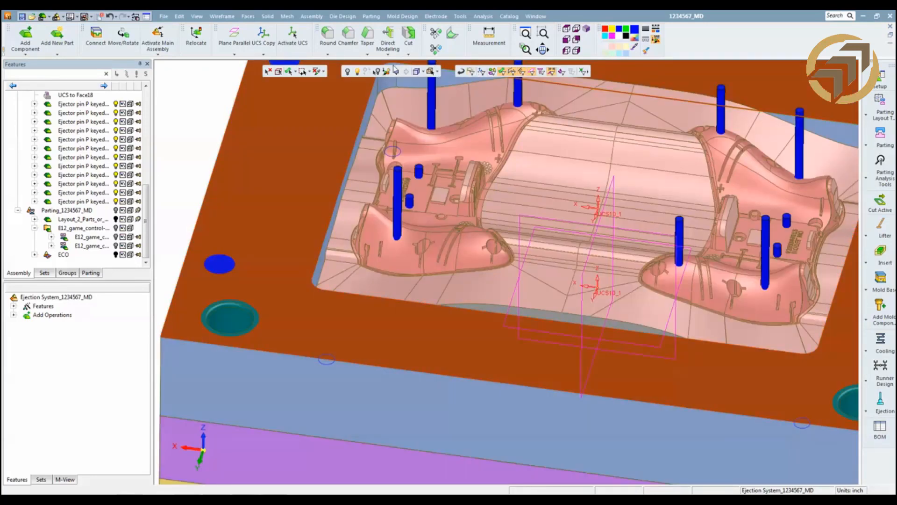
left_click(348, 71)
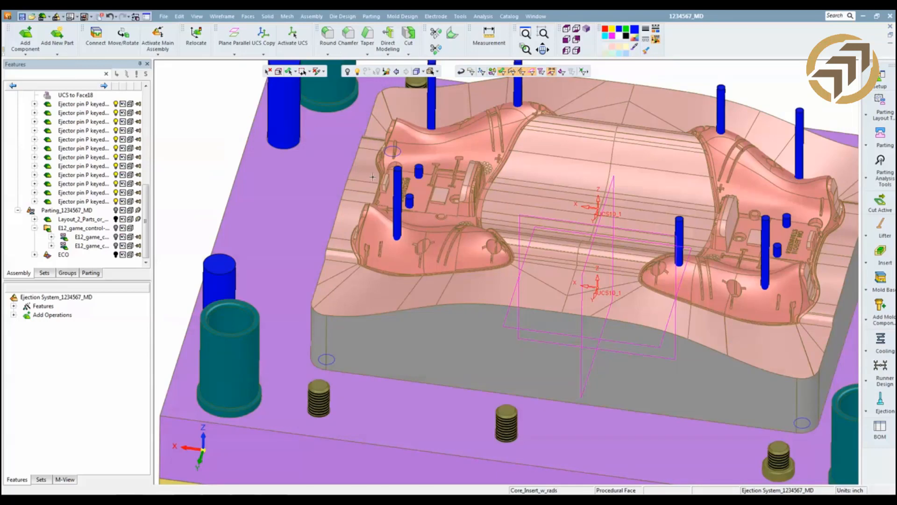
left_click(443, 338)
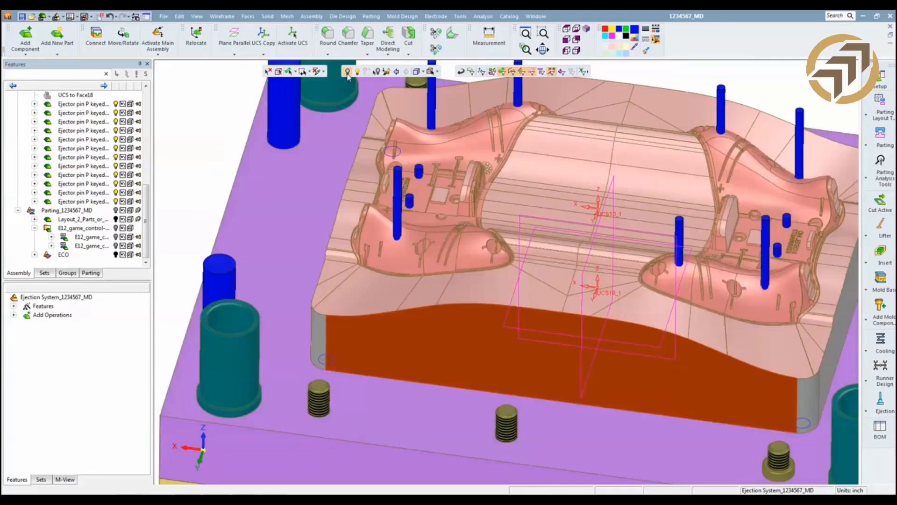
left_click(348, 71)
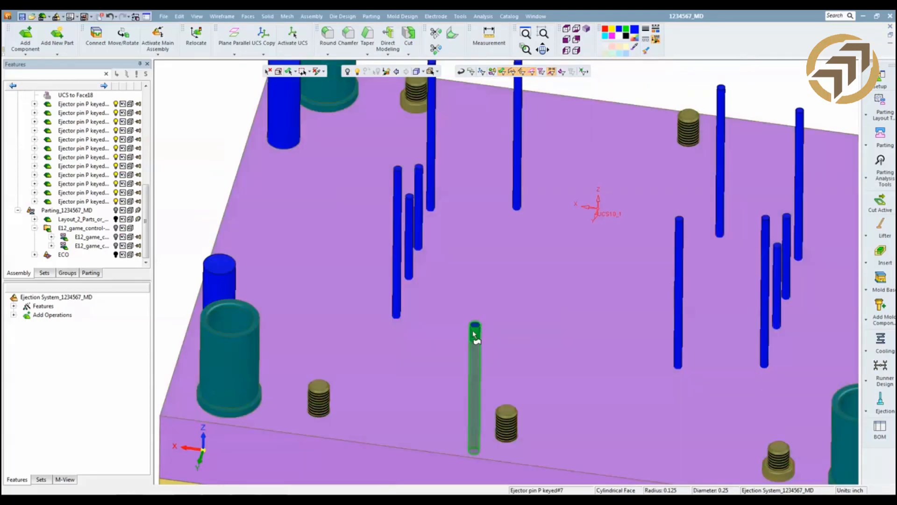
Open the l1 length dimension of the 0.25 diameter ejector pin for editing.
double_click(475, 334)
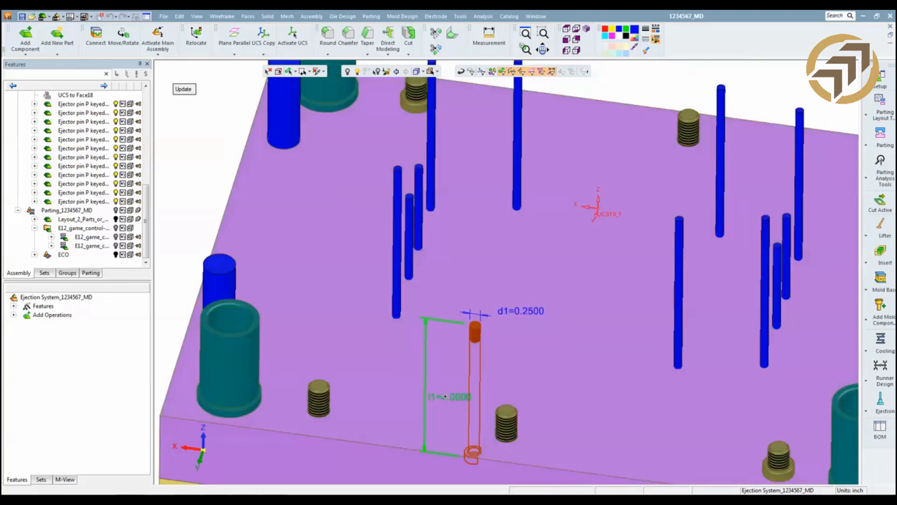
left_click(448, 398)
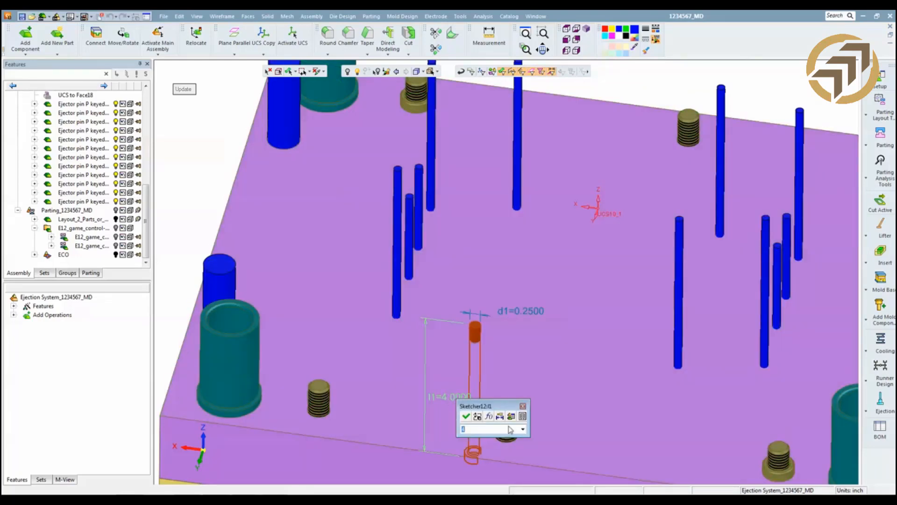
Set the length of the 0.25 ejector pin to 8 and leave its dimension editing.
left_click(523, 429)
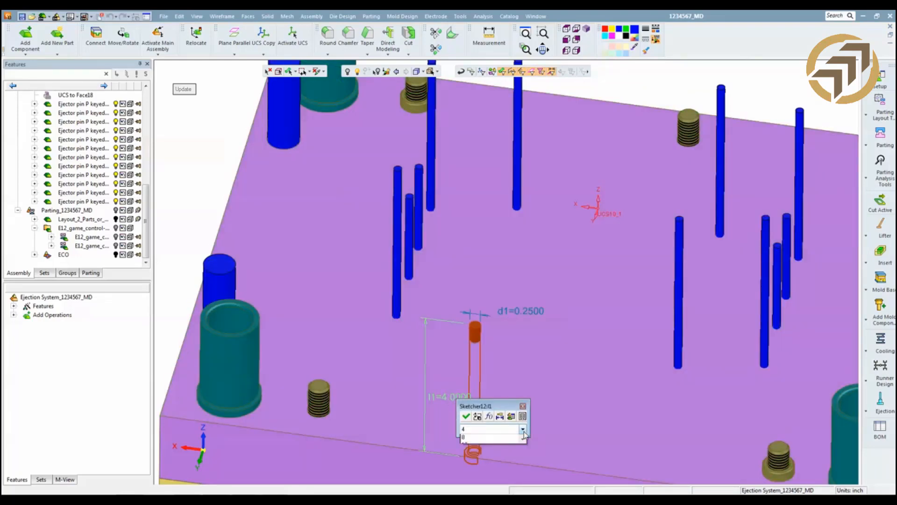
left_click(467, 454)
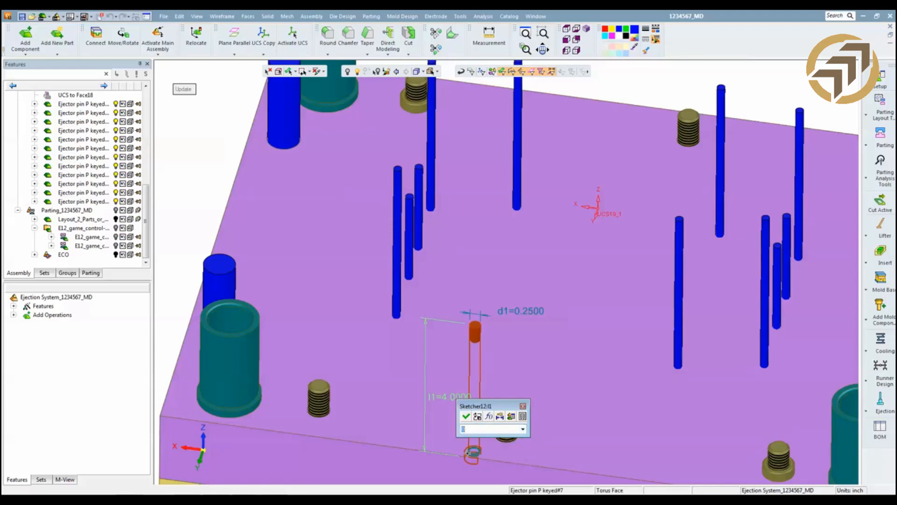
left_click(466, 416)
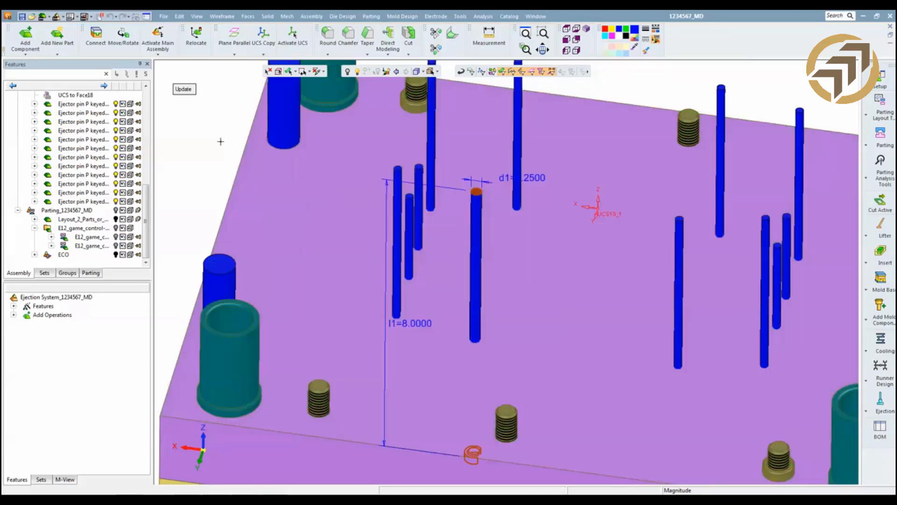
middle_click(207, 135)
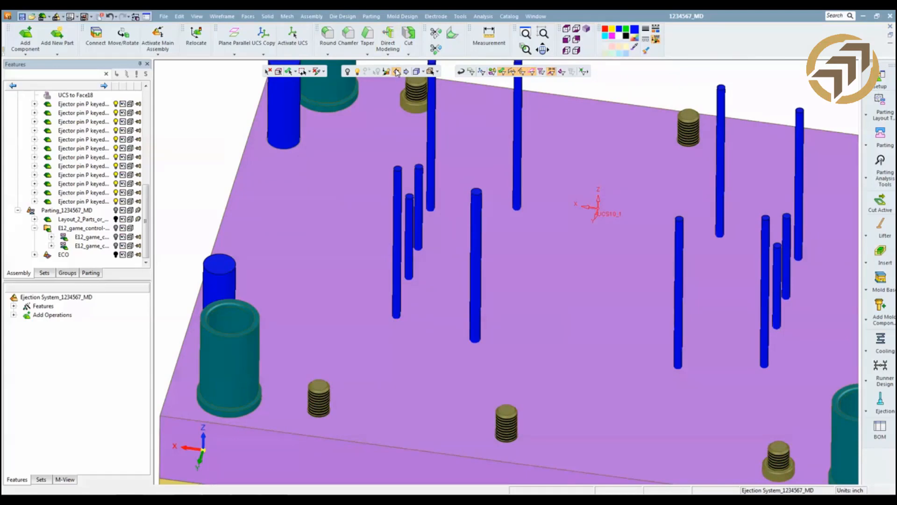
Restore the earlier display state so the B plate and core insert are shown again around the ejector pins.
left_click(397, 71)
left_click(397, 71)
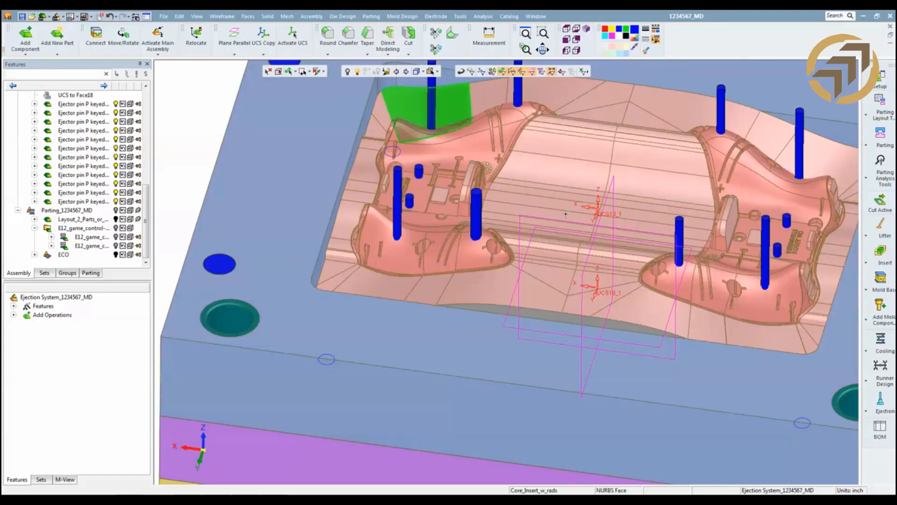
right_click_drag(556, 206, 543, 227, "ctrl")
left_click_drag(543, 204, 544, 191, "ctrl")
middle_click_drag(544, 191, 496, 217, "ctrl")
mouse_move(497, 216)
left_mouse_down("ctrl")
mouse_move(495, 206)
mouse_move(500, 233)
left_mouse_up("ctrl")
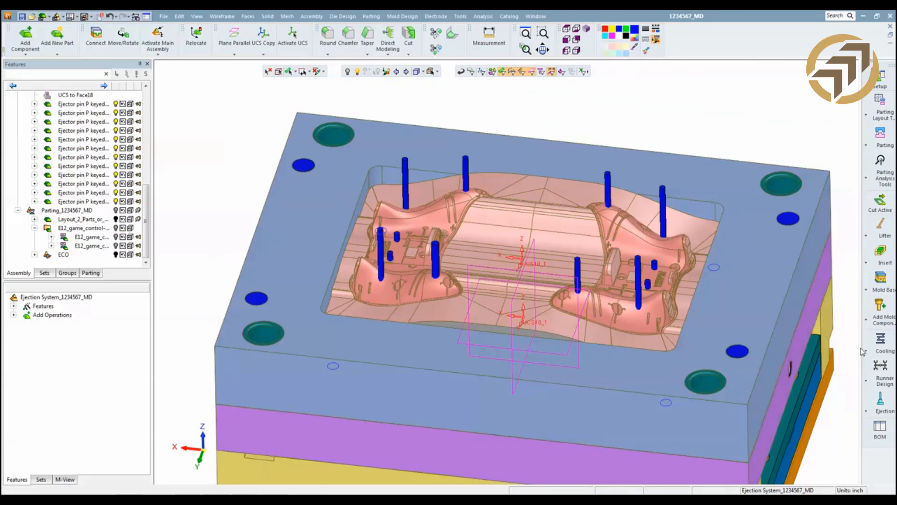
Start an Ejector Trim and select all the keyed ejector pins across the core insert as the objects to cut.
left_click(883, 409)
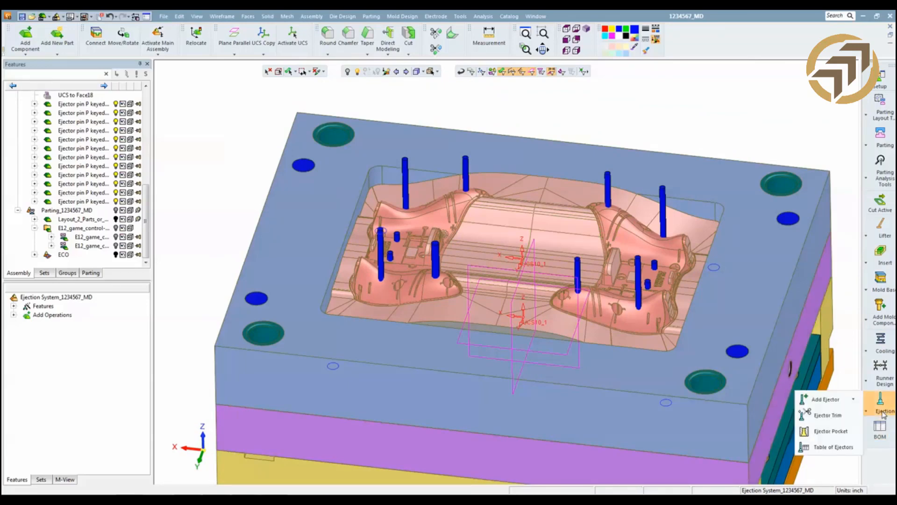
left_click(828, 415)
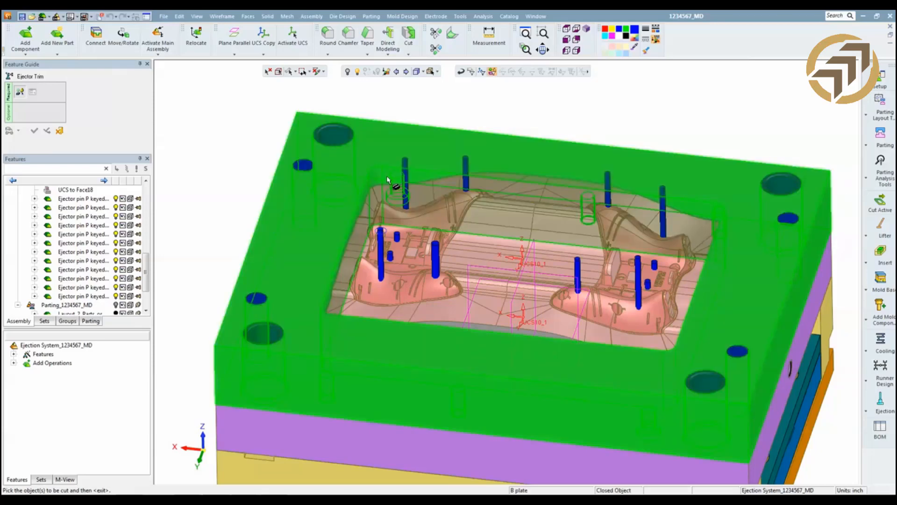
middle_click_drag(387, 176, 405, 148)
left_click_drag(358, 108, 730, 135)
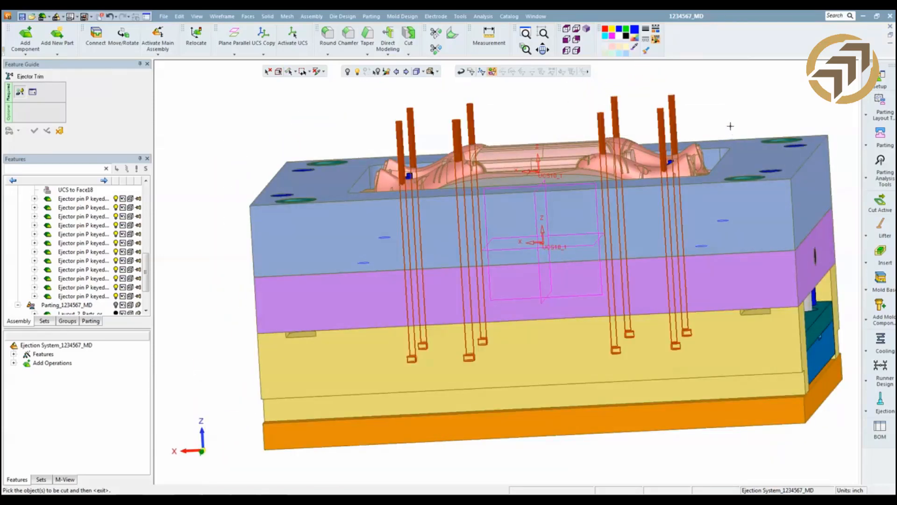
middle_click_drag(506, 176, 467, 164)
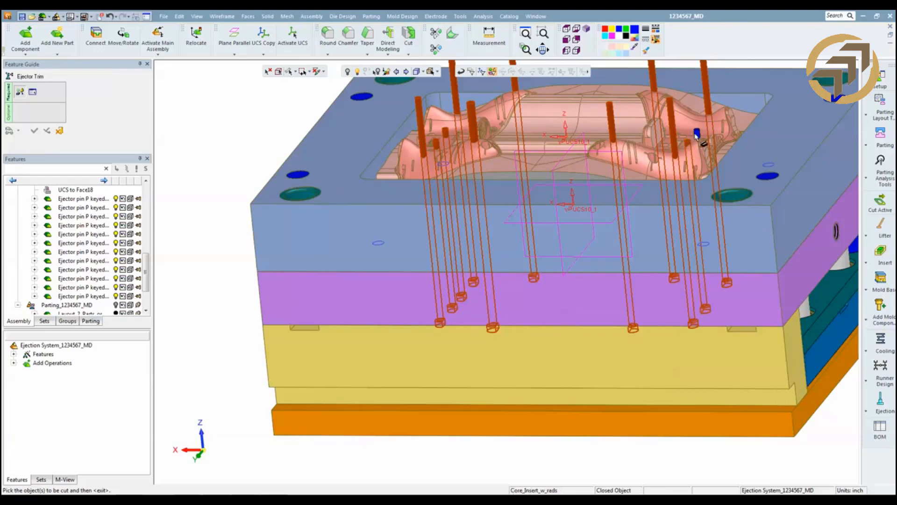
middle_click(697, 133)
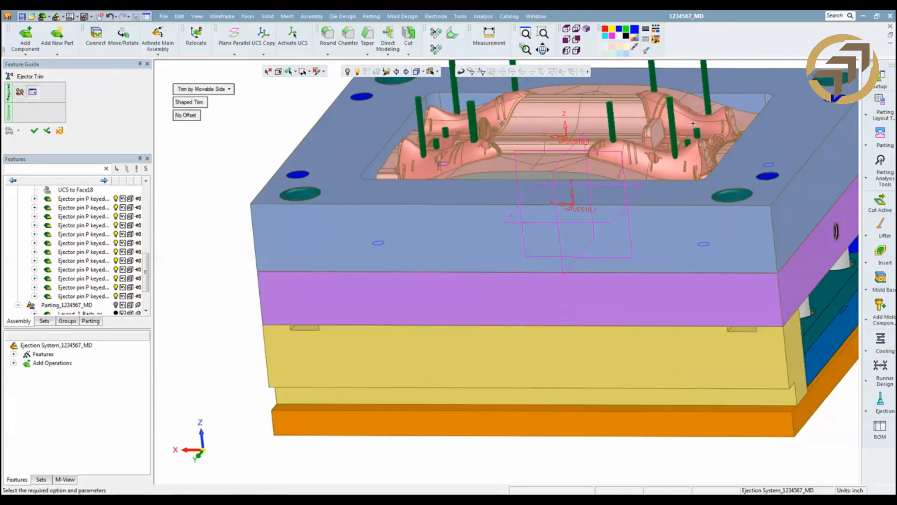
Try the Flat Trim type with its Max, Mid and Min options and return to Shaped Trim.
left_click(371, 16)
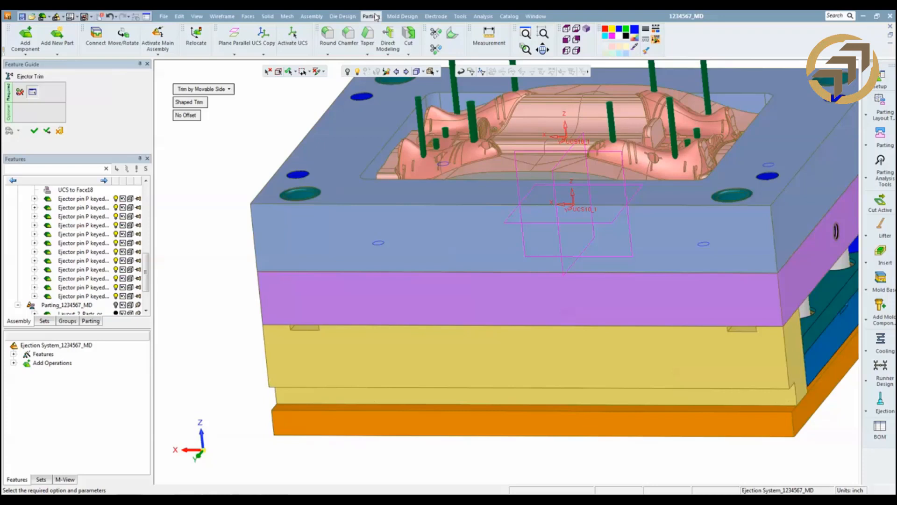
left_click(199, 102)
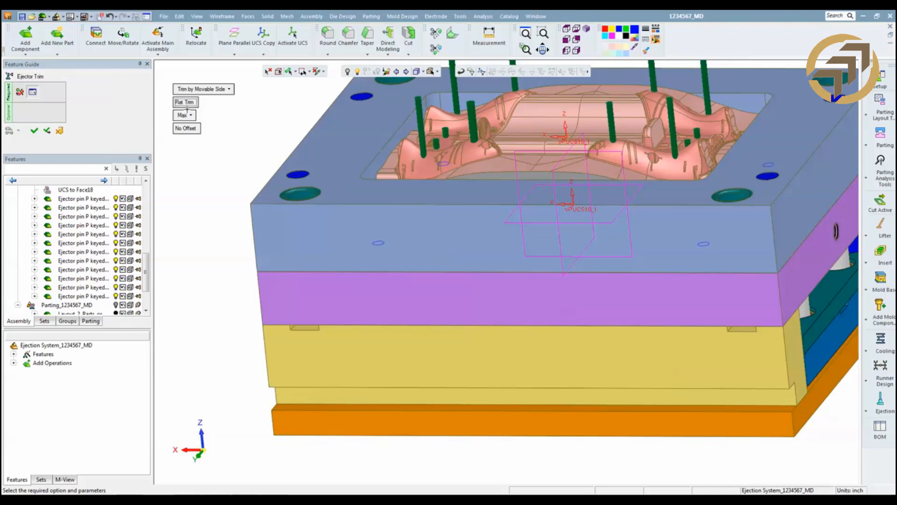
left_click(192, 115)
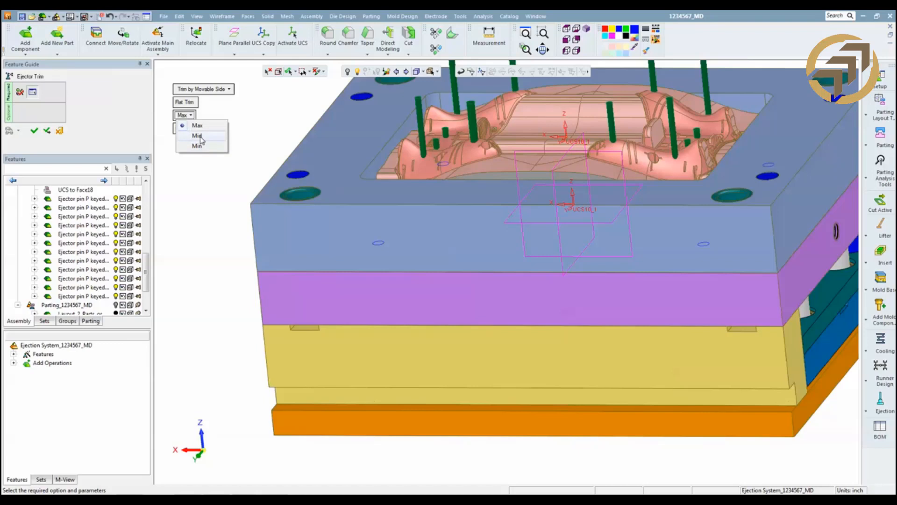
left_click(193, 102)
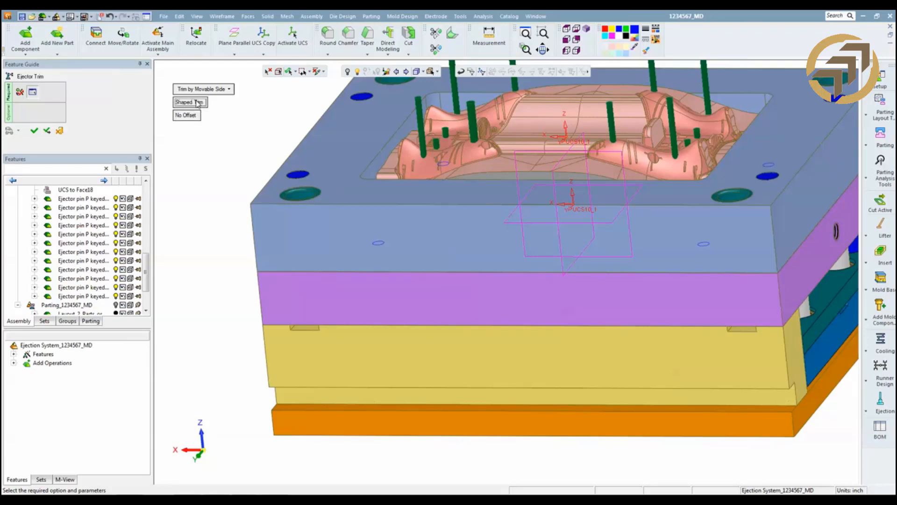
Enable the offset with a Delta Z of 0.015 and apply the shaped trim by the movable side to the pins.
left_click(187, 115)
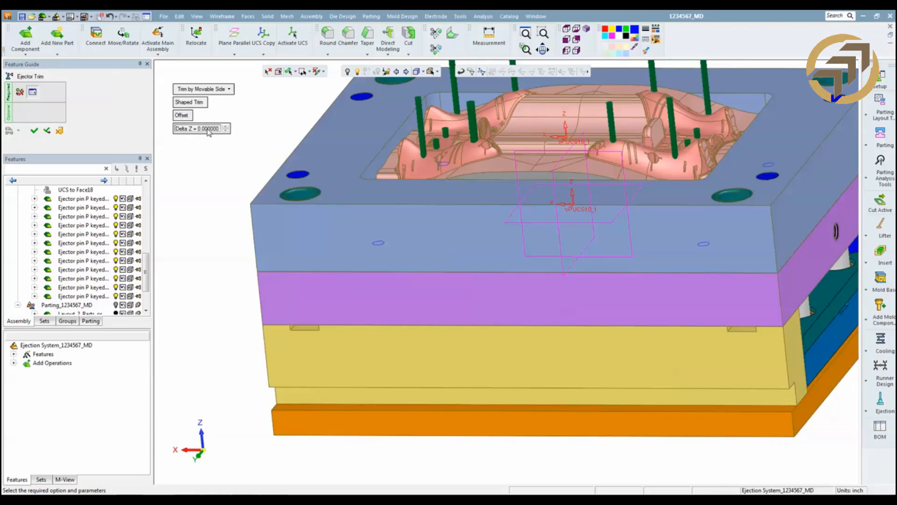
left_click(208, 133)
type("015")
key("Return")
left_click(35, 130)
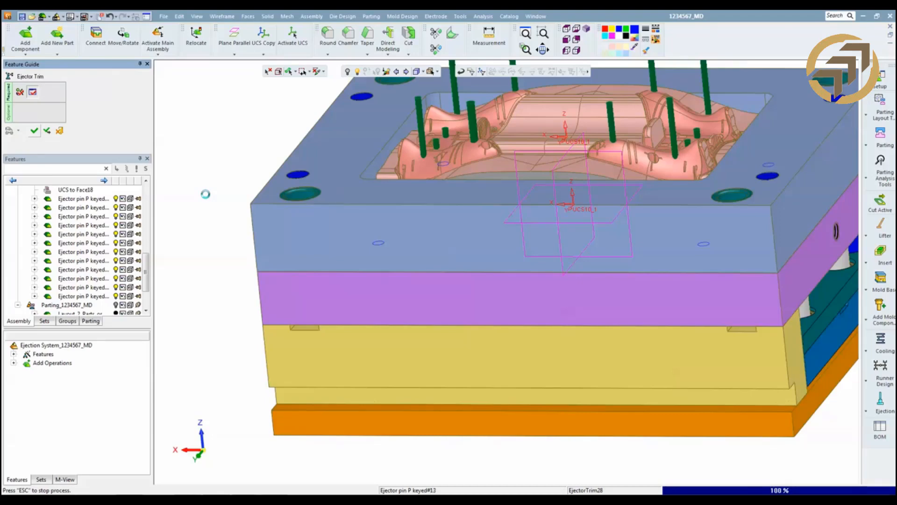
Inspect the trimmed ejector pin tips against the core insert's curved and flat surfaces from several angles.
scroll(476, 256, "up", 6)
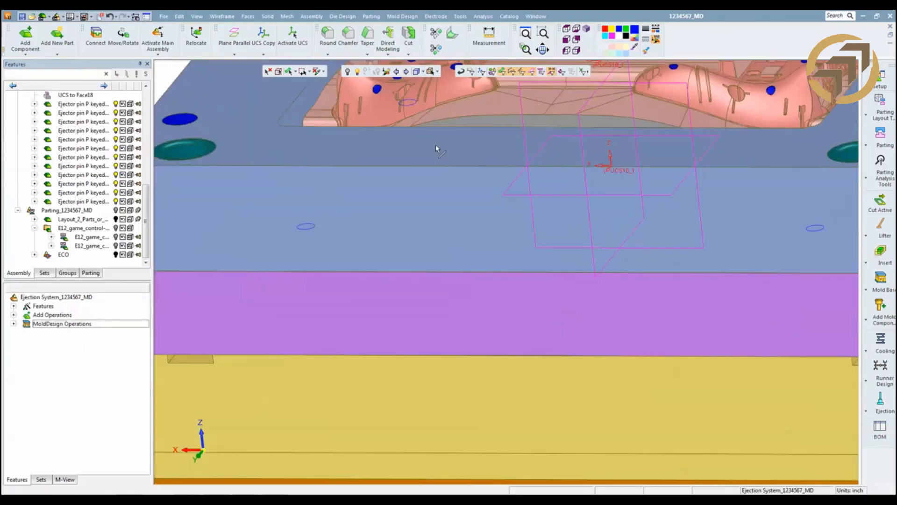
scroll(540, 312, "up", 8)
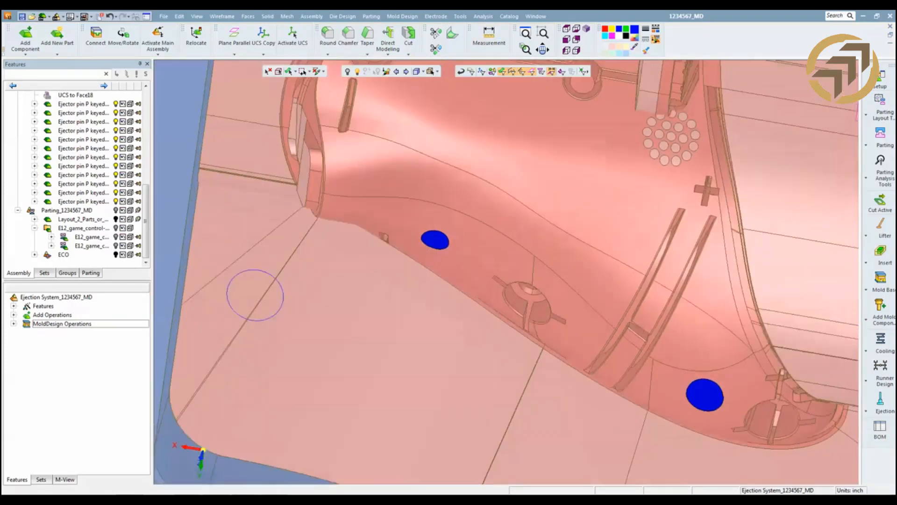
middle_click_drag(541, 313, 498, 181, "ctrl")
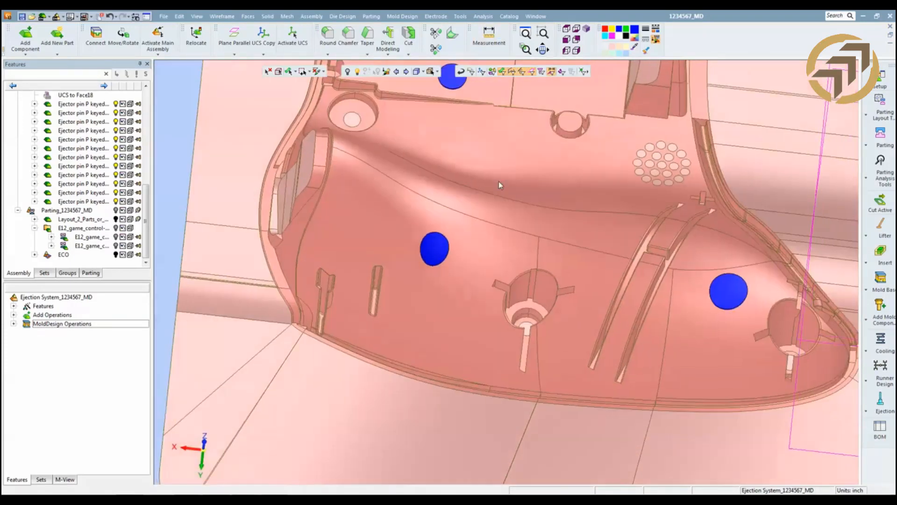
scroll(546, 219, "down", 3)
left_click_drag(544, 206, 510, 400, "ctrl")
scroll(493, 177, "up", 3)
left_click_drag(492, 178, 446, 306, "ctrl")
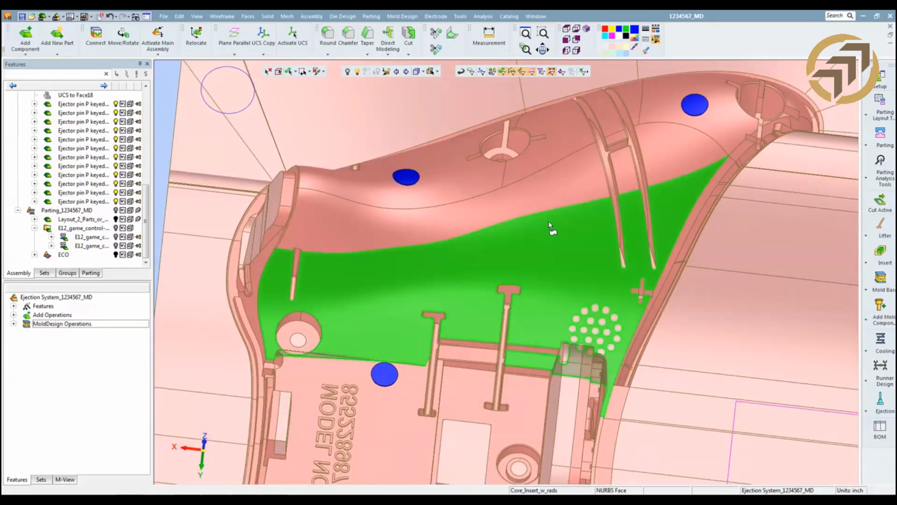
left_click_drag(444, 319, 488, 222, "ctrl")
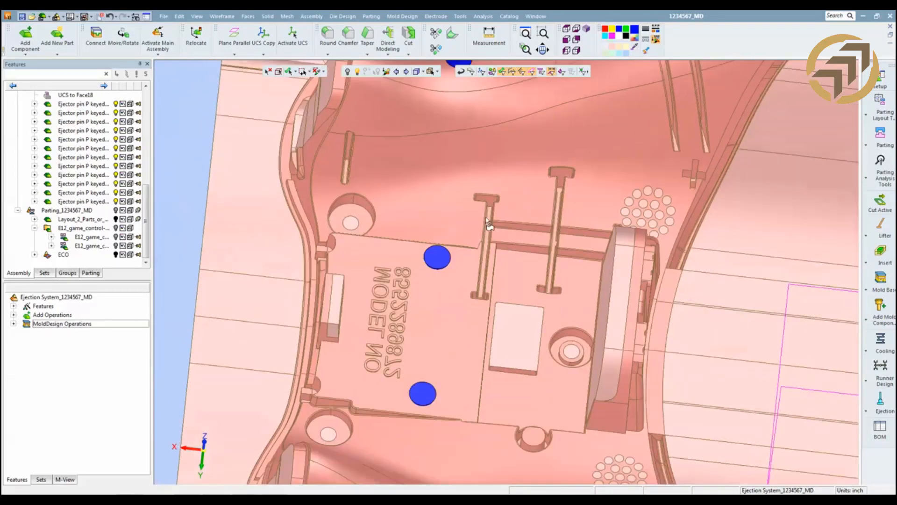
right_click_drag(486, 218, 472, 321, "ctrl")
left_click_drag(472, 321, 463, 163, "ctrl")
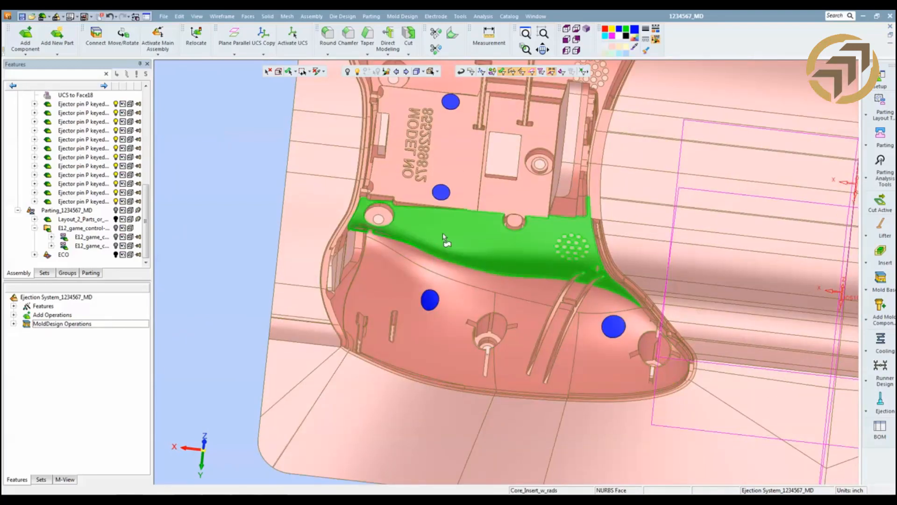
left_click_drag(444, 238, 434, 328, "ctrl")
middle_click_drag(449, 221, 573, 298, "ctrl")
right_click_drag(489, 451, 517, 155, "ctrl")
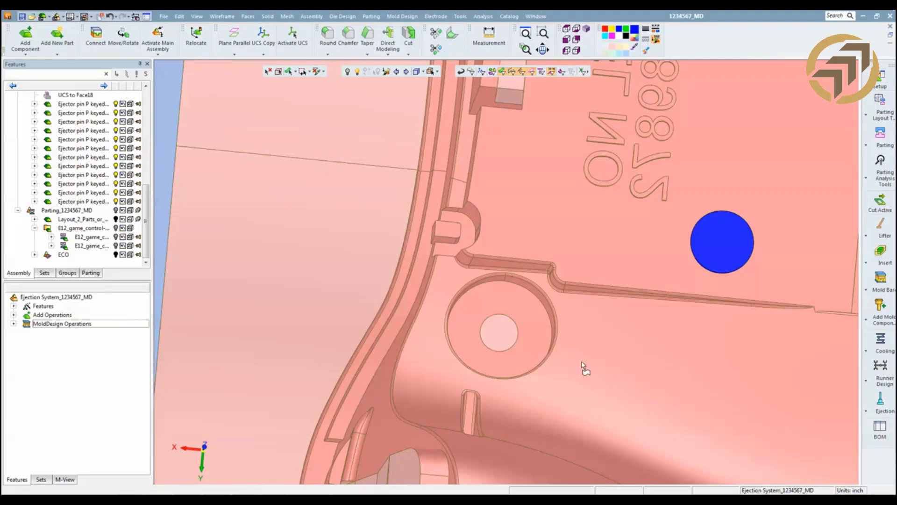
left_click_drag(582, 362, 665, 393, "ctrl")
middle_click_drag(666, 390, 551, 302, "ctrl")
right_click_drag(560, 350, 560, 374, "ctrl")
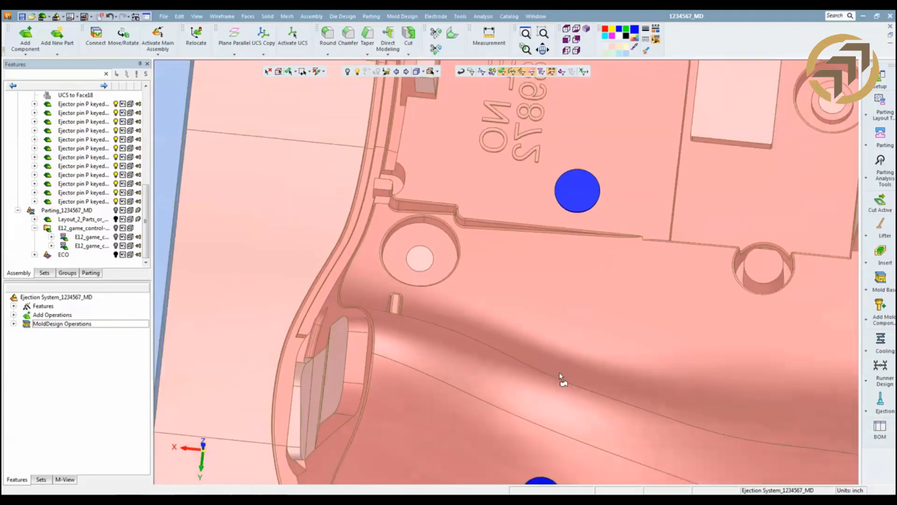
middle_click_drag(547, 414, 528, 400, "ctrl")
mouse_move(561, 397)
left_mouse_down("ctrl")
mouse_move(564, 346)
mouse_move(613, 315)
mouse_move(637, 334)
mouse_move(646, 322)
mouse_move(601, 369)
mouse_move(415, 358)
mouse_move(553, 267)
mouse_move(431, 291)
mouse_move(405, 163)
mouse_move(329, 224)
mouse_move(353, 146)
mouse_move(493, 433)
left_mouse_up("ctrl")
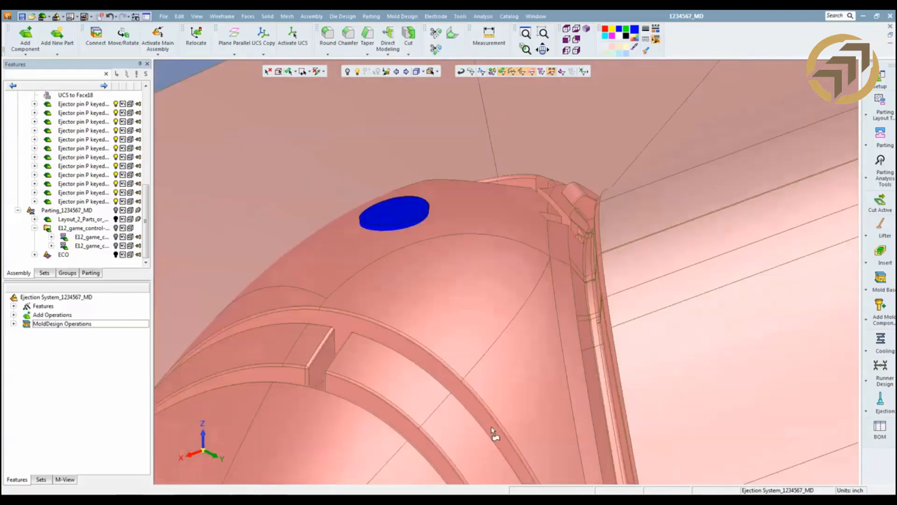
scroll(611, 322, "down", 5)
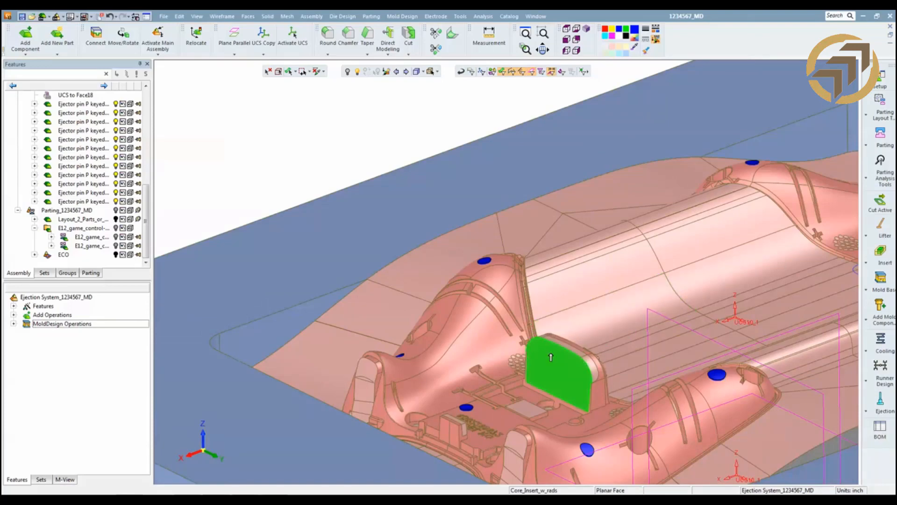
left_click_drag(551, 357, 589, 262, "ctrl")
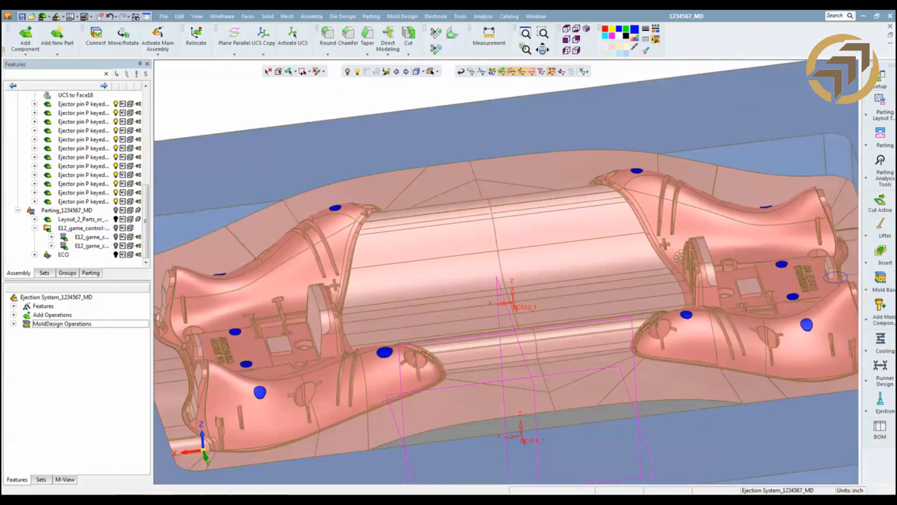
Start an Ejector Pocket and select all the trimmed keyed ejector pins below the support plate.
left_click(883, 407)
left_click(822, 430)
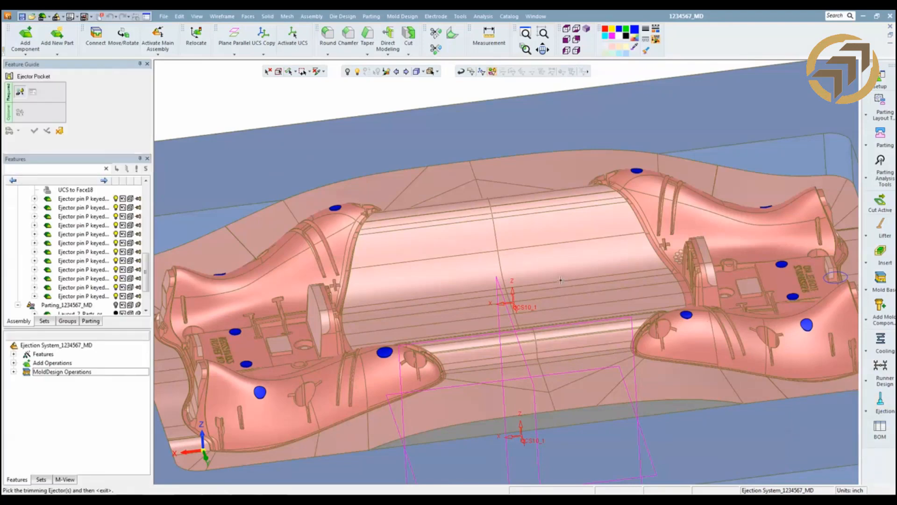
right_click_drag(522, 207, 529, 366, "ctrl")
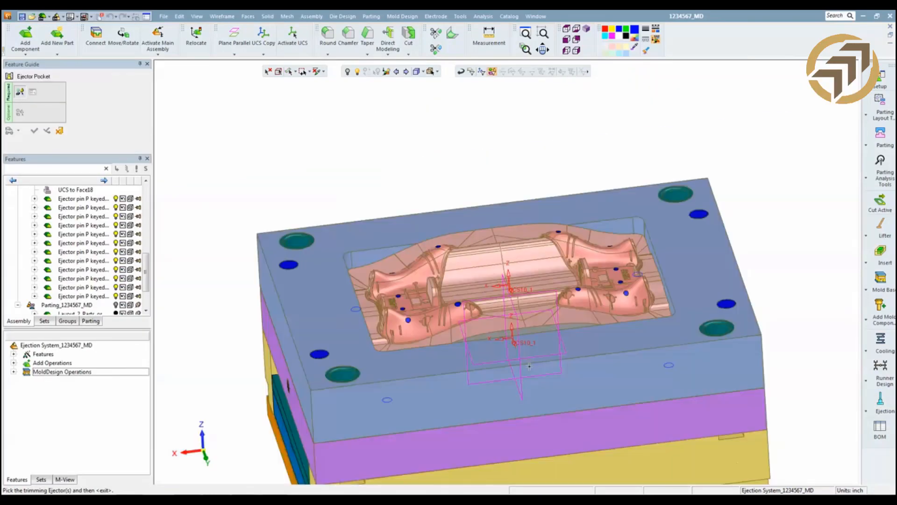
left_click_drag(529, 367, 523, 348, "ctrl")
middle_click_drag(479, 419, 486, 295, "ctrl")
left_click_drag(487, 295, 563, 291, "ctrl")
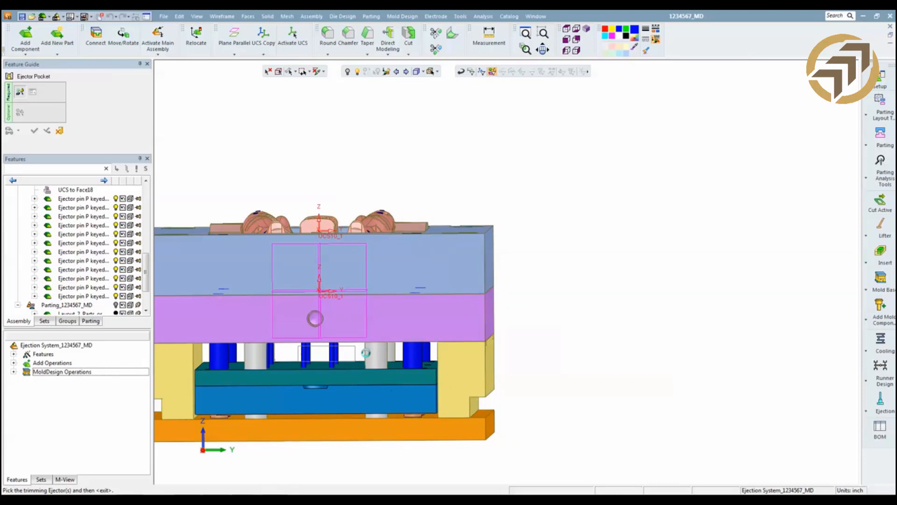
left_click(379, 349)
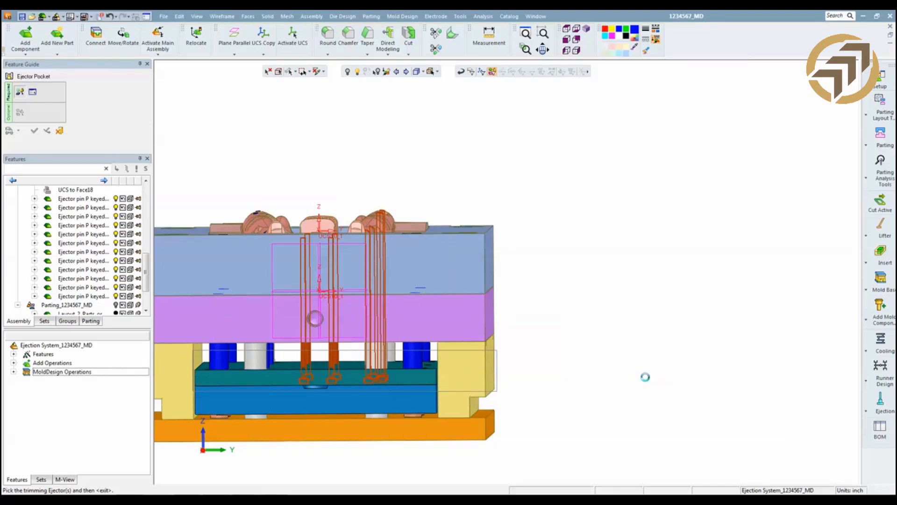
middle_click_drag(639, 382, 528, 371)
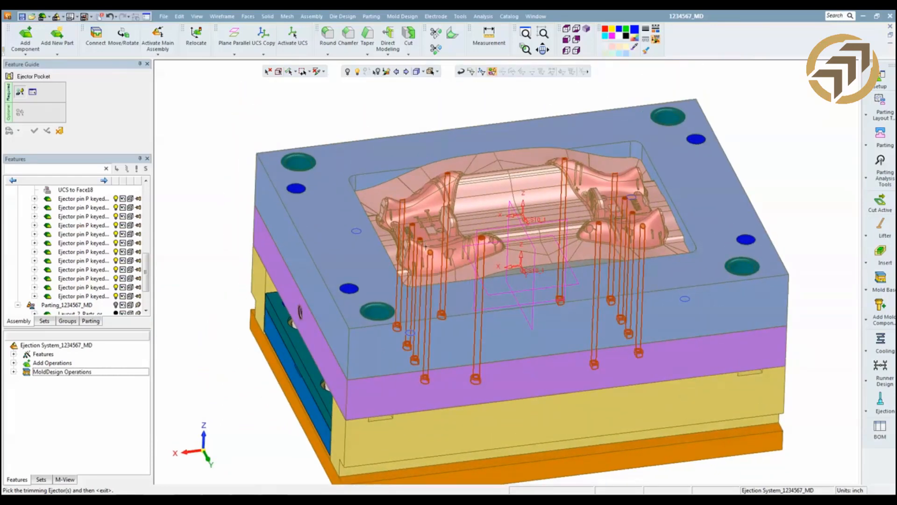
middle_click(228, 174)
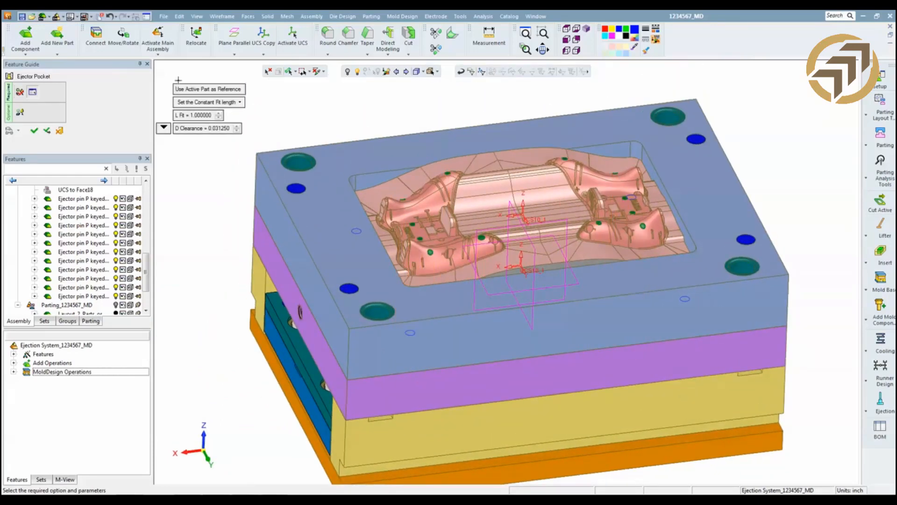
Keep the constant fit length option for the ejector pocket and view the picture explaining its L Fit and D Clearance dimensions.
left_click(213, 103)
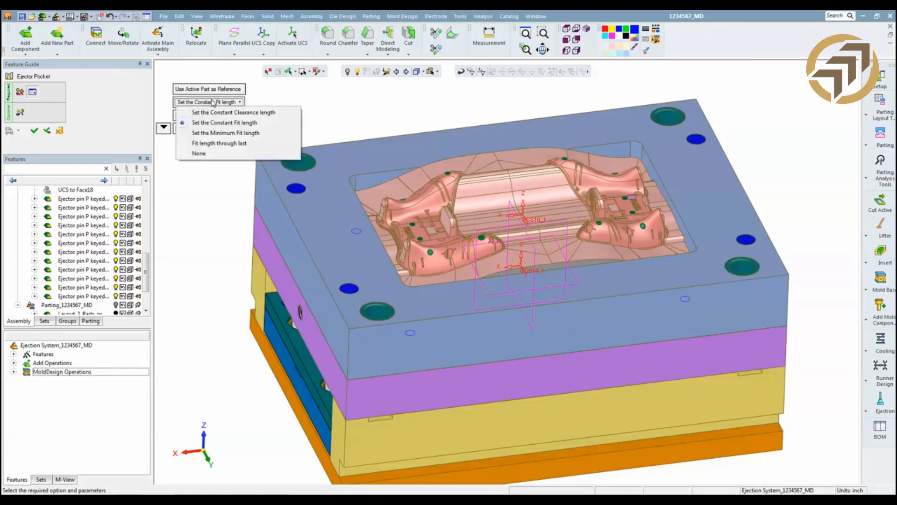
left_click(232, 123)
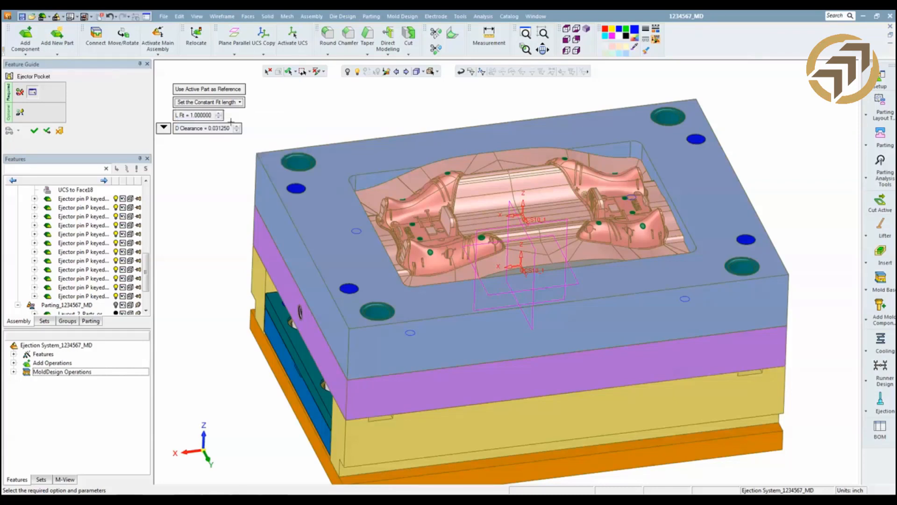
left_click(163, 129)
left_click(183, 168)
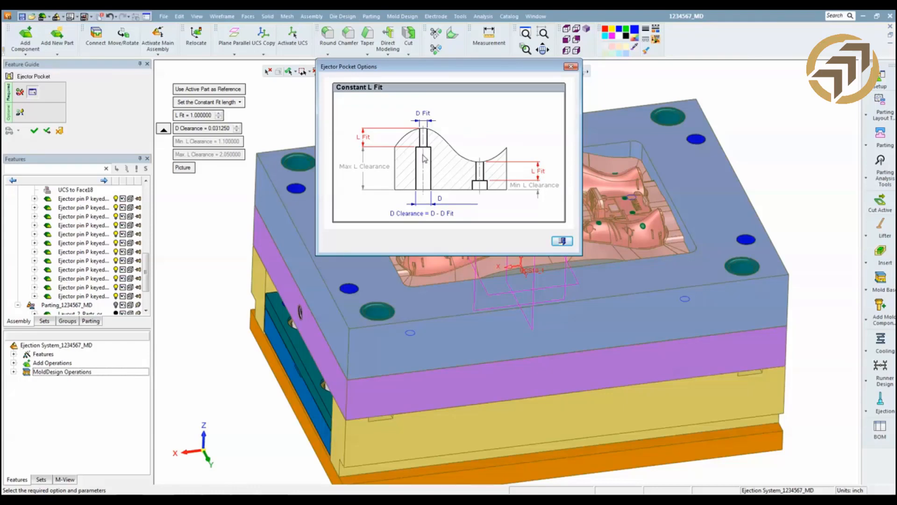
left_click(562, 240)
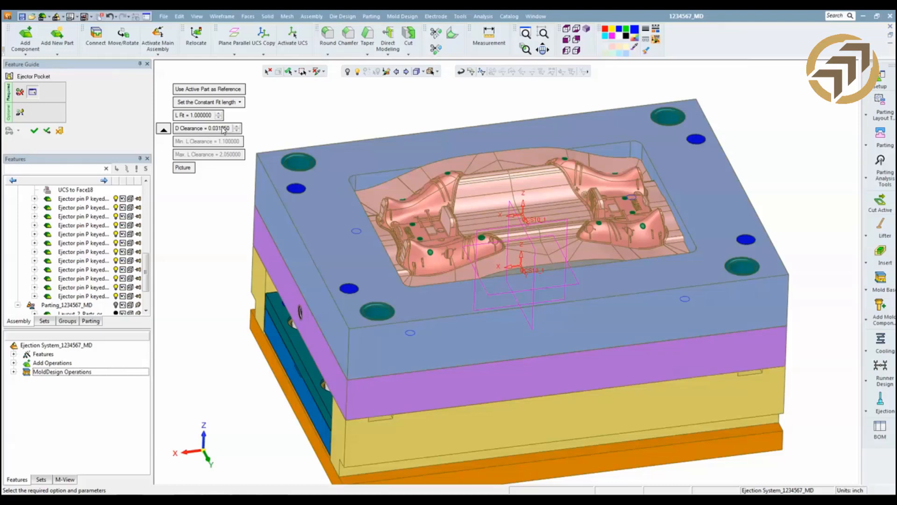
Set the pocket's L Fit to 0.75 and cut the ejector pockets.
left_click(201, 115)
key("BackSpace")
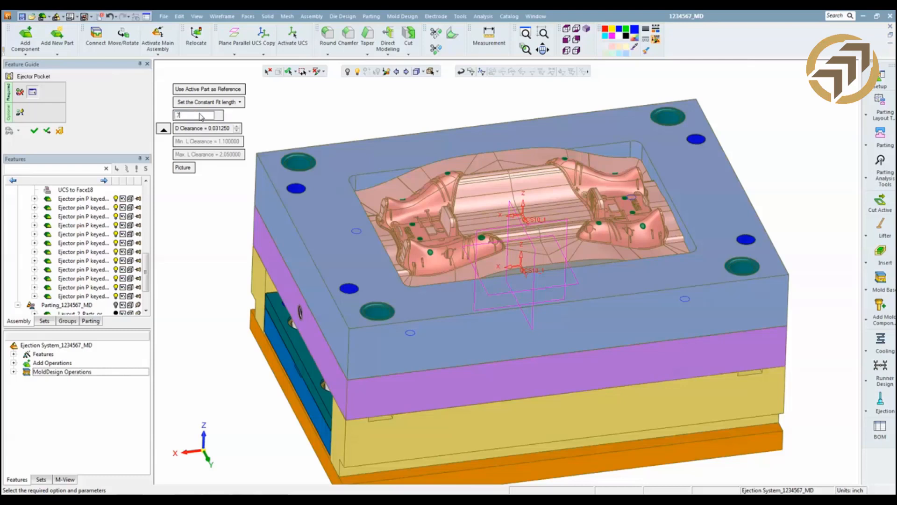
type(".75")
key("Return")
left_click(34, 132)
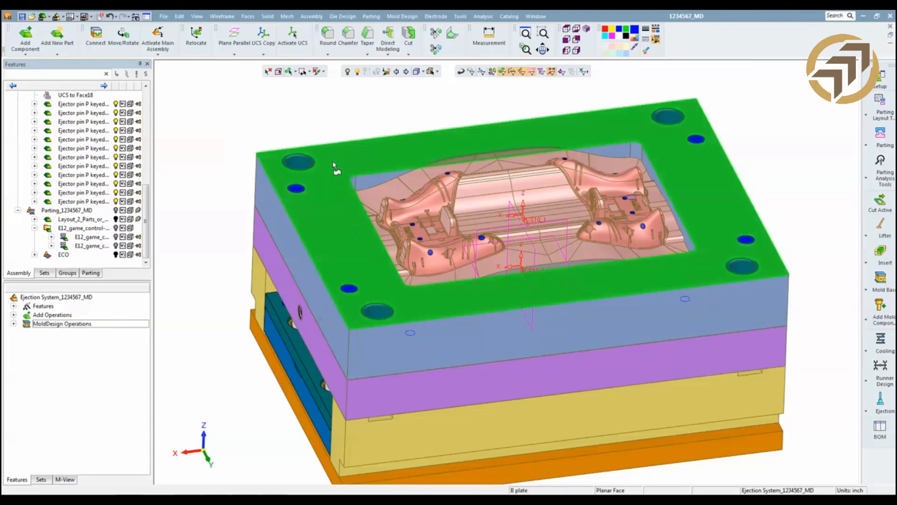
Hide the B plate and display the core insert as transparent.
left_click(335, 166)
left_click(348, 72)
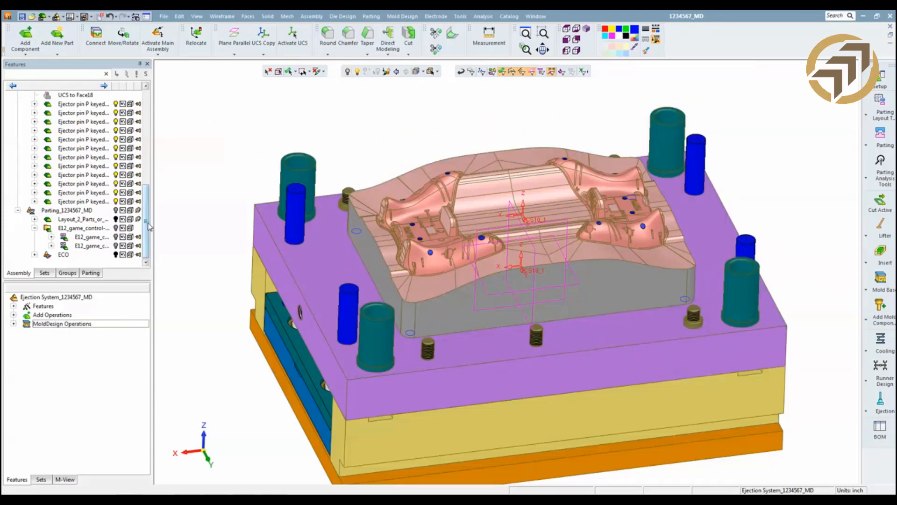
scroll(150, 219, "up", 1)
left_click_drag(150, 215, 158, 154)
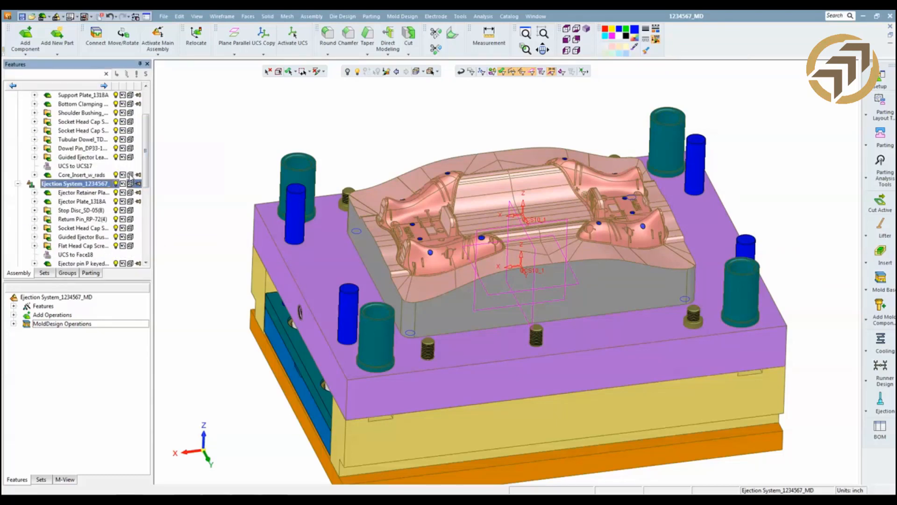
left_click(130, 174)
left_click(130, 174)
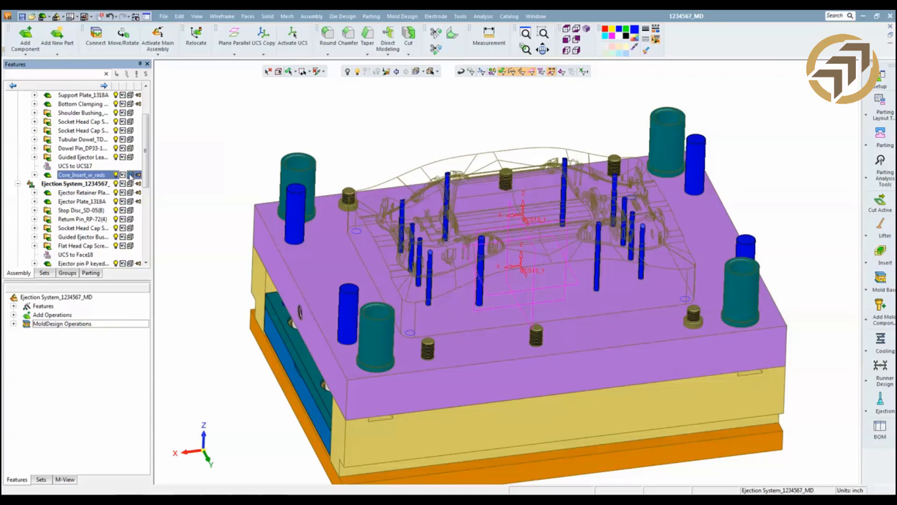
left_click(130, 175)
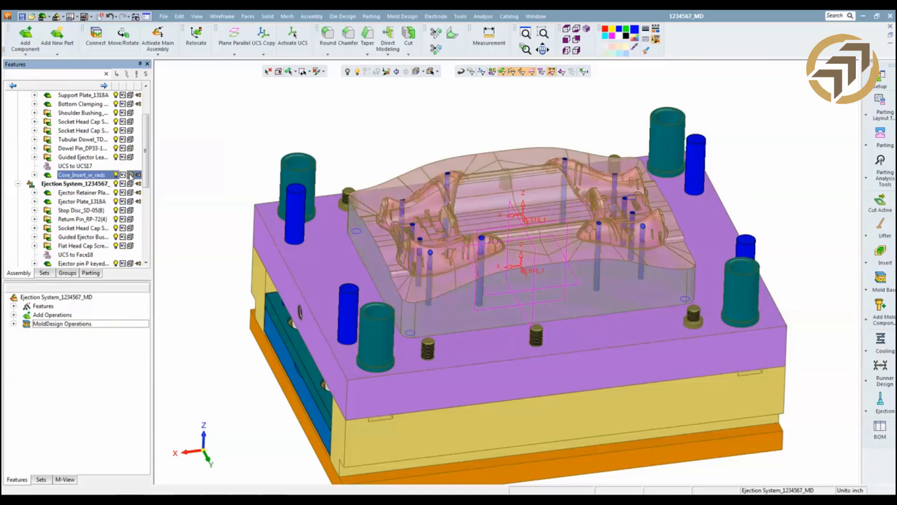
Examine the fit and clearance sections of the pin pockets inside the transparent core insert from several angles.
scroll(372, 326, "up", 6)
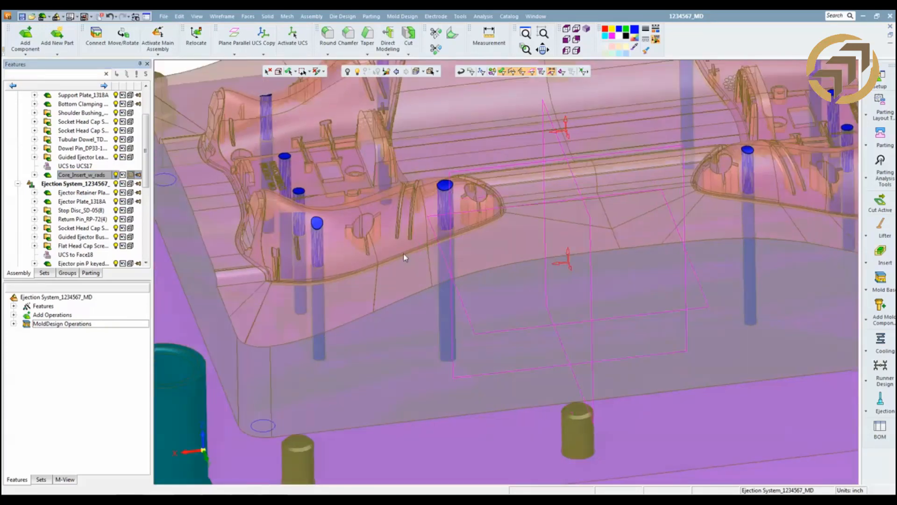
scroll(474, 279, "up", 5)
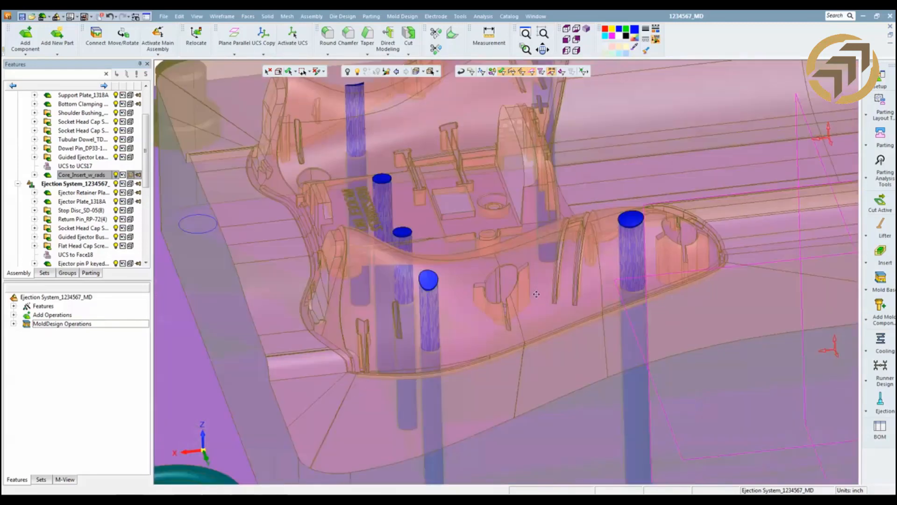
middle_click_drag(546, 296, 474, 310)
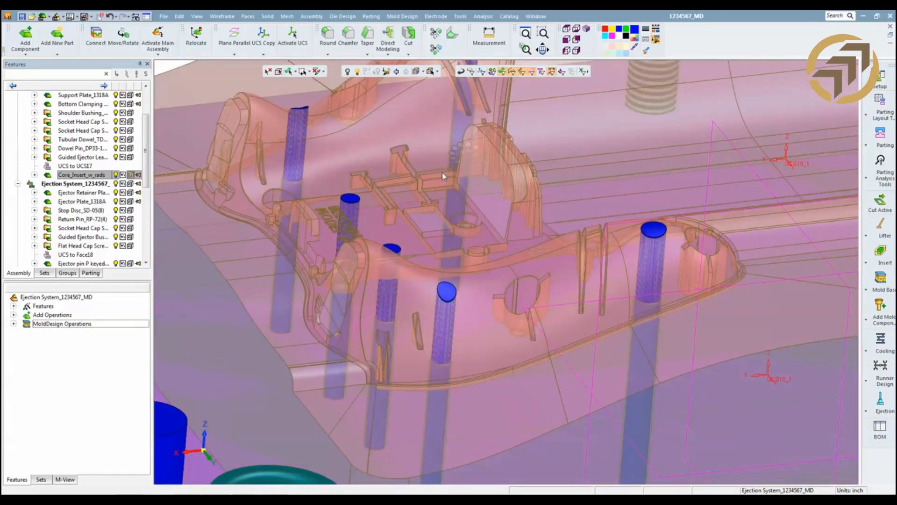
middle_click_drag(442, 176, 394, 302, "ctrl")
left_click_drag(500, 240, 481, 257, "ctrl")
right_click_drag(612, 187, 673, 258, "ctrl")
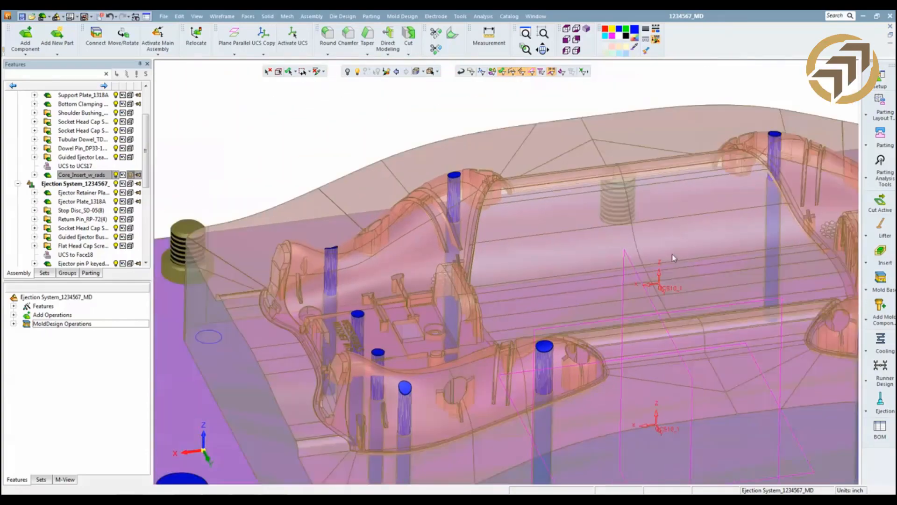
middle_click_drag(574, 247, 383, 242, "ctrl")
mouse_move(611, 314)
left_mouse_down("ctrl")
mouse_move(596, 330)
mouse_move(593, 317)
mouse_move(618, 313)
left_mouse_up("ctrl")
right_click_drag(617, 313, 497, 344, "ctrl")
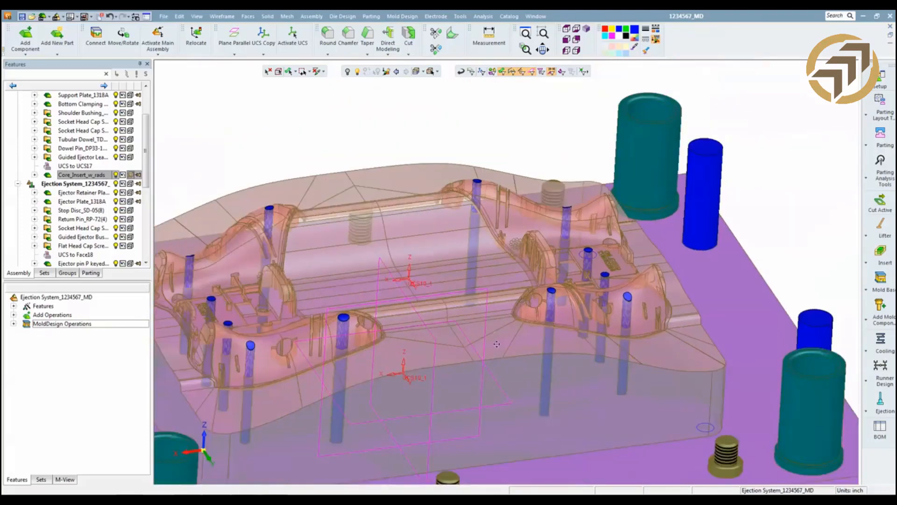
middle_click_drag(497, 344, 640, 206, "ctrl")
right_click_drag(589, 238, 580, 310, "ctrl")
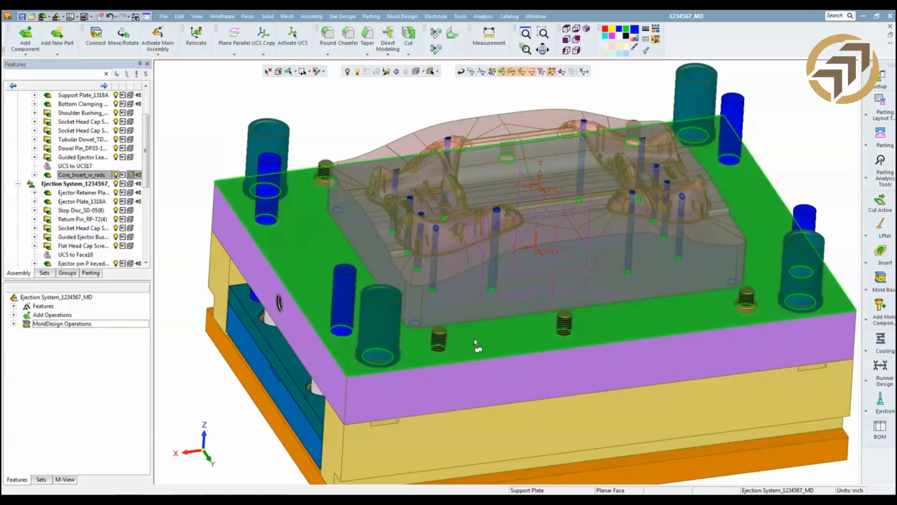
Hide the support plate, C plate#1, the ejector plate and the bottom clamping plate.
scroll(475, 338, "up", 5)
left_click(507, 284)
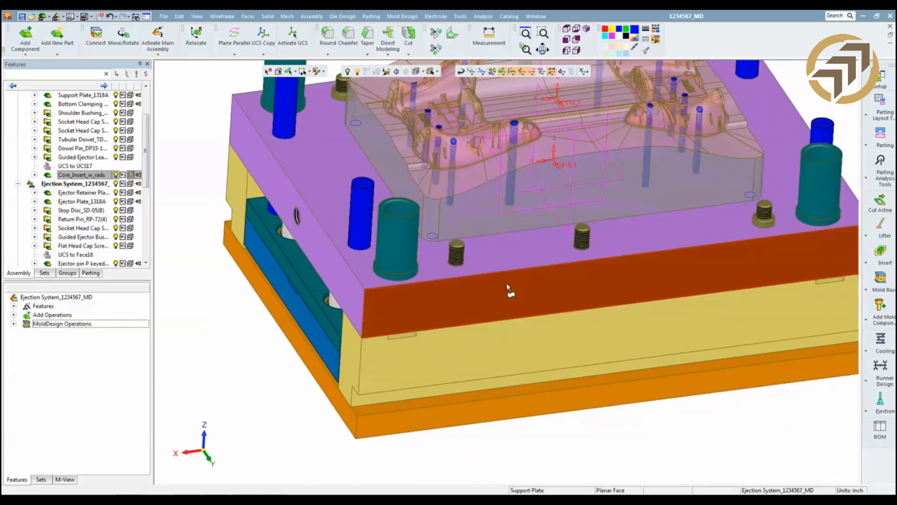
left_click(499, 340)
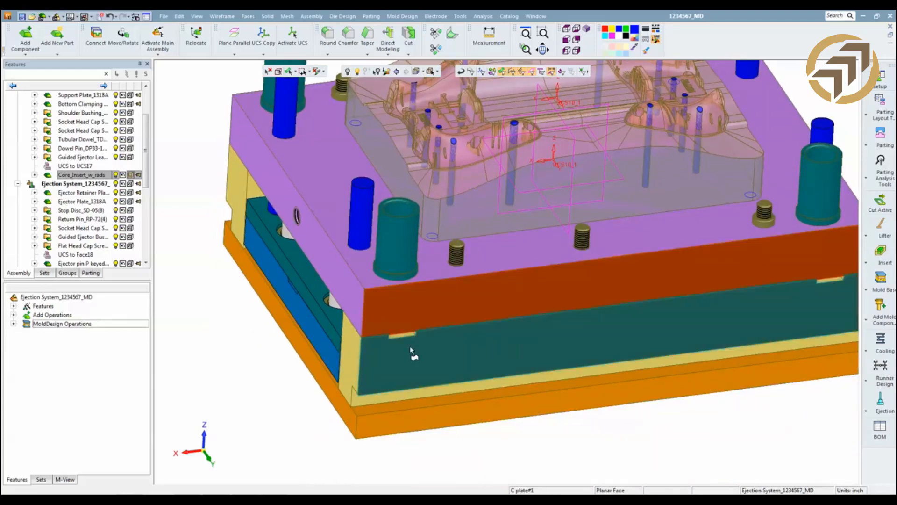
left_click(327, 353)
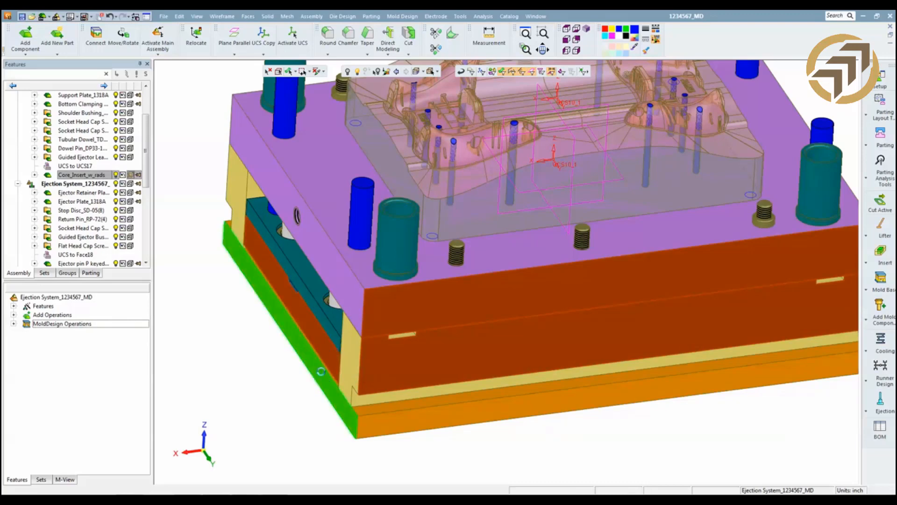
left_click(317, 378)
left_click(347, 71)
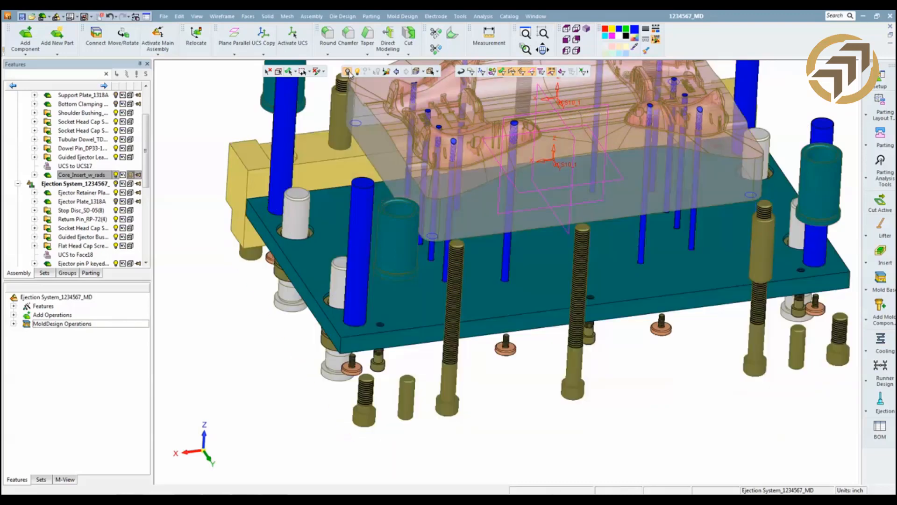
Examine the keyed pin-head pockets on the underside of the ejector retainer plate.
middle_click_drag(509, 306, 532, 260)
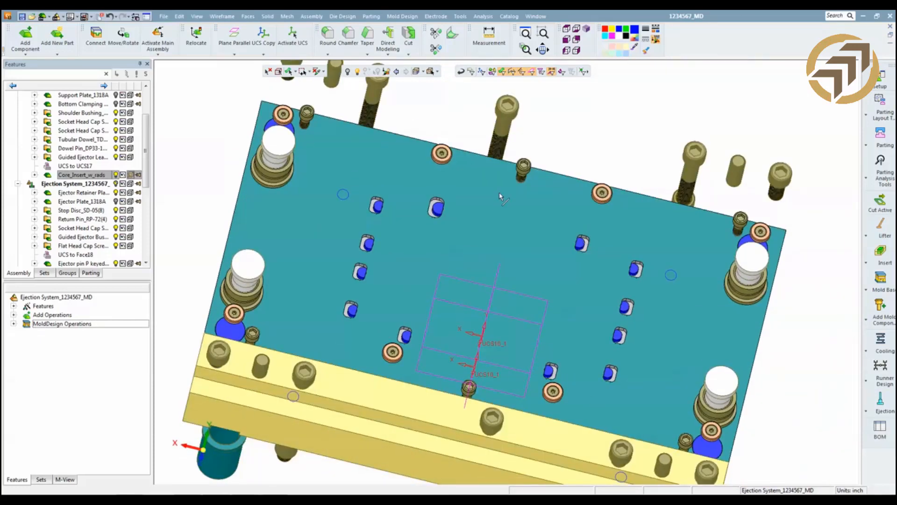
scroll(510, 262, "up", 5)
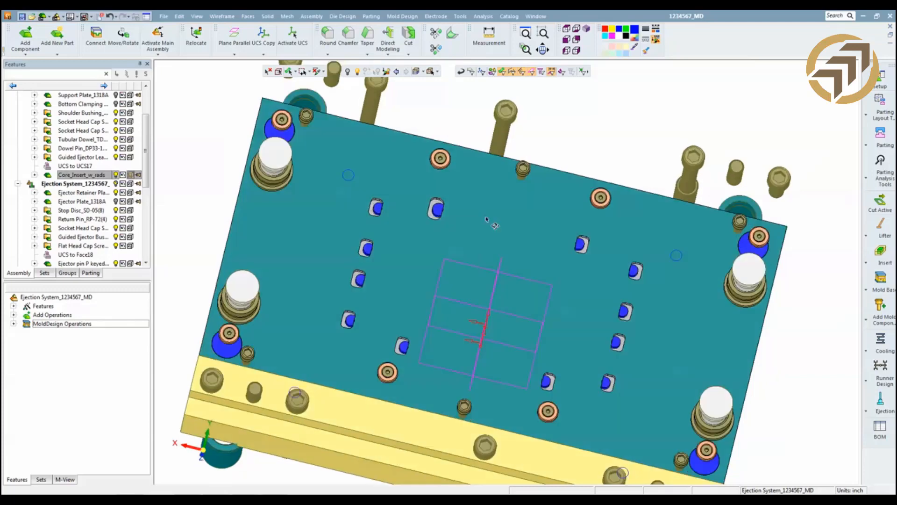
middle_click_drag(404, 206, 527, 288, "ctrl")
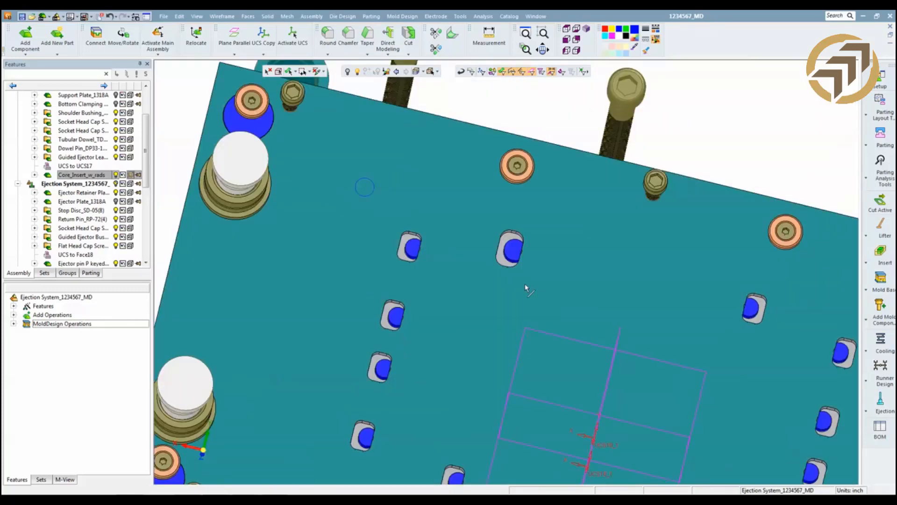
scroll(509, 271, "up", 3)
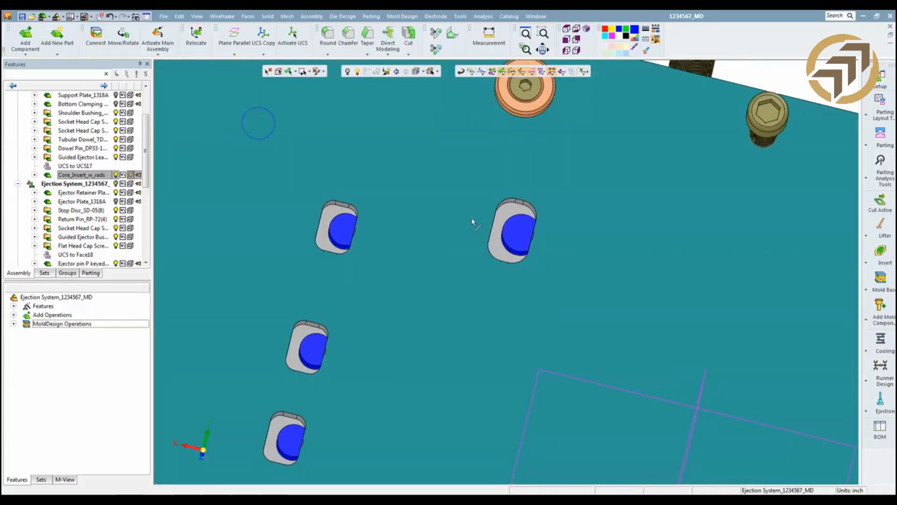
right_click_drag(604, 406, 587, 257, "ctrl")
left_click_drag(587, 257, 569, 391, "ctrl")
right_click_drag(548, 202, 590, 227, "ctrl")
middle_click_drag(590, 227, 592, 318, "ctrl")
left_click_drag(571, 262, 596, 283, "ctrl")
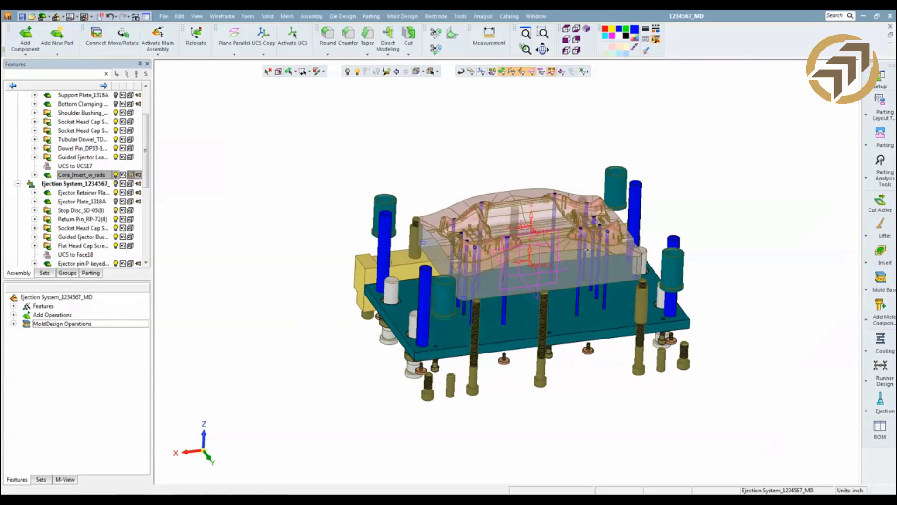
Bring back the plates hidden for the inspection and activate the Movable Side assembly.
left_click(396, 72)
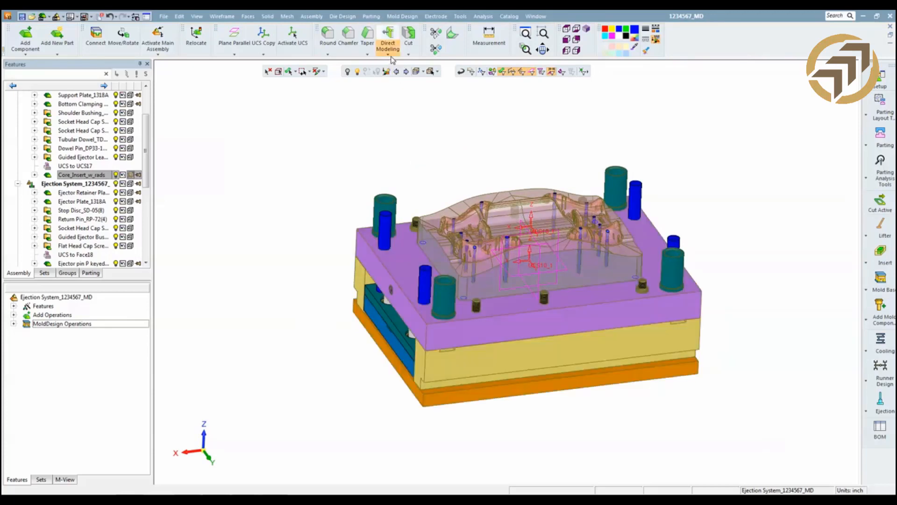
left_click(391, 55)
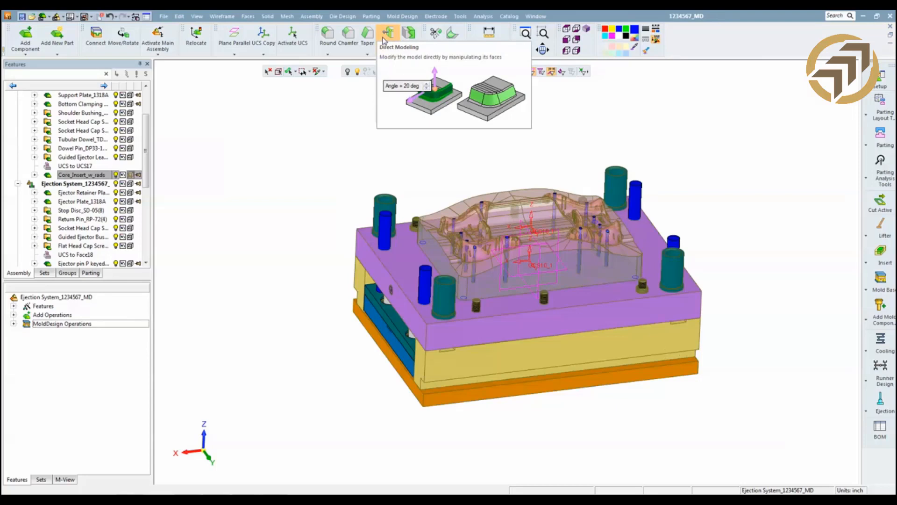
left_click(283, 141)
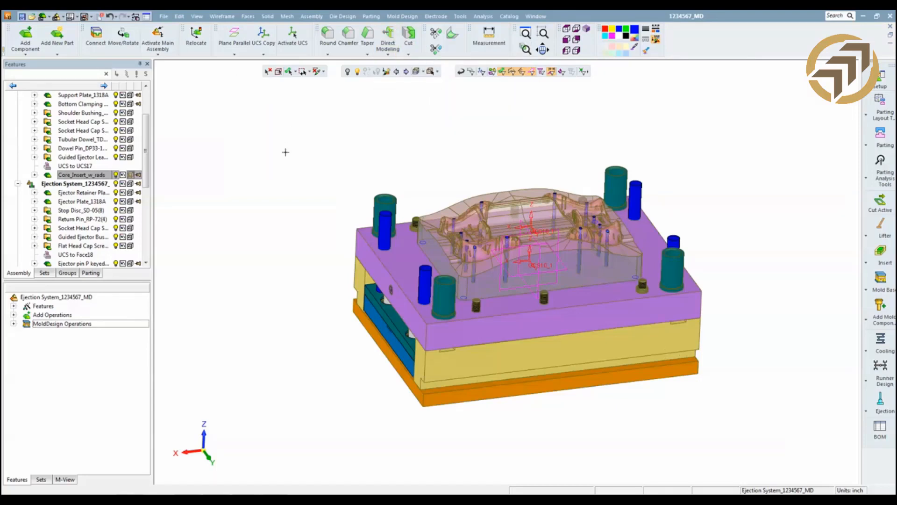
scroll(288, 154, "up", 3)
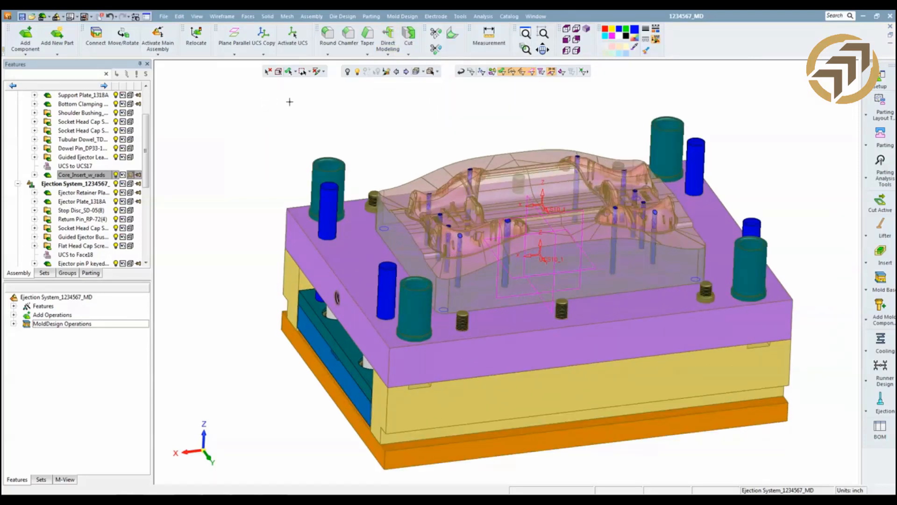
scroll(90, 116, "up", 2)
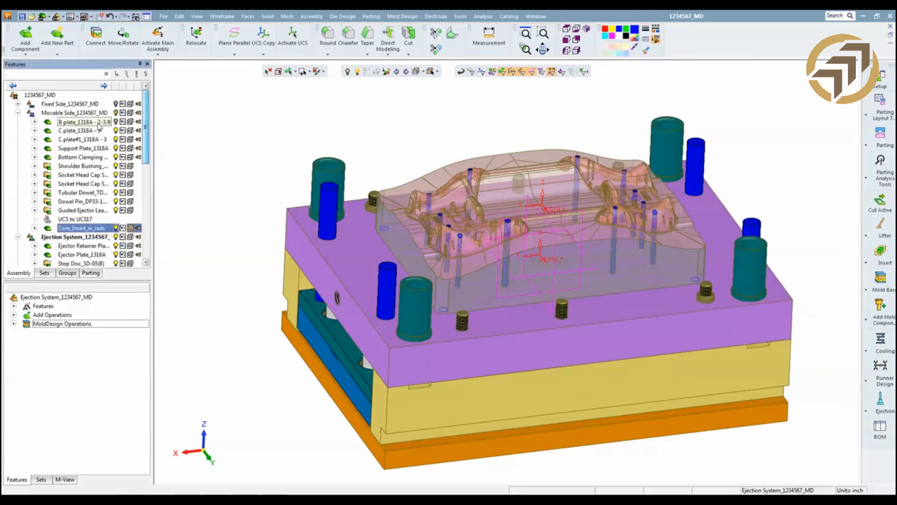
double_click(90, 114)
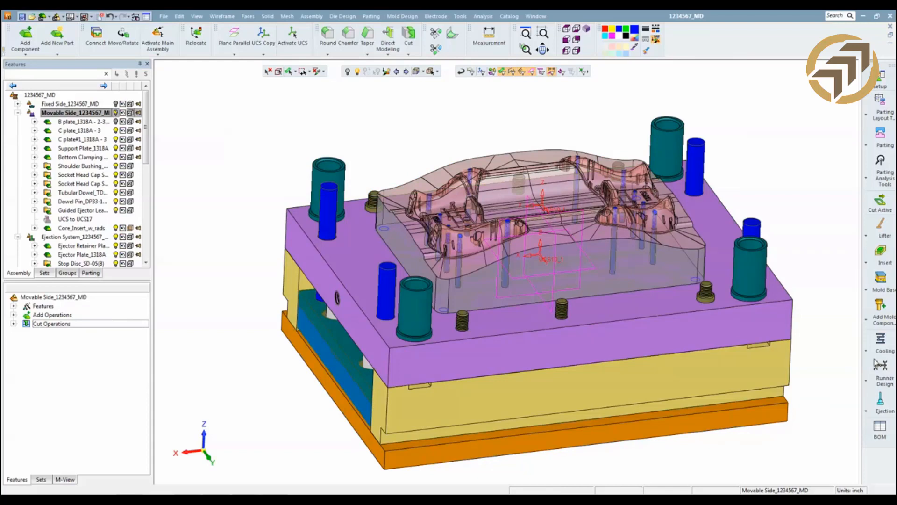
Create a cooling plane parallel to the purple plate's top face, offset 1 inch upward through the core insert.
left_click(884, 340)
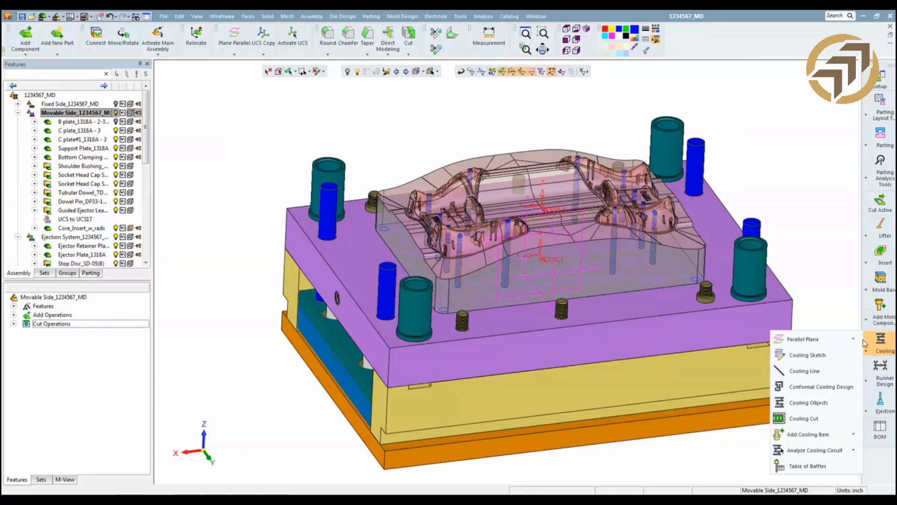
mouse_move(842, 341)
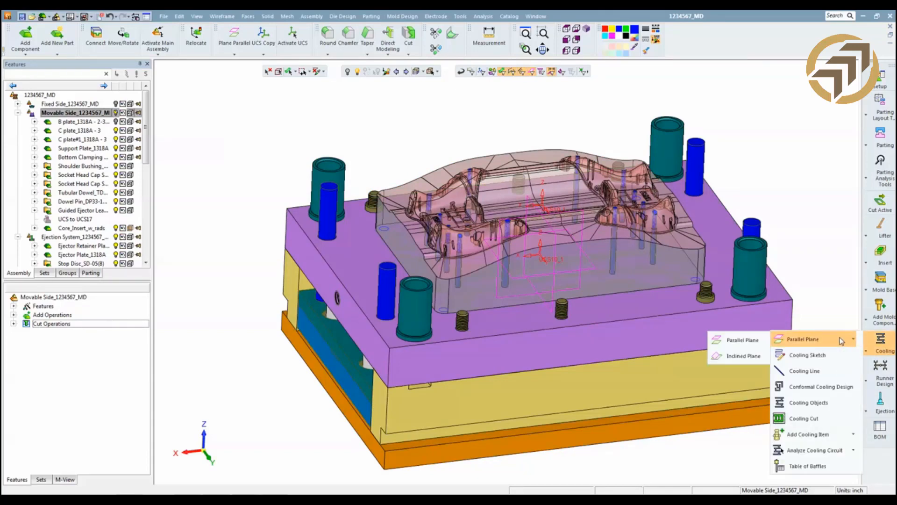
left_click(751, 340)
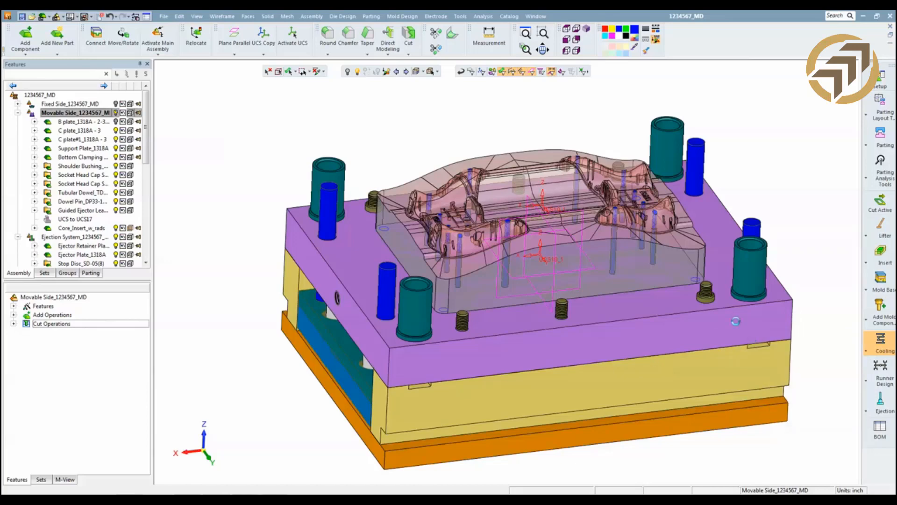
left_click(638, 306)
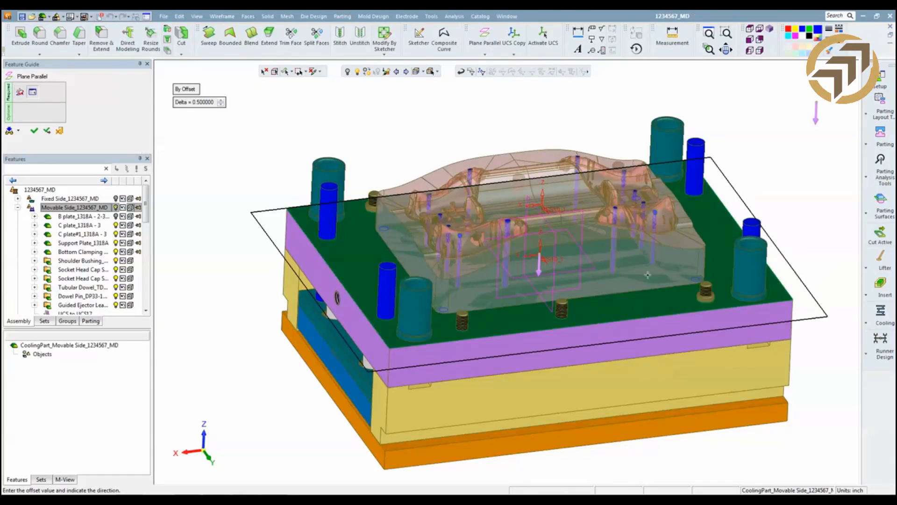
left_click(818, 121)
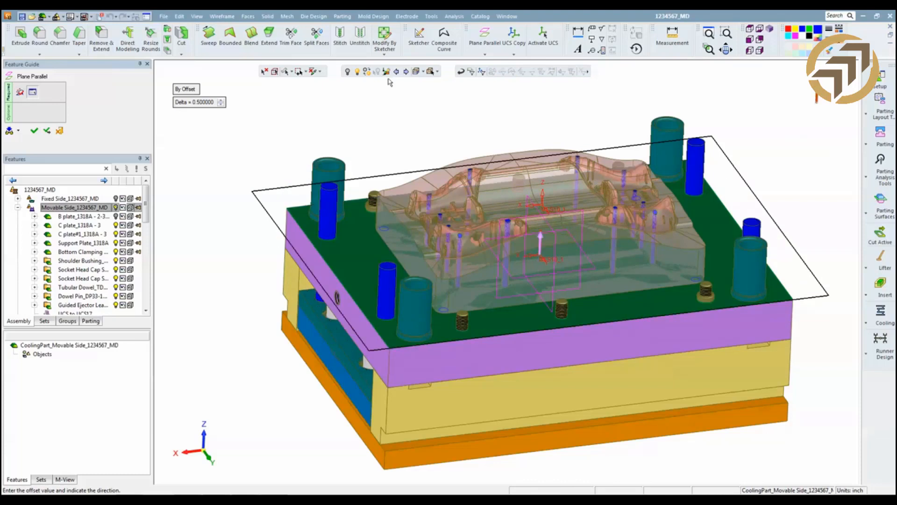
left_click(202, 103)
type("1")
key("Return")
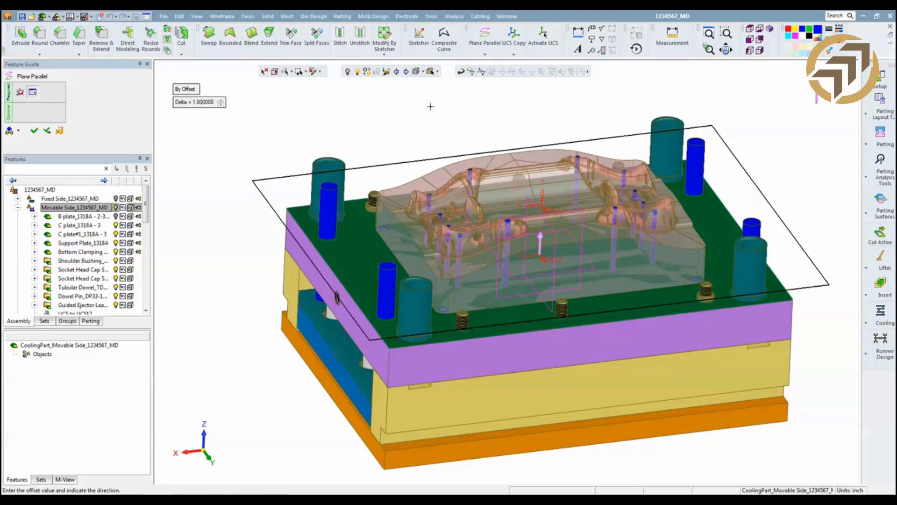
left_click(750, 42)
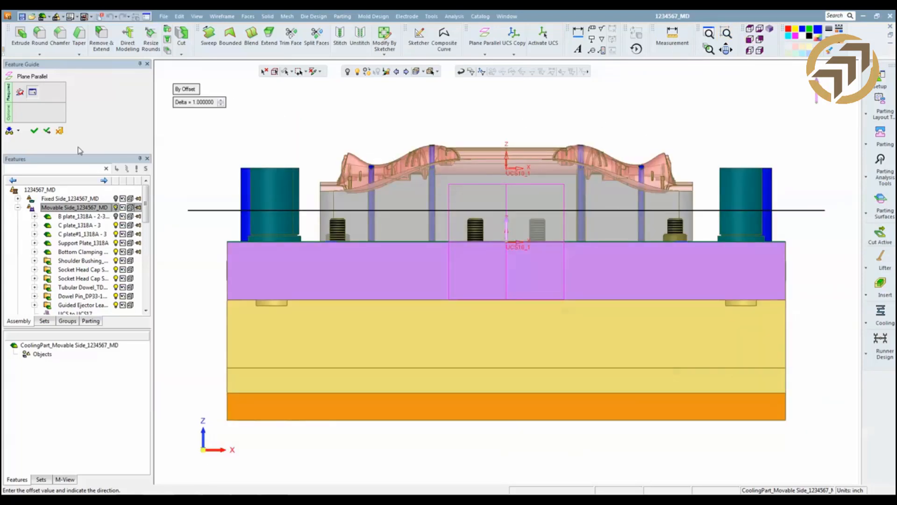
left_click(34, 130)
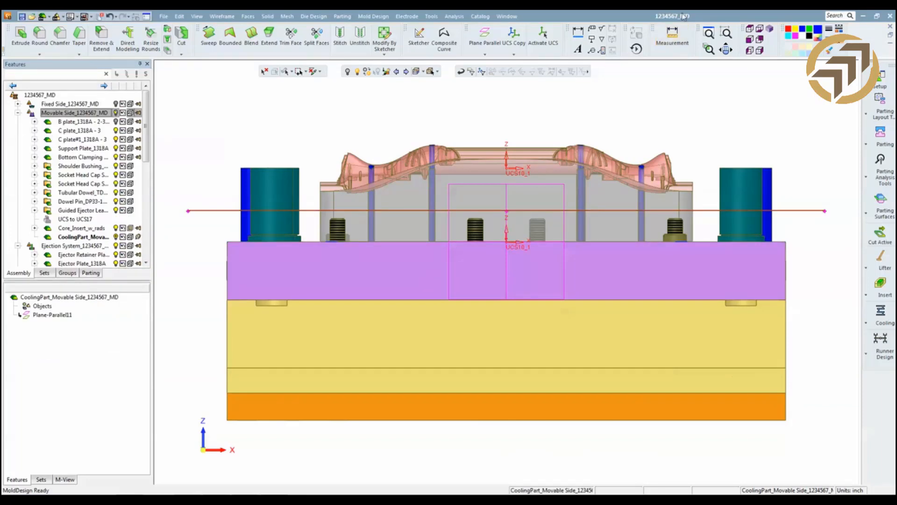
Start a cooling sketch on the new plane and project the core insert's left, upper and lower edges as references.
left_click(750, 29)
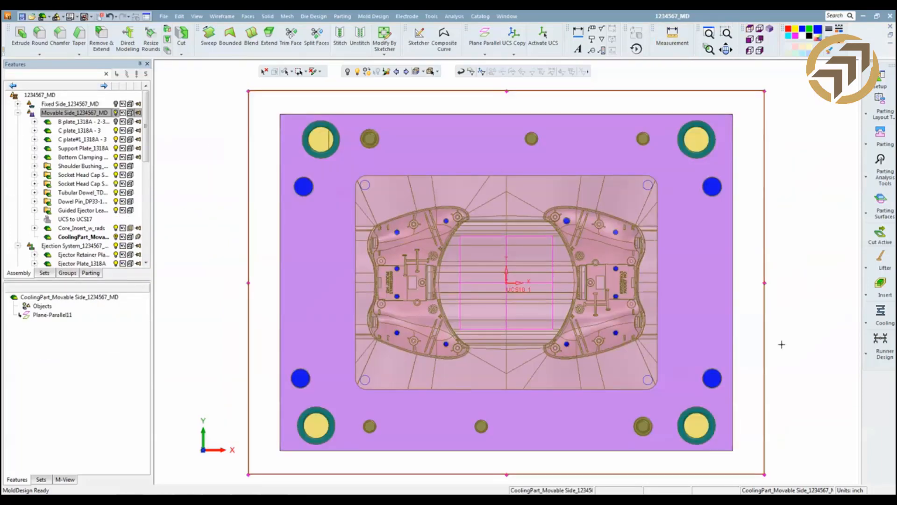
left_click(881, 322)
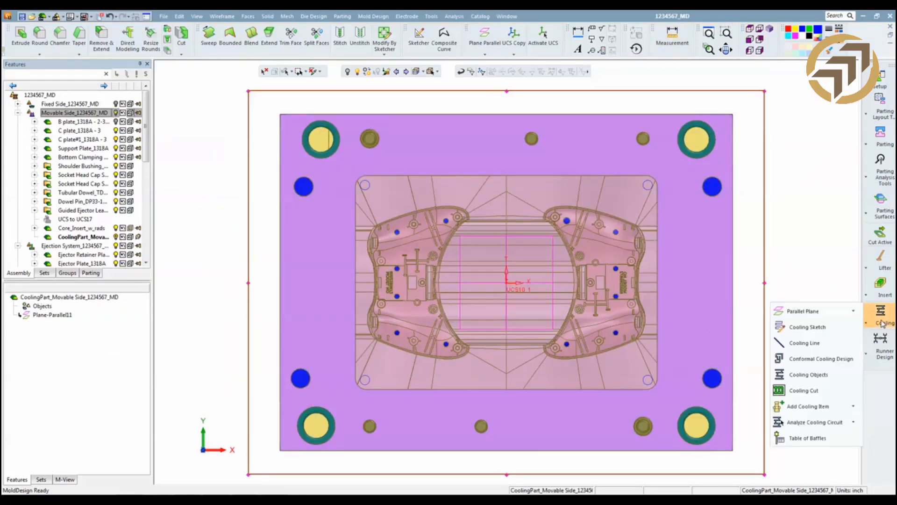
left_click(807, 327)
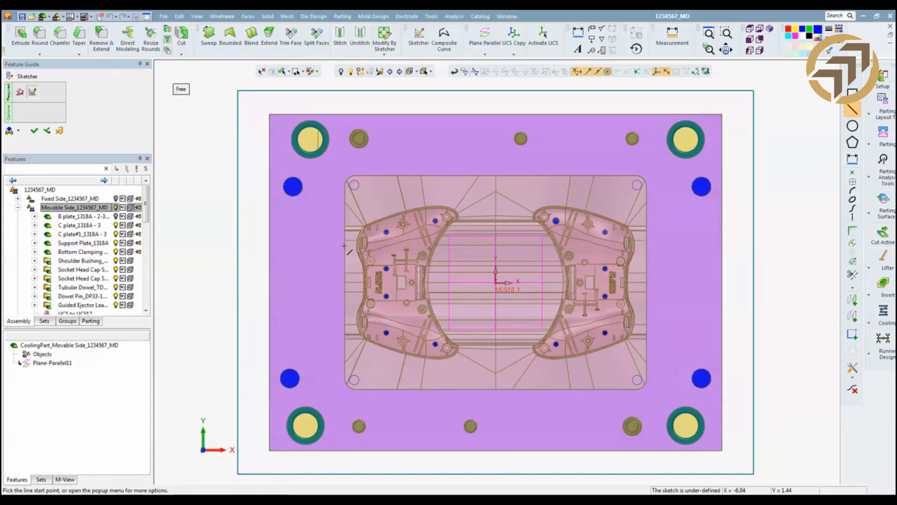
left_click(853, 316)
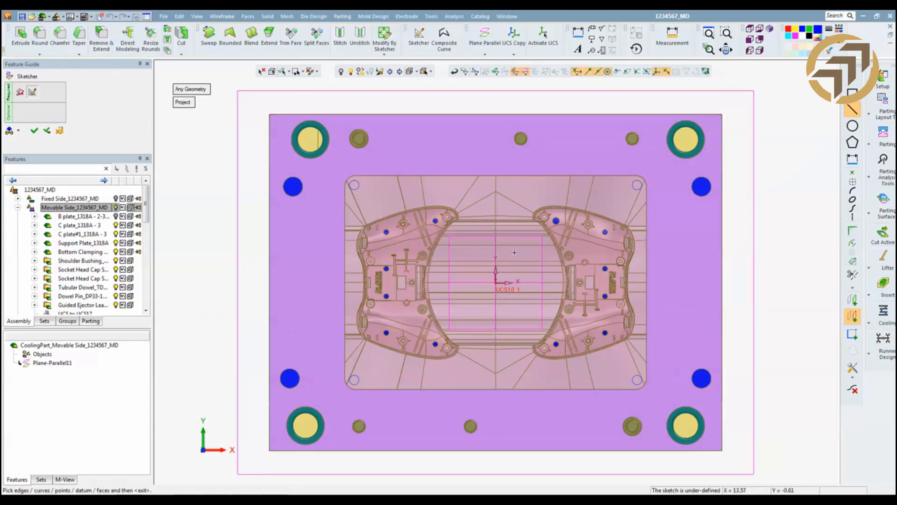
left_click(344, 249)
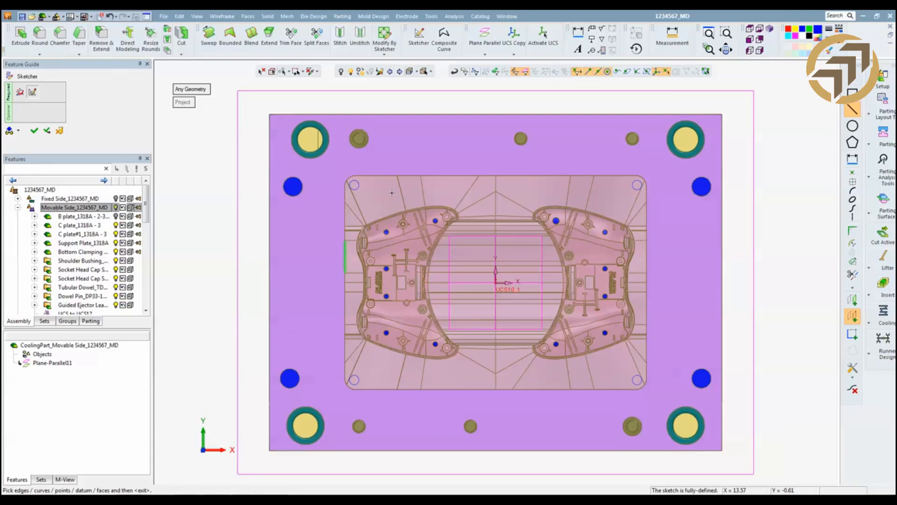
left_click(445, 176)
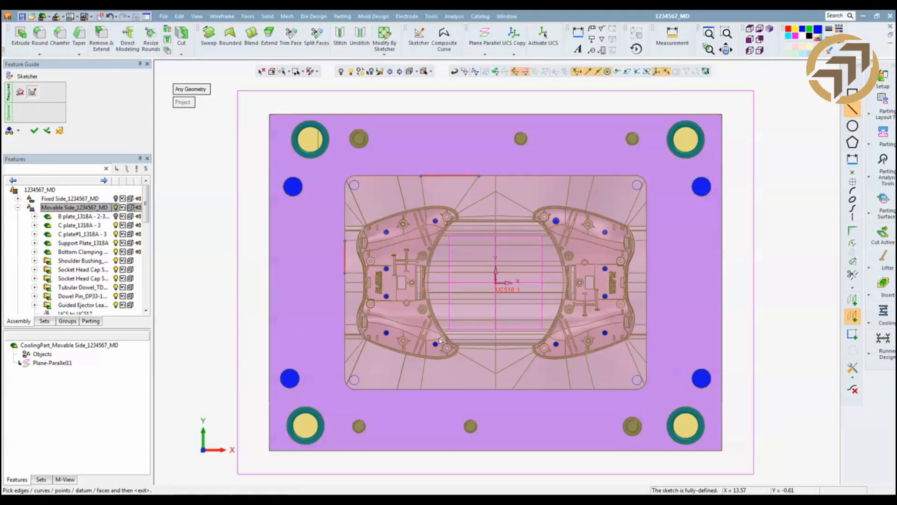
middle_click(467, 395)
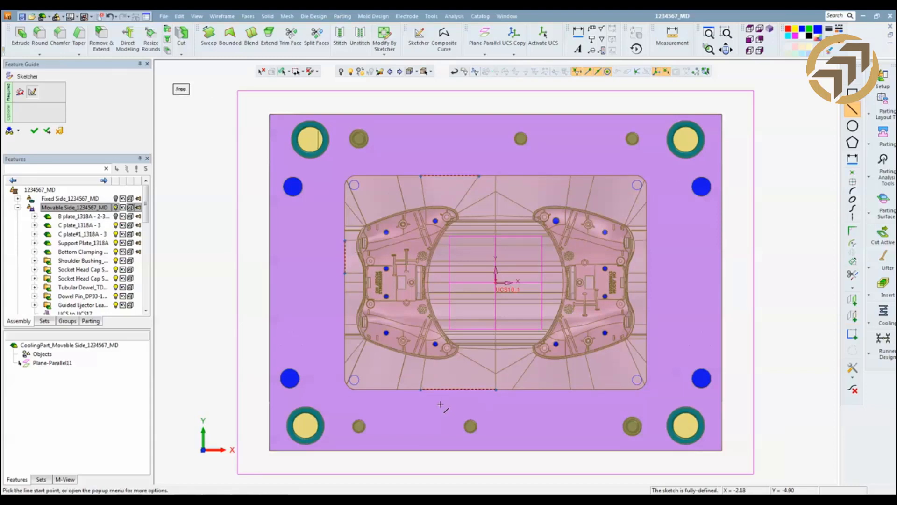
Sketch two horizontal channel lines about 4.8 inches long from the insert's left edge, joined by a vertical line to its lower edge.
left_click(346, 245)
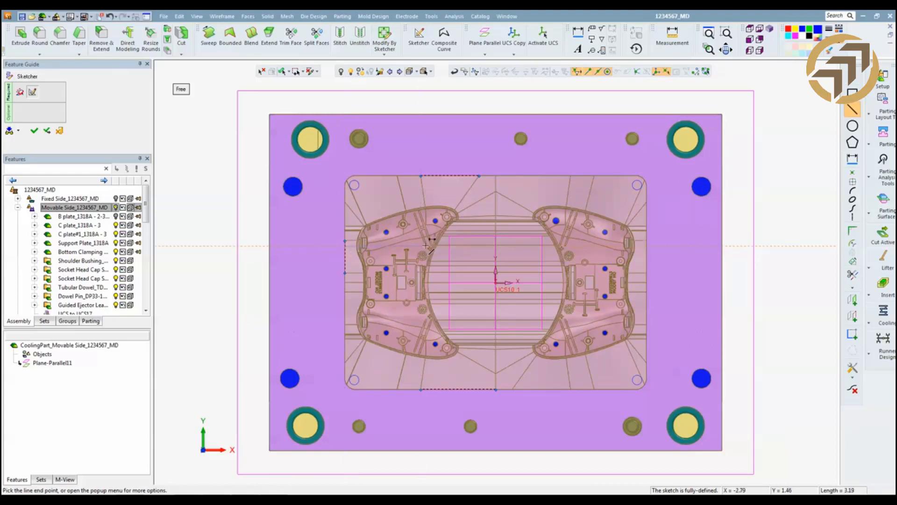
left_click(467, 246)
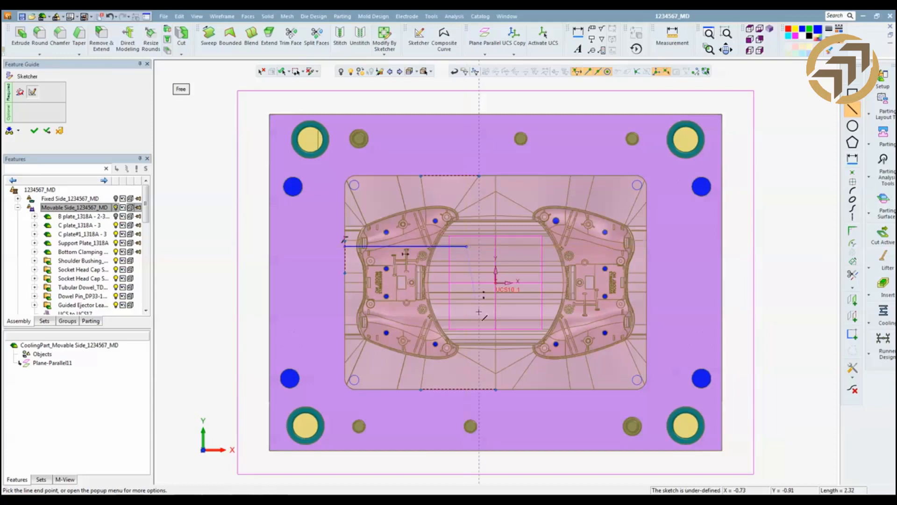
left_click(466, 388)
middle_click(490, 314)
left_click(345, 310)
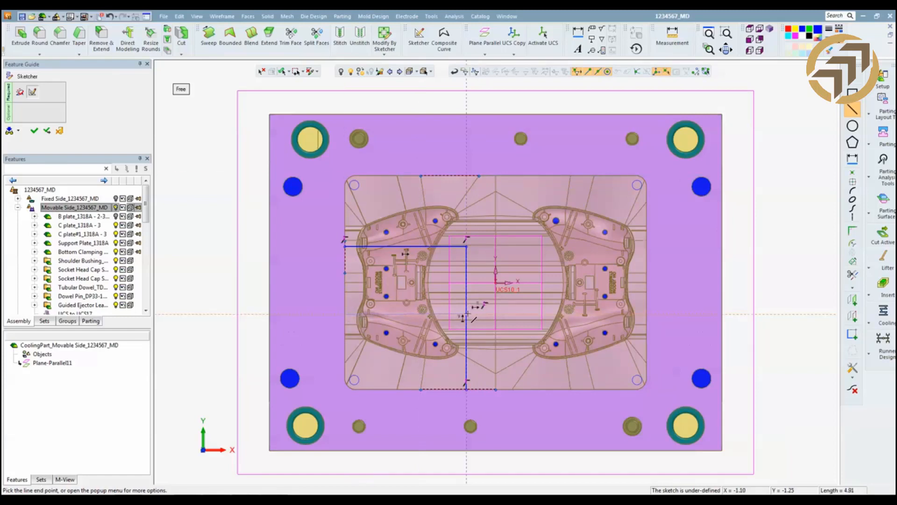
left_click(465, 315)
middle_click(484, 296)
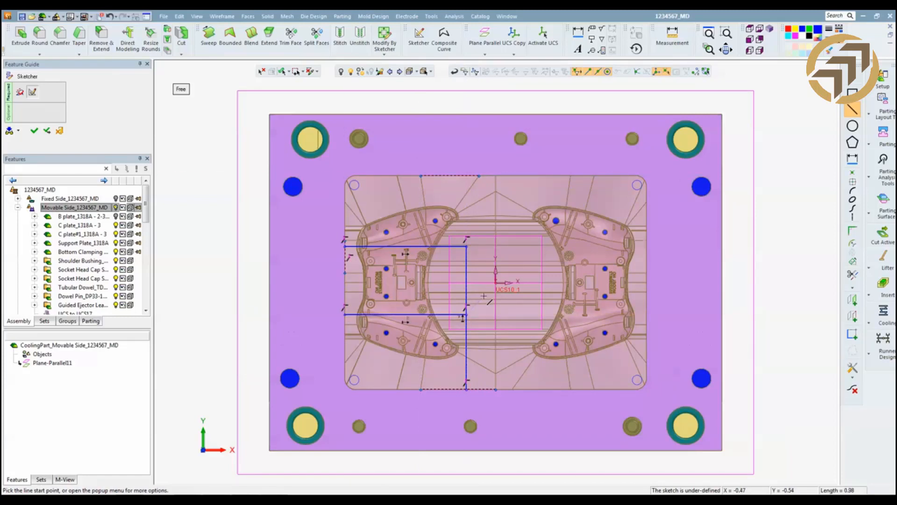
Dimension the upper and lower horizontal channel lines at 1.5 inches each from the UCS origin.
right_click(484, 295)
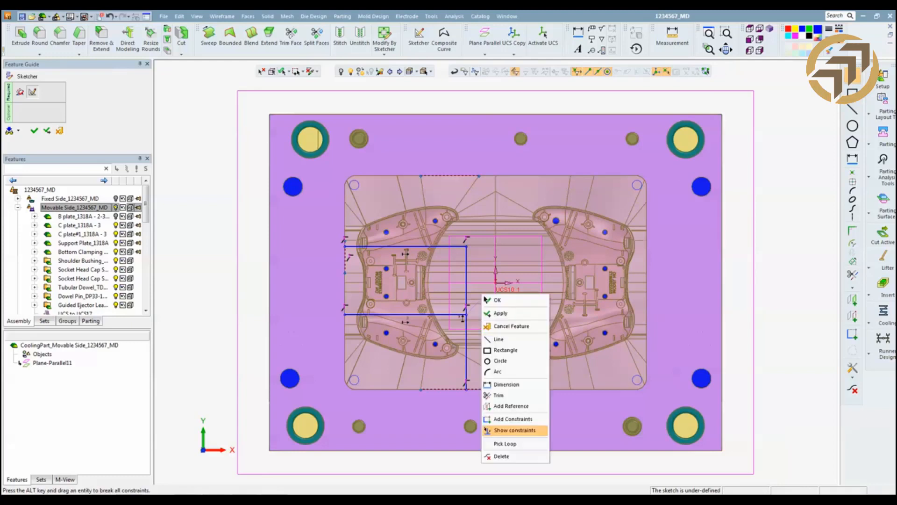
left_click(516, 386)
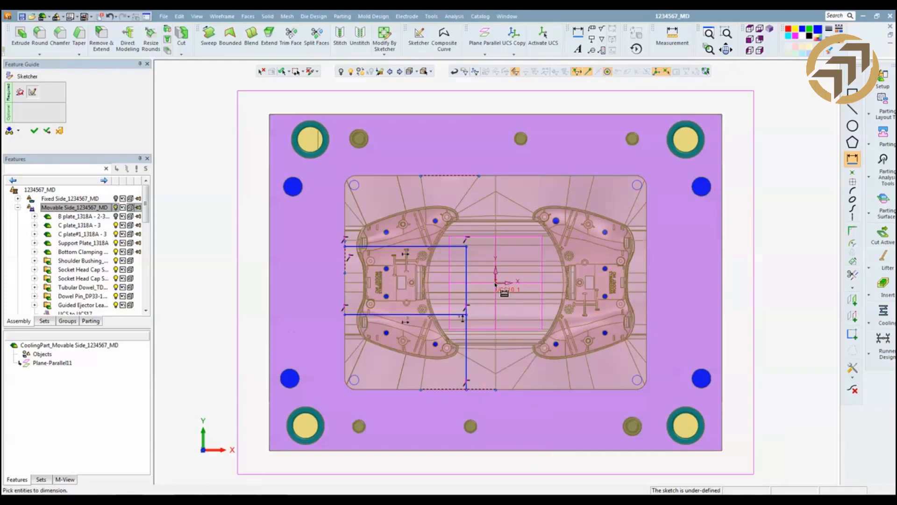
left_click(465, 248)
left_click(480, 283)
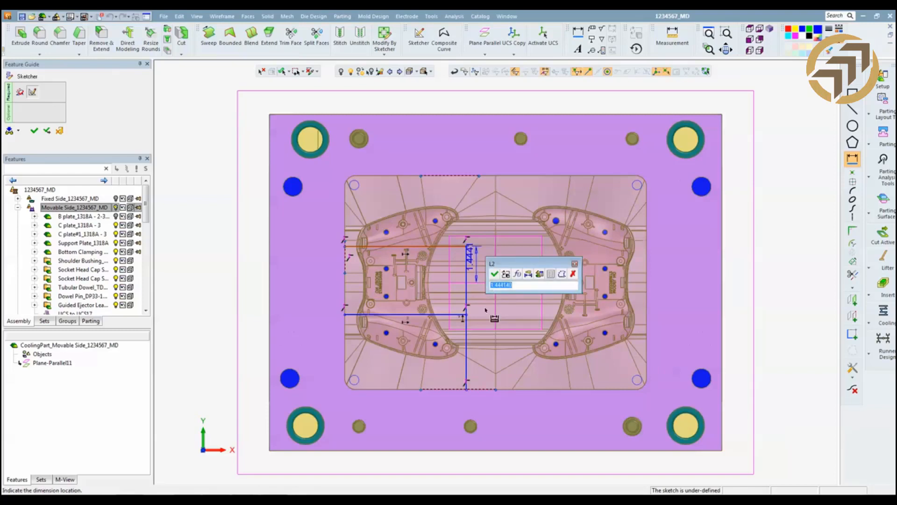
type("1.5")
key("Return")
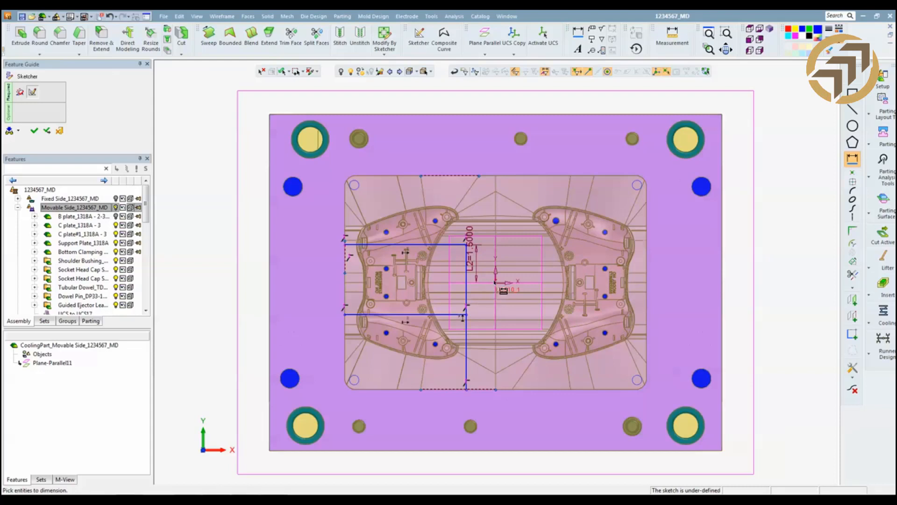
left_click(466, 314)
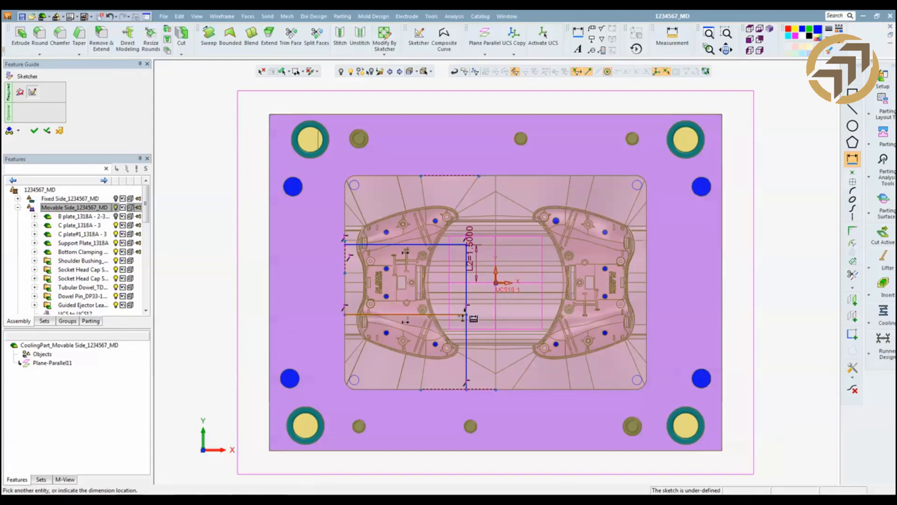
left_click(479, 303)
type("1.5")
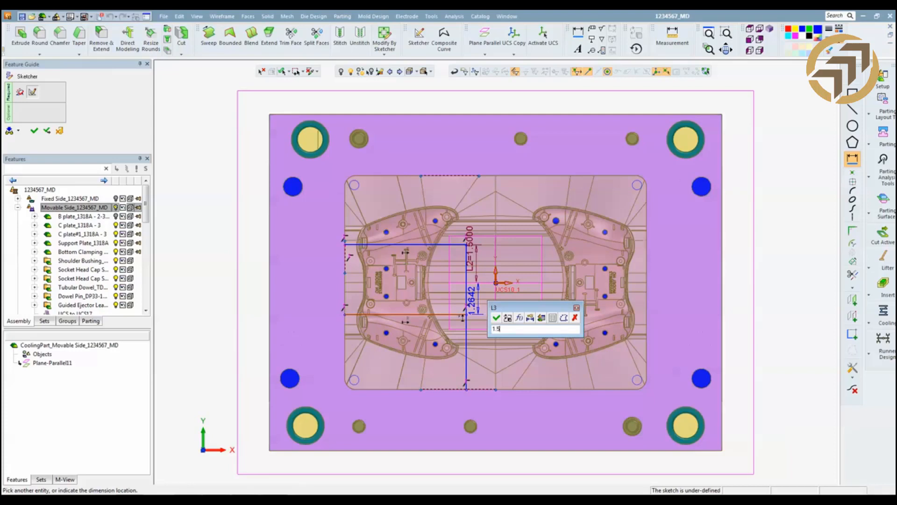
key("Return")
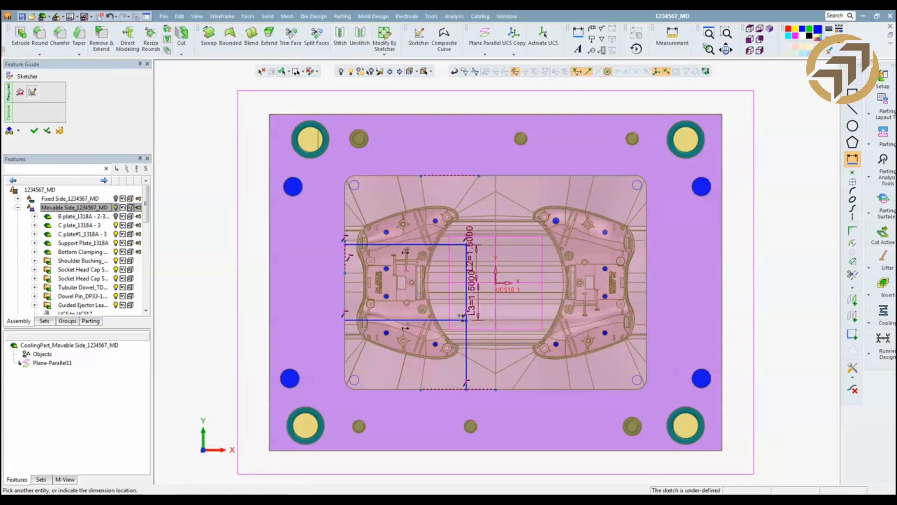
Dimension the vertical channel line at 5 inches from the insert's left reference edge.
left_click(345, 266)
left_click(466, 351)
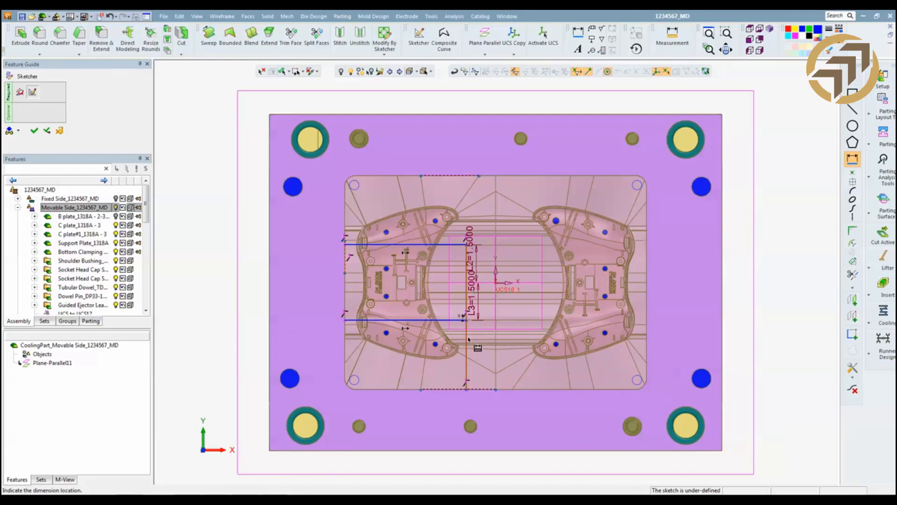
left_click(470, 333)
type("5")
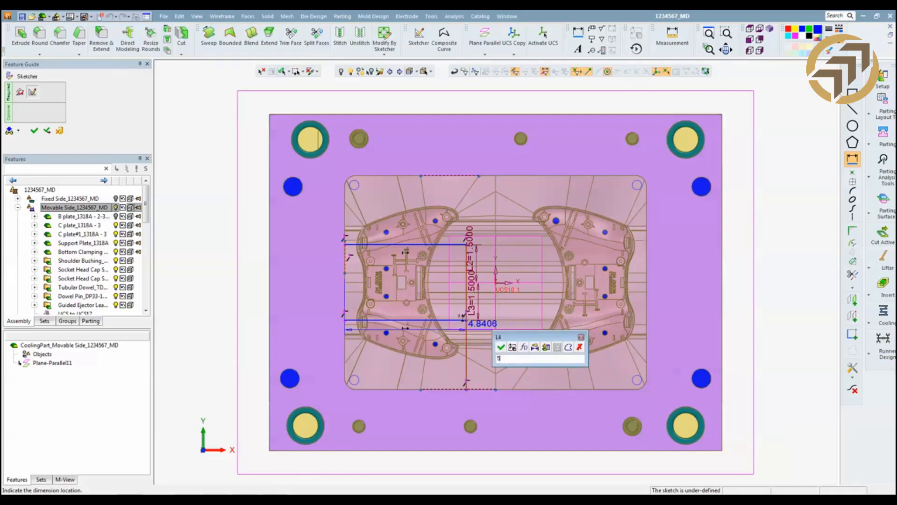
key("Return")
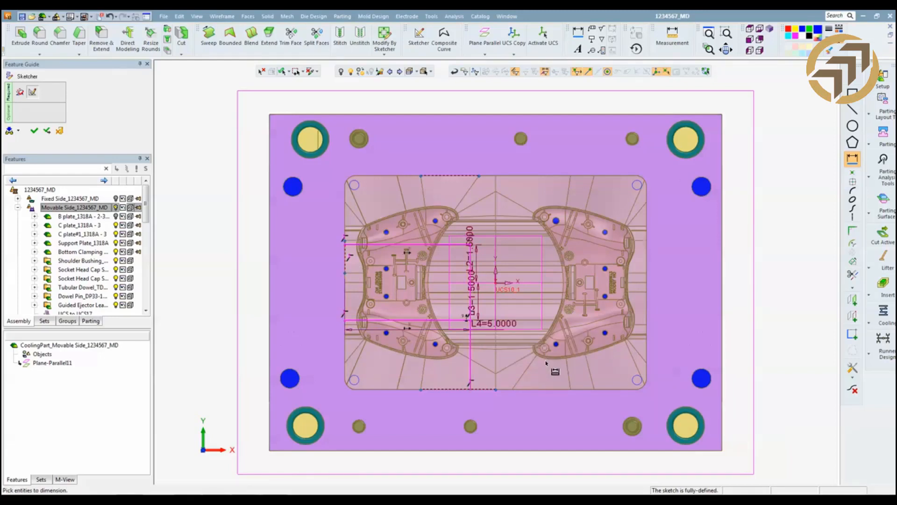
key("Escape")
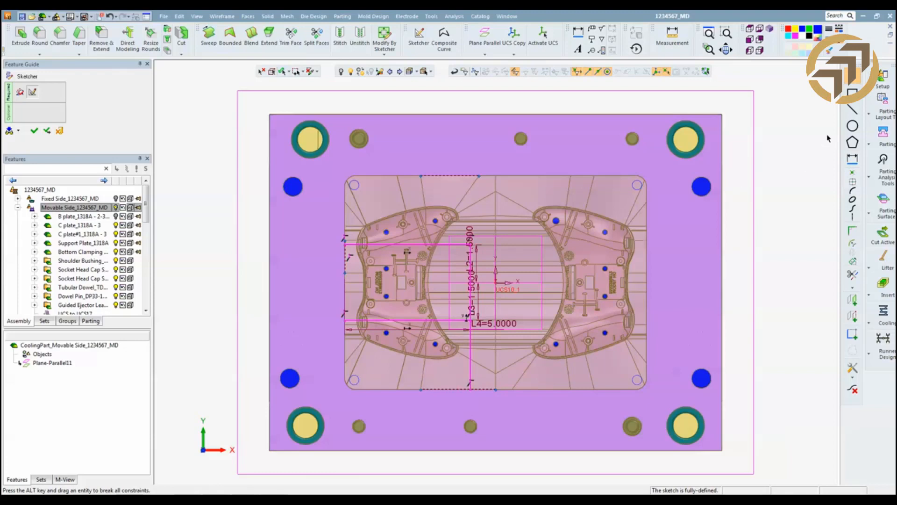
Draw a vertical reference line upward from the UCS origin and mirror the three channel lines about it.
left_click(853, 109)
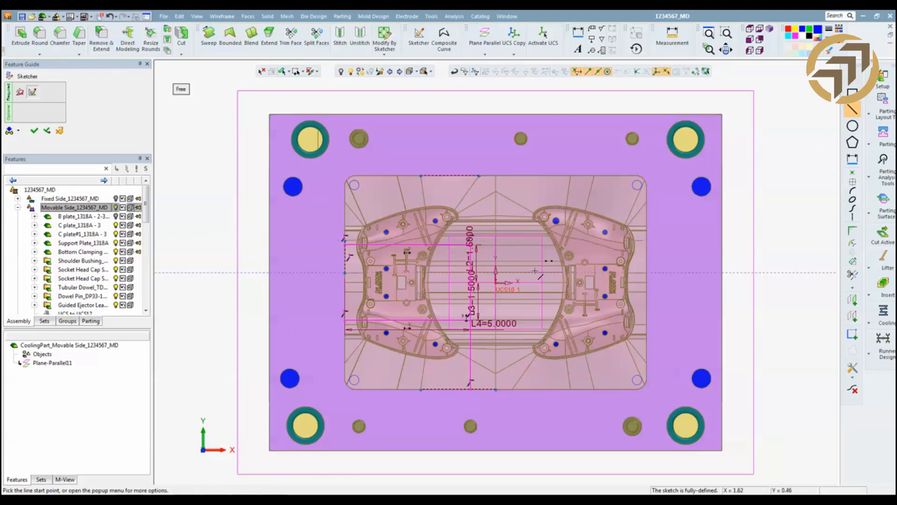
left_click(496, 282)
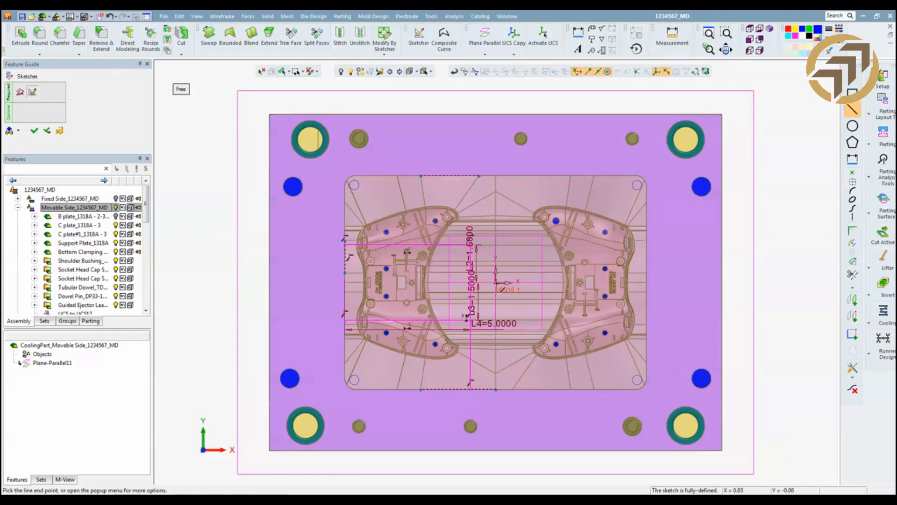
left_click(496, 138)
key("Escape")
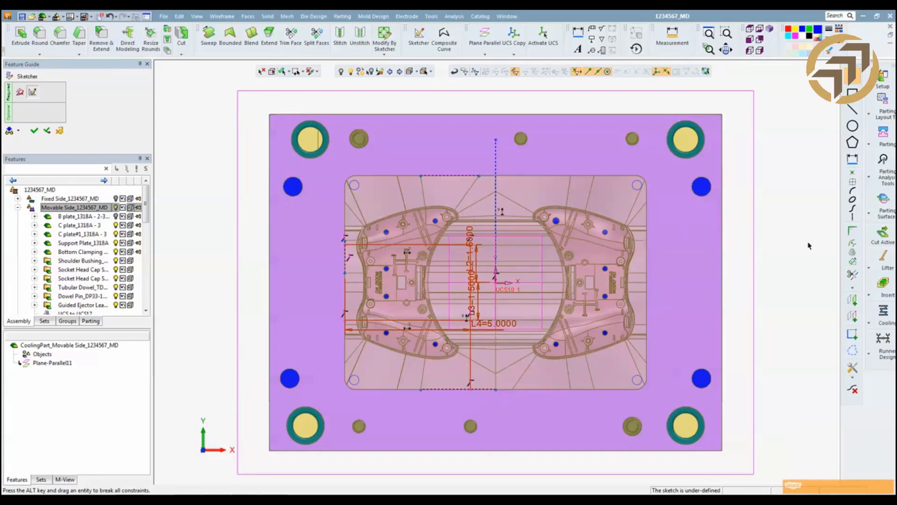
left_click(852, 252)
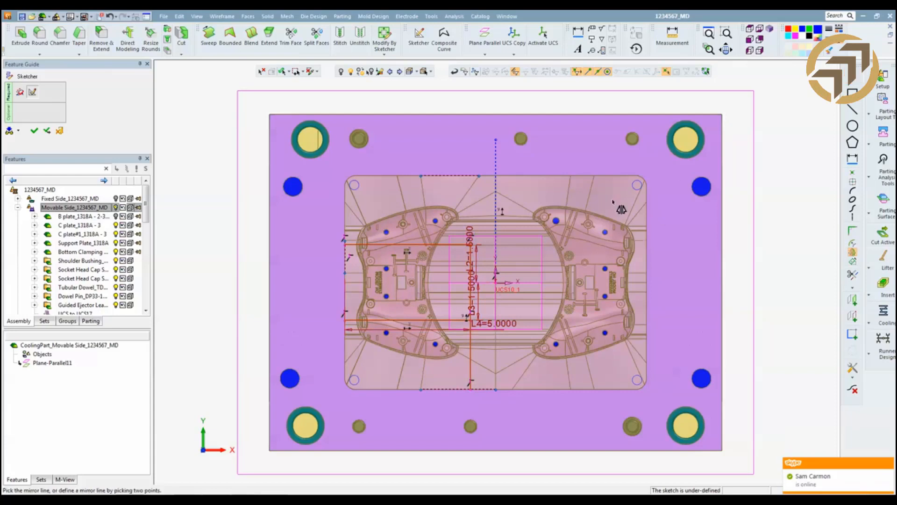
left_click(501, 188)
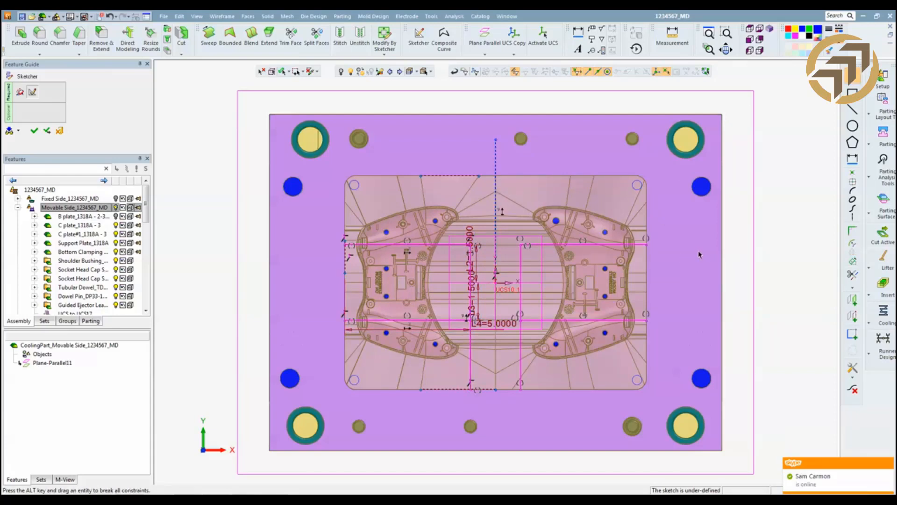
Finish the cooling sketch and start Cooling Objects from it with a global channel diameter of 0.438.
right_click(686, 276)
left_click(696, 276)
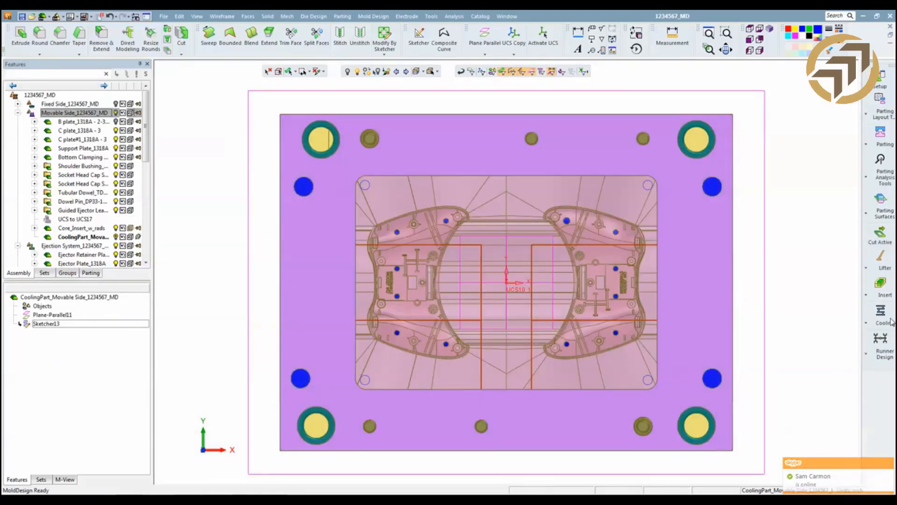
left_click(881, 318)
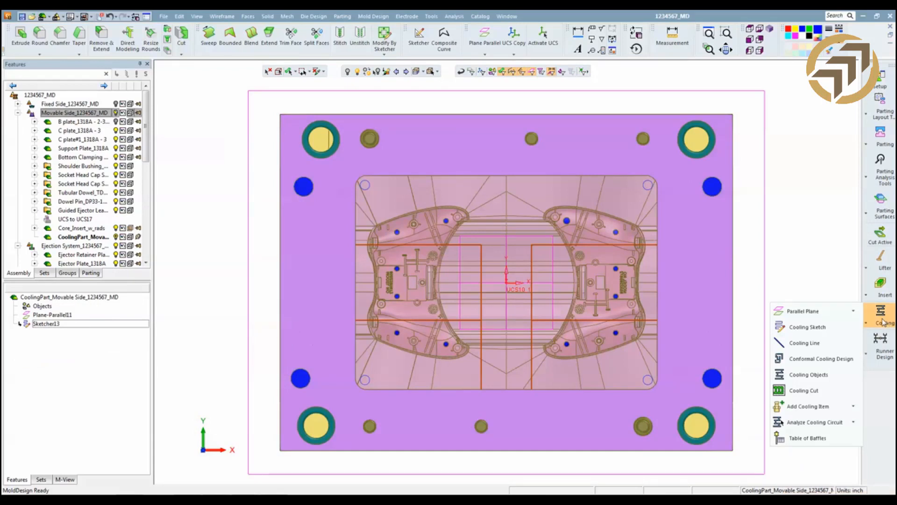
left_click(818, 376)
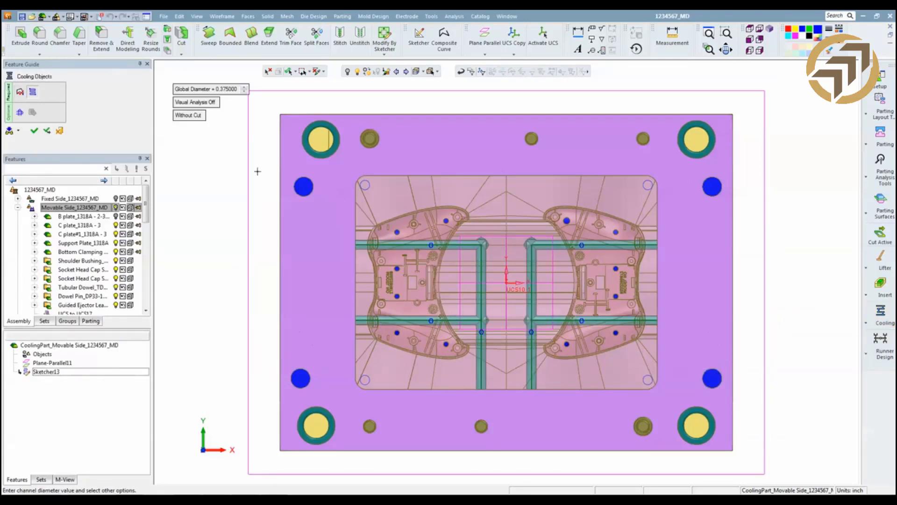
left_click(221, 89)
key("BackSpace")
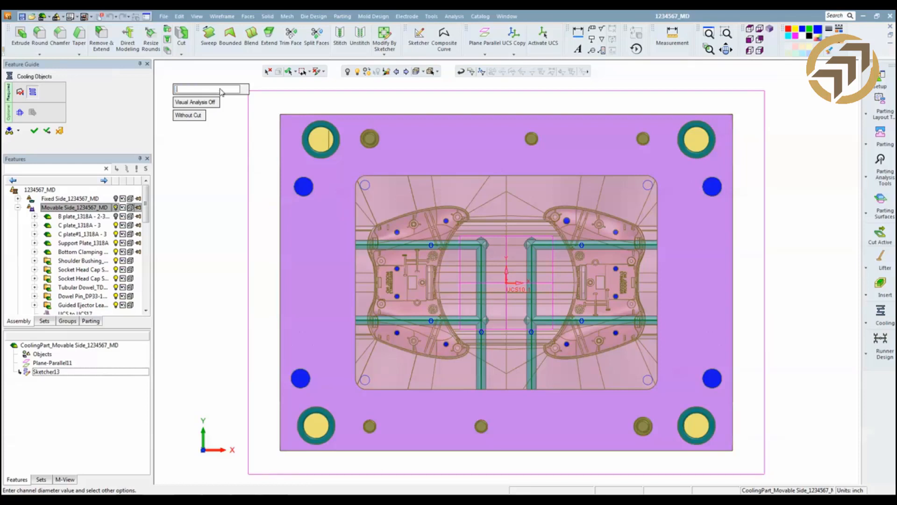
key("Return")
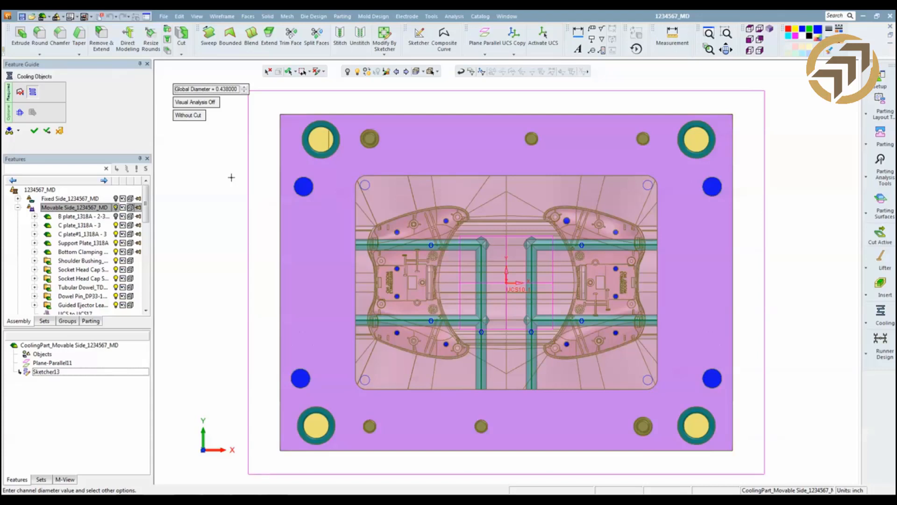
Turn on visual analysis for the cooling channels with an offset of 0.25.
left_click(206, 101)
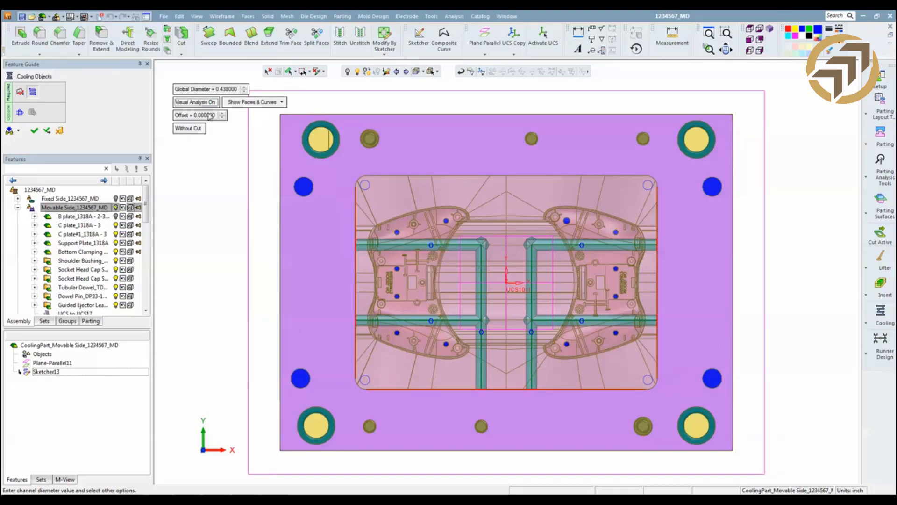
left_click(207, 116)
type("0.25")
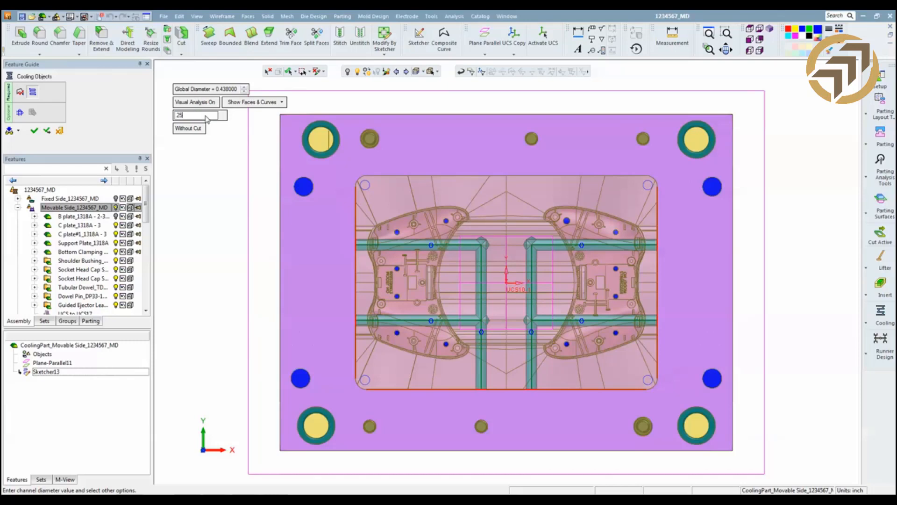
key("Return")
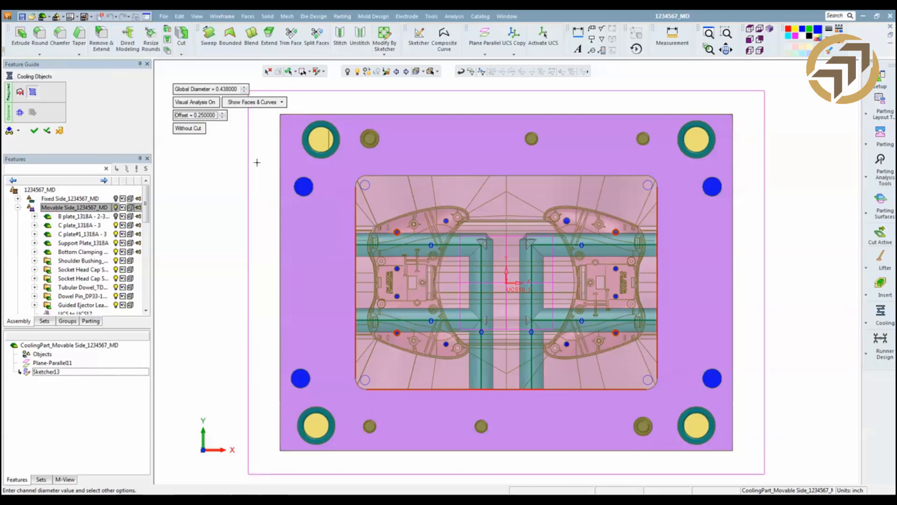
Set the visual analysis offset to 0.125 and create the cooling objects with cut.
left_click(203, 115)
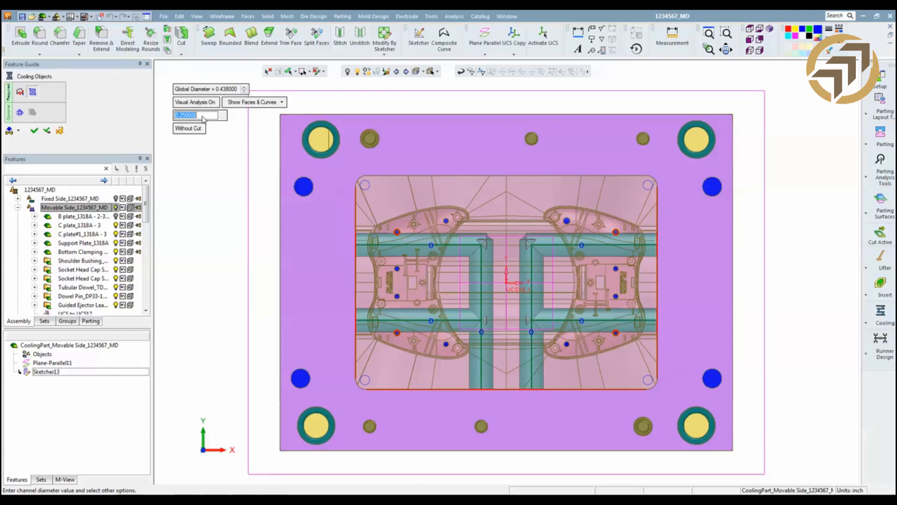
type("0.125")
key("Return")
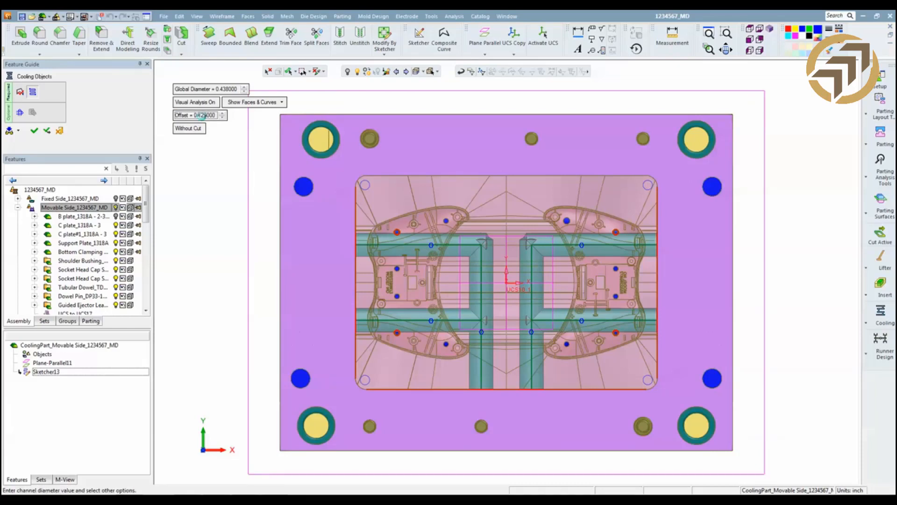
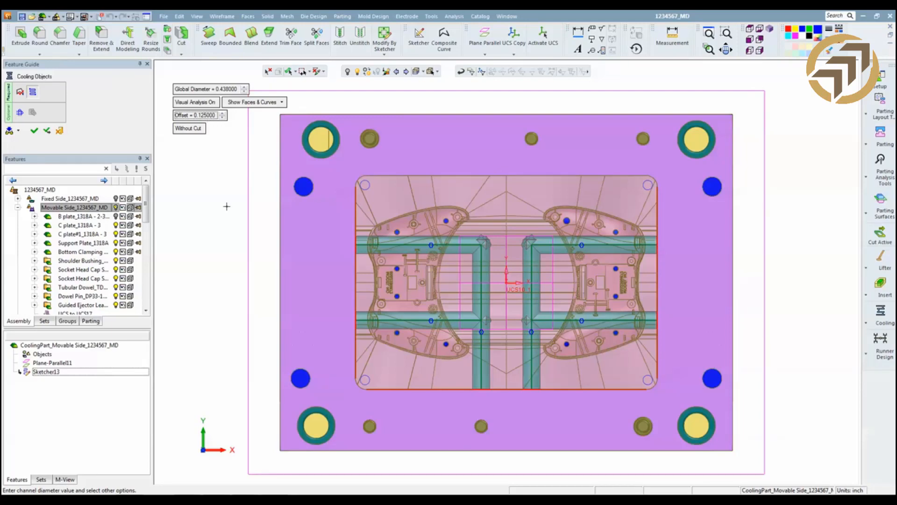
left_click(197, 129)
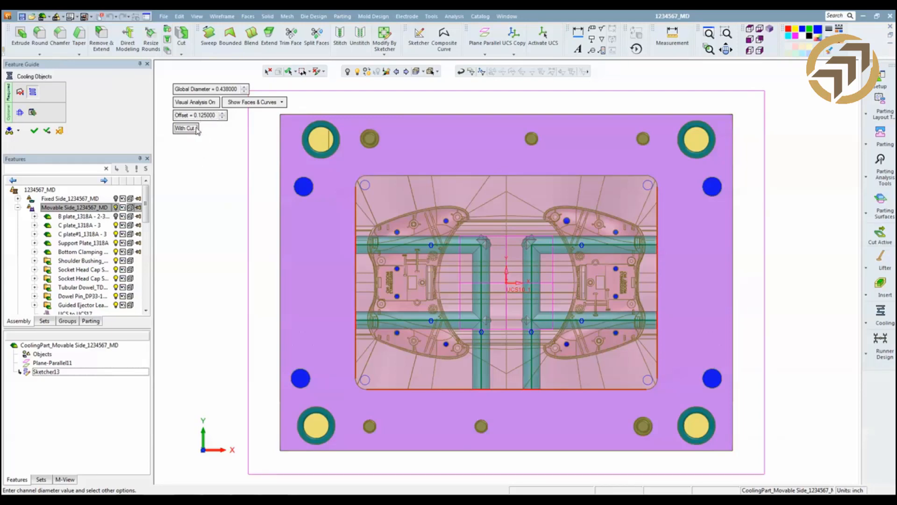
left_click(34, 131)
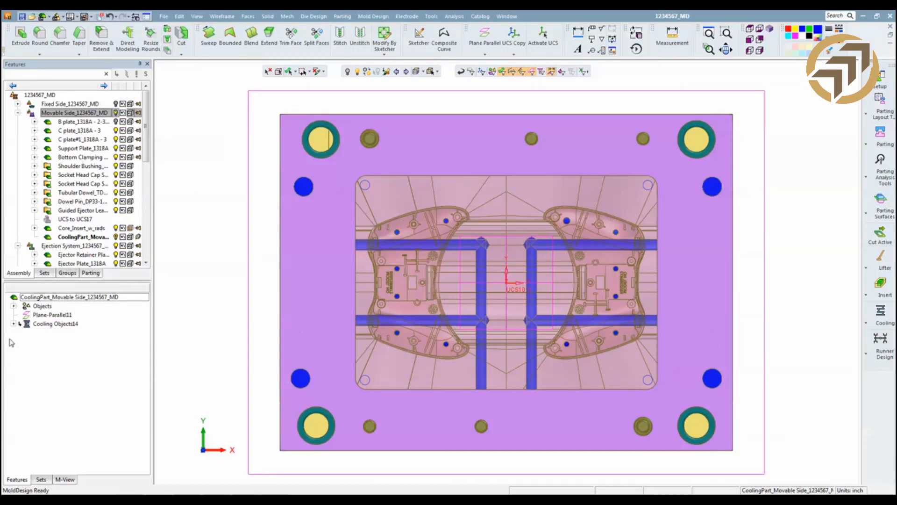
Reopen the sketch under the cooling objects and set the upper horizontal channel's distance from the UCS origin to 1.375.
left_click(14, 324)
left_click(54, 333)
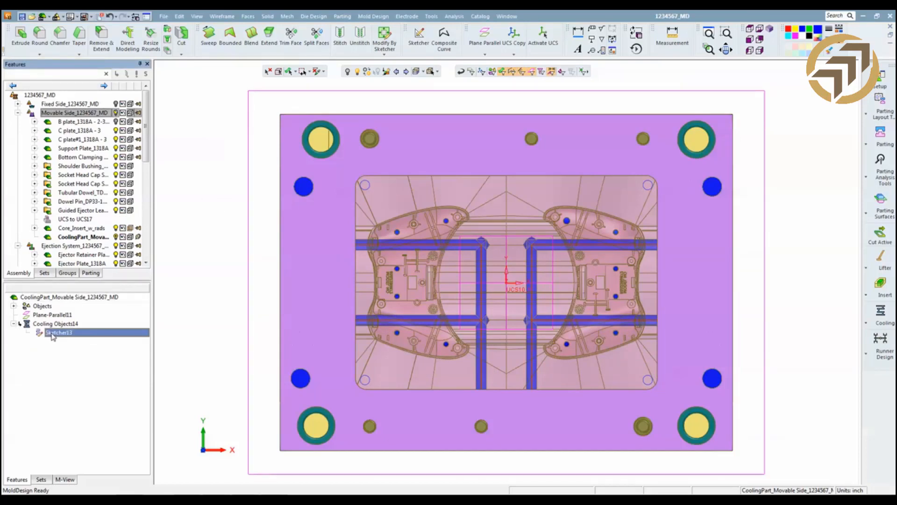
right_click(52, 333)
left_click(75, 348)
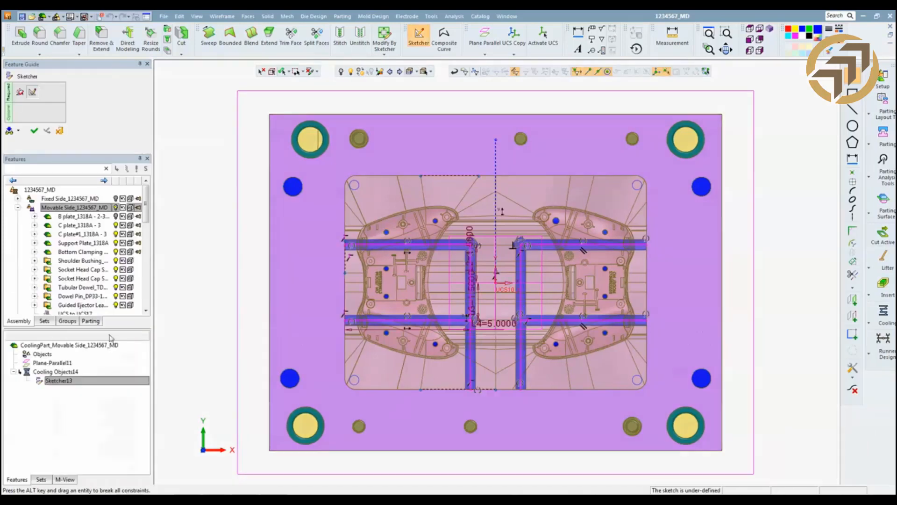
left_click(471, 237)
double_click(471, 237)
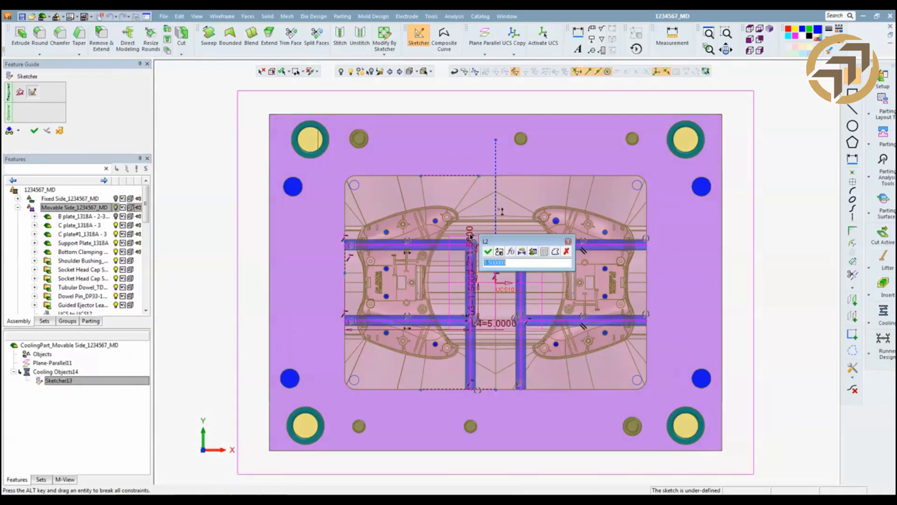
type("1.375")
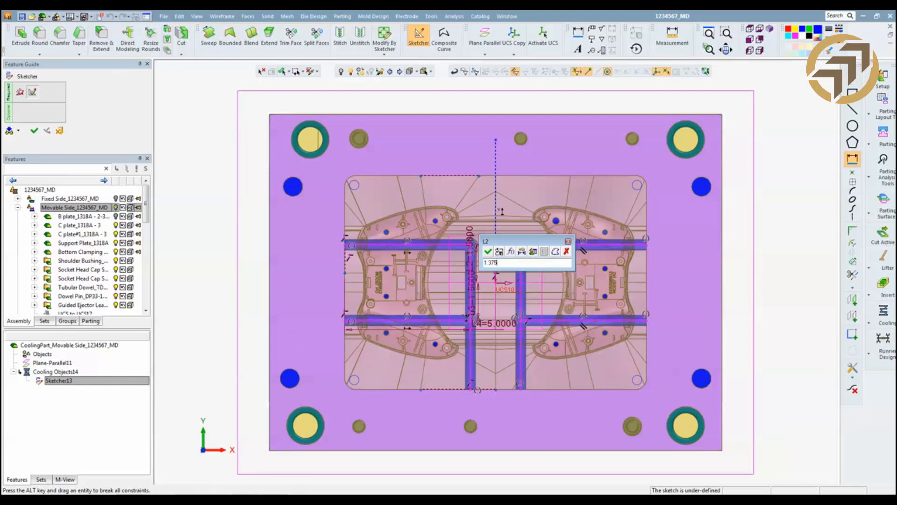
key("Return")
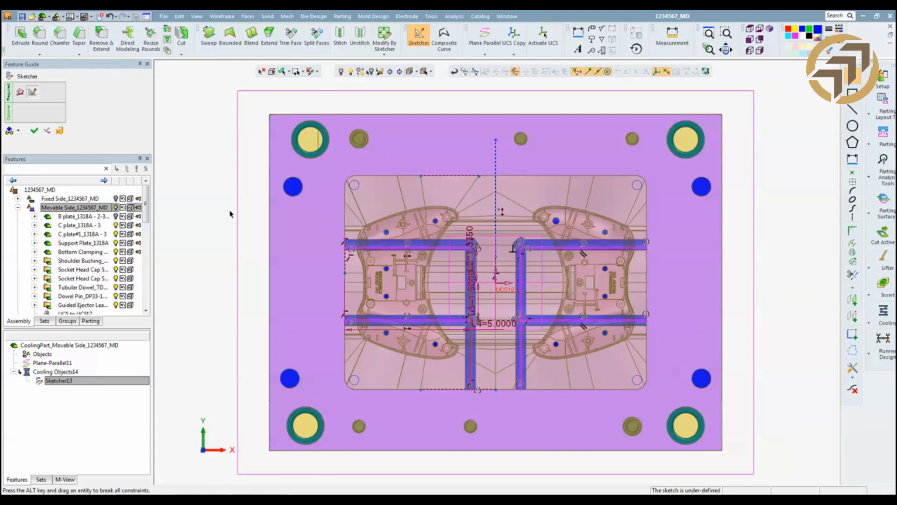
Set the lower horizontal channel's distance from the UCS origin to 1.375 and finish the sketch edit.
double_click(481, 307)
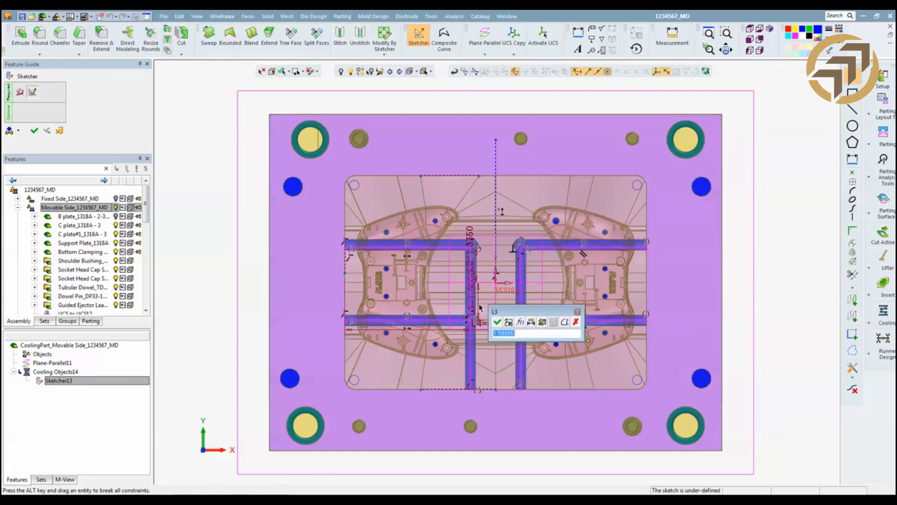
type("1.37")
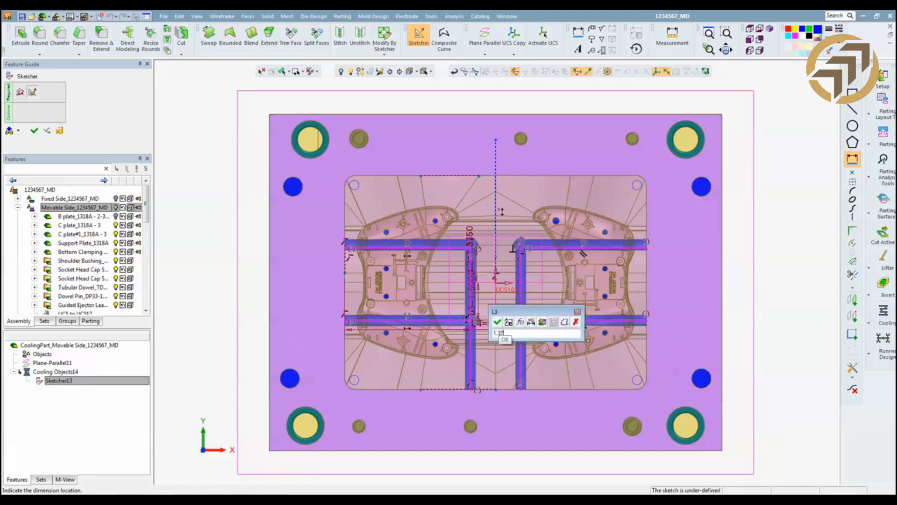
key("Return")
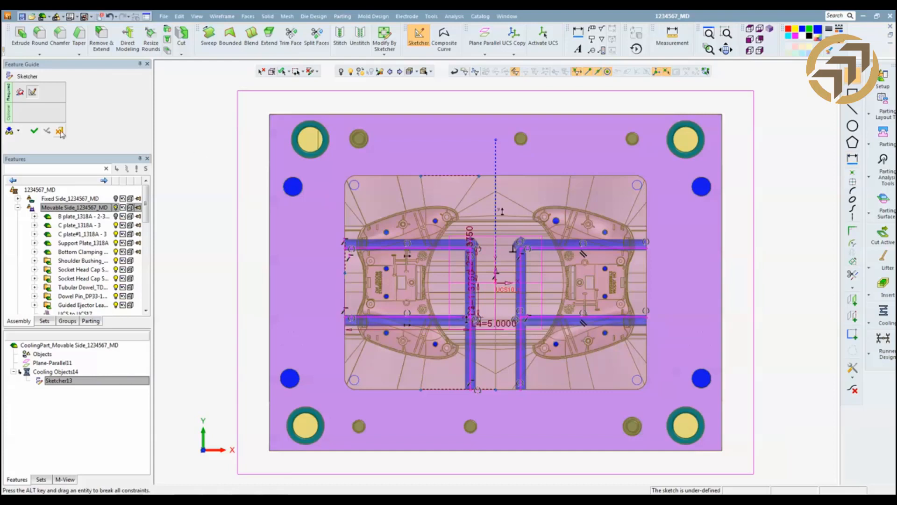
left_click(33, 131)
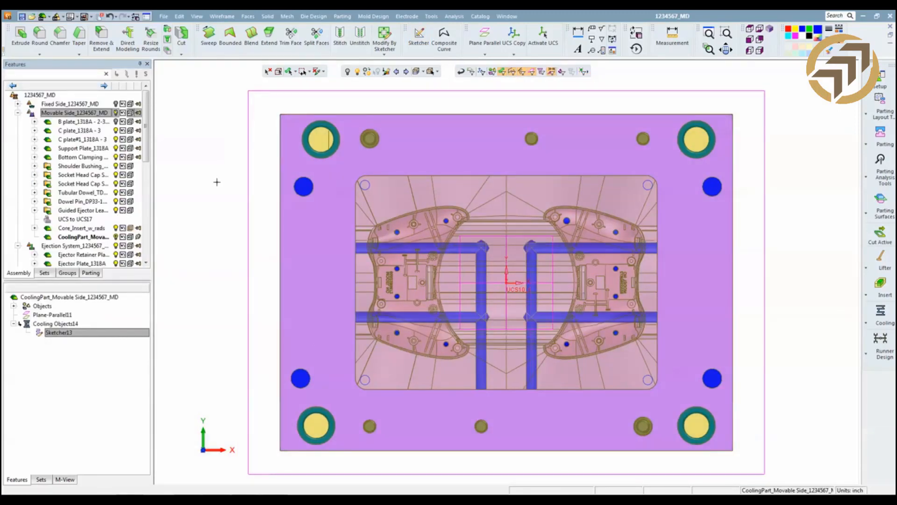
Start adding a cooling item and choose Extension plug from the Extension Pipes in the PCS Inch catalog.
middle_click_drag(252, 220, 426, 253)
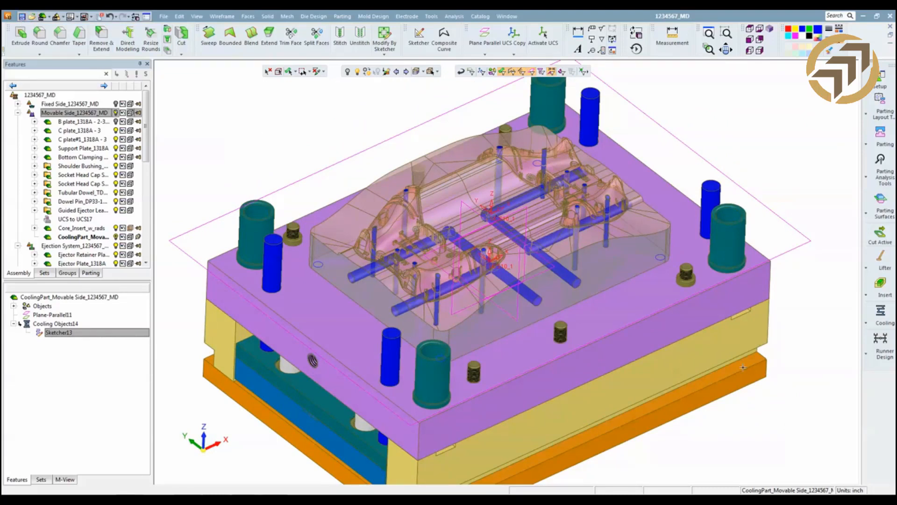
left_click(876, 326)
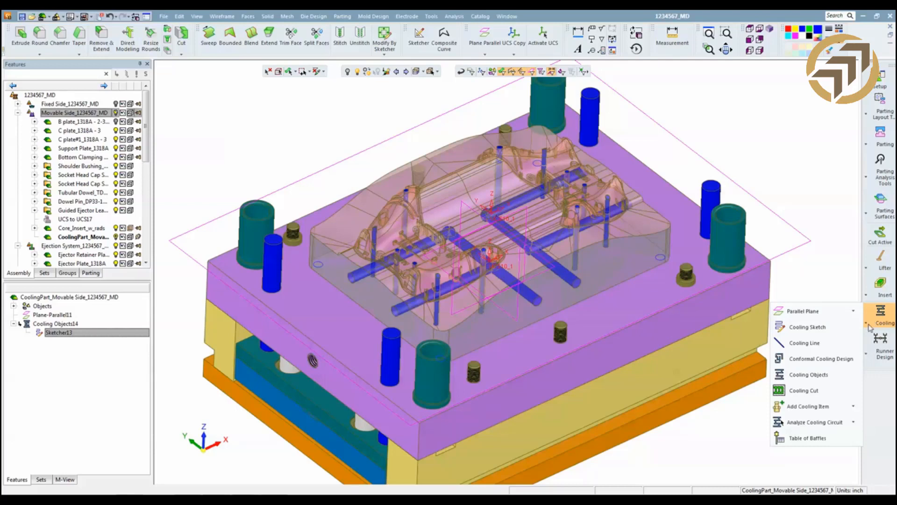
mouse_move(818, 405)
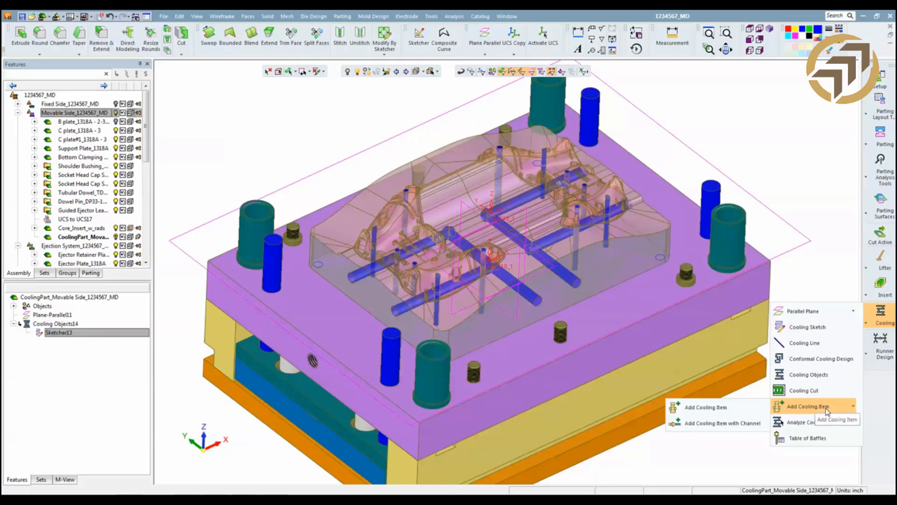
left_click(728, 407)
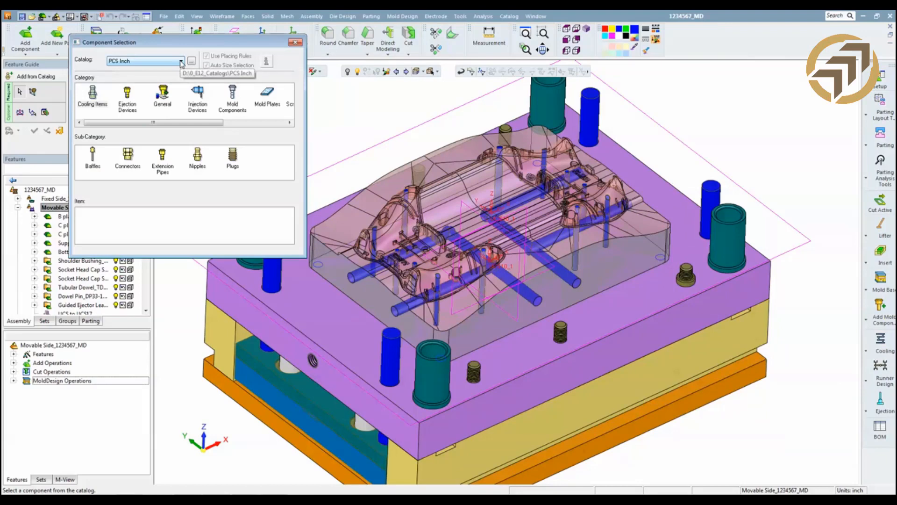
left_click(164, 160)
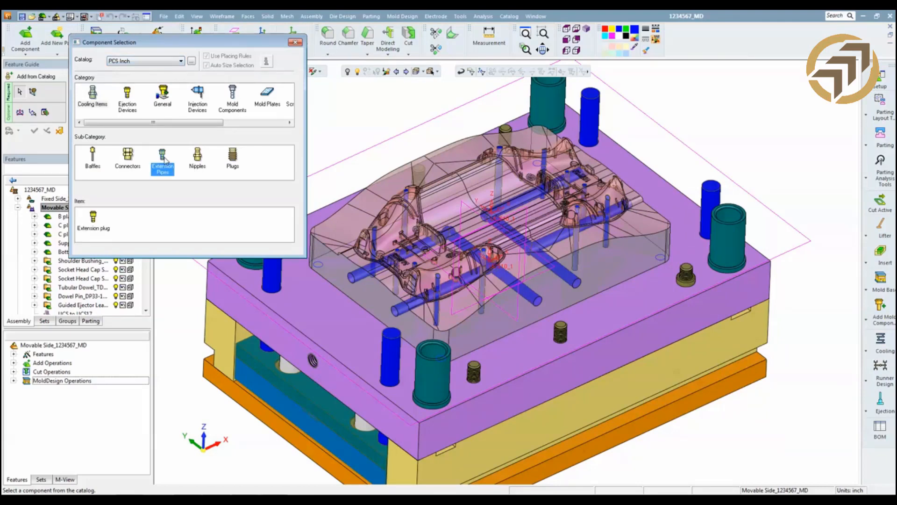
left_click(96, 219)
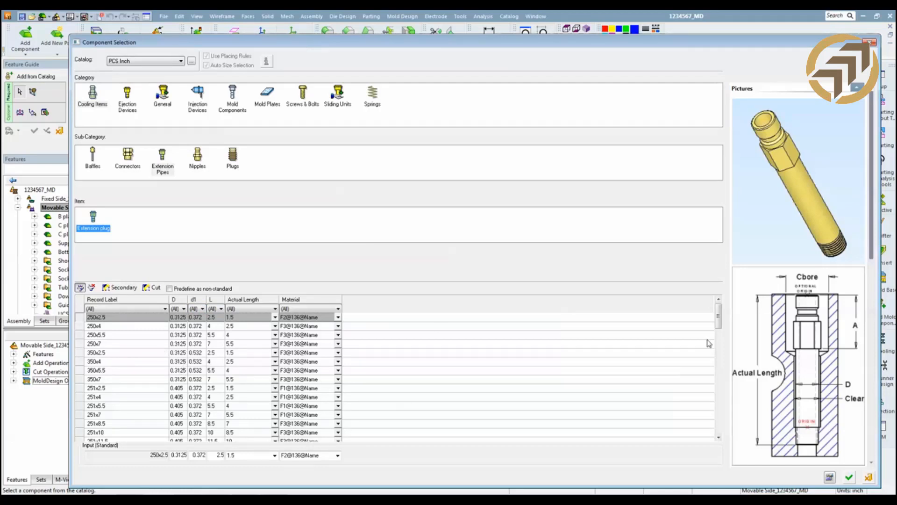
Choose the 252x4 extension plug record and load it without repairing its disconnected files.
left_click_drag(719, 320, 720, 352)
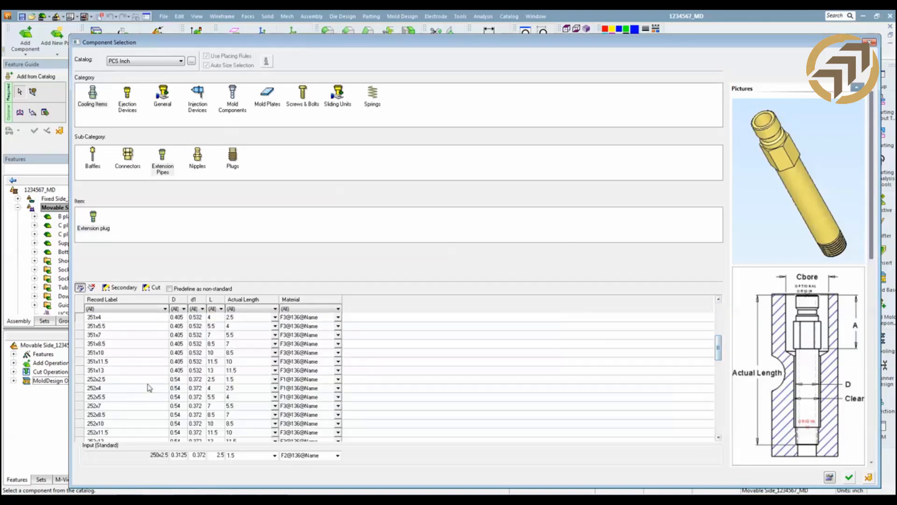
left_click(217, 389)
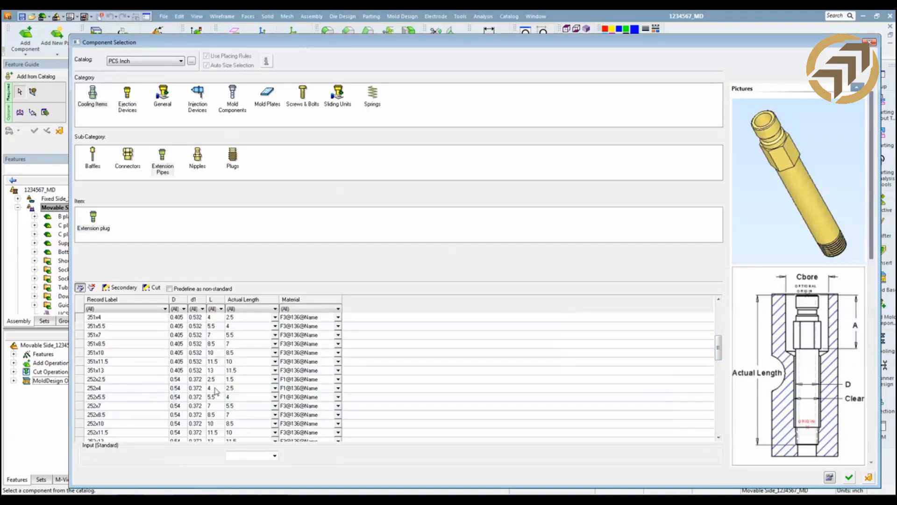
left_click(850, 478)
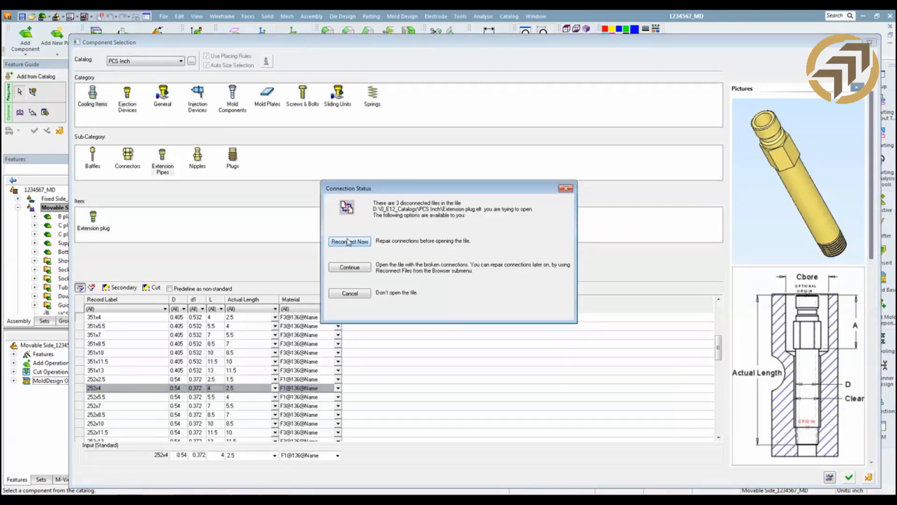
left_click(360, 266)
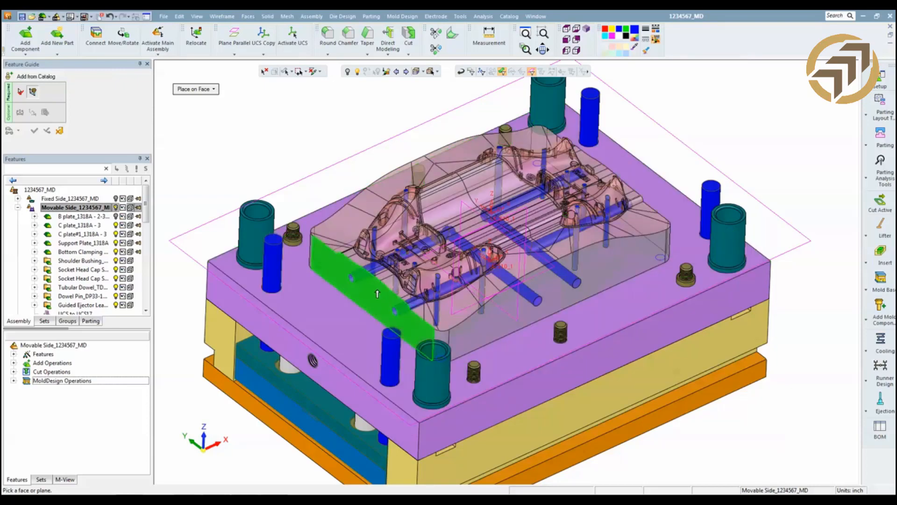
Place extension plugs using Place on Cone Face at the outer ends of the four X-direction and two Y-direction cooling channels.
left_click(211, 90)
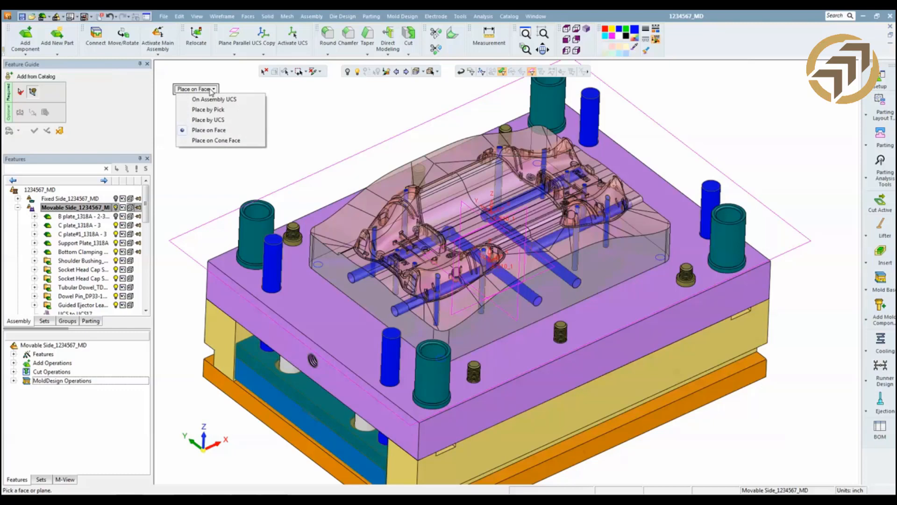
left_click(218, 141)
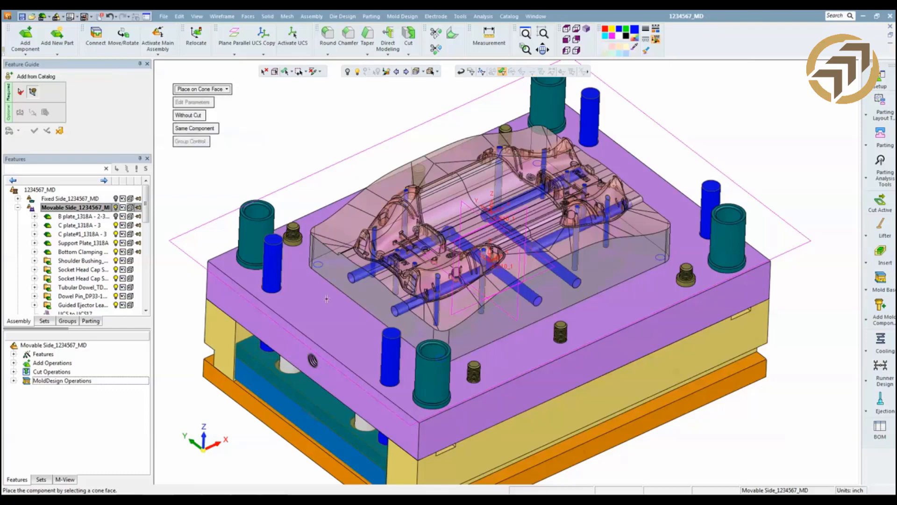
left_click(358, 279)
left_click(405, 308)
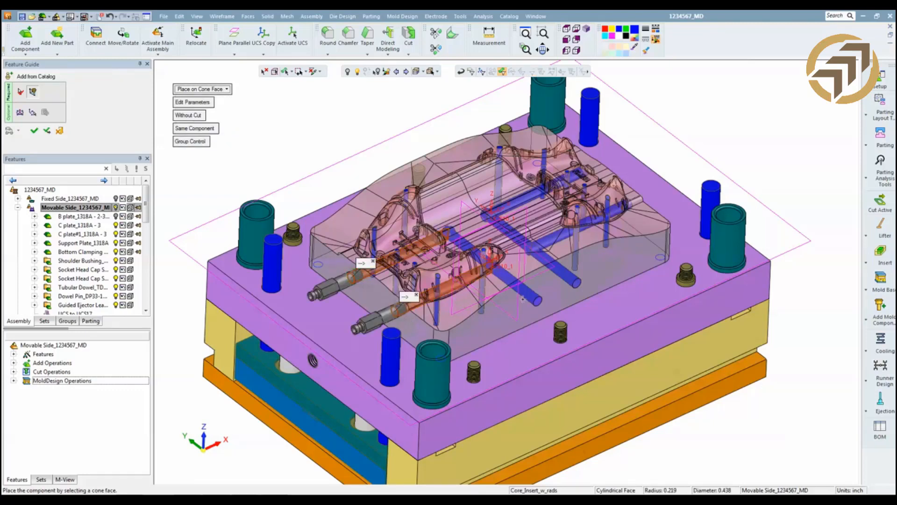
left_click(538, 301)
left_click(590, 265)
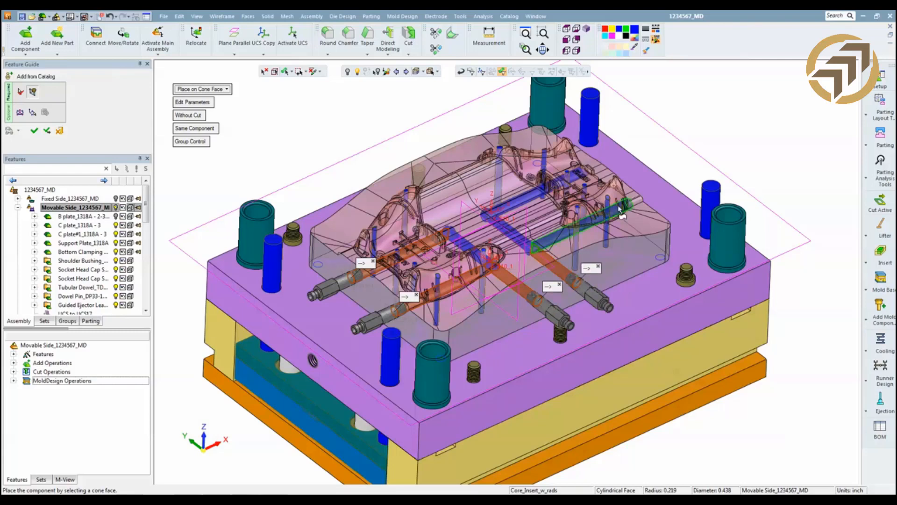
left_click(620, 209)
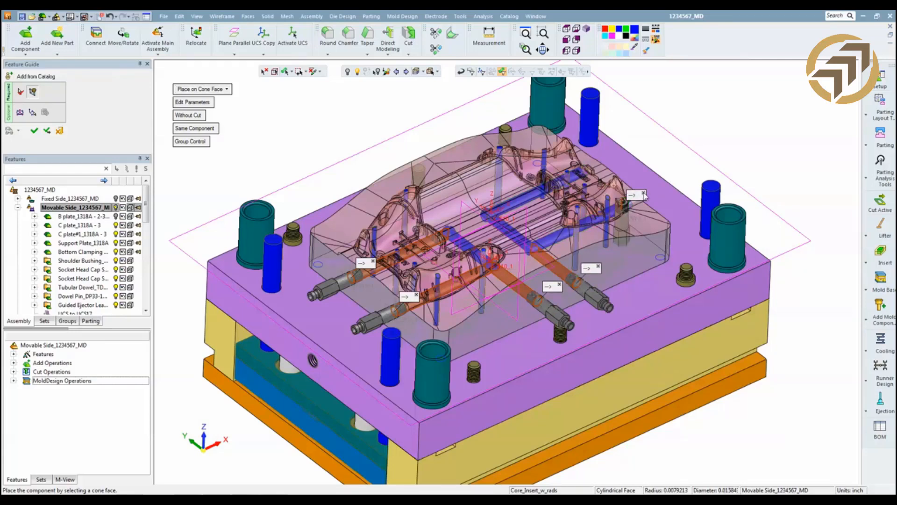
left_click(618, 209)
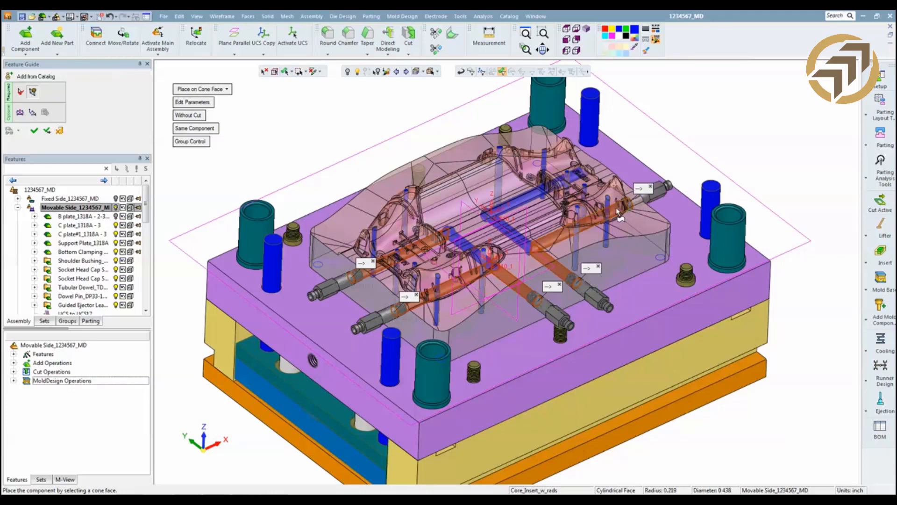
left_click(575, 180)
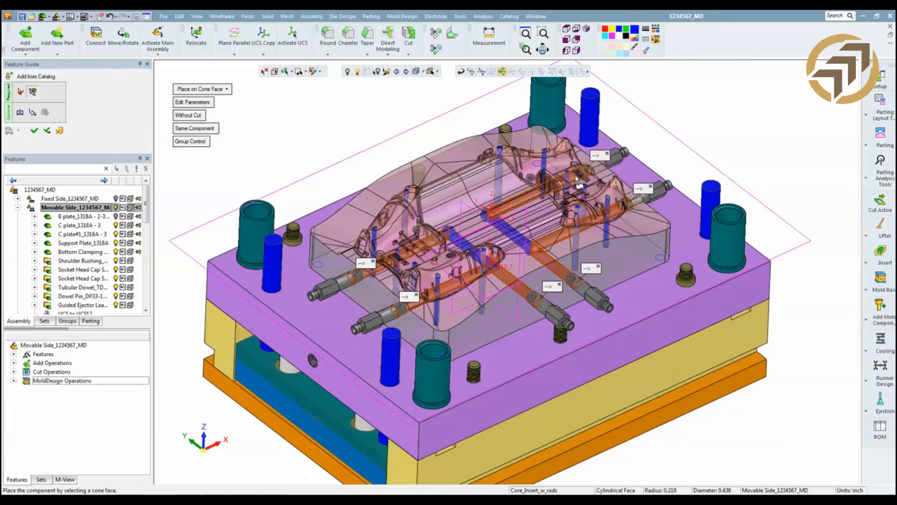
Remove the two extension plugs from the Y-direction cooling channels.
scroll(683, 357, "down", 3)
middle_click_drag(649, 293, 547, 299)
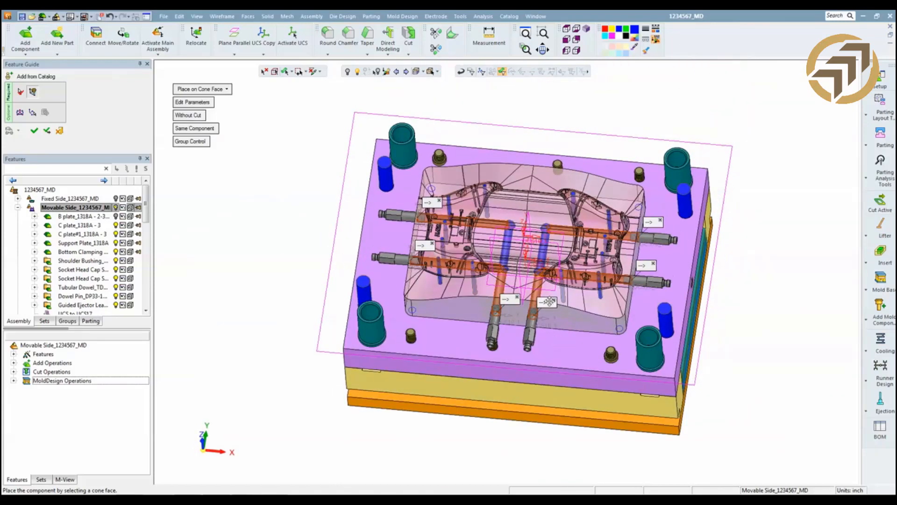
left_click(554, 300)
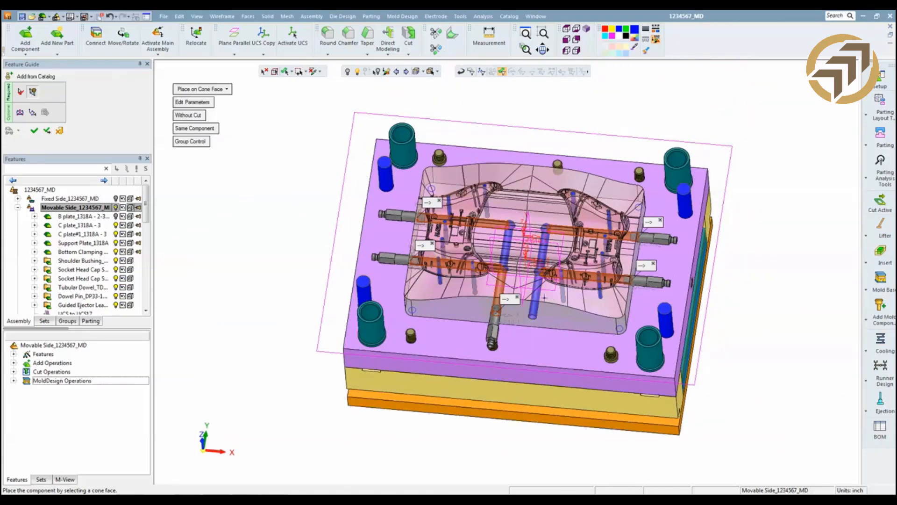
left_click(516, 297)
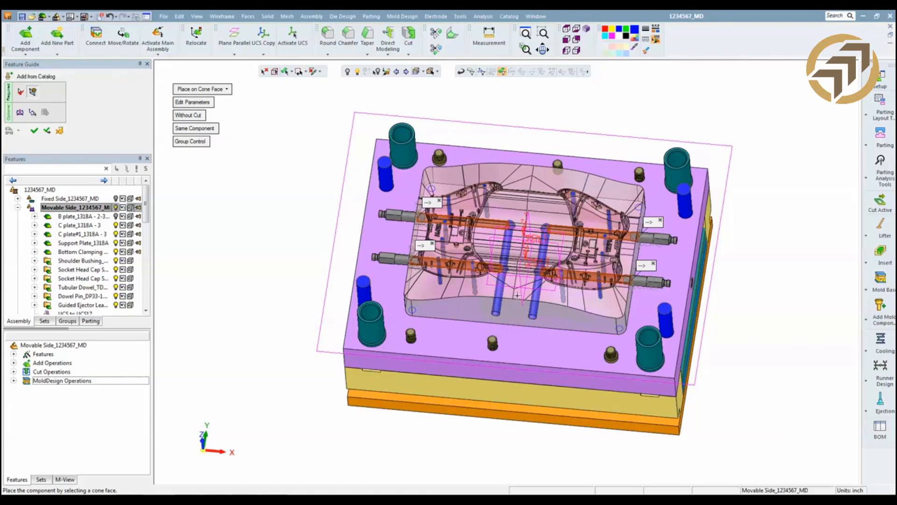
Change the placed extension plugs to the 252x5.5 record, switch them to With Cut and confirm the placement.
middle_click_drag(297, 247, 317, 302)
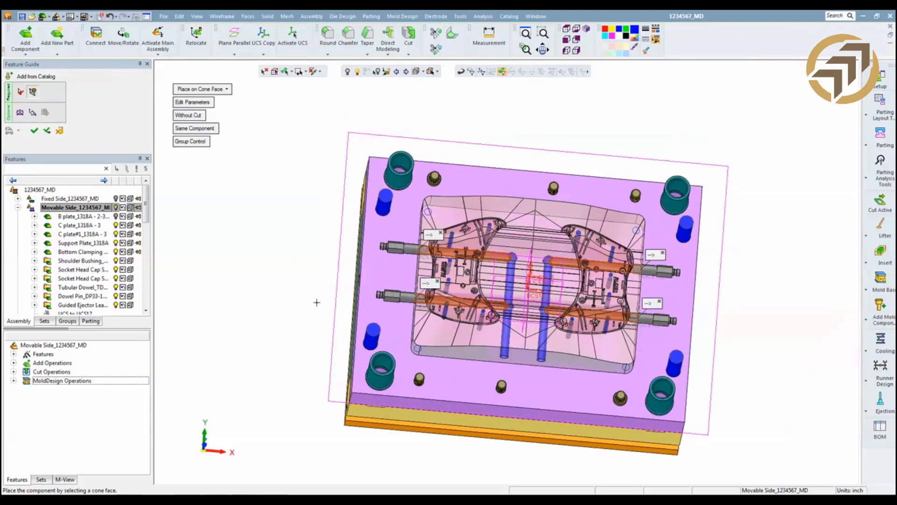
left_click(191, 103)
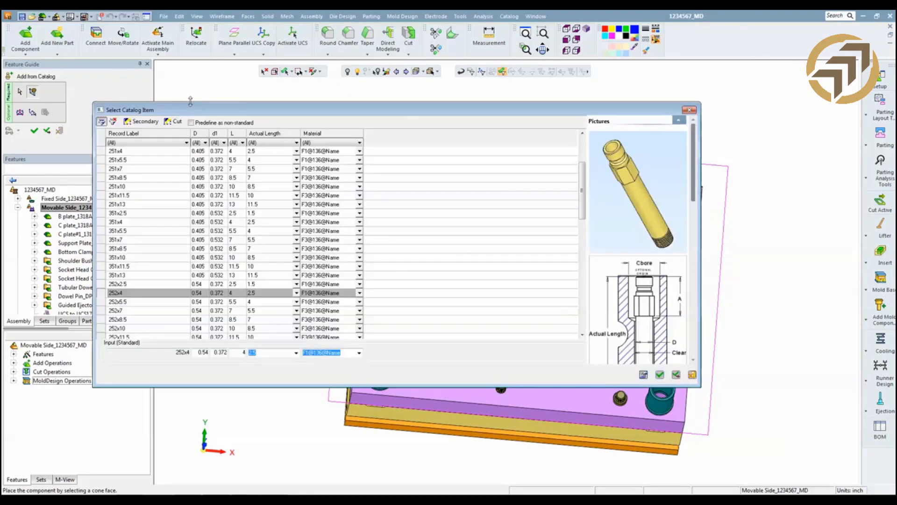
left_click(234, 301)
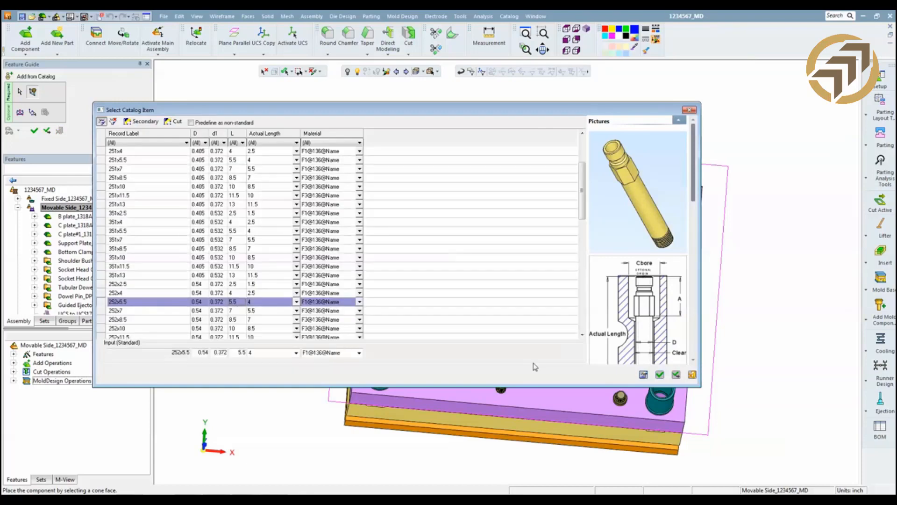
left_click(660, 374)
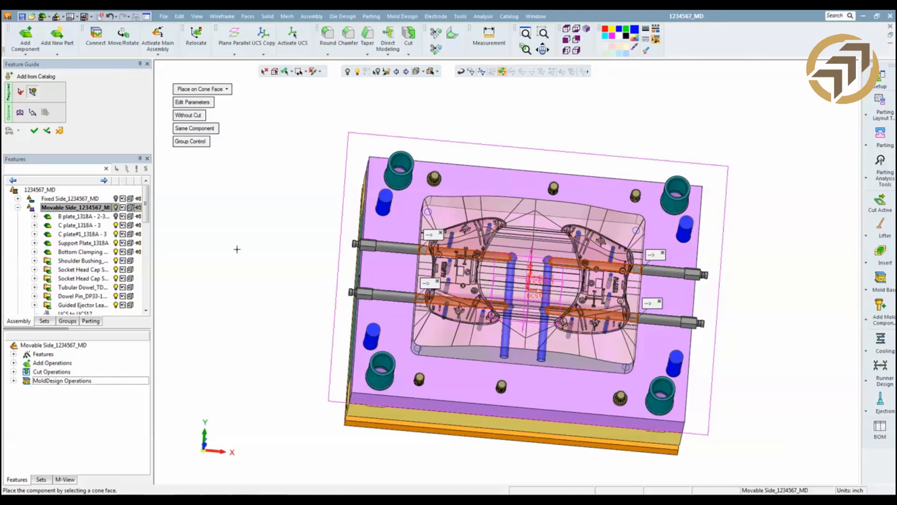
left_click(189, 115)
left_click(34, 131)
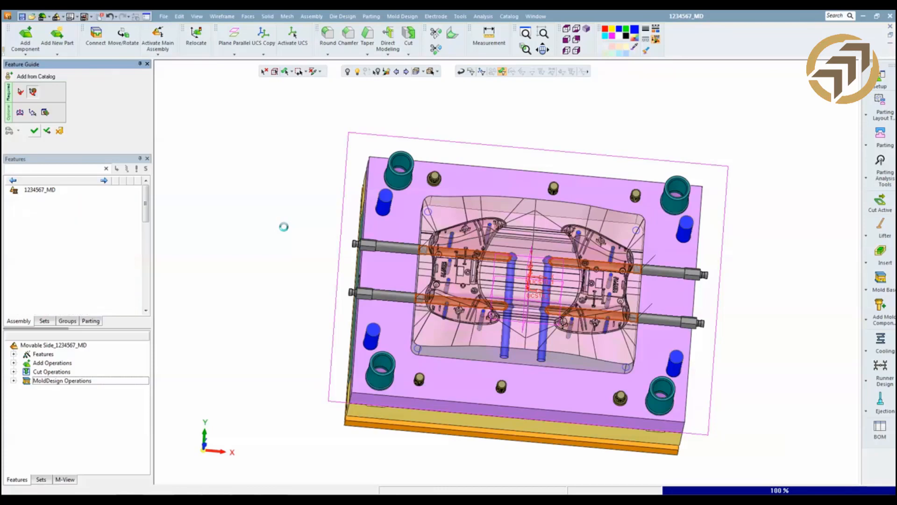
Show the B plate and make it transparent so the extension plugs inside can be inspected.
middle_click_drag(402, 348, 458, 320)
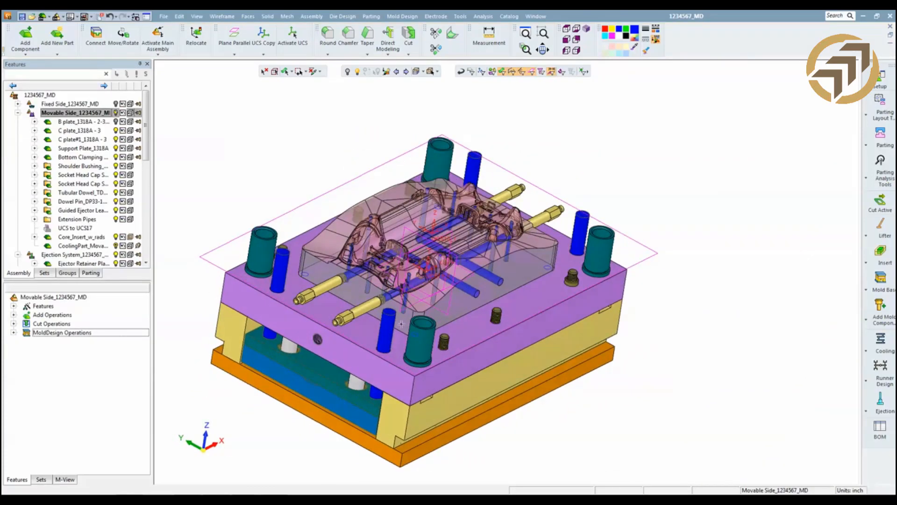
scroll(401, 323, "up", 2)
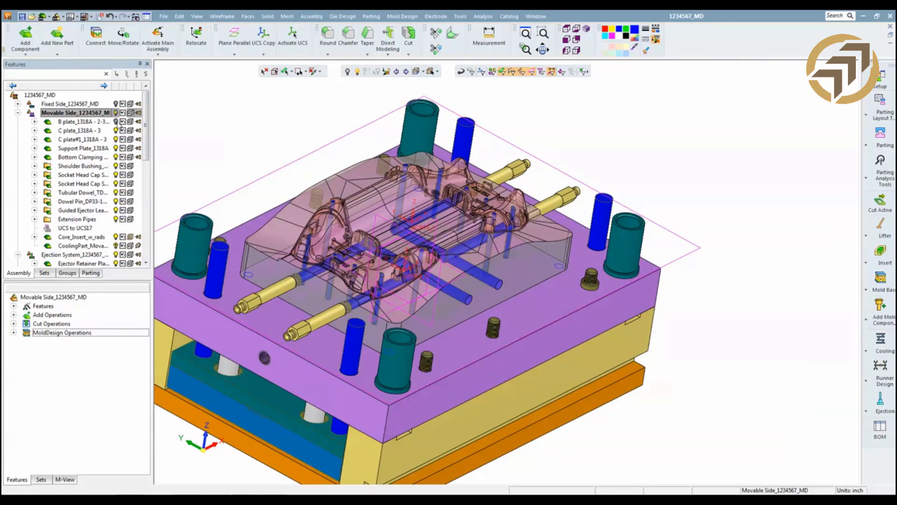
left_click(116, 121)
middle_click_drag(332, 316, 450, 297, "ctrl")
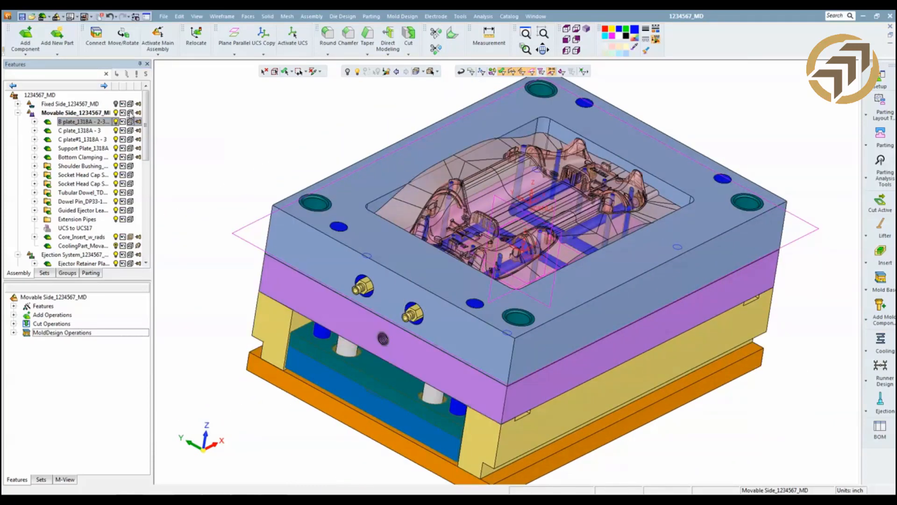
left_click(134, 124)
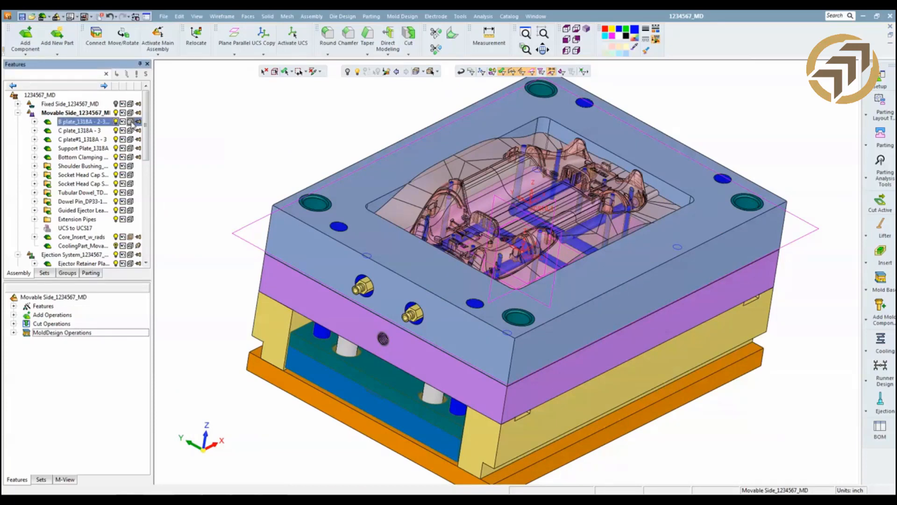
left_click(131, 122)
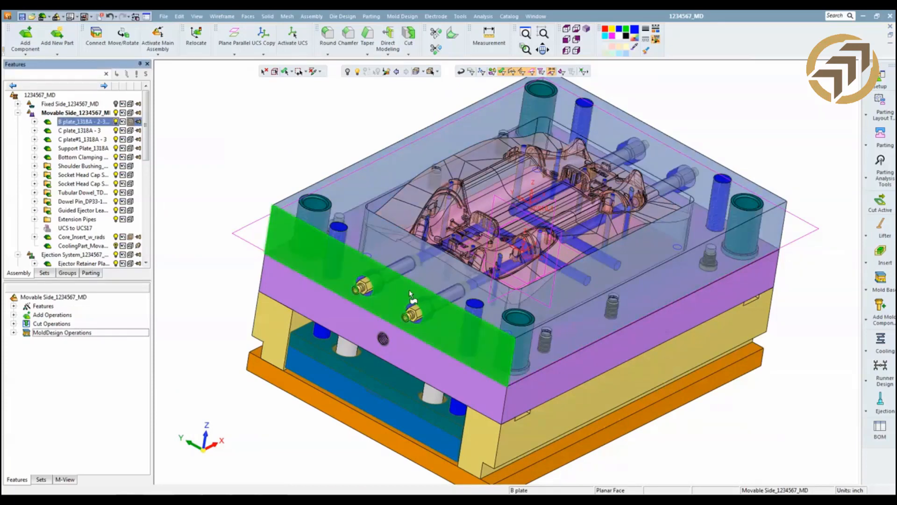
Measure the diameter of the counterbores around the extension plugs on the B plate's side face.
scroll(411, 293, "up", 6)
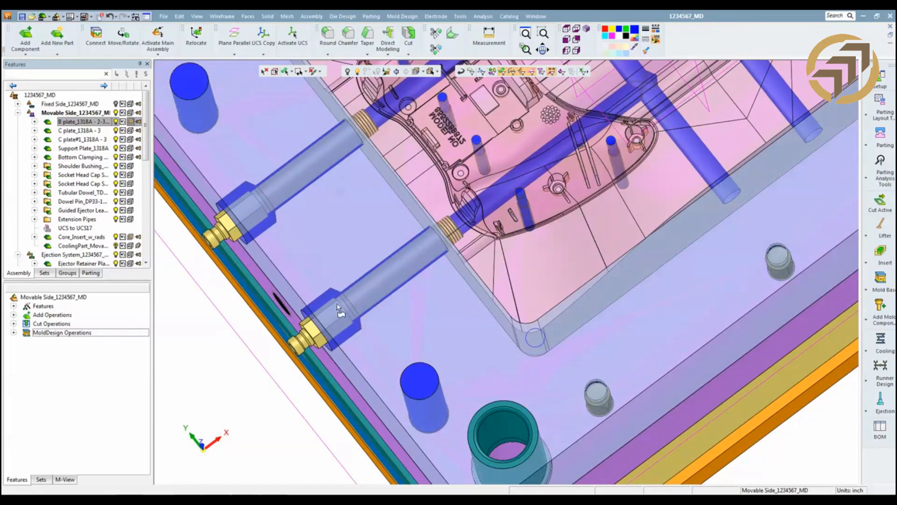
middle_click_drag(309, 264, 407, 318)
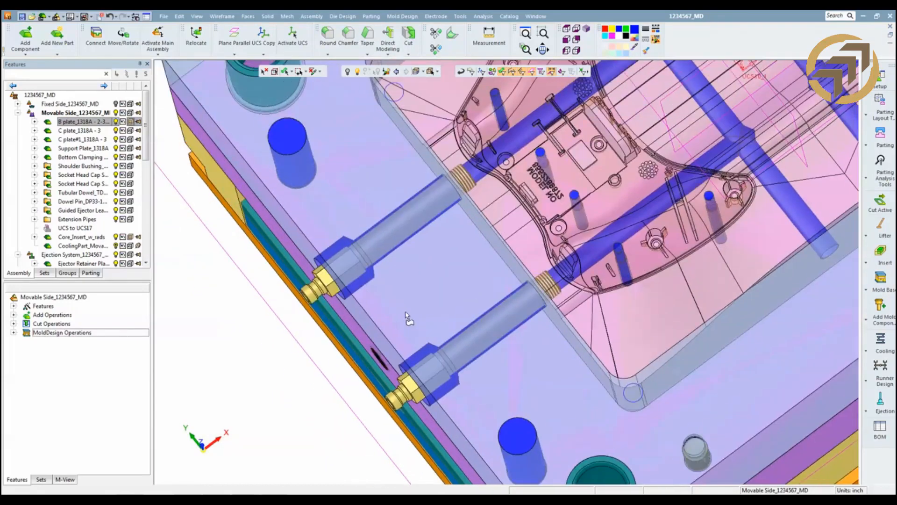
scroll(405, 314, "up", 4)
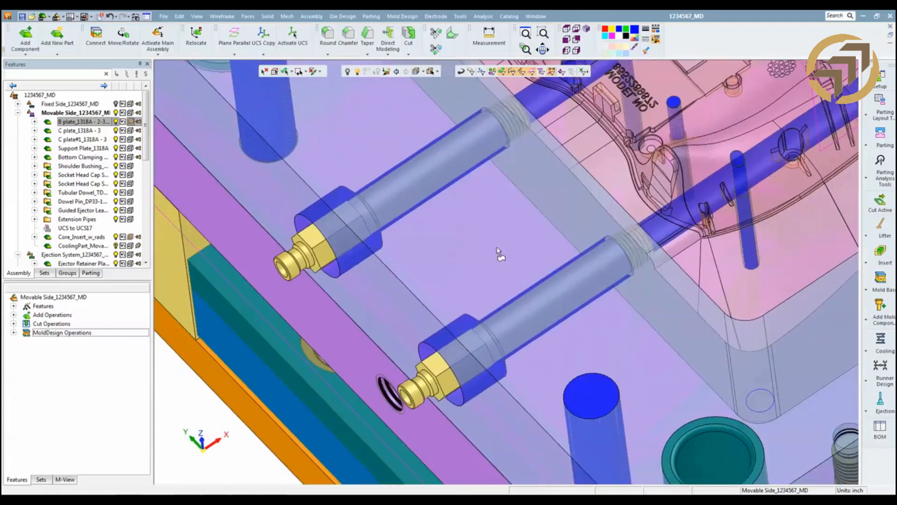
middle_click_drag(497, 248, 500, 236)
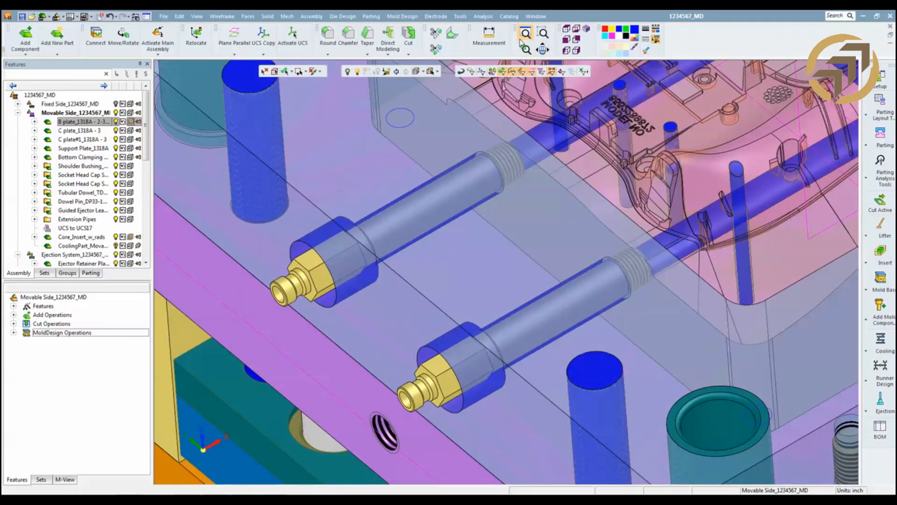
left_click(489, 36)
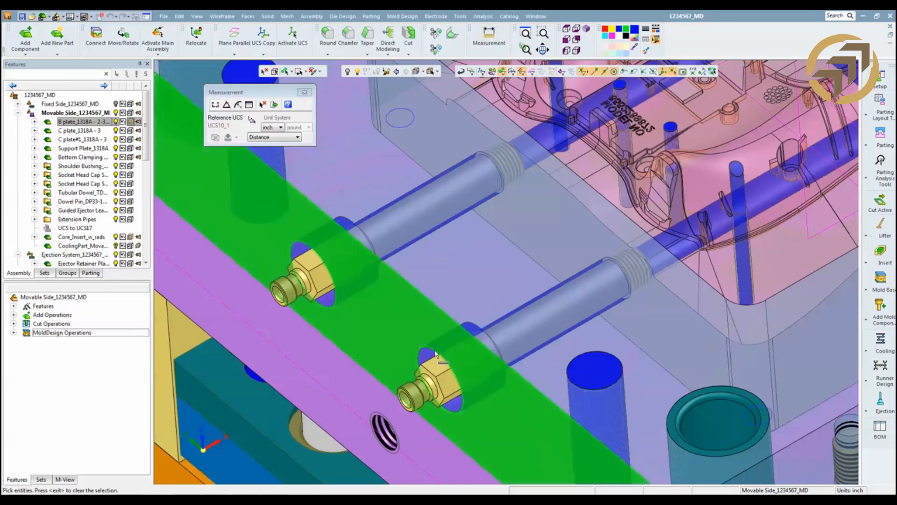
left_click(437, 351)
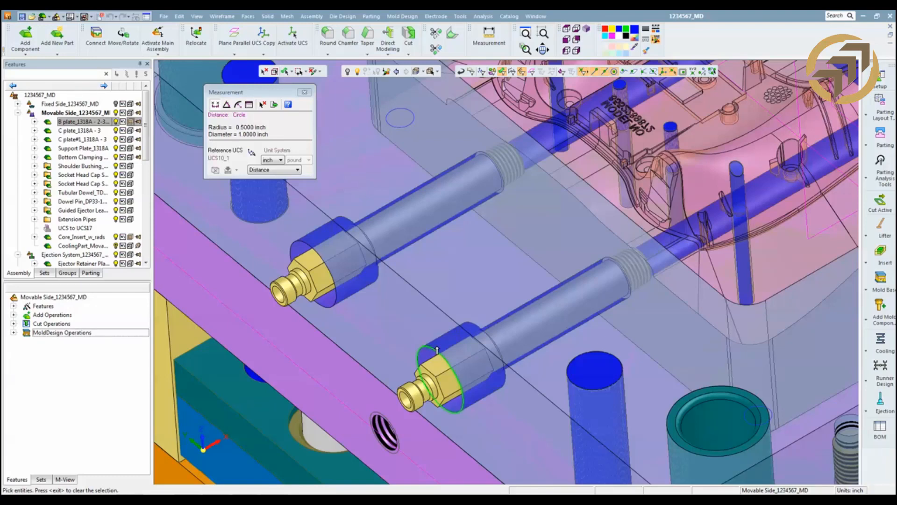
middle_click(437, 350)
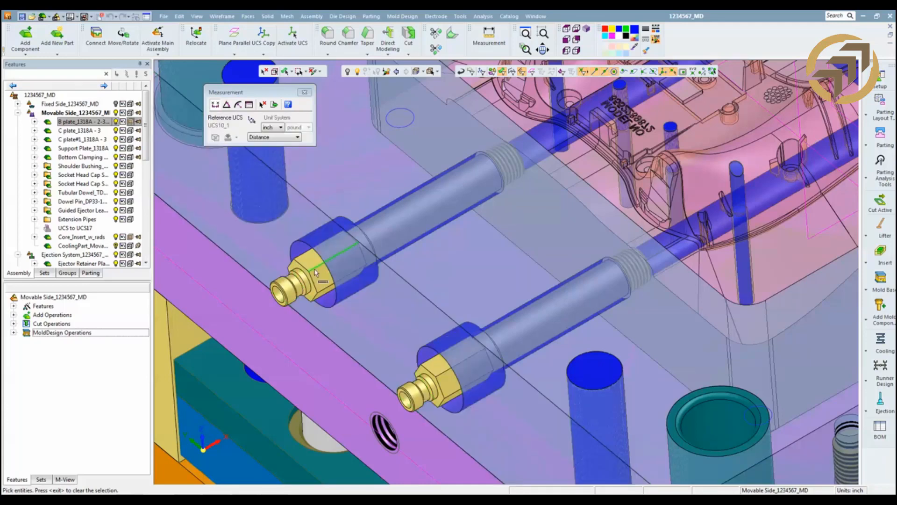
left_click(330, 299)
middle_click(388, 207)
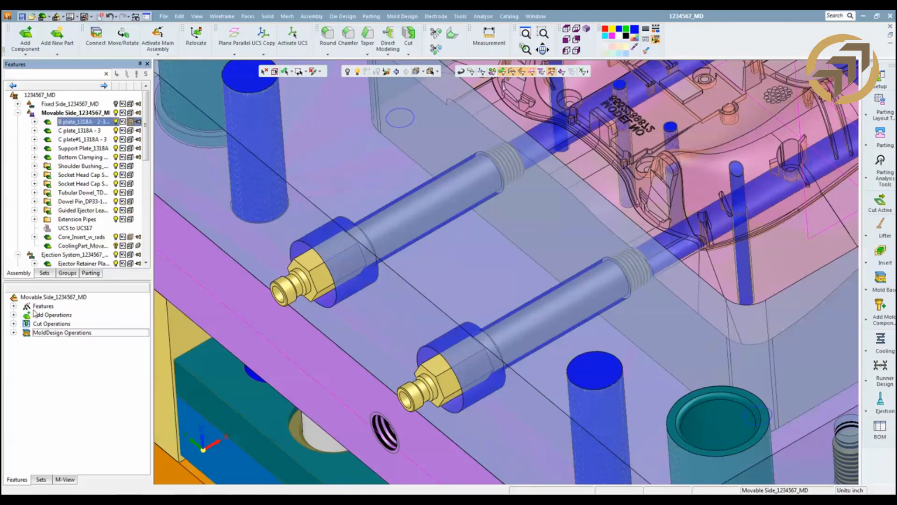
Reopen the extension plug add operation and display the Cut and Secondary parameters of its catalog record.
left_click(14, 315)
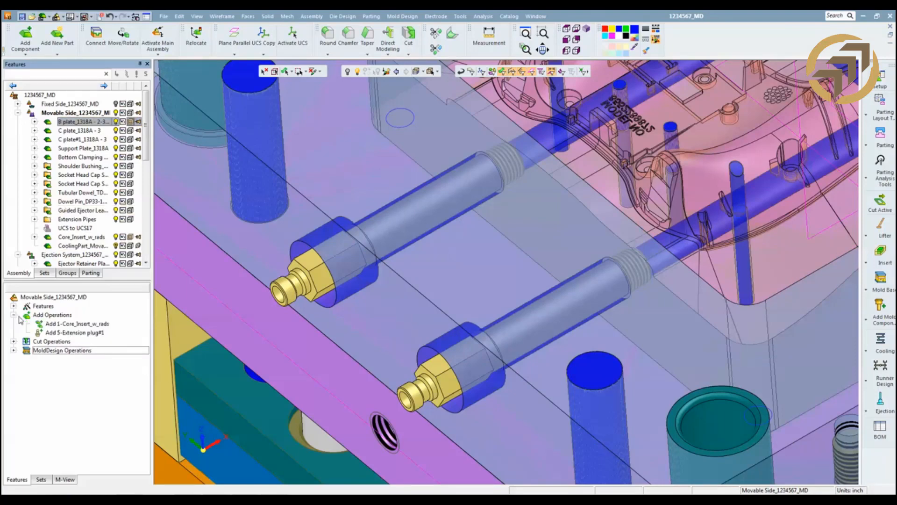
right_click(68, 333)
left_click(86, 340)
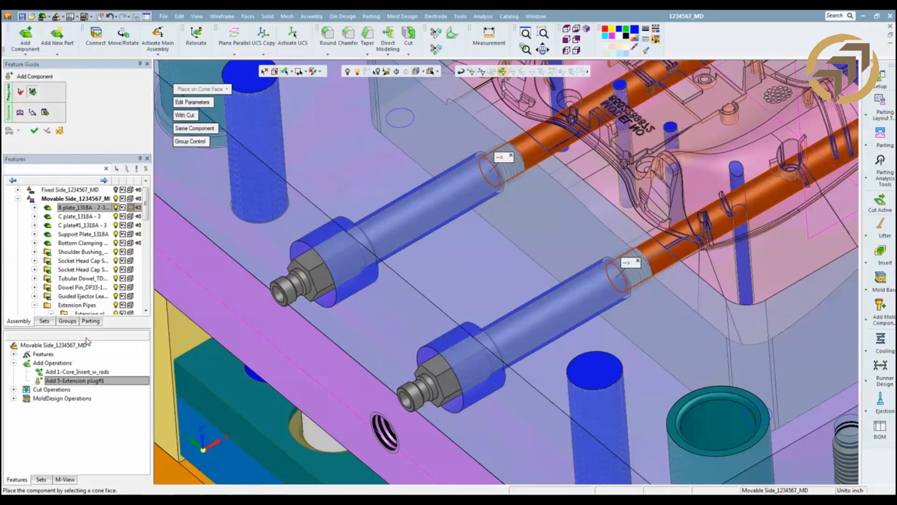
left_click(192, 103)
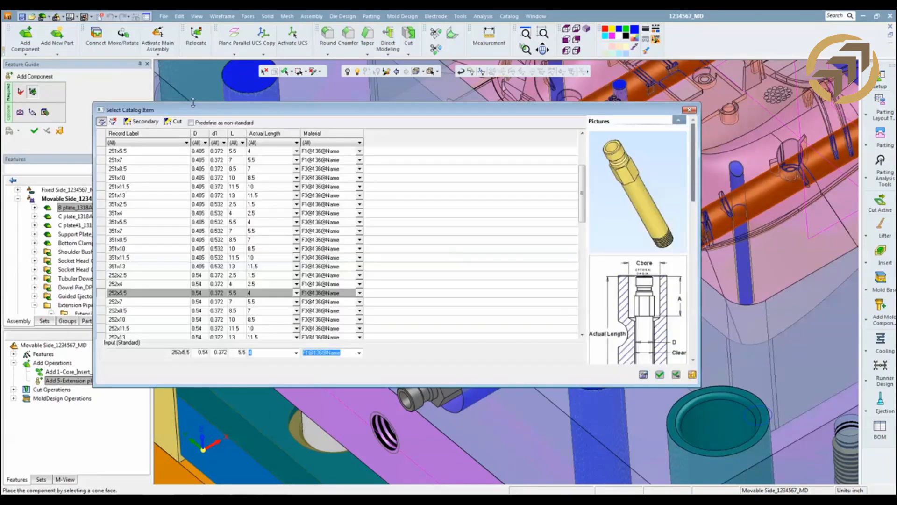
left_click(171, 123)
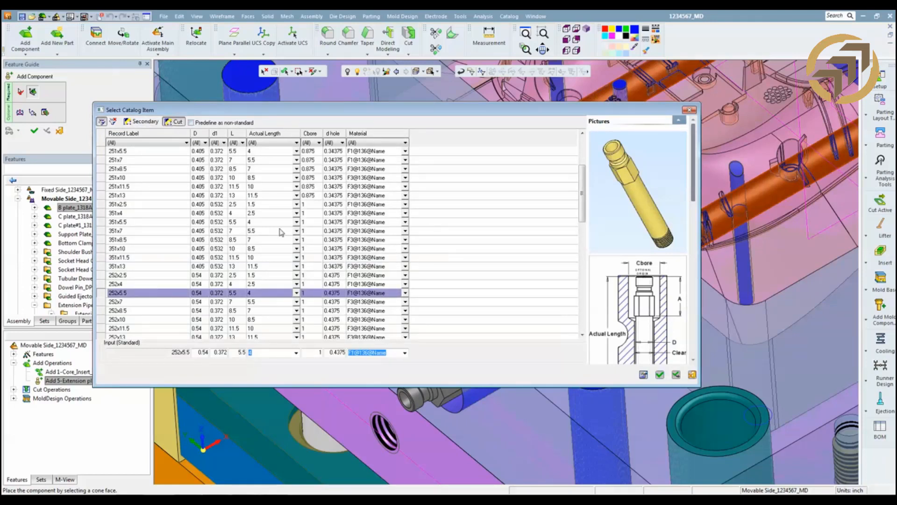
left_click(142, 122)
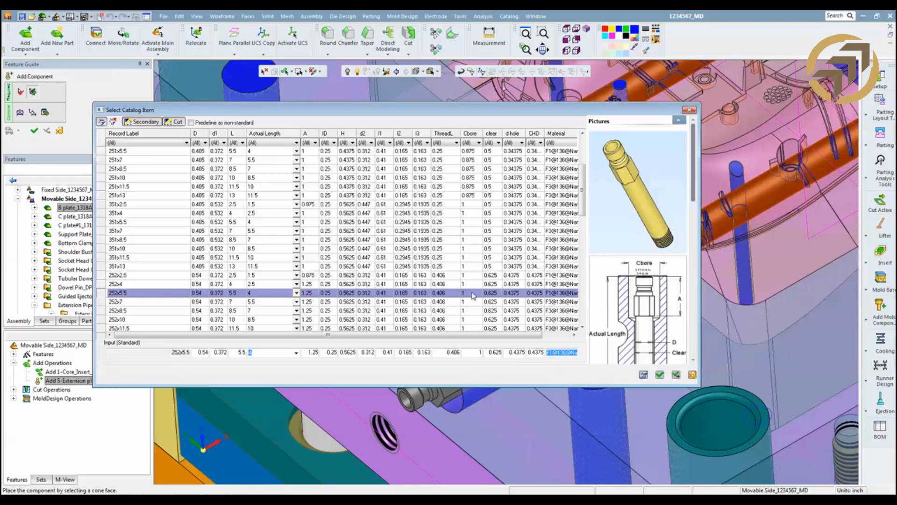
Set the Cbore of the 252x5.5 extension plug record to 1.125 and confirm the edited placement.
left_click(480, 353)
left_click(480, 353)
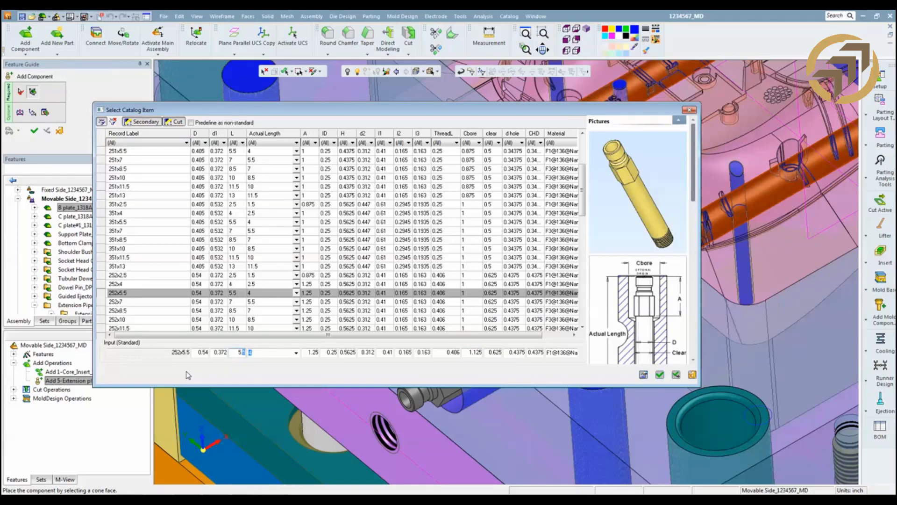
type("25")
left_click(660, 374)
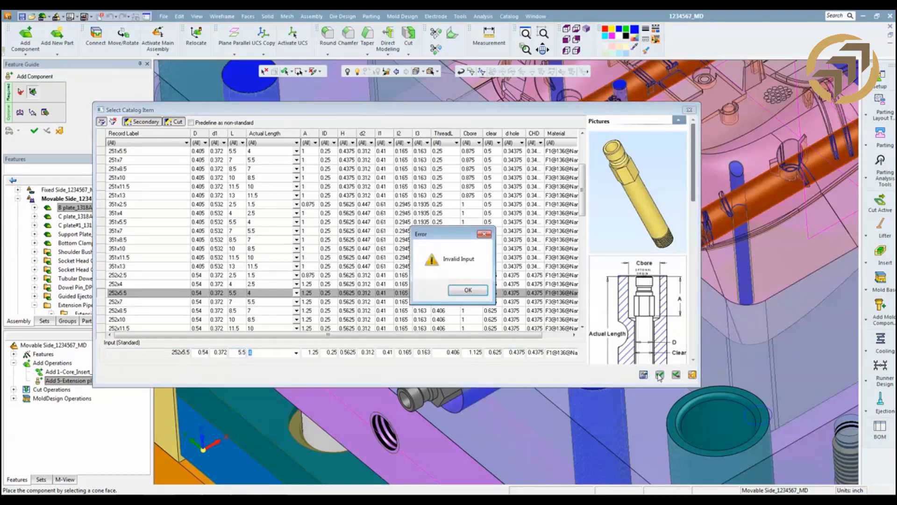
left_click(468, 290)
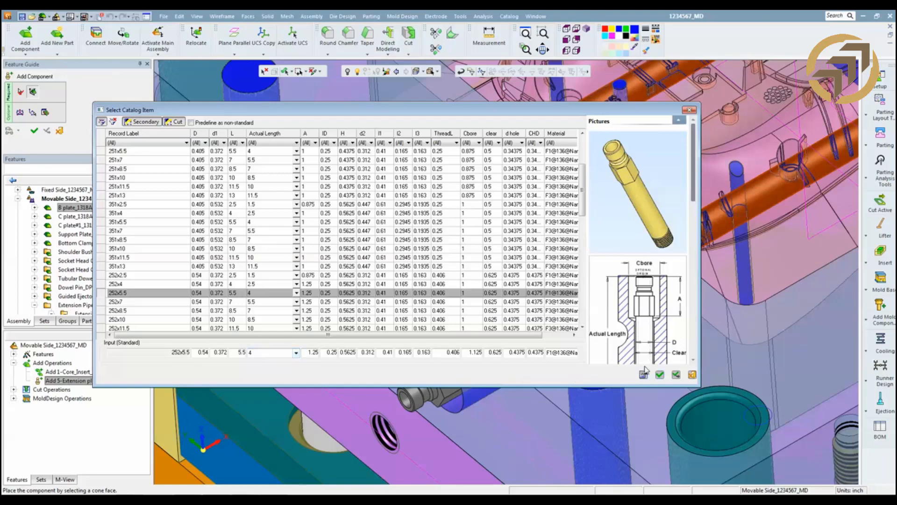
left_click(660, 374)
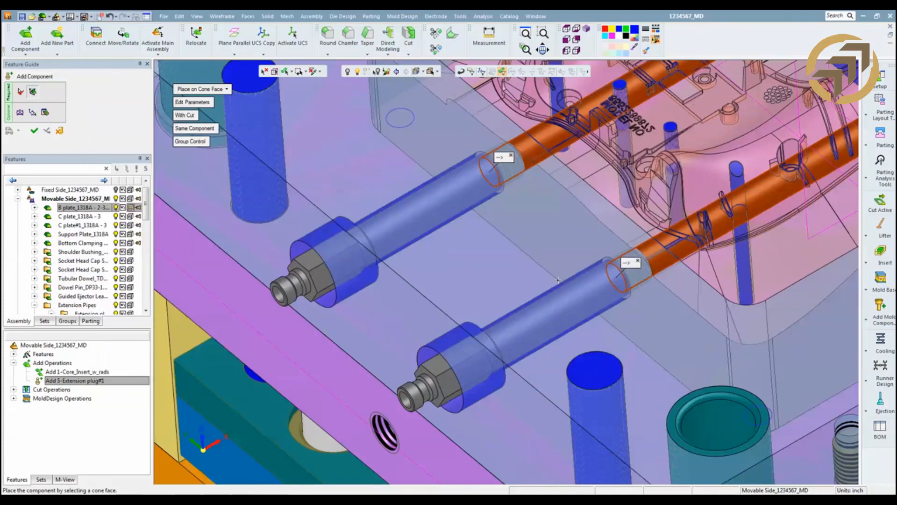
middle_click_drag(515, 255, 633, 309)
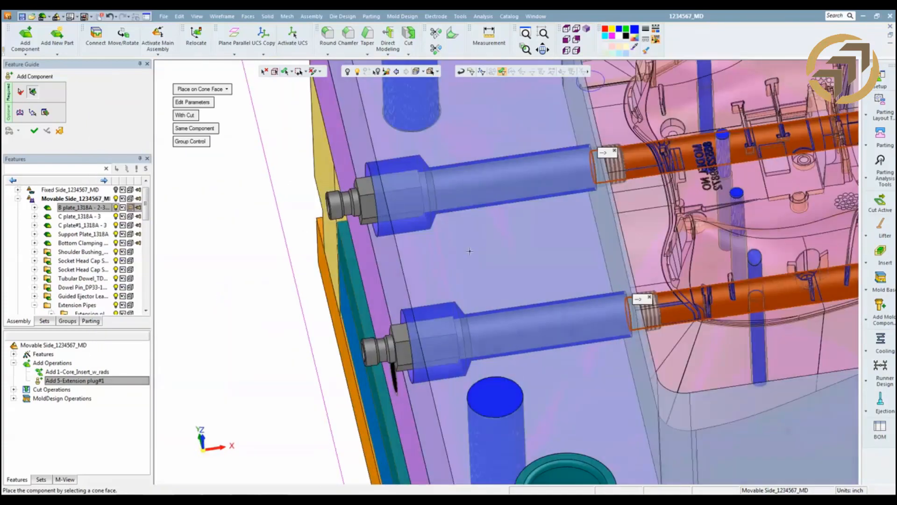
left_click(33, 131)
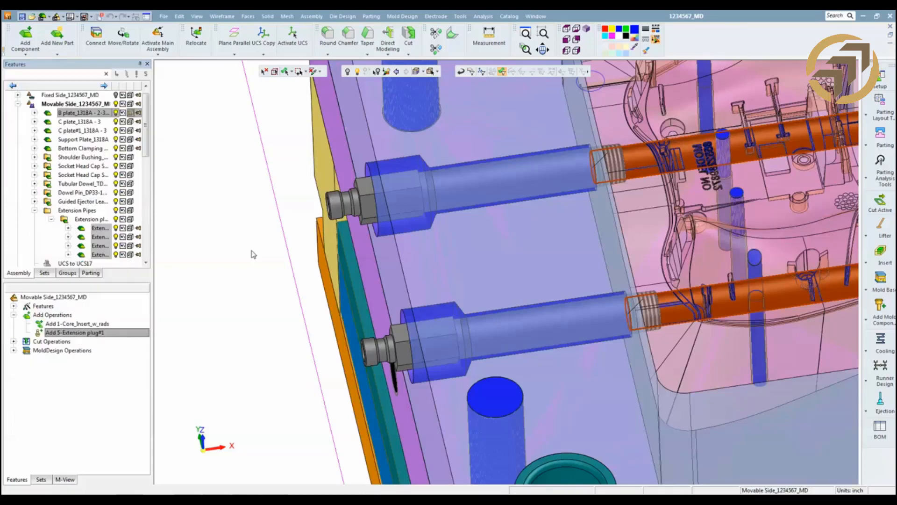
Measure the diameter of the counterbore around an extension plug on the B plate's side face.
middle_click_drag(522, 269, 559, 260)
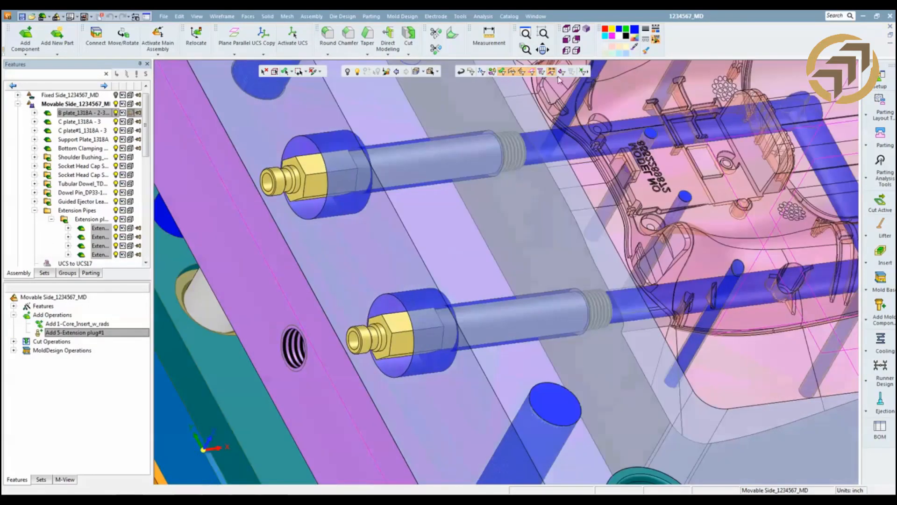
left_click(489, 38)
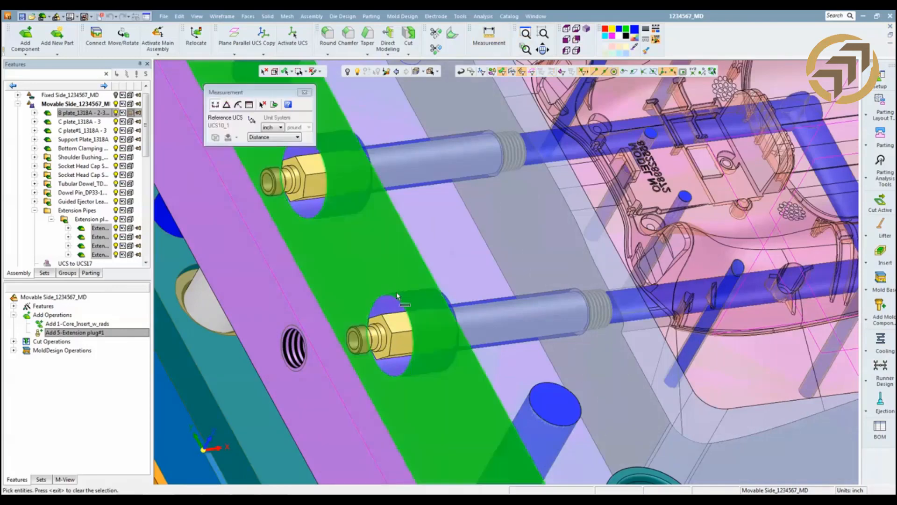
left_click(399, 298)
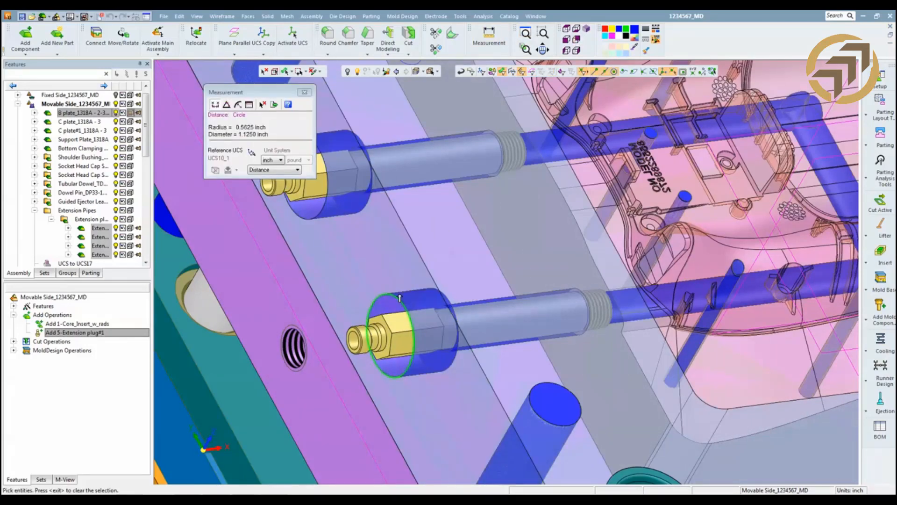
middle_click(400, 299)
middle_click(398, 271)
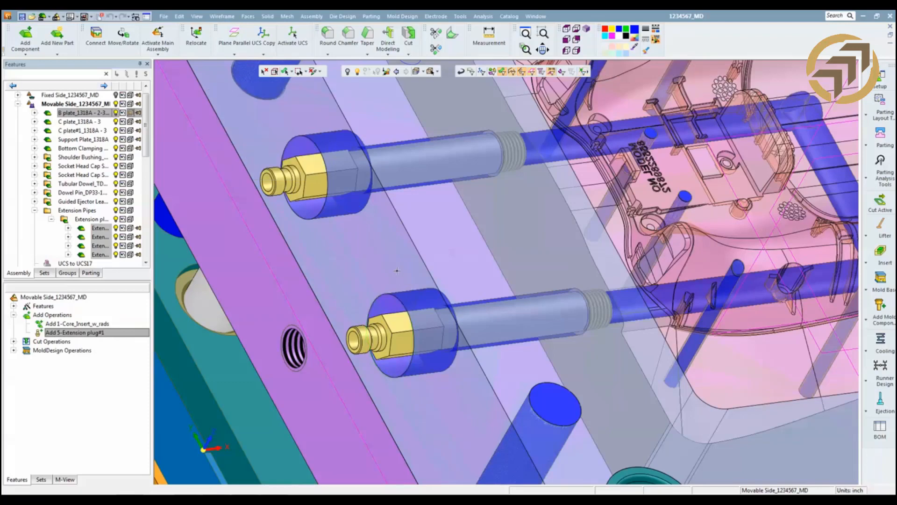
Reopen the extension plug add operation for editing and display its catalog record.
middle_click_drag(396, 269, 374, 276)
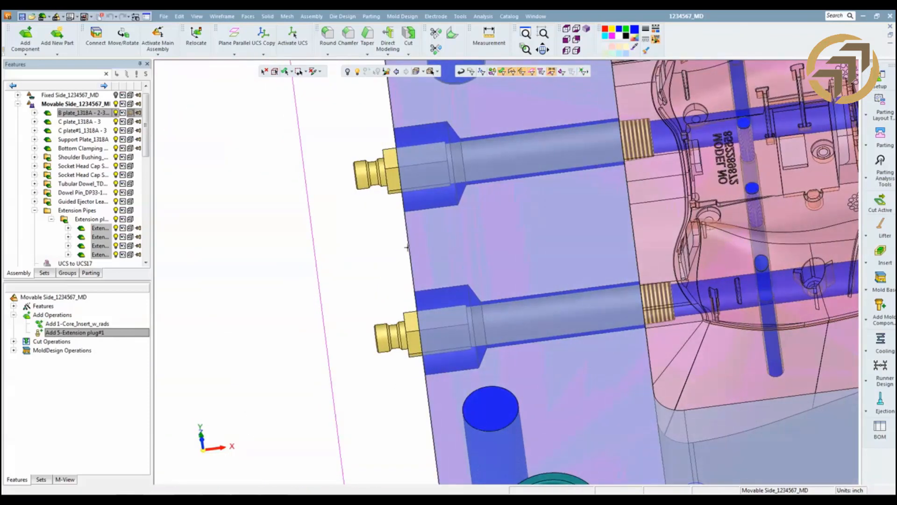
scroll(407, 248, "up", 2)
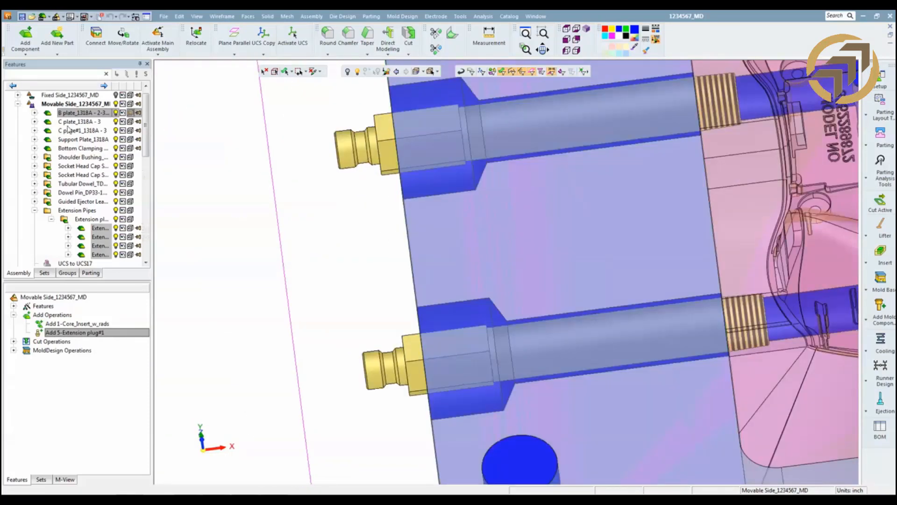
right_click(75, 332)
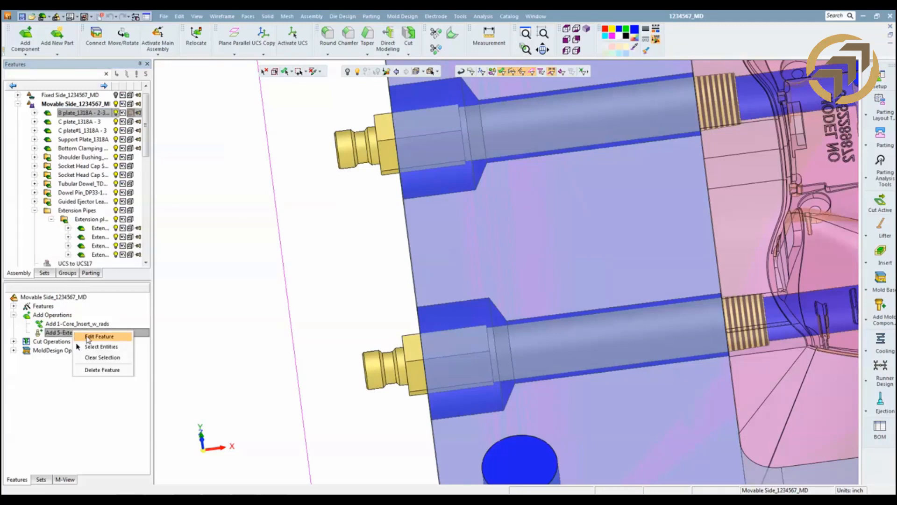
left_click(98, 337)
left_click(193, 102)
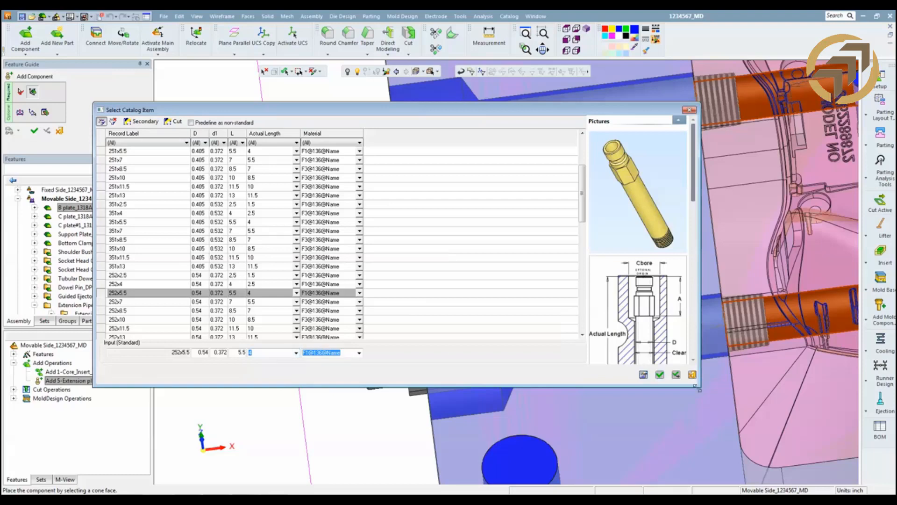
Enlarge the catalog selection window and its picture area to examine the extension plug's dimension diagram.
left_click_drag(700, 387, 796, 470)
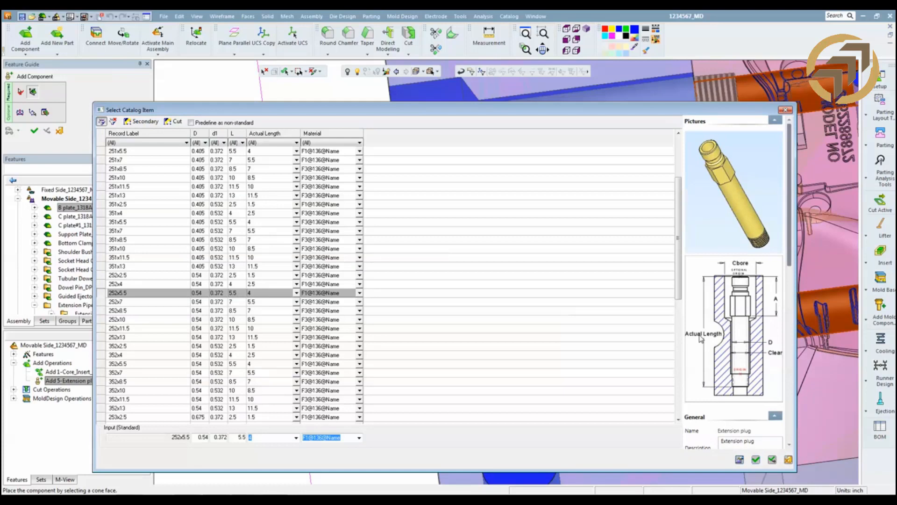
left_click_drag(790, 235, 802, 269)
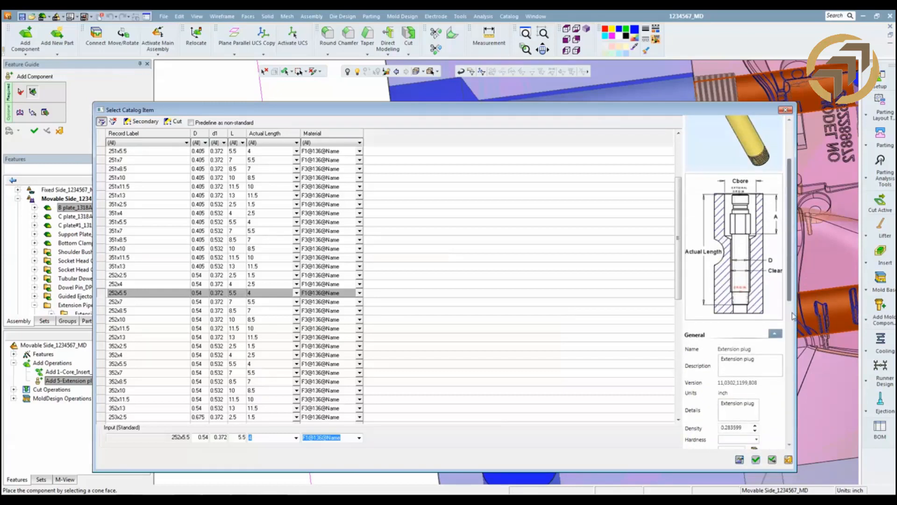
left_click_drag(796, 312, 841, 312)
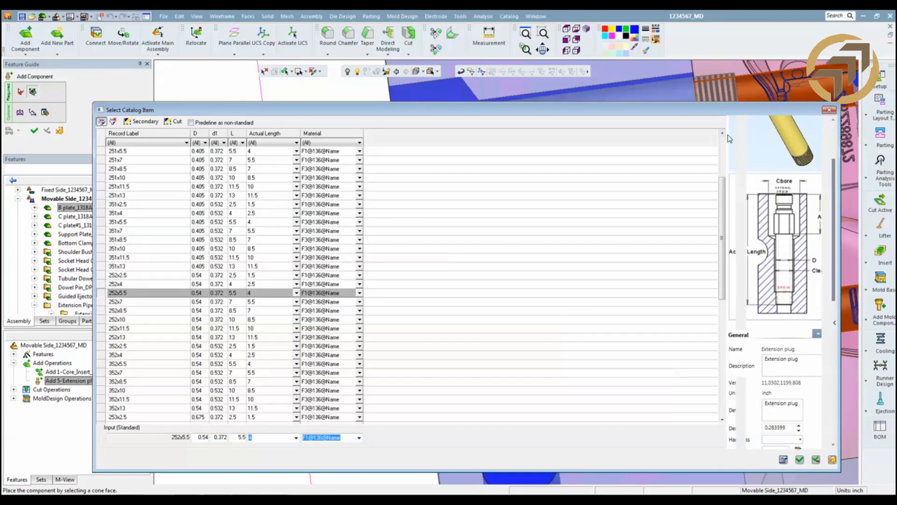
scroll(728, 153, "down", 1)
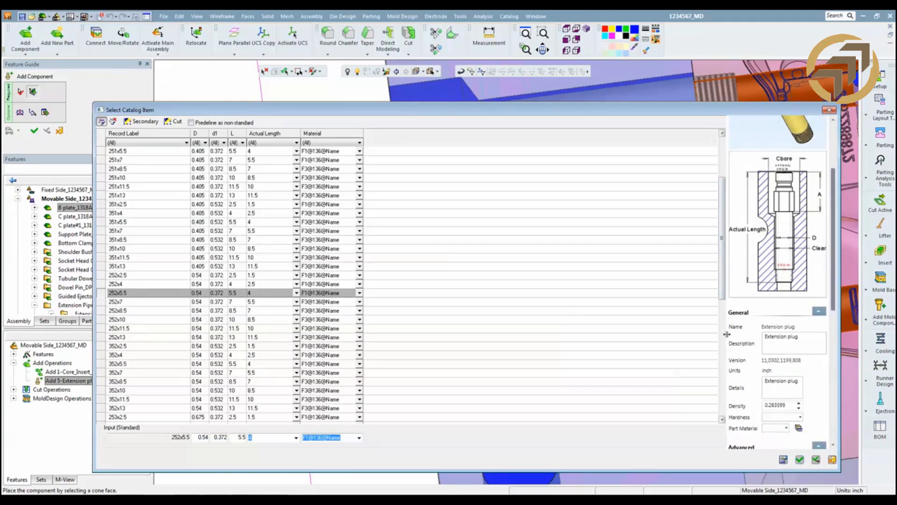
left_click_drag(726, 333, 622, 327)
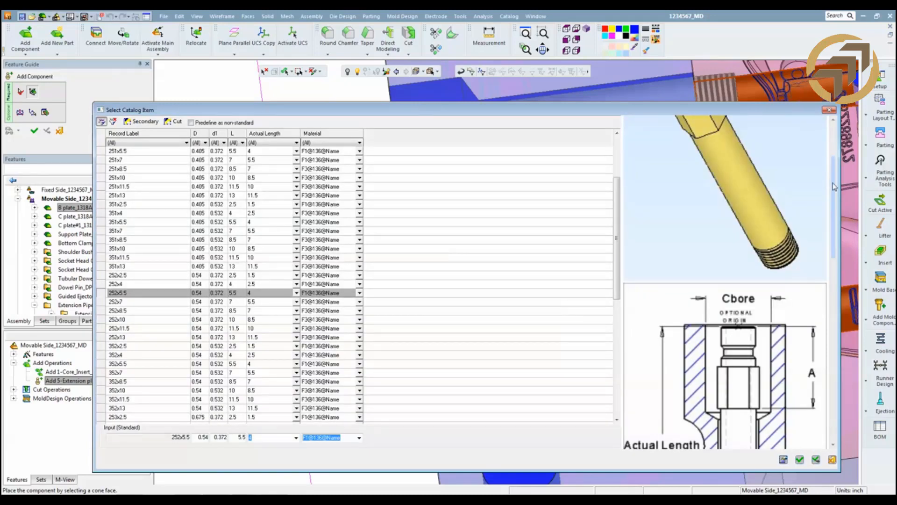
scroll(834, 253, "down", 5)
left_click_drag(836, 249, 842, 139)
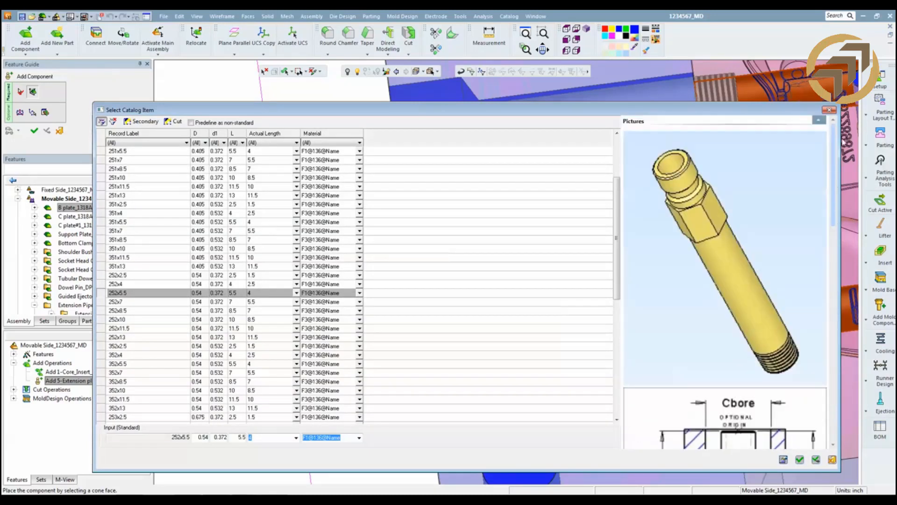
Try to set the Actual Length of the 252x5.5 extension plug record to 3.75.
left_click(296, 438)
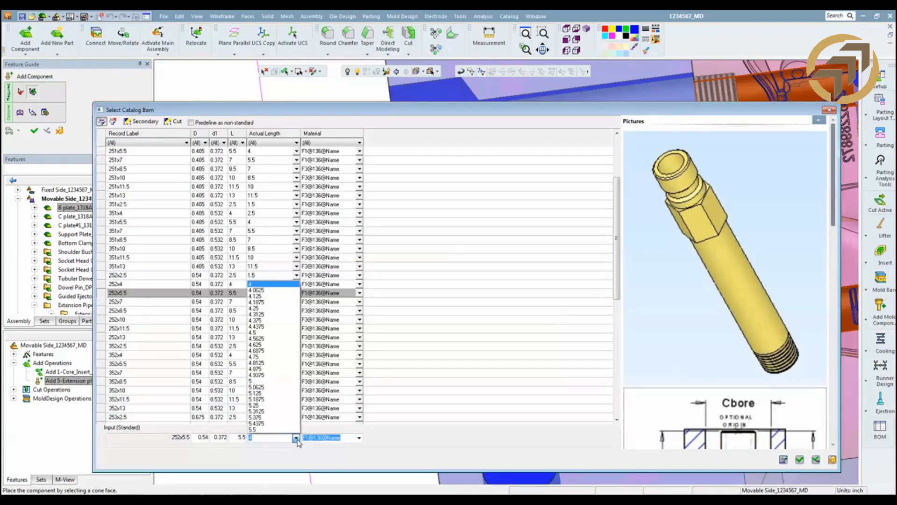
left_click(275, 437)
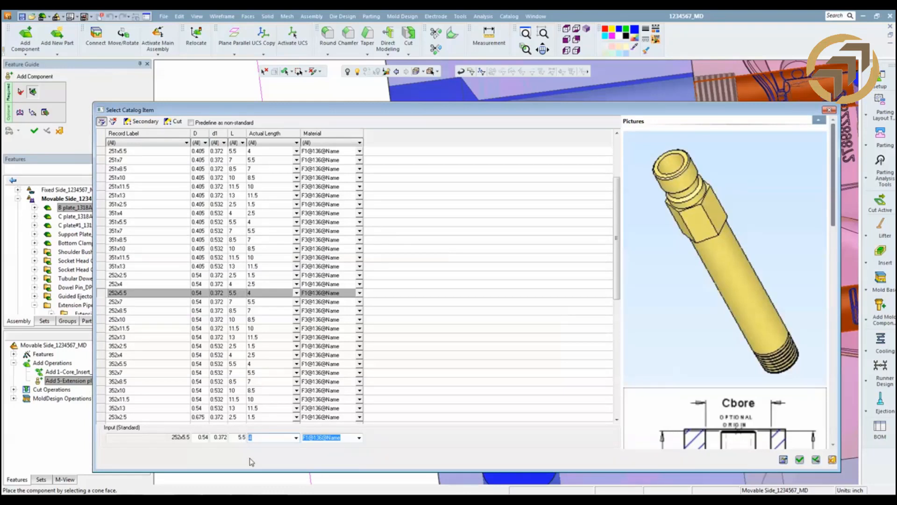
type("3.75")
left_click(800, 460)
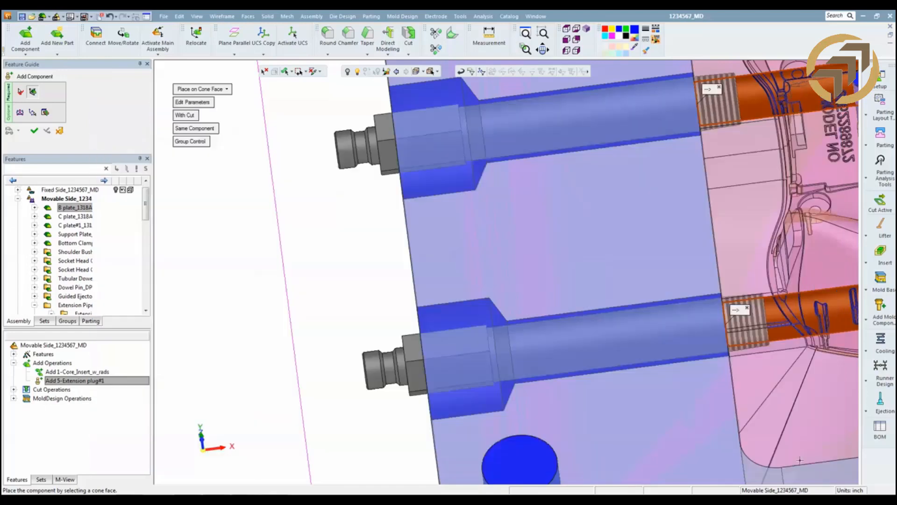
Display the record's Secondary and Cut parameters and set the extension plug's L value to 4.5.
scroll(363, 310, "down", 3)
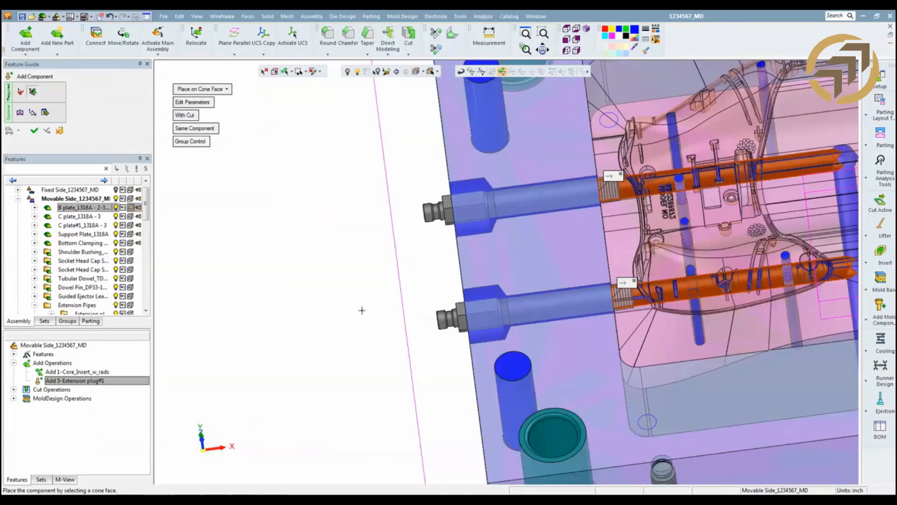
scroll(327, 294, "up", 1)
middle_click_drag(327, 295, 343, 312)
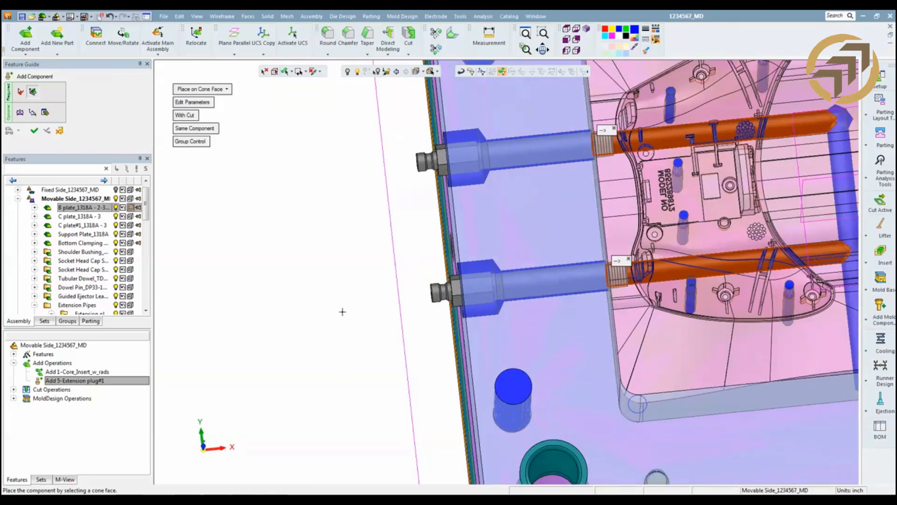
middle_click_drag(395, 331, 314, 325)
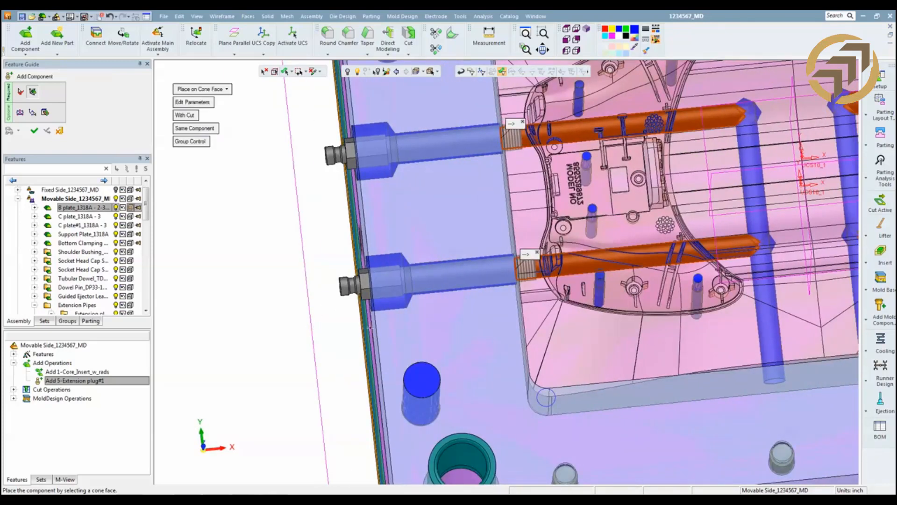
left_click(206, 103)
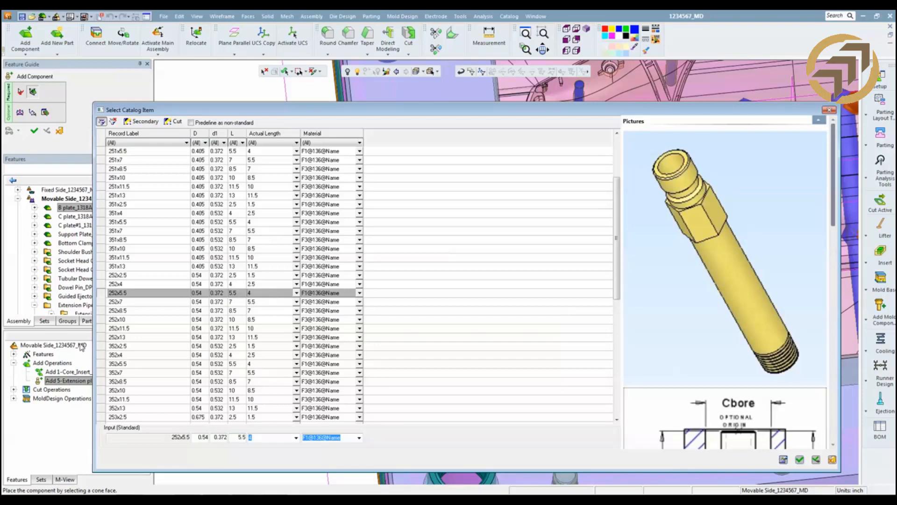
left_click(147, 122)
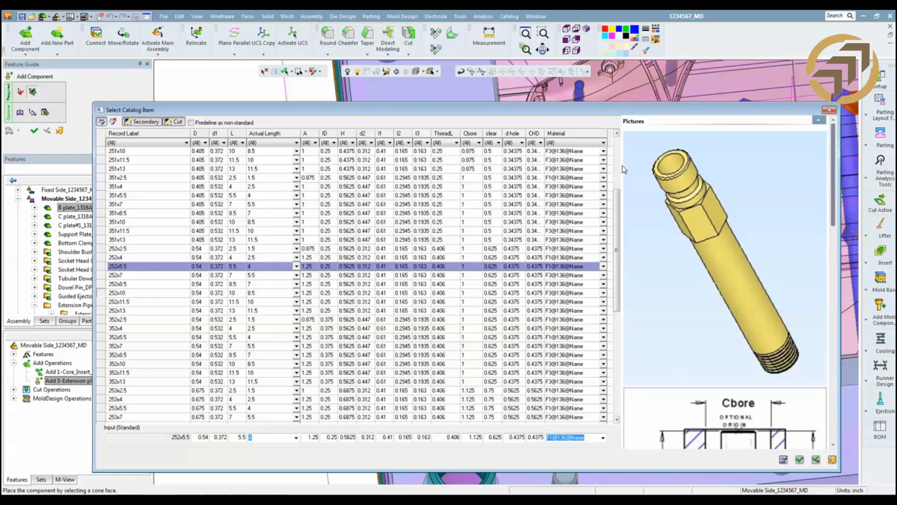
left_click_drag(660, 167, 663, 168)
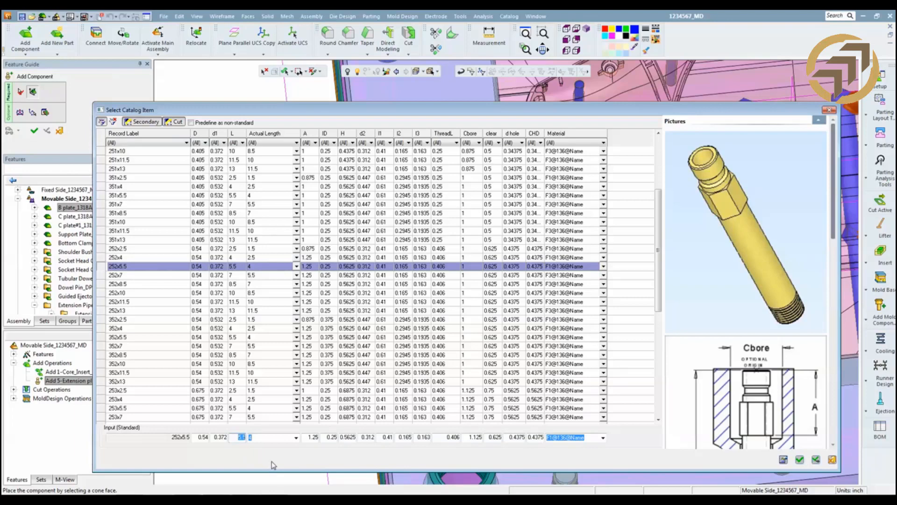
type("5.")
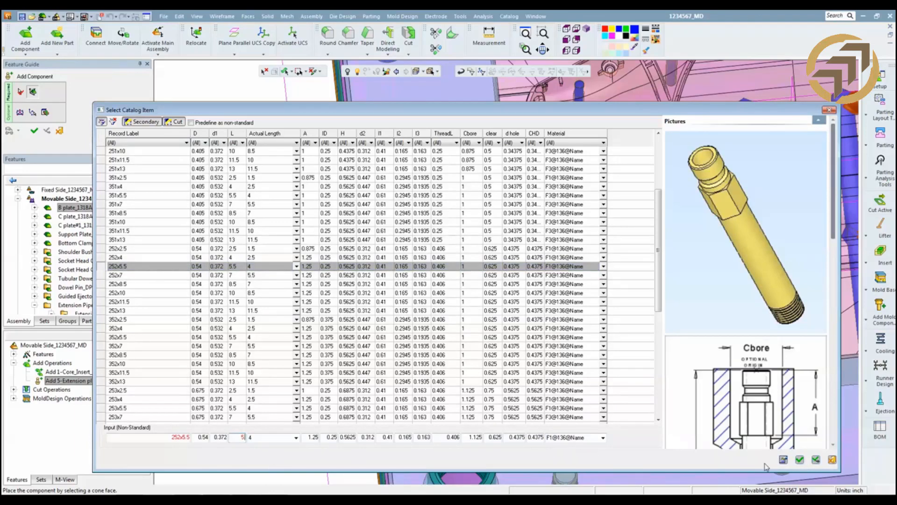
left_click(800, 460)
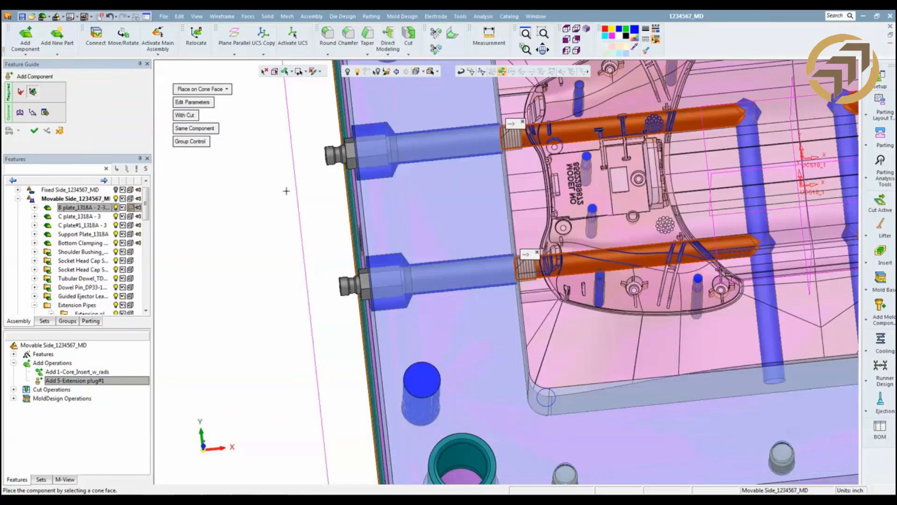
Check the extension plug's catalog parameters once more and confirm the edited add operation.
left_click(187, 101)
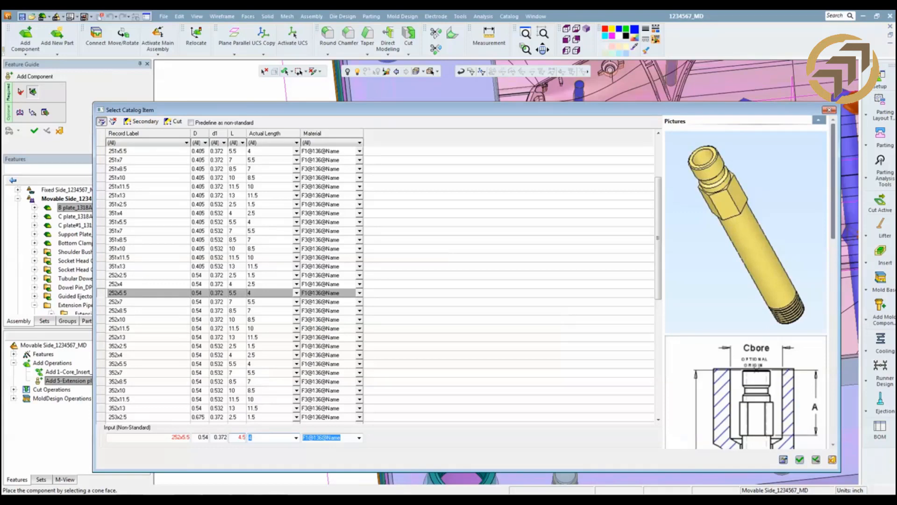
left_click(784, 458)
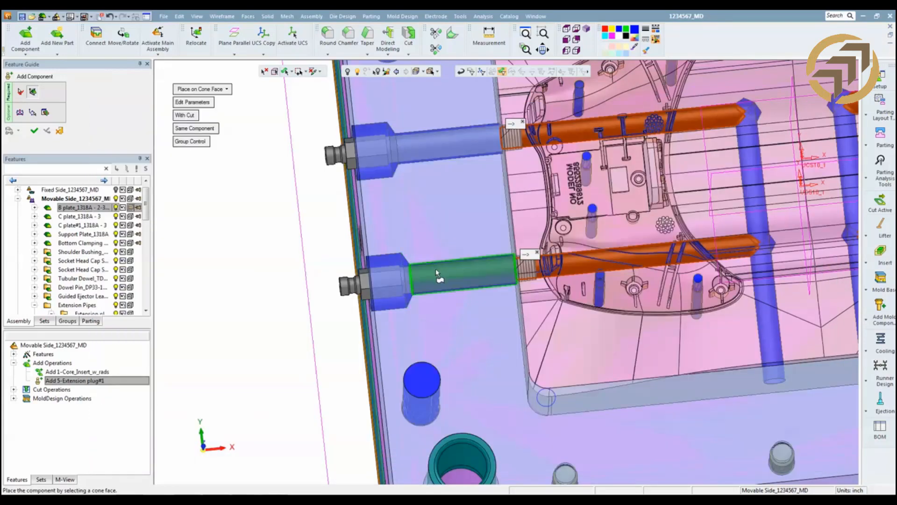
scroll(445, 225, "down", 2)
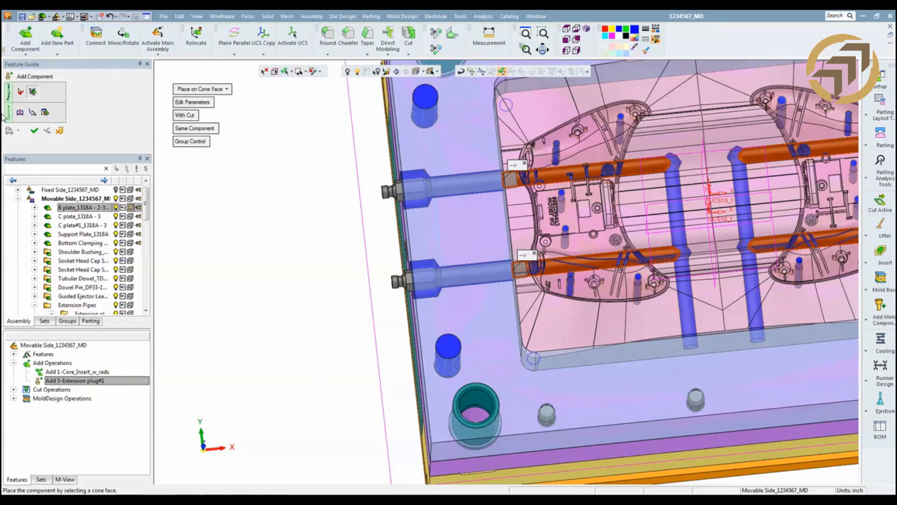
left_click(34, 131)
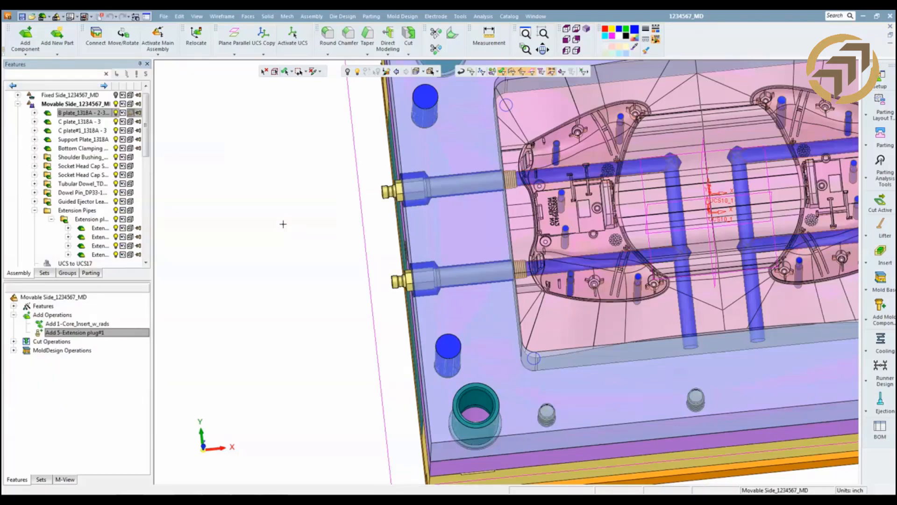
Add a cooling item from the PCS Inch catalog, choosing Pressure Plug SSP with record SSP-20.
right_click_drag(289, 178, 301, 246, "ctrl")
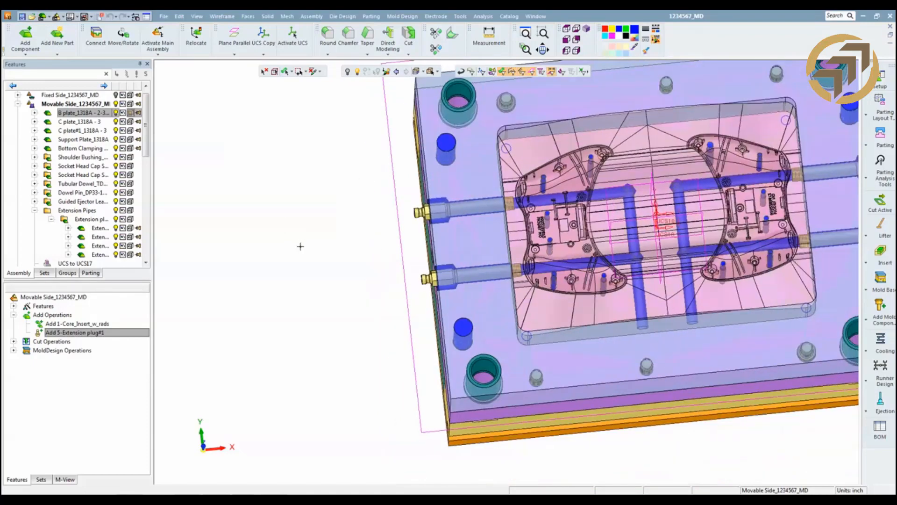
left_click_drag(300, 246, 327, 227, "ctrl")
middle_click_drag(299, 229, 263, 217, "ctrl")
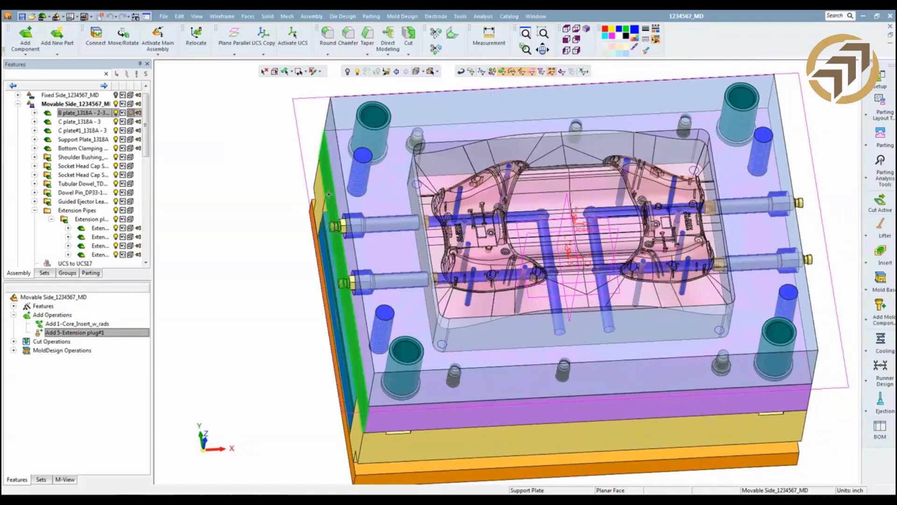
left_click_drag(329, 196, 463, 284, "ctrl")
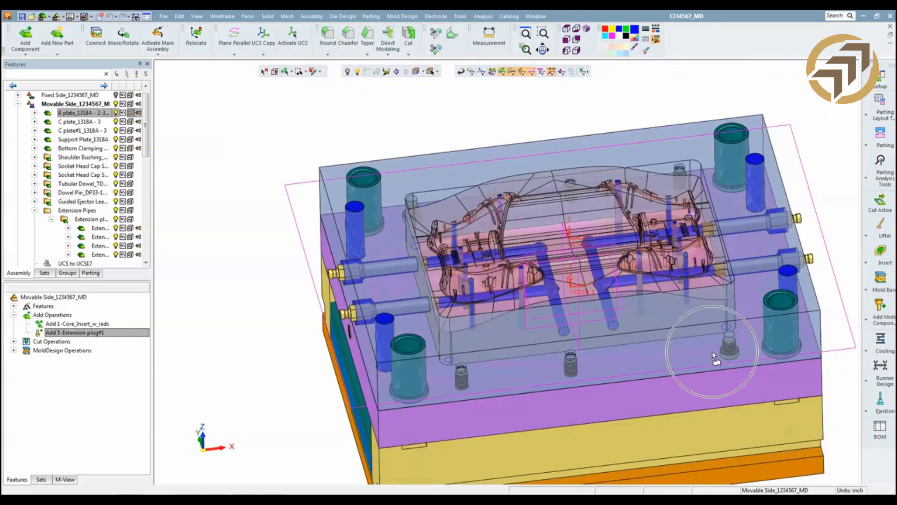
left_click(881, 350)
mouse_move(809, 438)
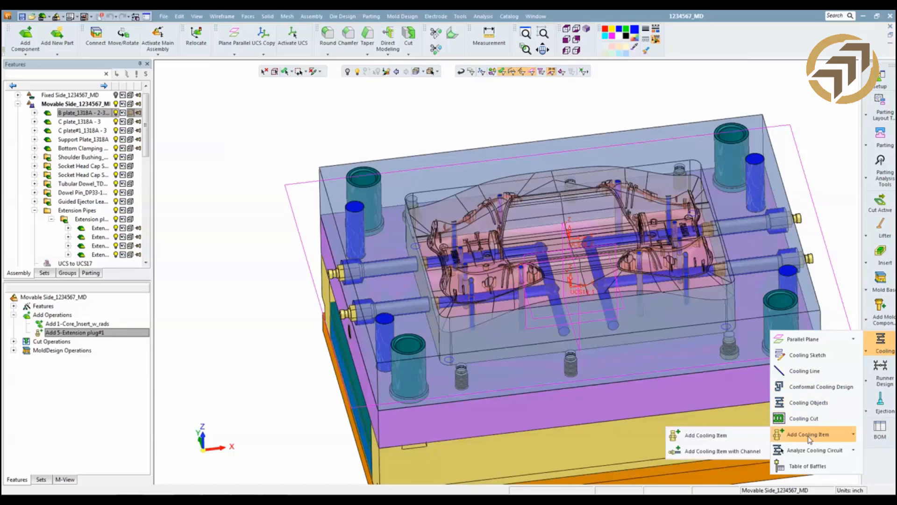
left_click(723, 435)
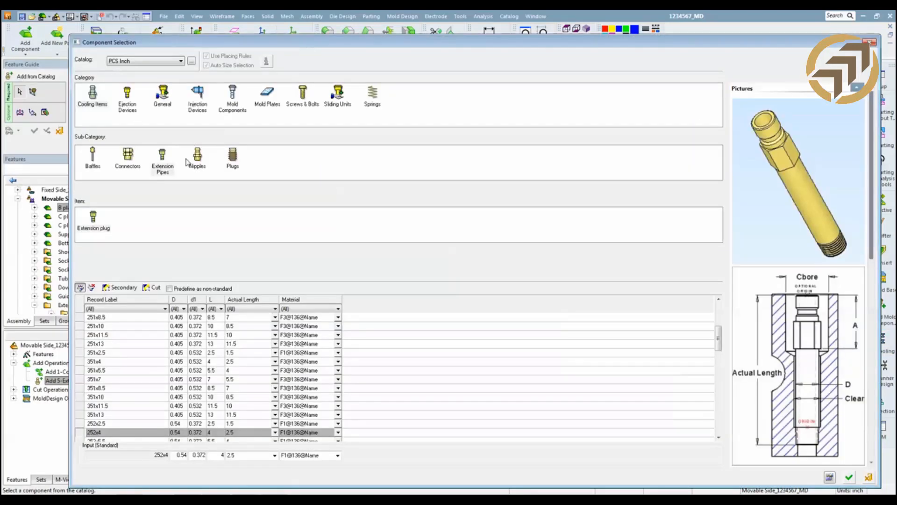
left_click(232, 155)
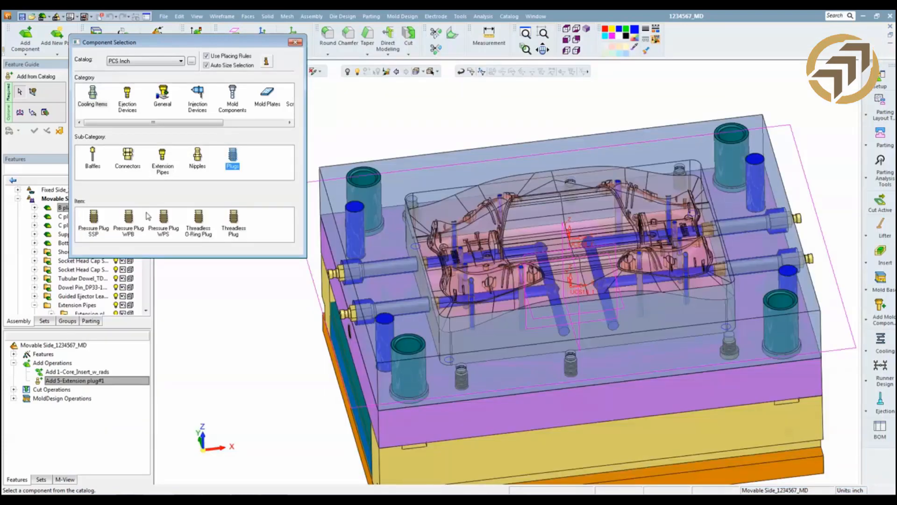
left_click(95, 219)
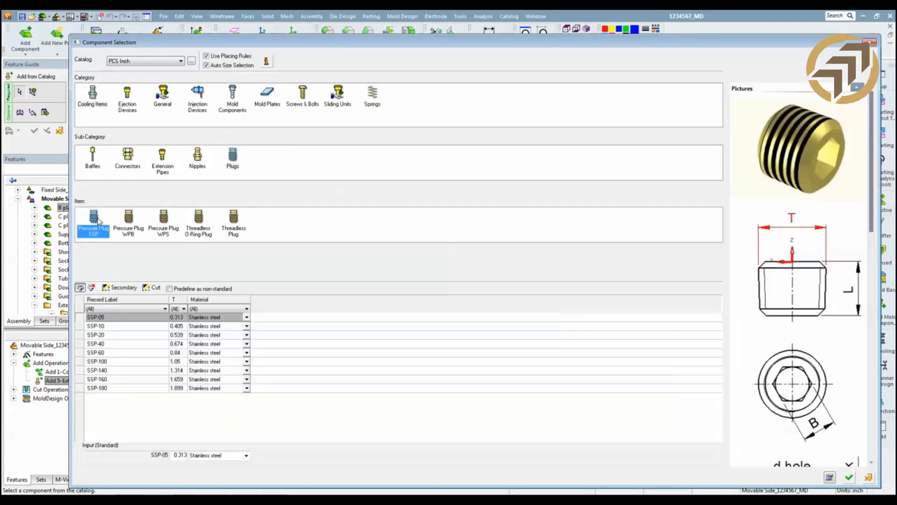
left_click(157, 336)
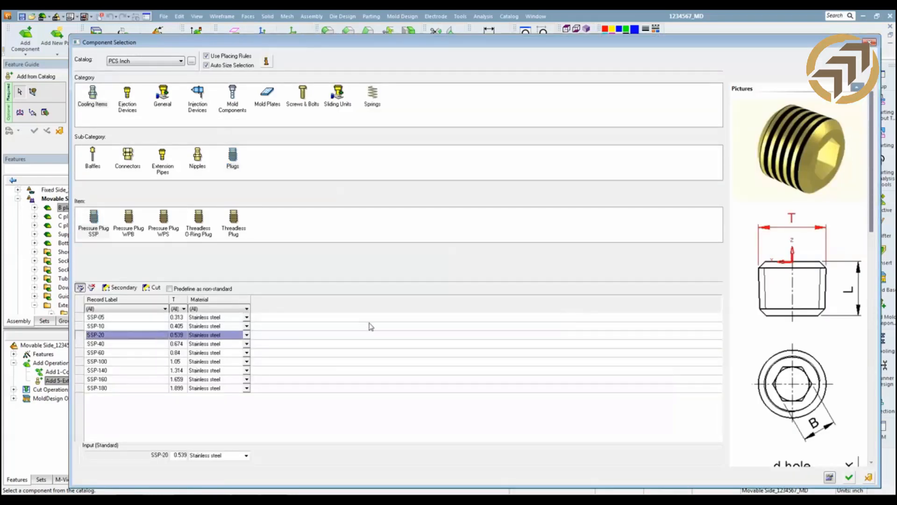
left_click(849, 477)
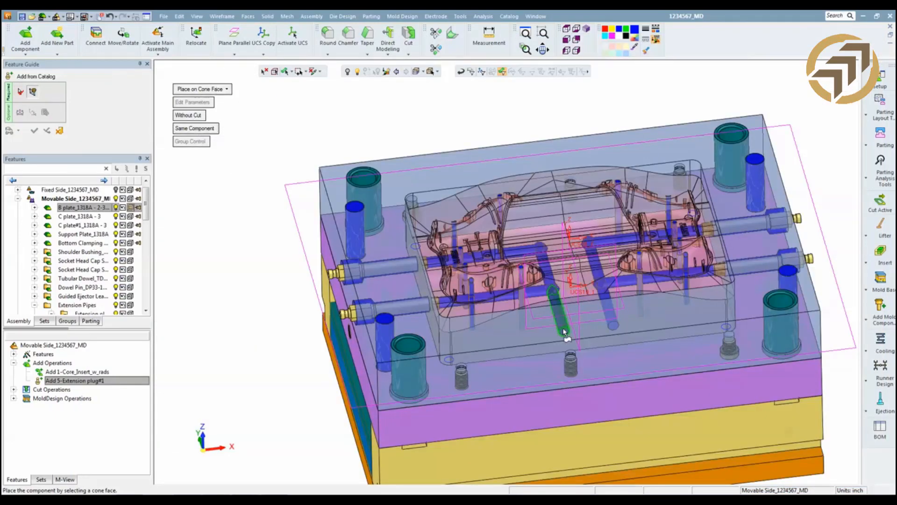
Place the pressure plugs on the cone faces at the open ends of the core insert's two cross-drilled cooling channels and confirm.
left_click(564, 328)
left_click(613, 324)
middle_click_drag(669, 342, 673, 401)
middle_click(671, 396)
left_click(671, 397)
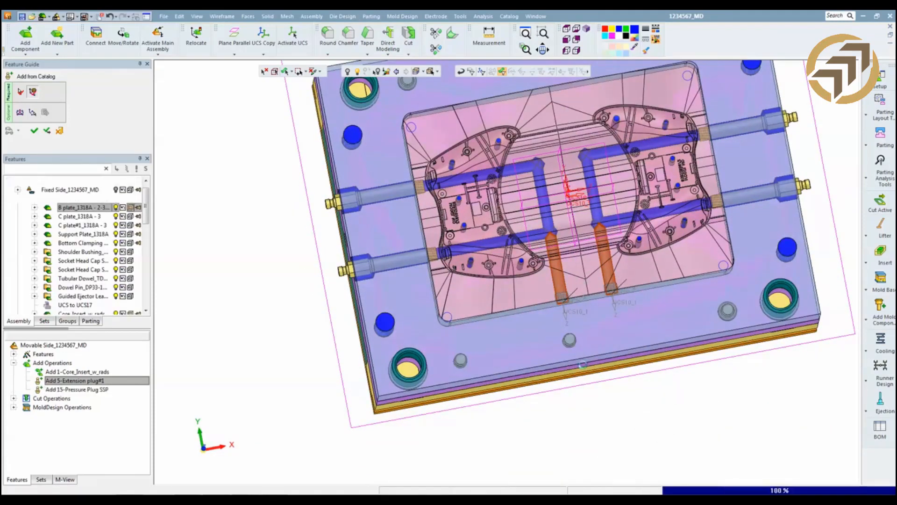
Start a Parallel Plane from the runner design commands to begin the runner part.
middle_click_drag(567, 354, 539, 263)
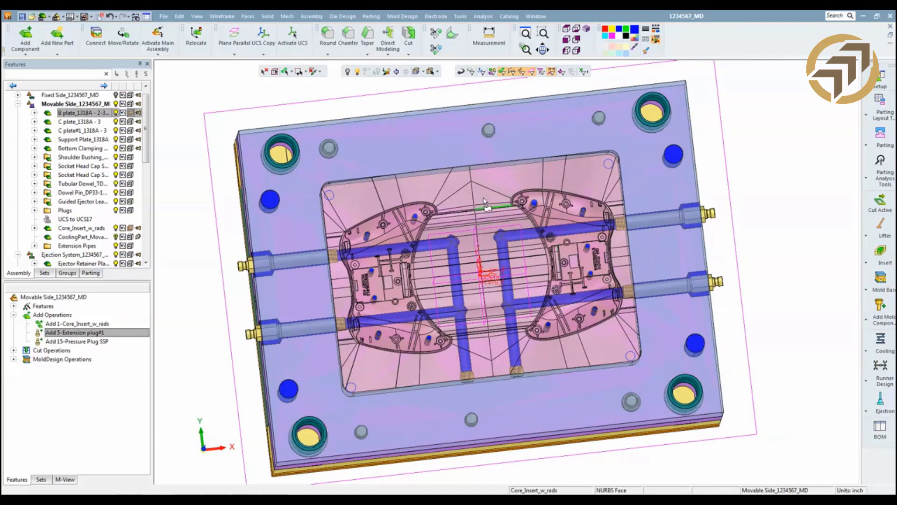
middle_click_drag(483, 197, 496, 160)
middle_click_drag(424, 101, 440, 86, "ctrl")
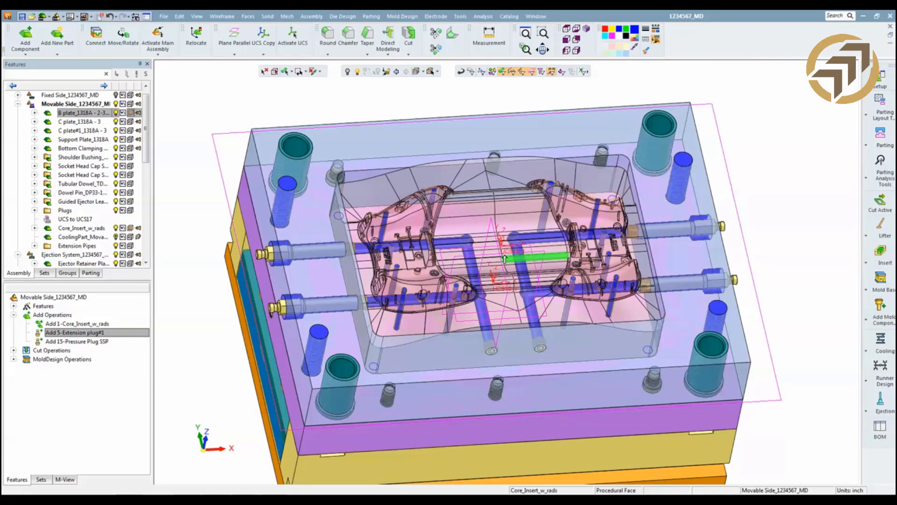
scroll(517, 252, "up", 4)
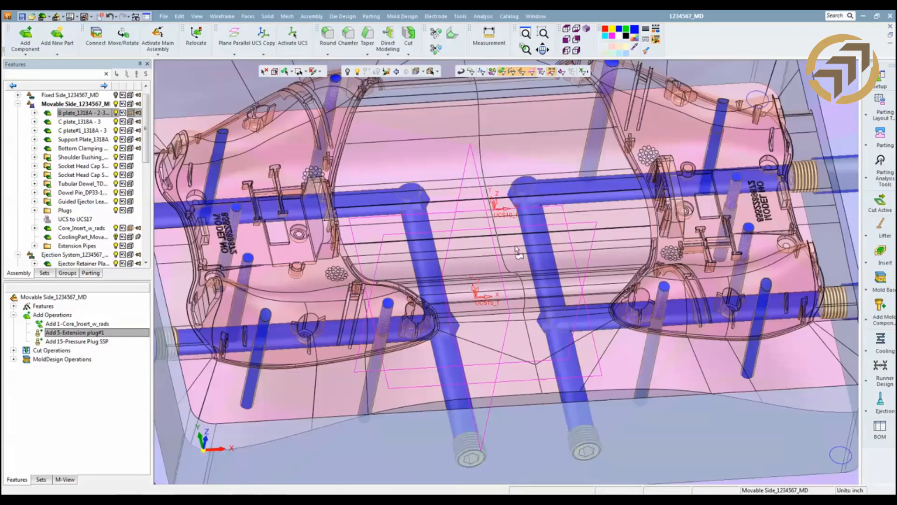
scroll(518, 253, "down", 5)
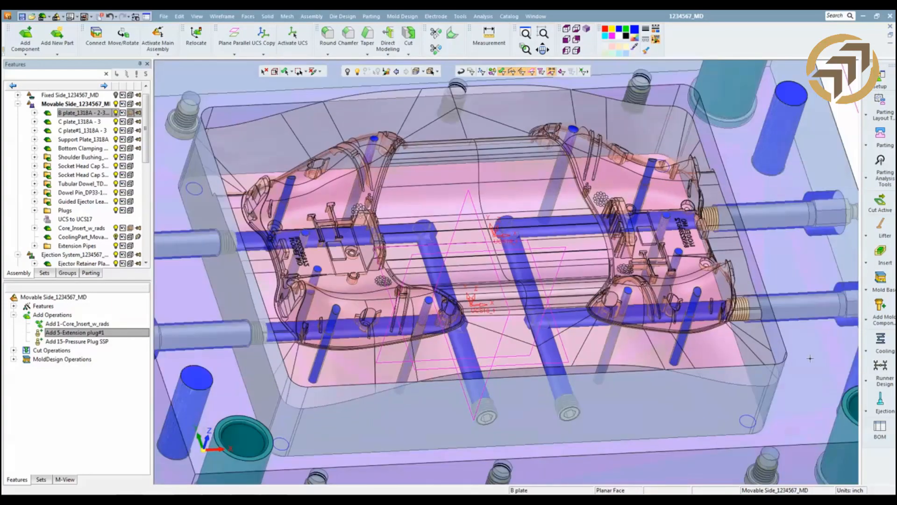
mouse_move(880, 369)
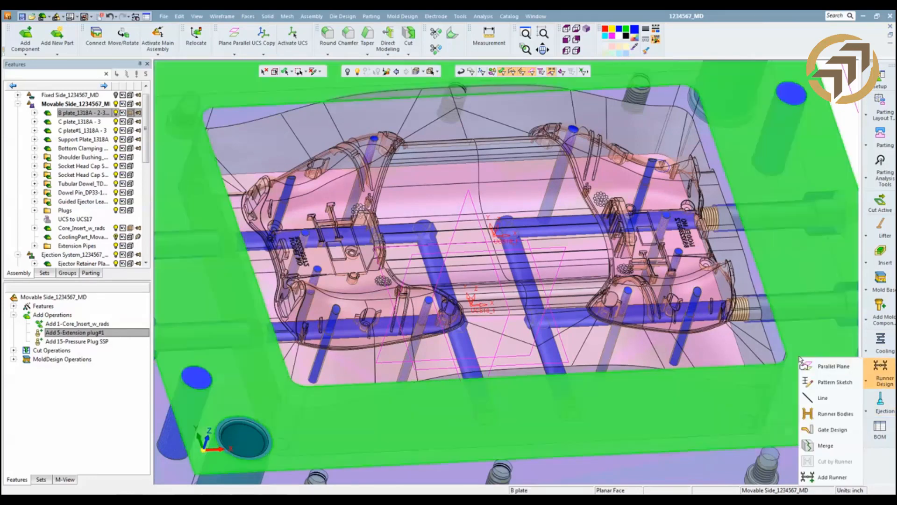
left_click(825, 367)
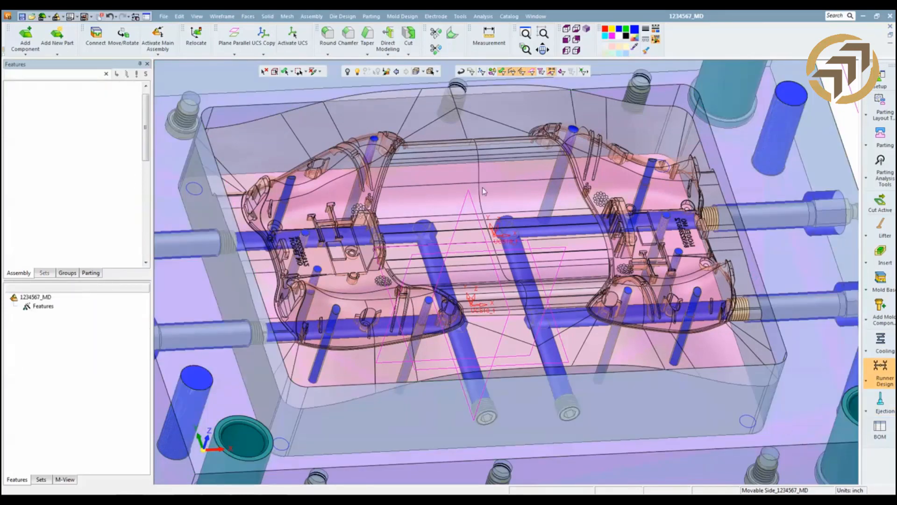
Try to base the parallel plane on the curved faces in the middle of the core insert, and cancel the command.
left_click(482, 253)
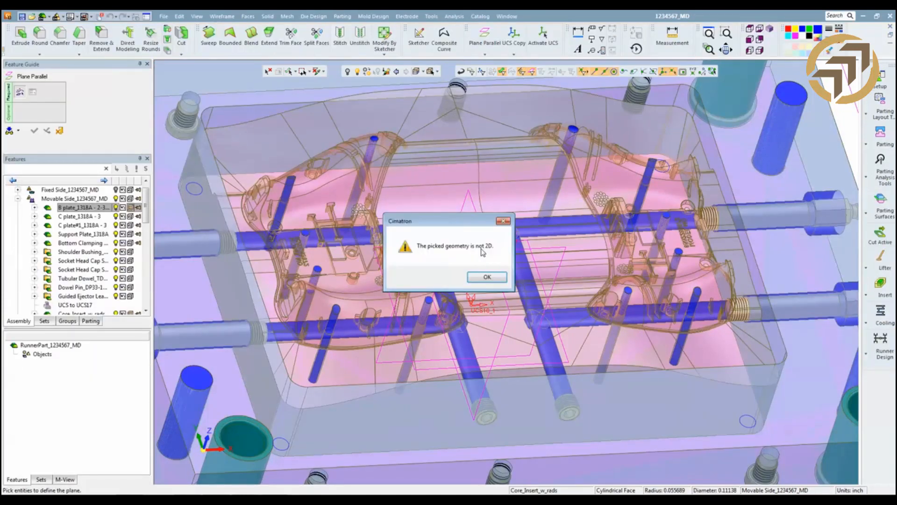
left_click(497, 279)
middle_click_drag(497, 279, 482, 262)
scroll(483, 296, "up", 3)
middle_click_drag(481, 296, 463, 257)
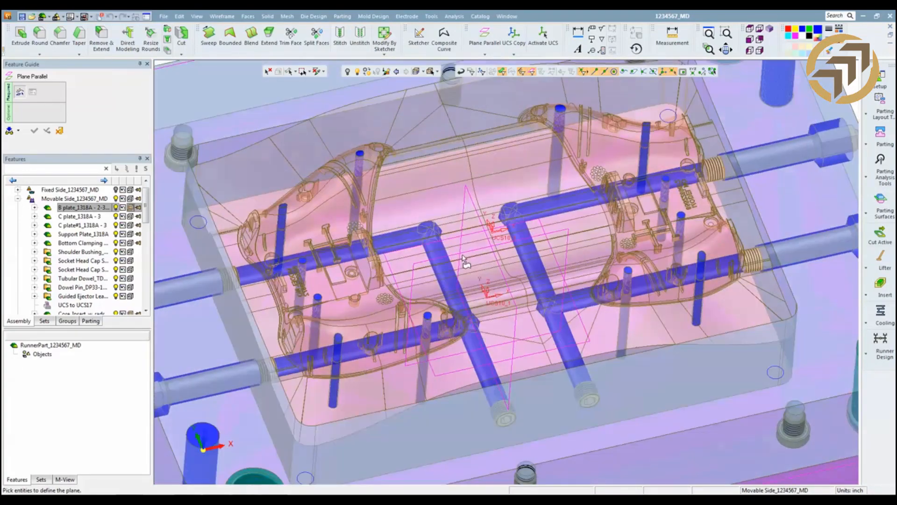
left_click(482, 263)
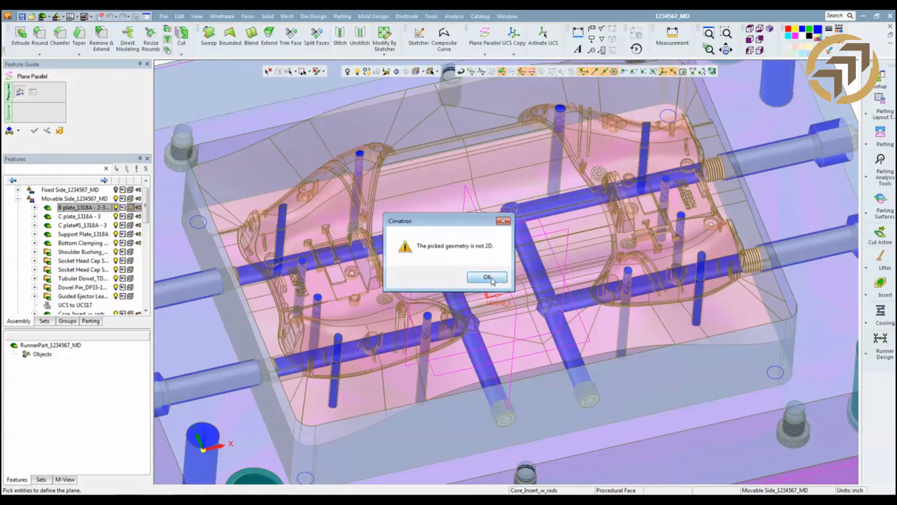
left_click(497, 279)
left_click(477, 246)
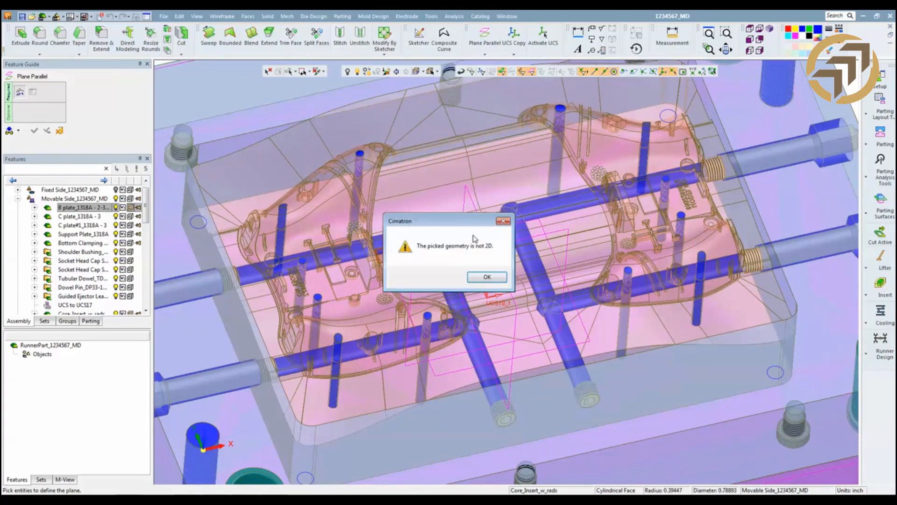
left_click(496, 276)
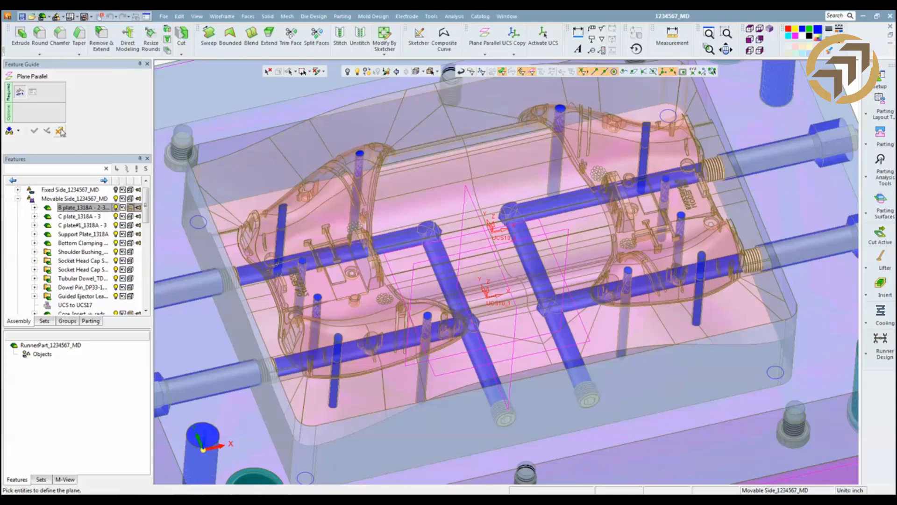
left_click(61, 132)
Shade the model and create a Plane Defined by that lies approximately on the cylindrical face in the middle of the core insert.
mouse_move(505, 267)
middle_mouse_down()
mouse_move(503, 222)
mouse_move(526, 250)
mouse_move(520, 244)
middle_mouse_up()
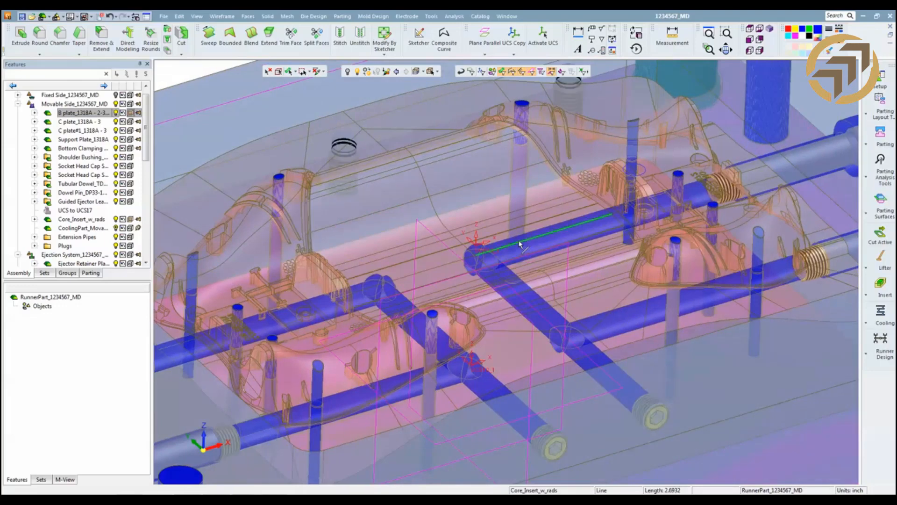
key("ctrl+w")
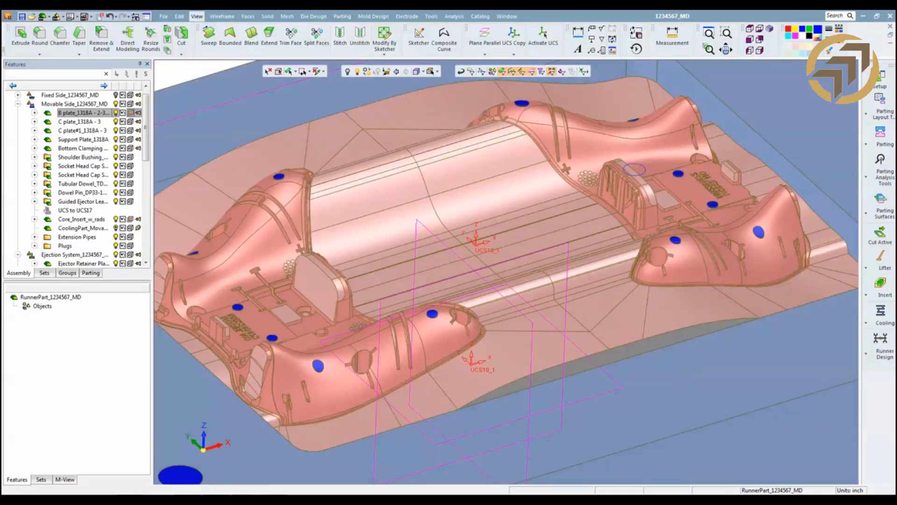
left_click(196, 15)
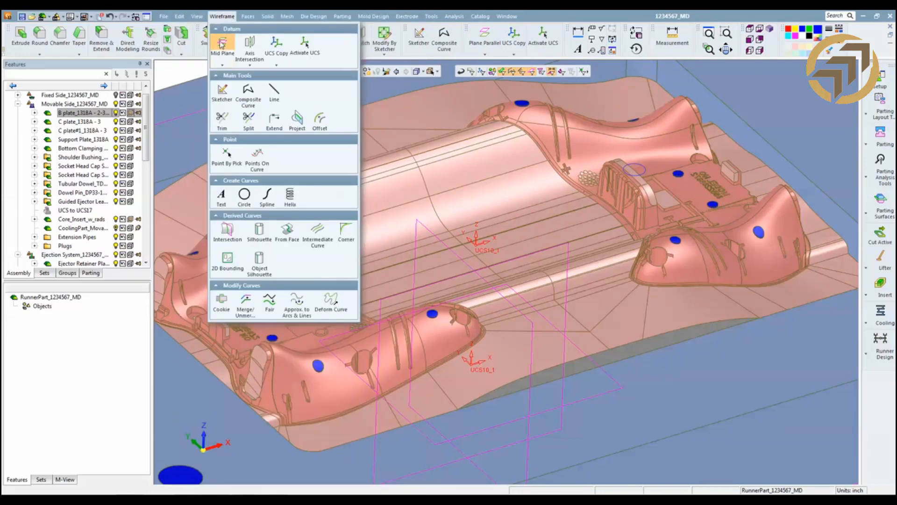
left_click(223, 66)
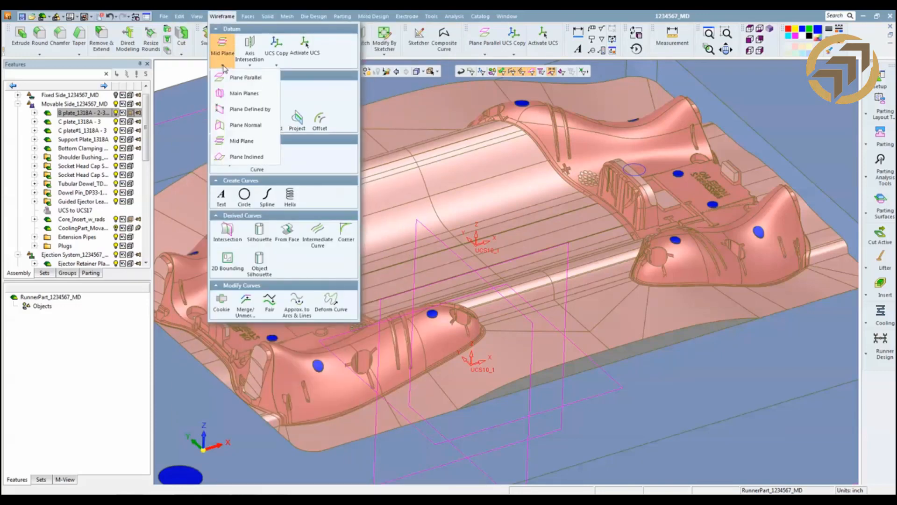
left_click(260, 110)
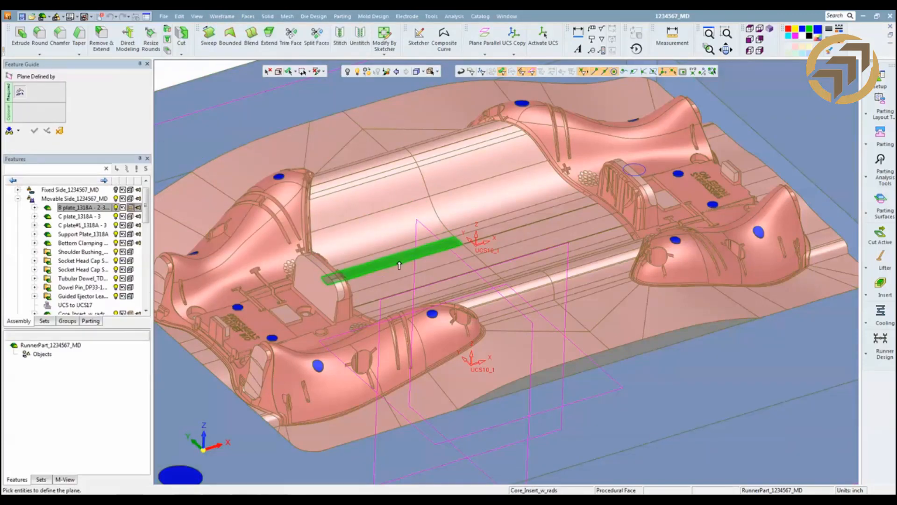
middle_click_drag(400, 265, 423, 261)
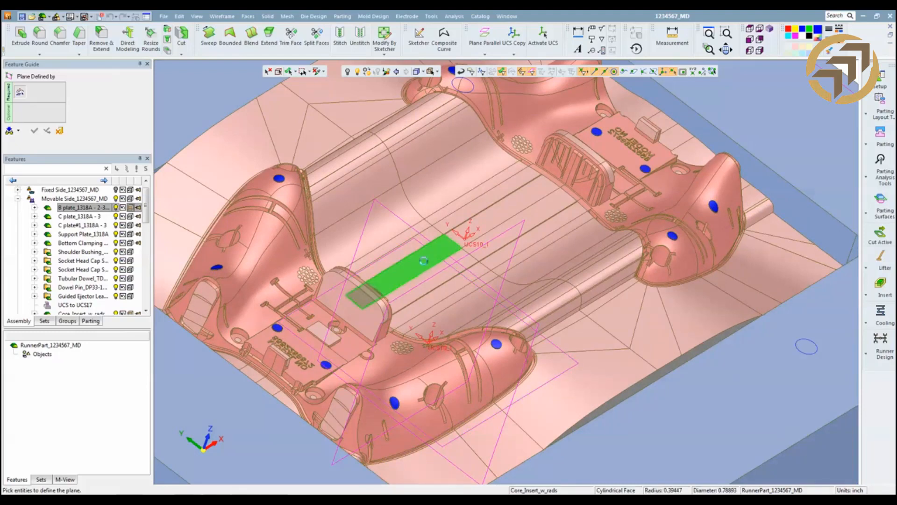
left_click(423, 261)
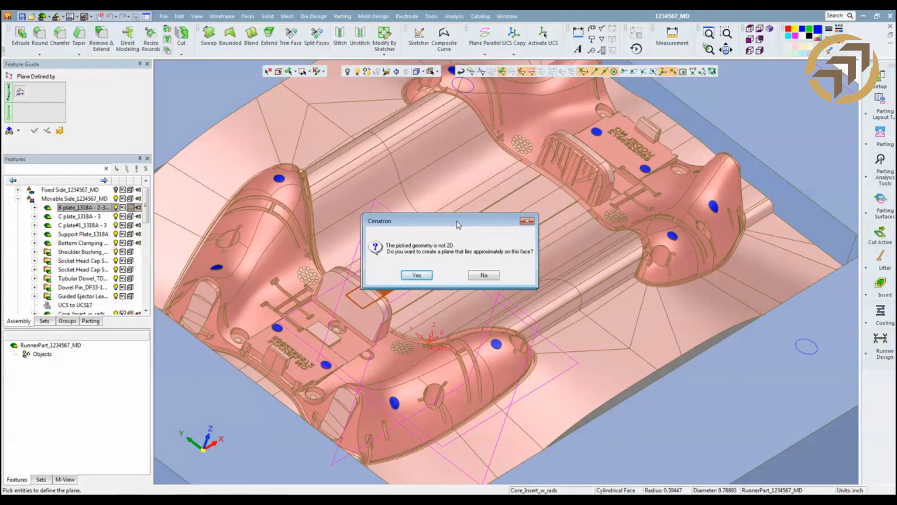
left_click_drag(456, 225, 459, 151)
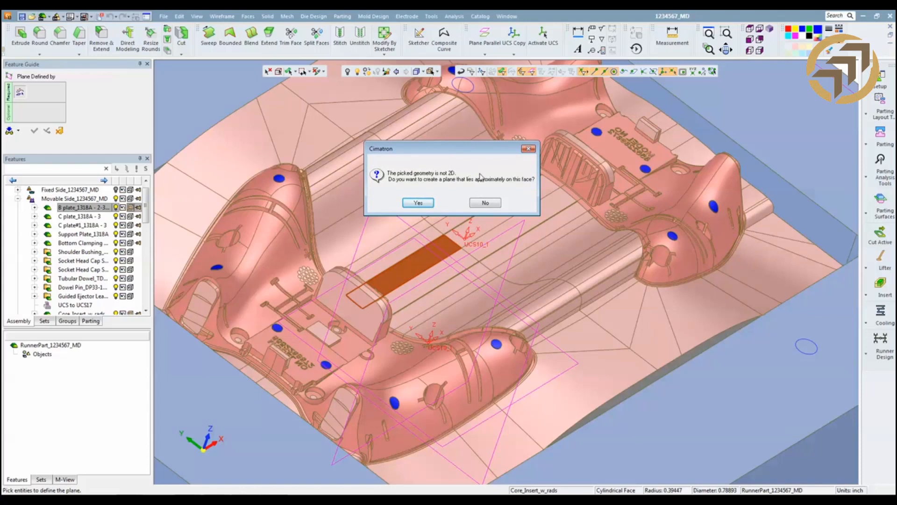
left_click(418, 203)
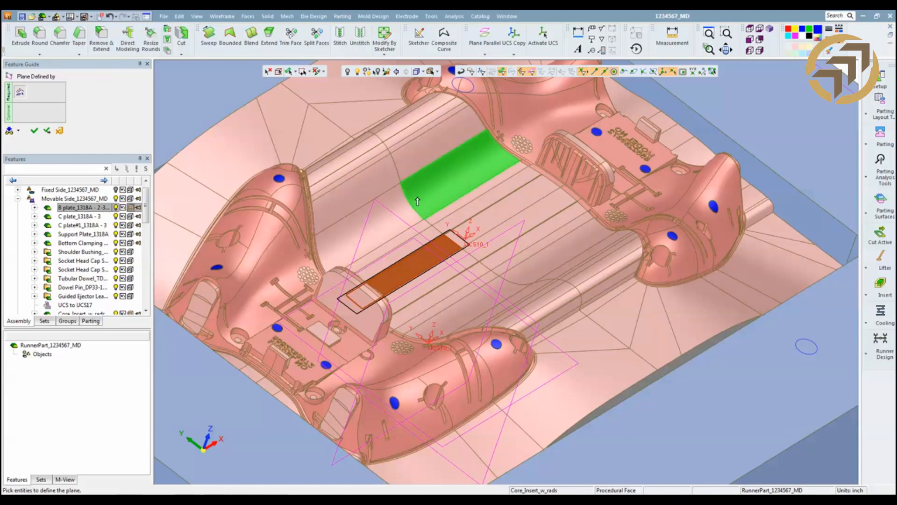
left_click(34, 131)
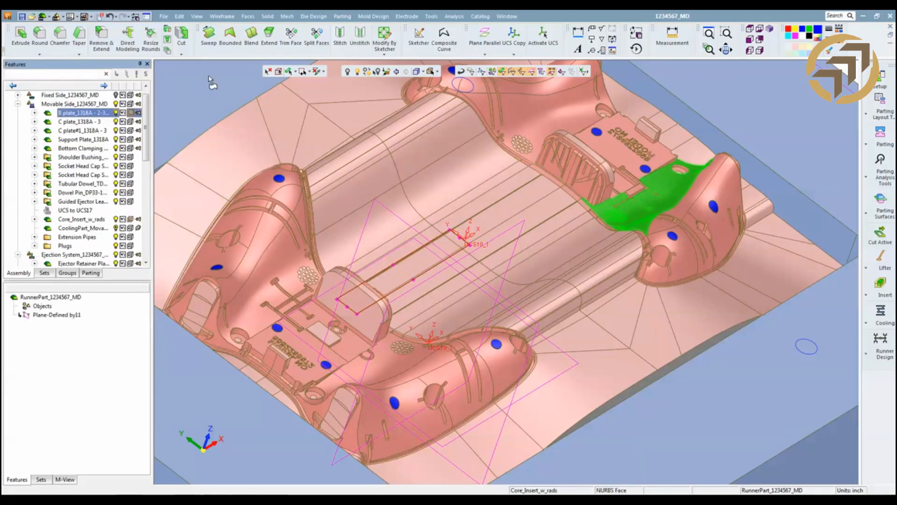
Activate the top-level assembly 1234567_MD and create a runner Parallel Plane offset 0.01 in from the plane on the core insert.
scroll(62, 99, "up", 1)
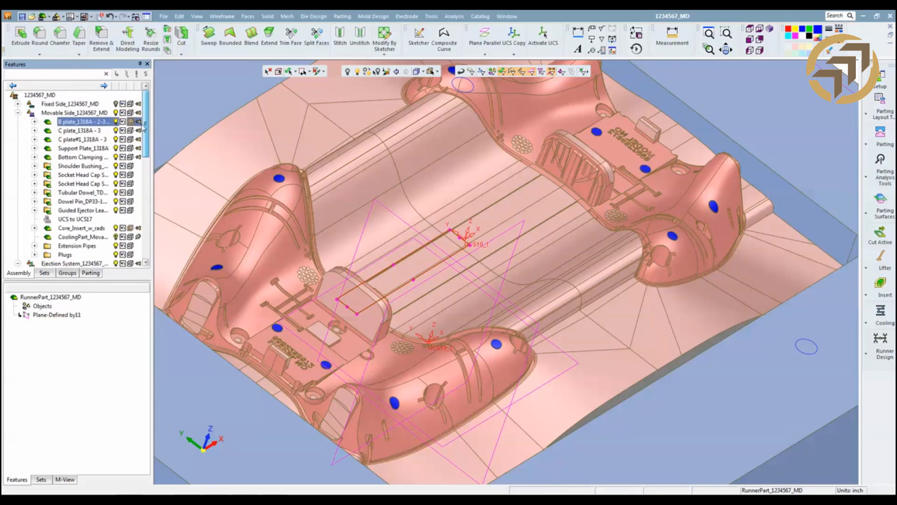
double_click(55, 96)
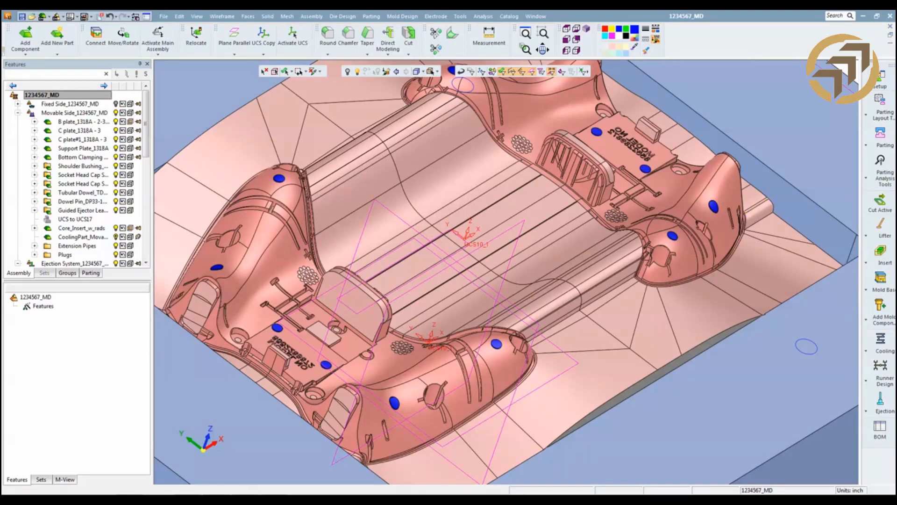
left_click(880, 402)
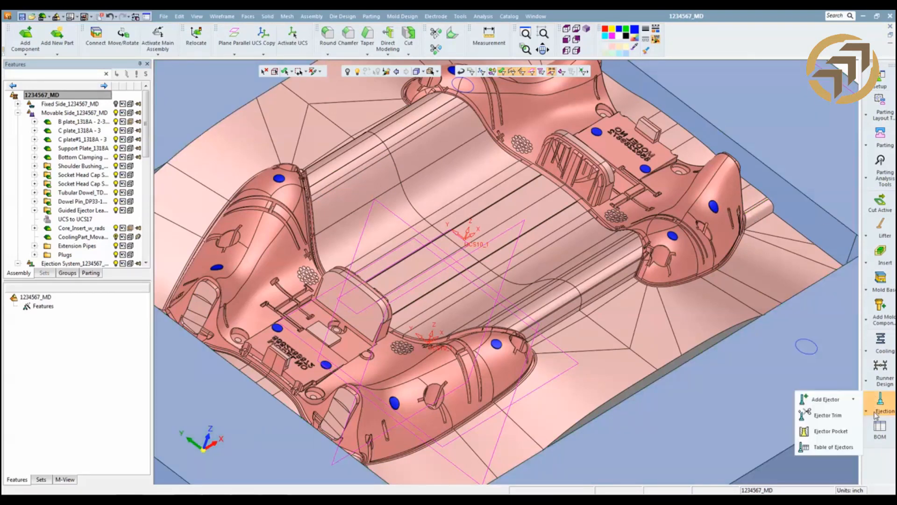
left_click(881, 368)
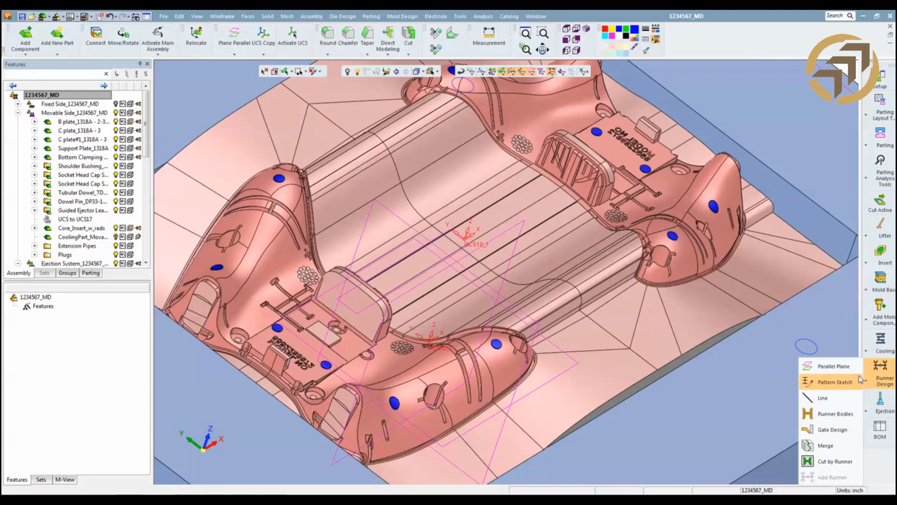
left_click(834, 366)
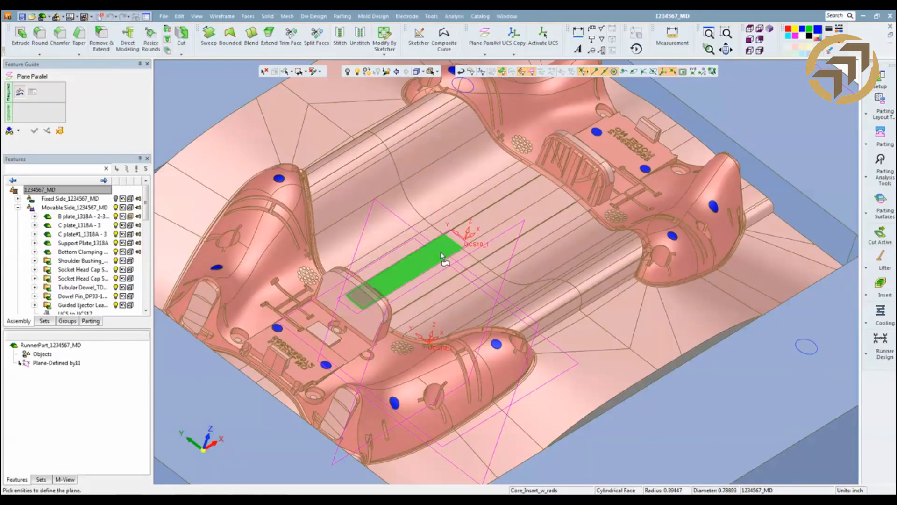
left_click(438, 242)
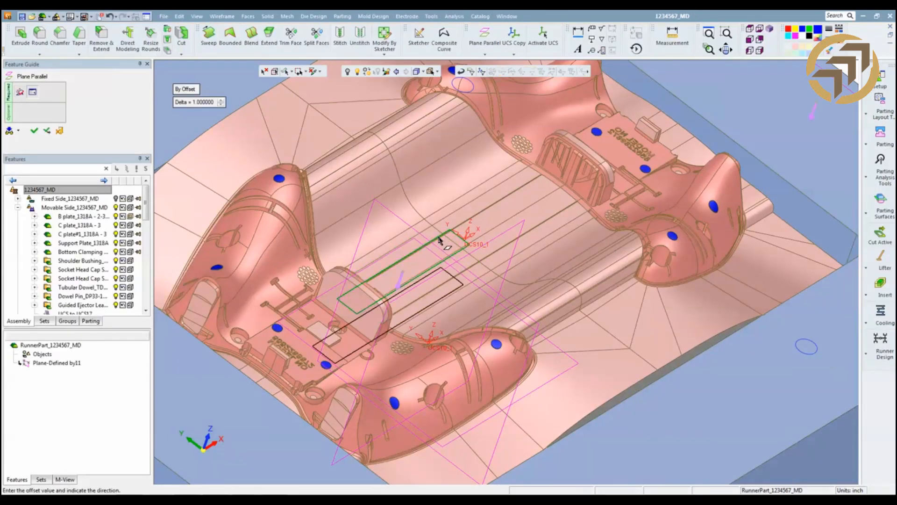
left_click(202, 103)
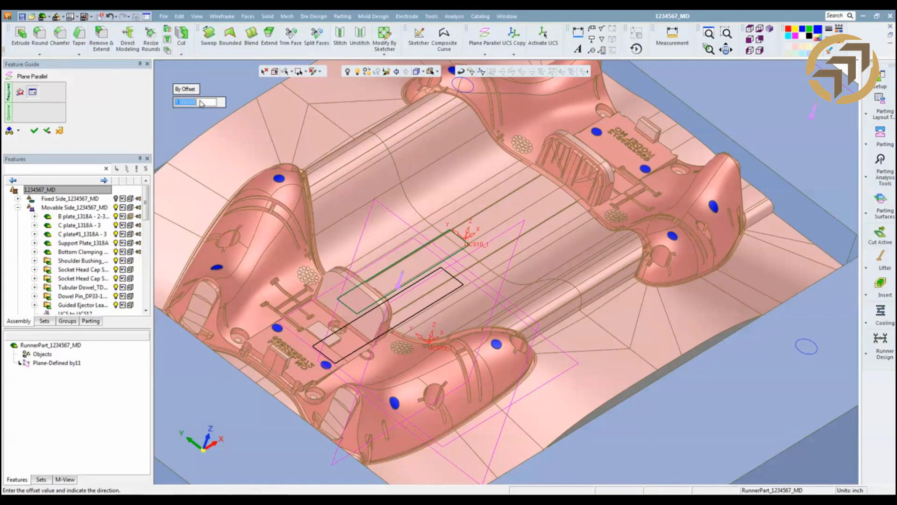
type("0.01")
key("Return")
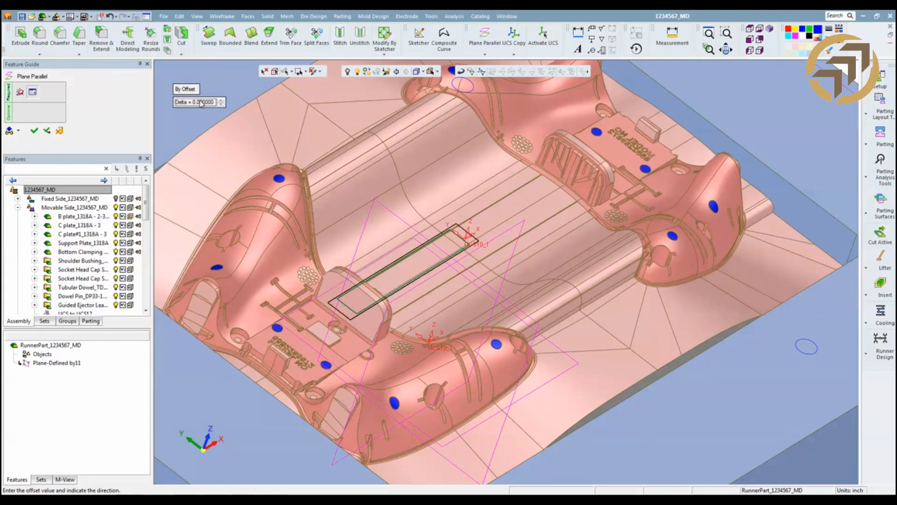
left_click(34, 131)
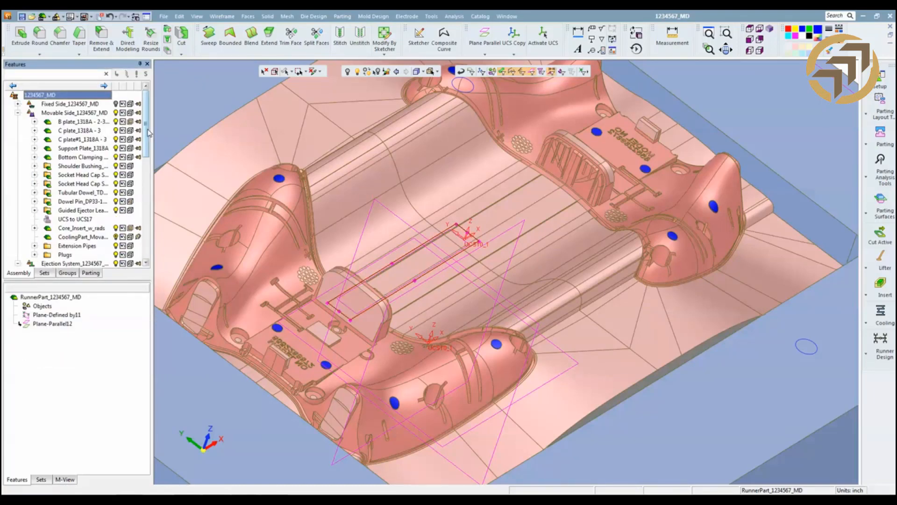
Start a runner Pattern Sketch on the new parallel plane and draw a horizontal line about 4.97 in long through the origin.
left_click_drag(147, 133, 147, 238)
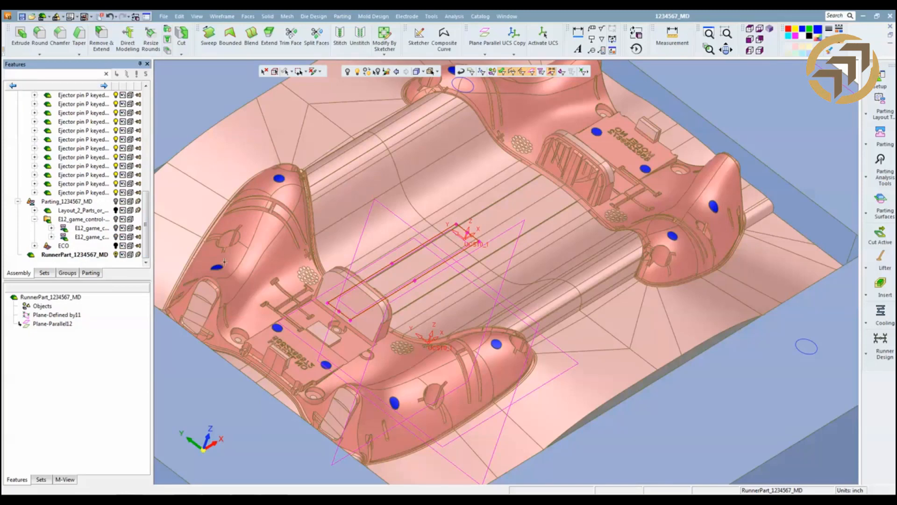
left_click(882, 343)
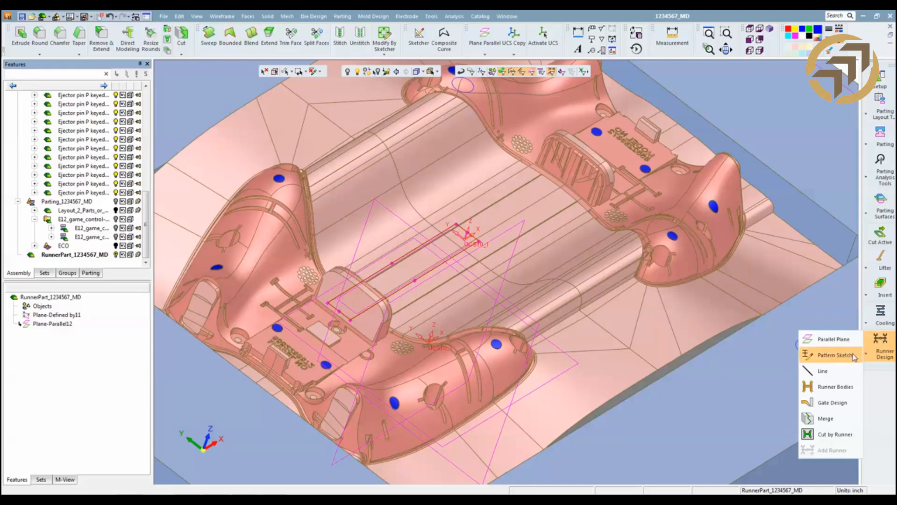
left_click(835, 355)
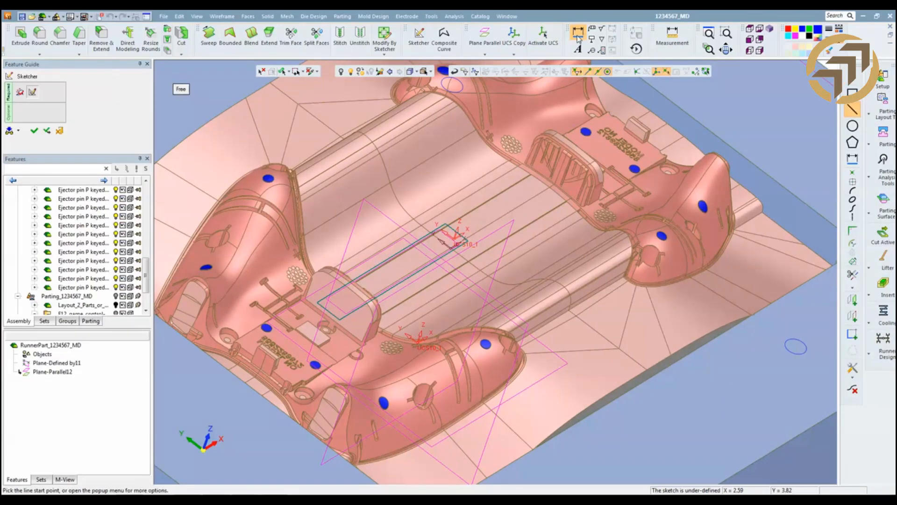
left_click(751, 30)
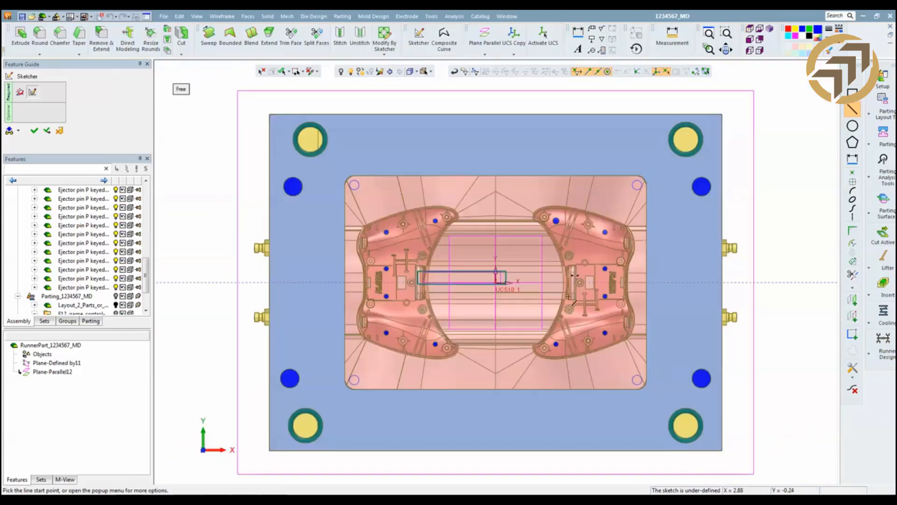
scroll(400, 279, "up", 6)
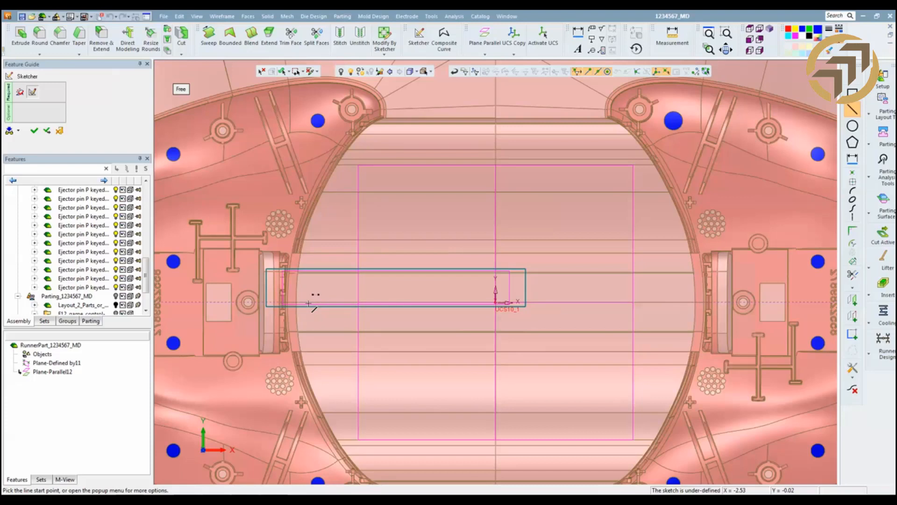
left_click(308, 304)
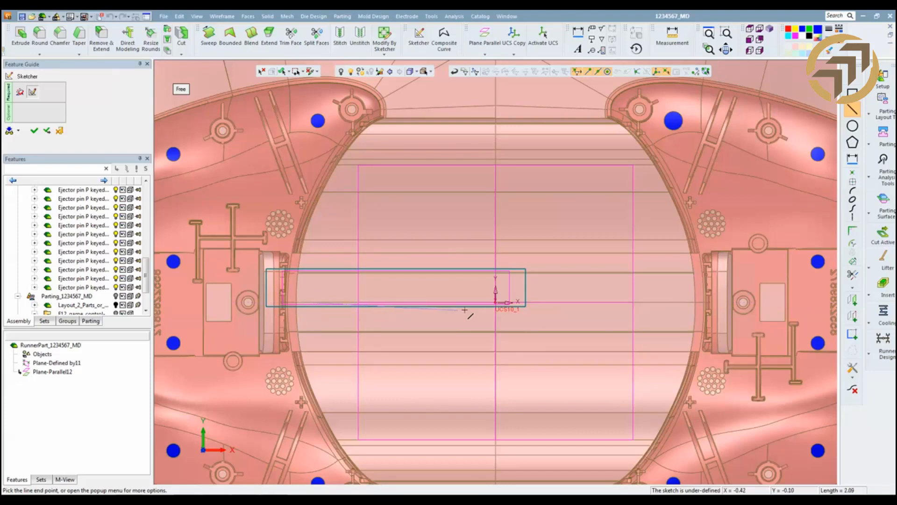
left_click(677, 303)
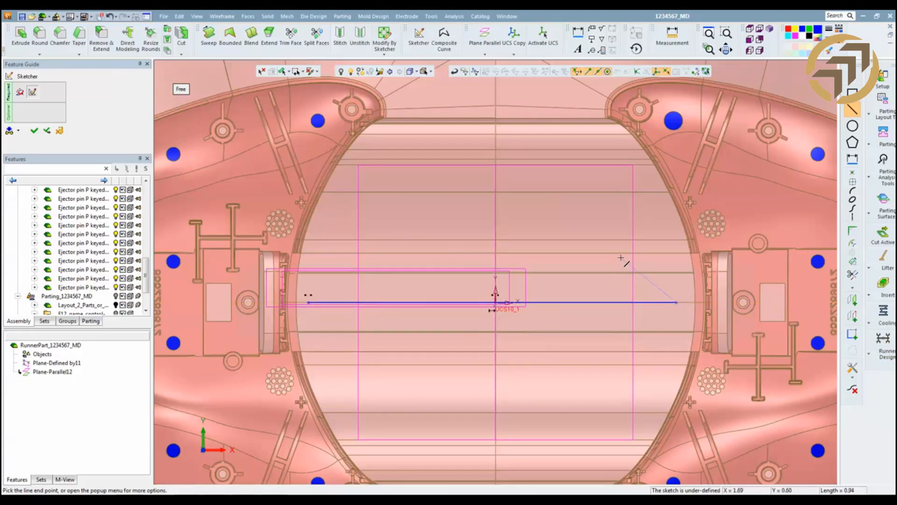
middle_click(619, 250)
middle_click(566, 211)
Dimension the runner line's left end at 2.5 in from the vertical axis.
right_click(565, 211)
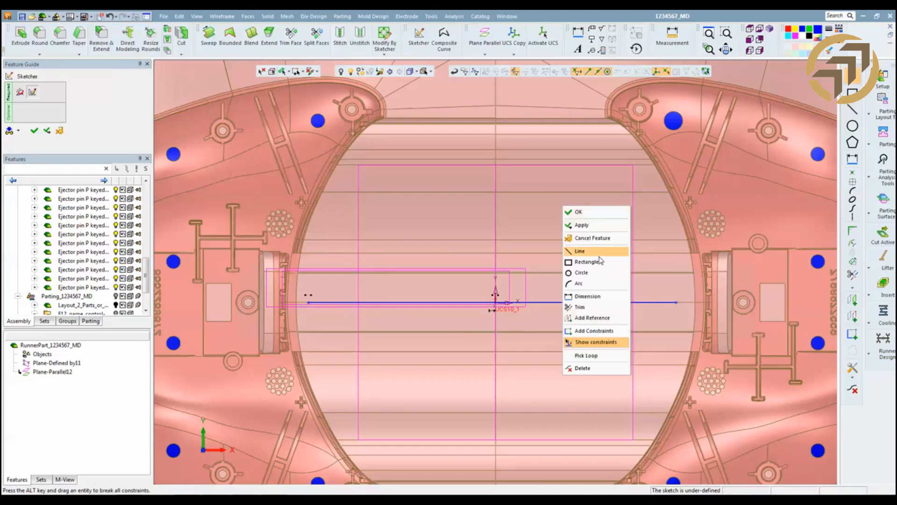
left_click(582, 299)
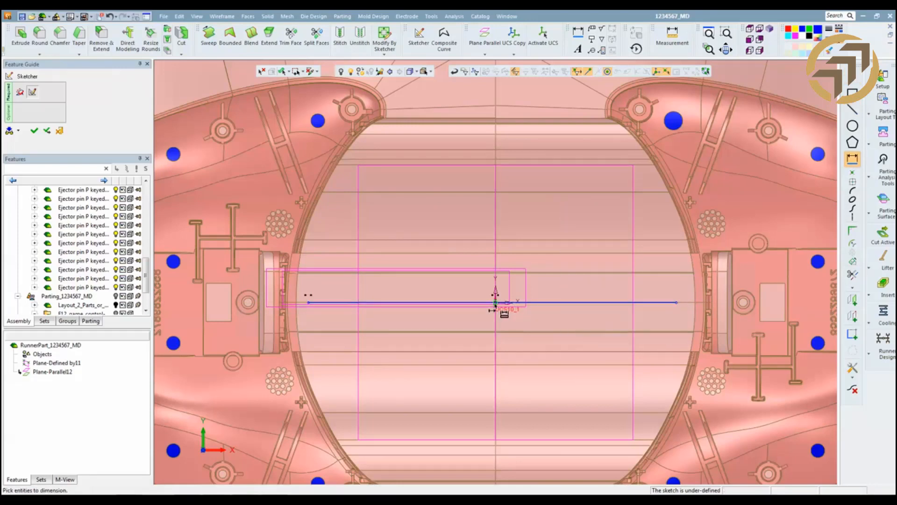
left_click(310, 304)
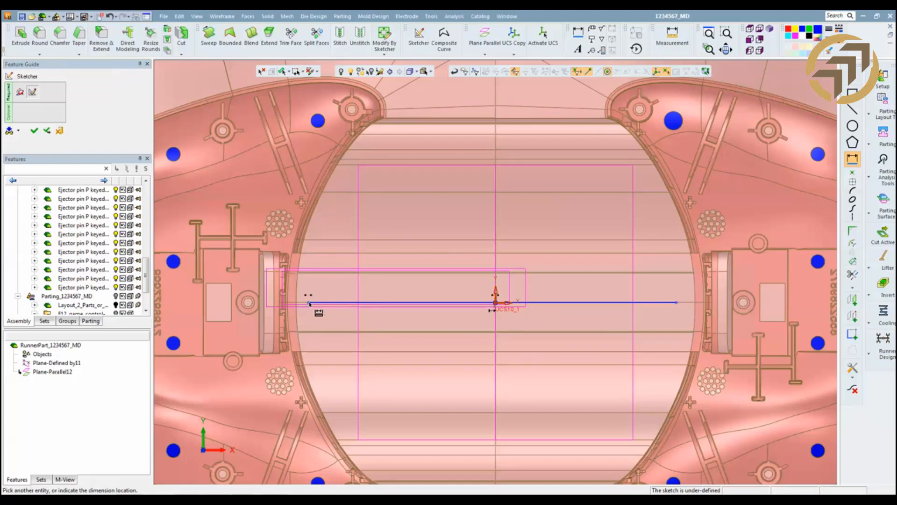
left_click(380, 287)
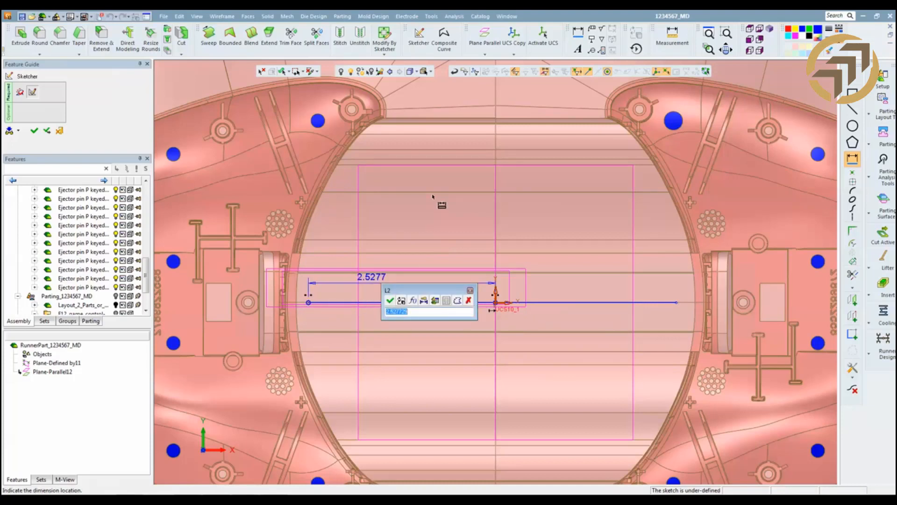
type("2")
type(".5")
key("Return")
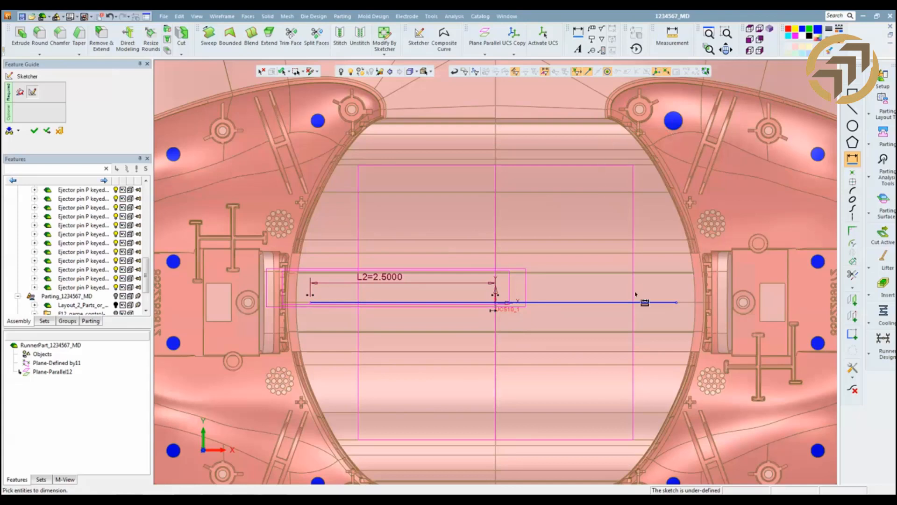
Dimension the runner line's right end at 2.5 in from the vertical axis and finish the sketch.
left_click(498, 304)
left_click(627, 288)
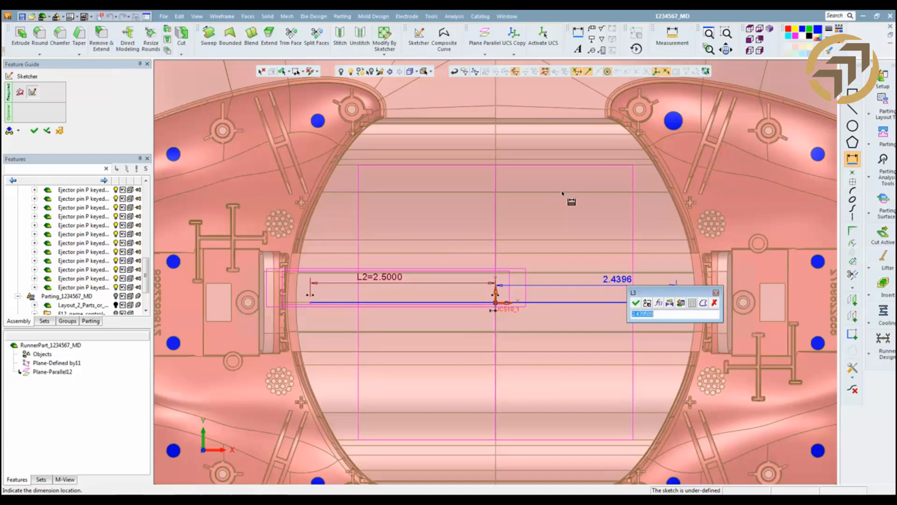
type("2.5")
key("Return")
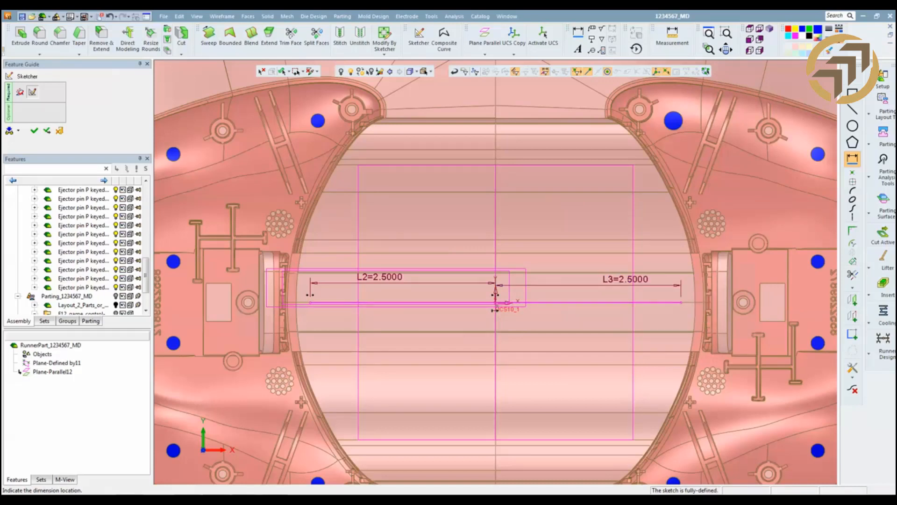
right_click(420, 205)
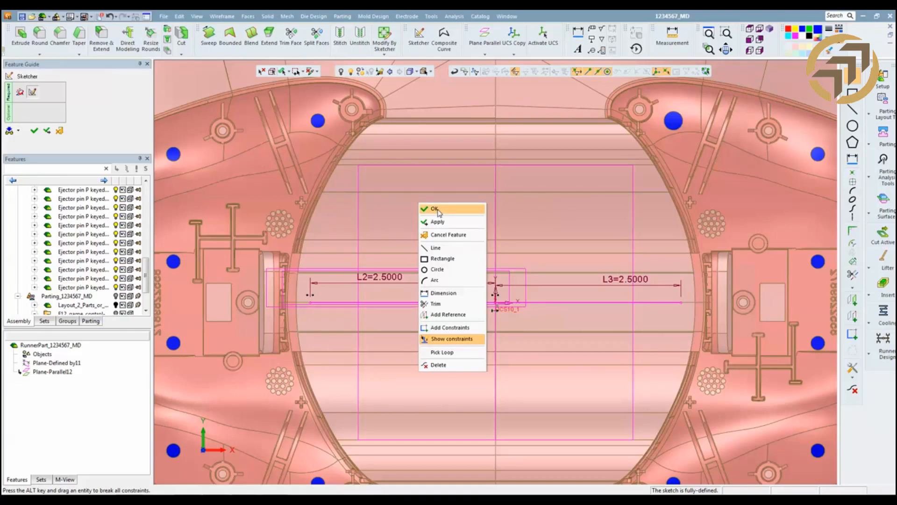
left_click(437, 209)
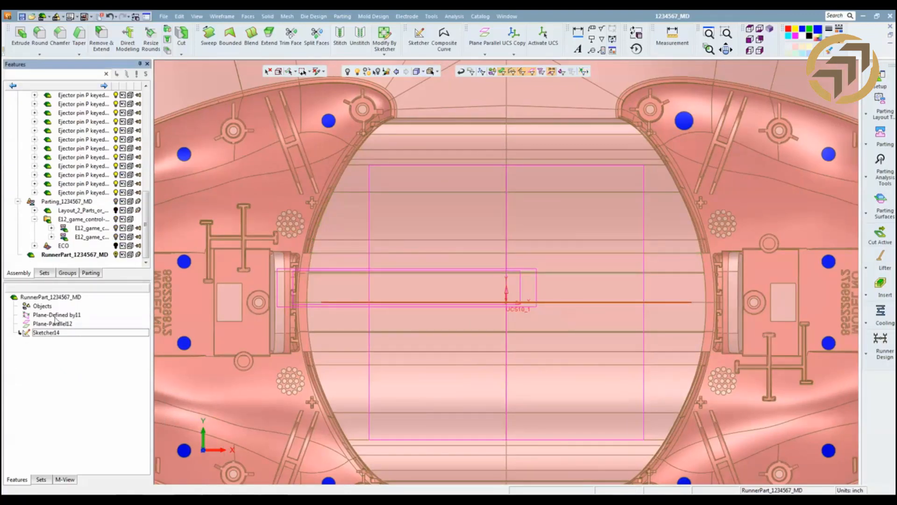
Reopen the runner sketch and draw a vertical line about 1.15 in long across the main line's left end, with outward legs about 0.24 in long.
right_click(57, 333)
left_click(82, 336)
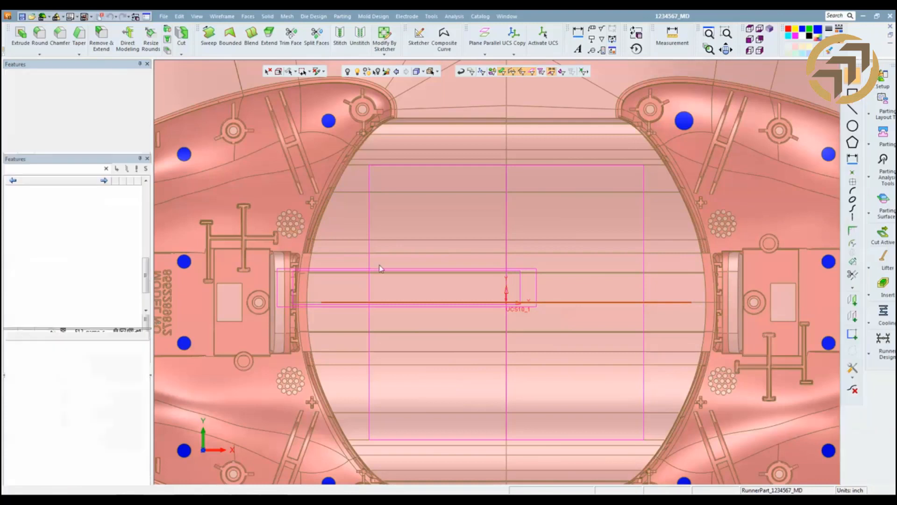
left_click(852, 109)
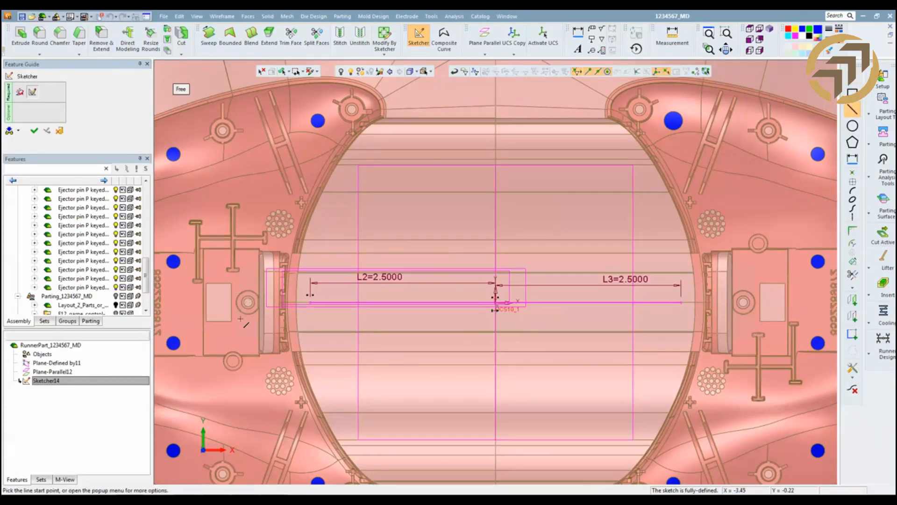
left_click(322, 258)
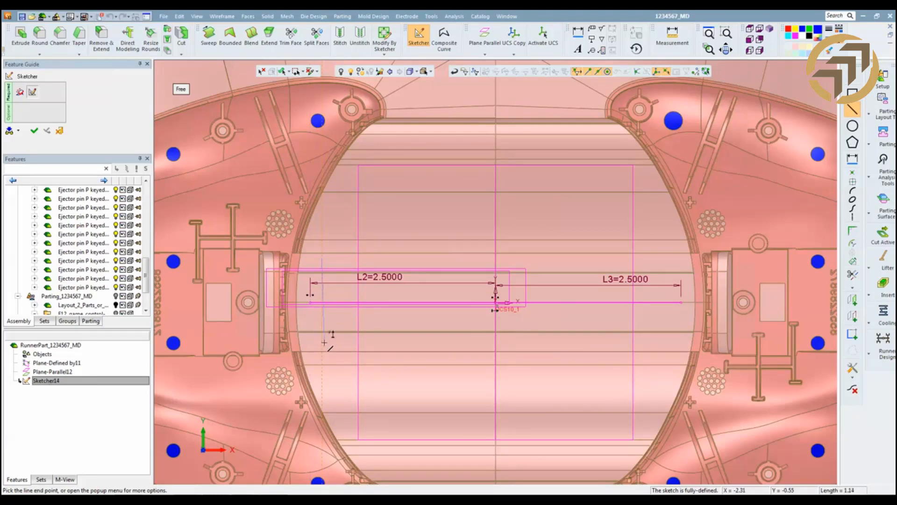
left_click(322, 344)
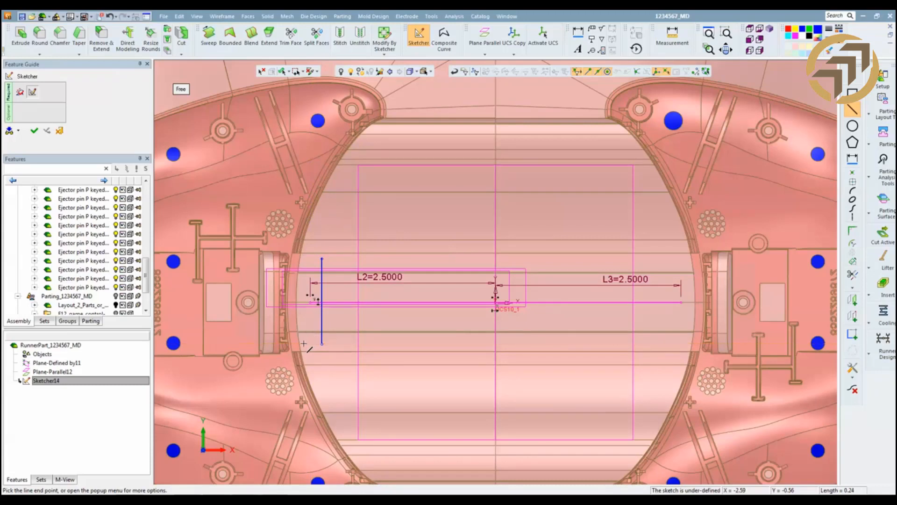
left_click(304, 344)
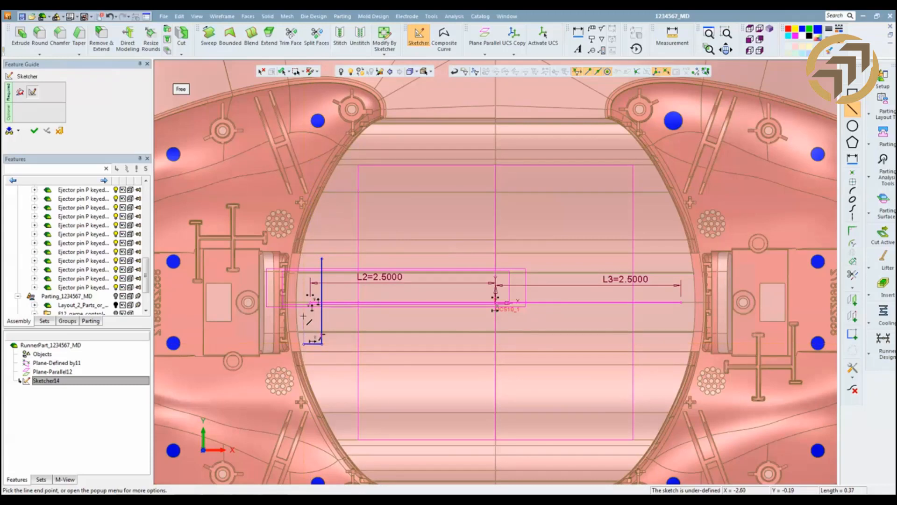
left_click(304, 259)
key("Escape")
key("Escape")
Dimension the upper leg of the left runner branch at 0.75 in from the horizontal axis.
right_click(388, 216)
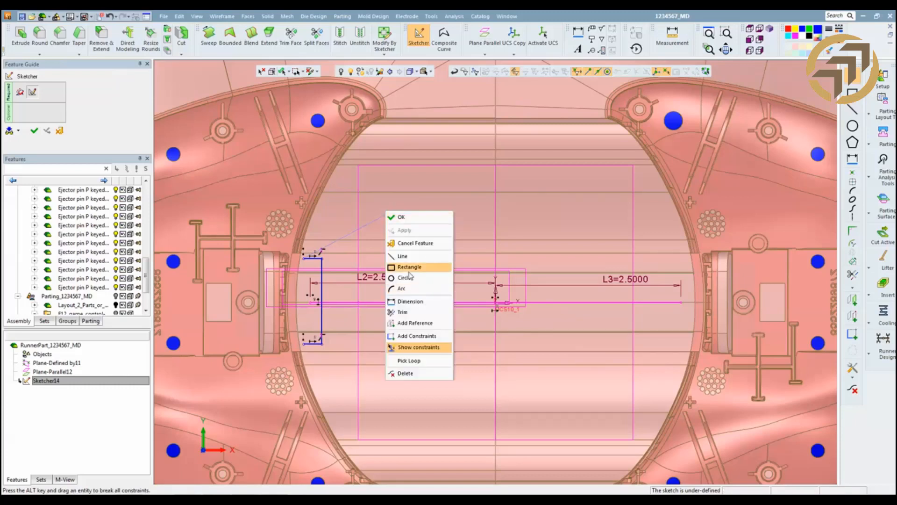
left_click(410, 301)
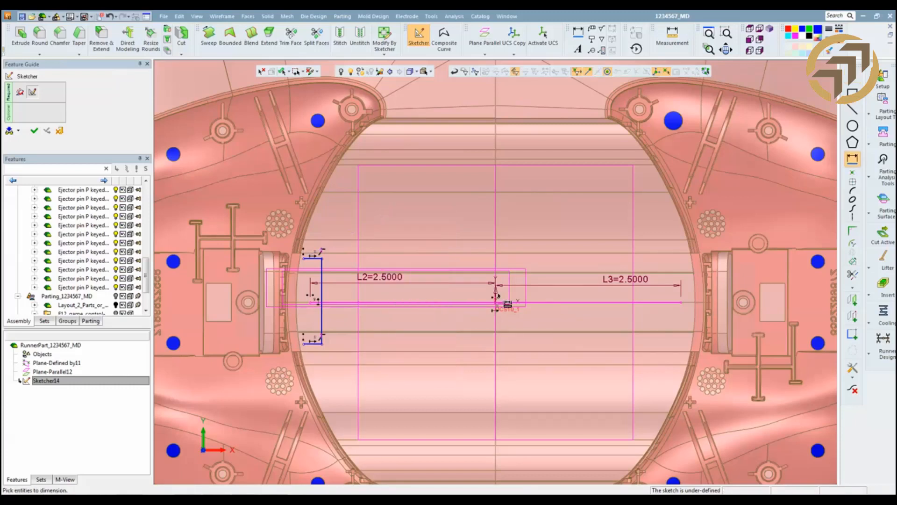
left_click(318, 257)
left_click(396, 262)
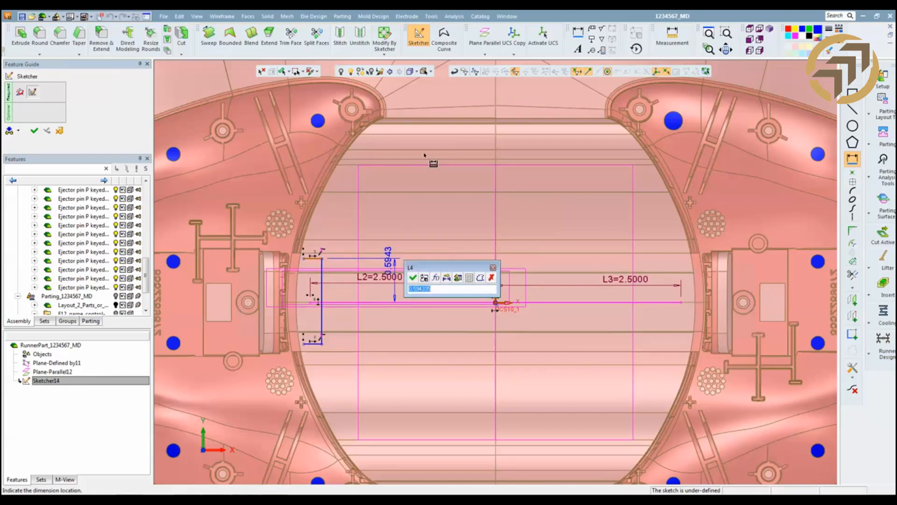
key("BackSpace")
key("Return")
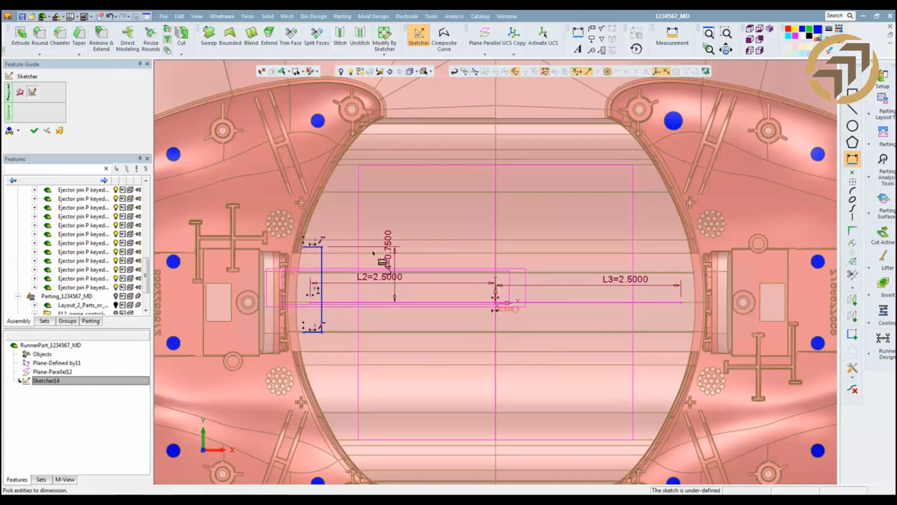
key("Escape")
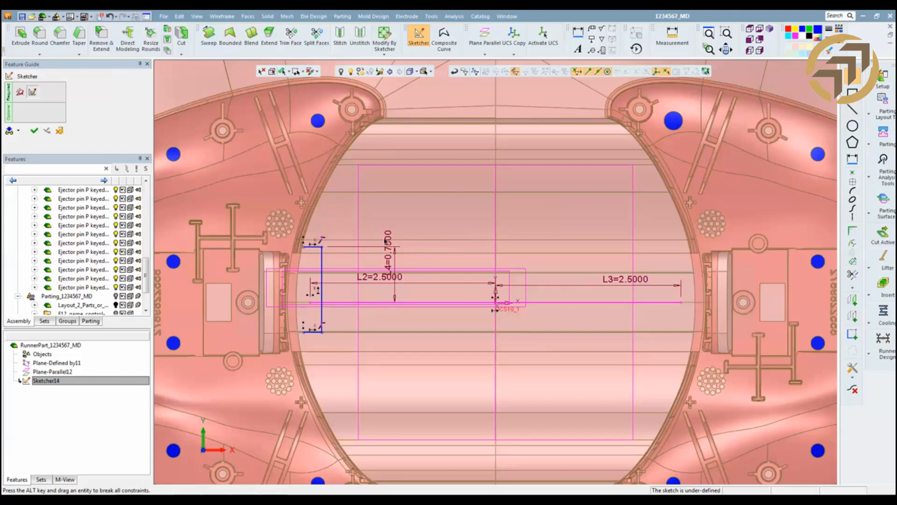
Draw short vertical lines extending the left runner branch beyond its upper and lower legs, the lower one about 0.14 in long.
left_click(853, 109)
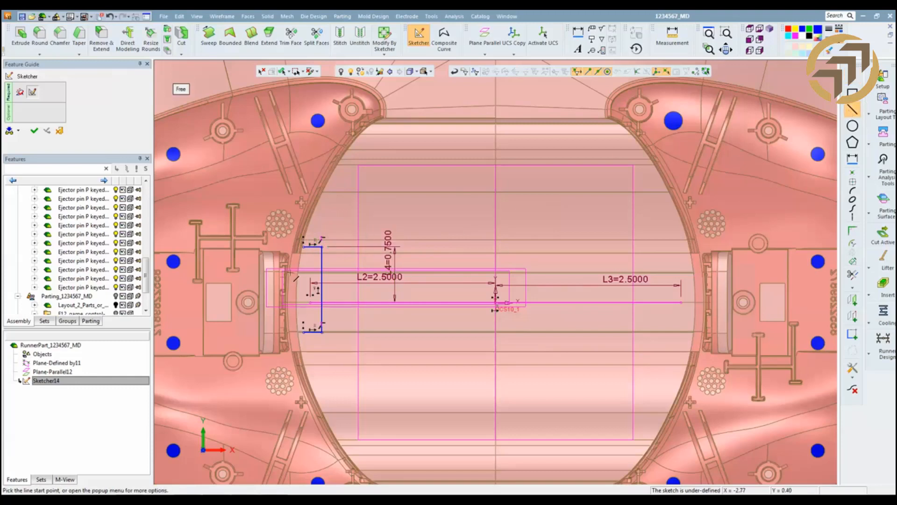
left_click(322, 241)
key("Escape")
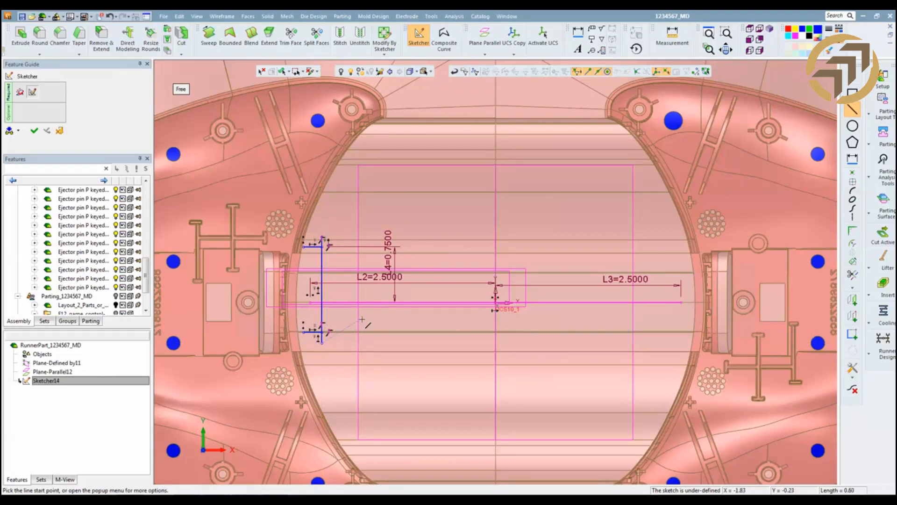
Dimension the lower vertical extension of the left runner branch at 0.2 in.
right_click(381, 304)
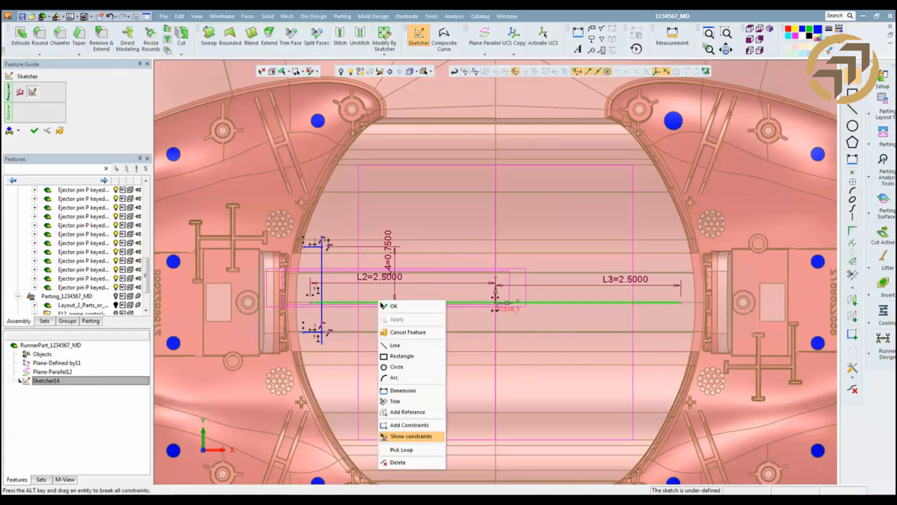
left_click(403, 391)
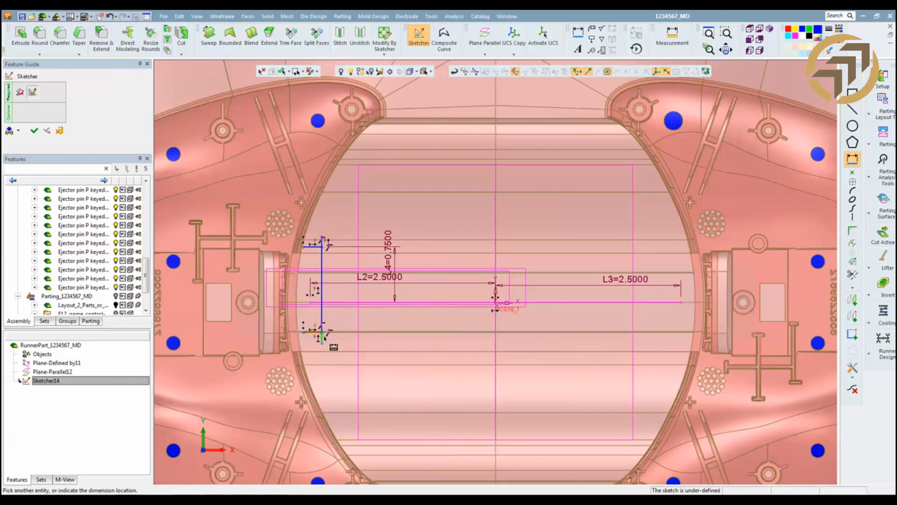
right_click(374, 345)
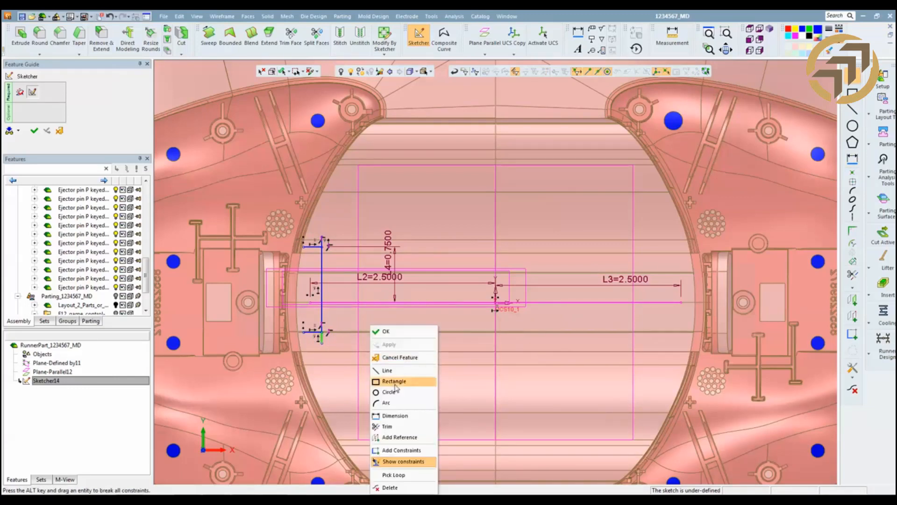
left_click(395, 416)
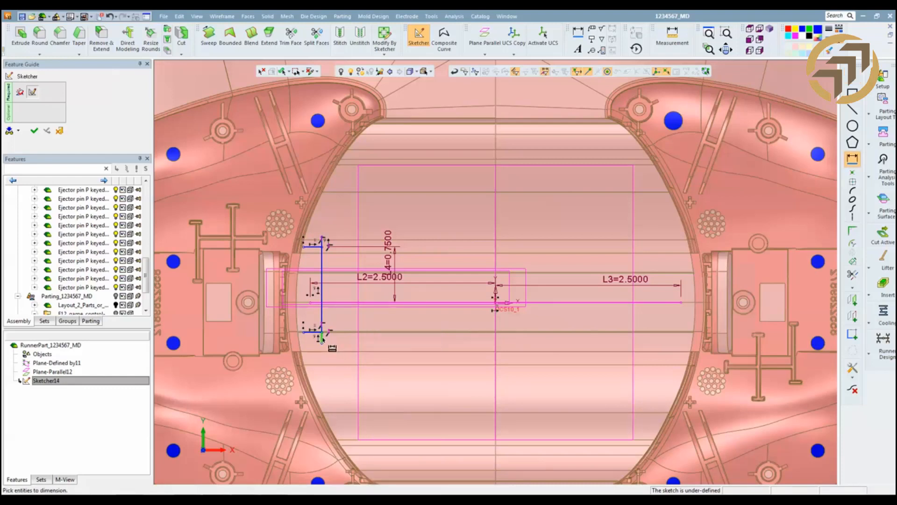
left_click(321, 338)
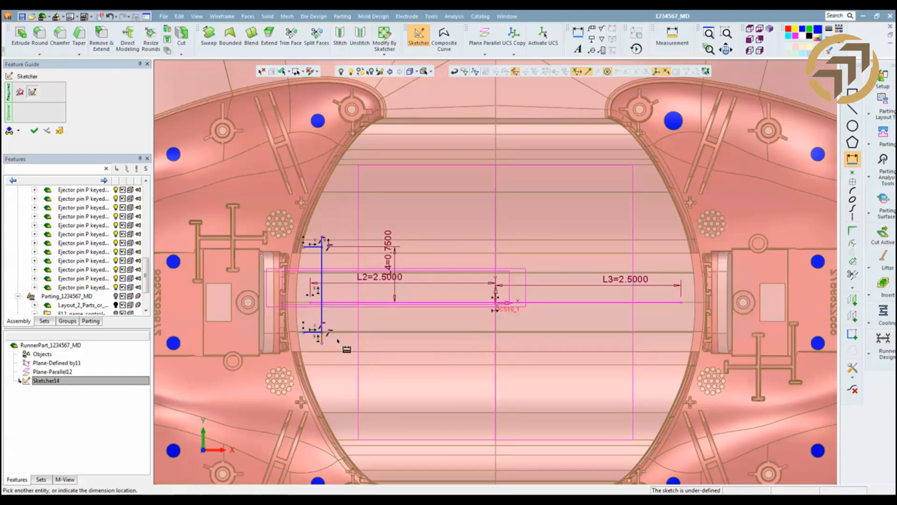
left_click(338, 341)
type("0.2")
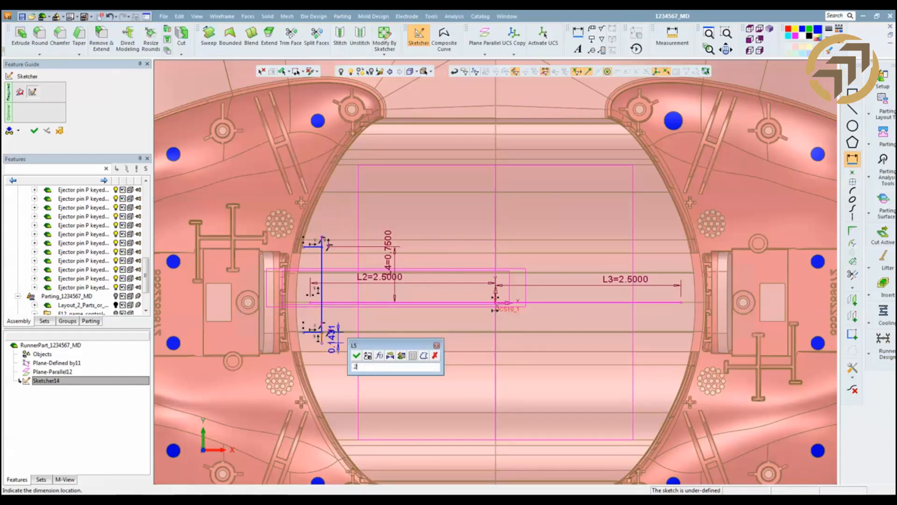
key("Return")
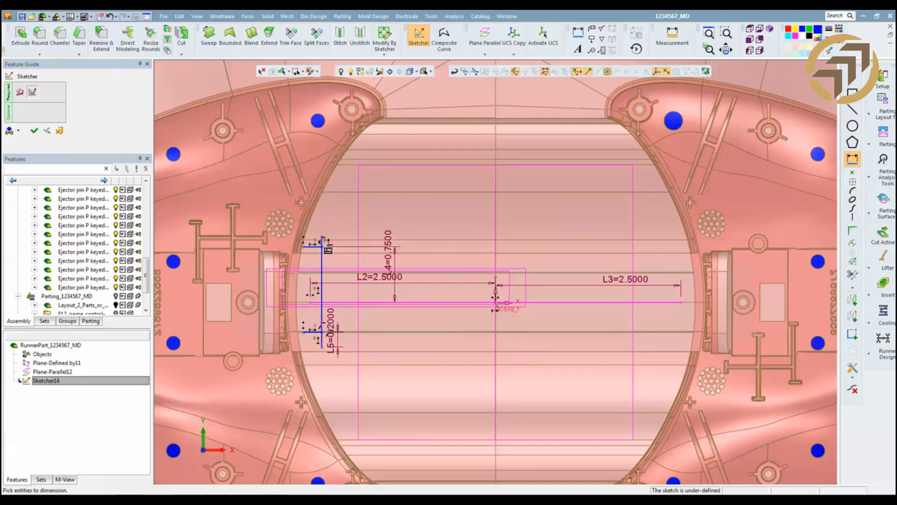
Dimension the upper vertical extension of the left runner branch at 0.2 in.
left_click(322, 240)
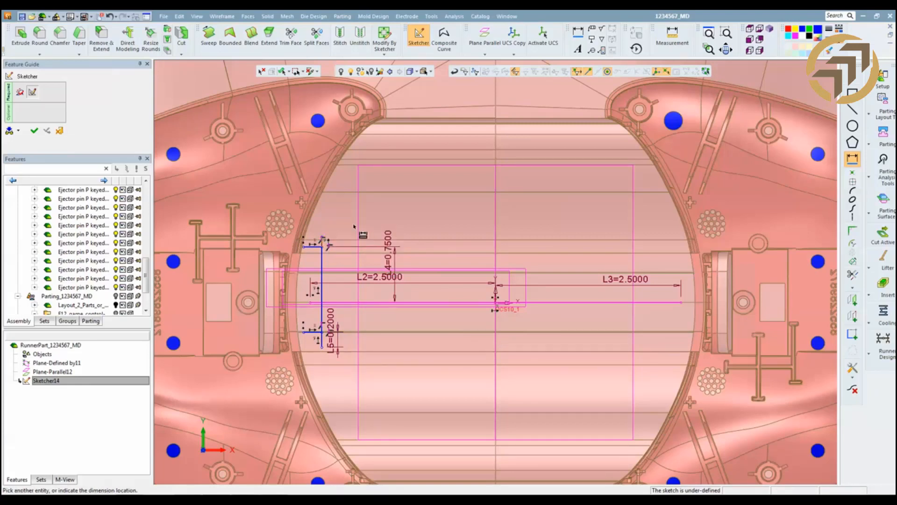
left_click(354, 226)
type("0.2")
key("Return")
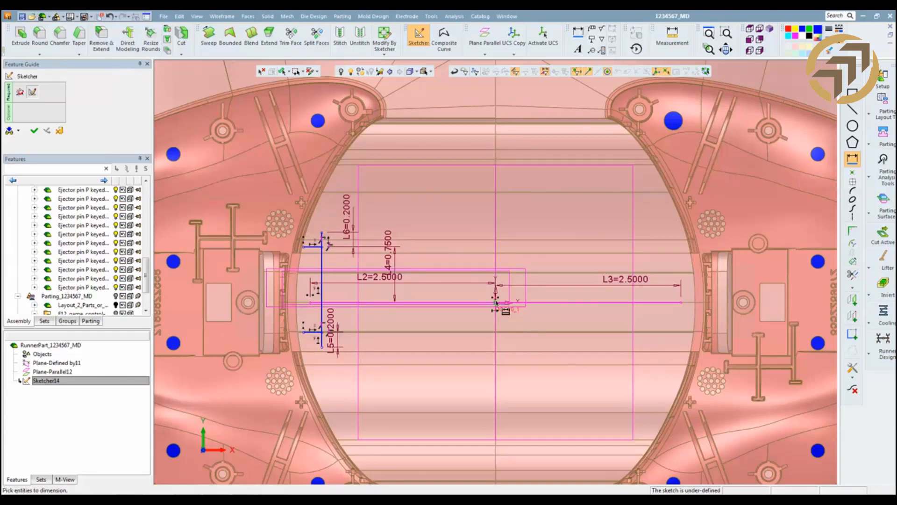
Dimension the left branch's vertical line at 2.25 in from the vertical axis.
left_click(322, 277)
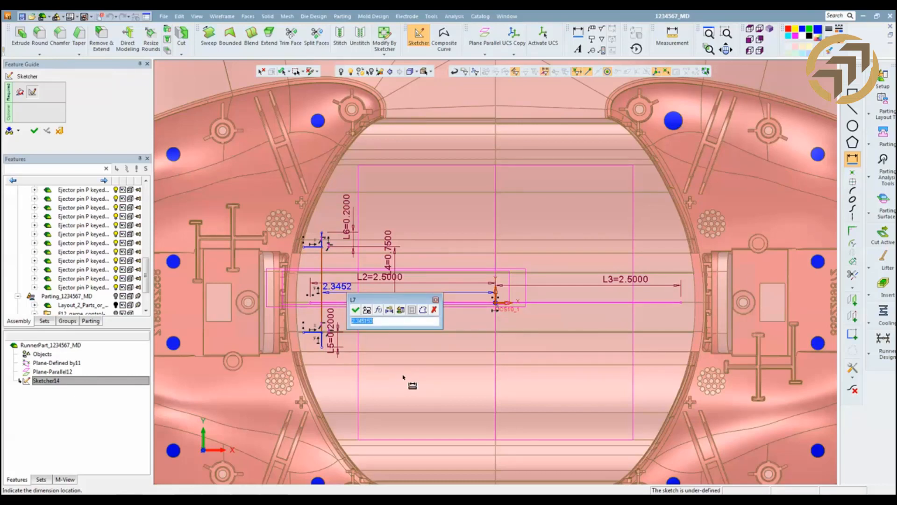
type("2.25")
key("Return")
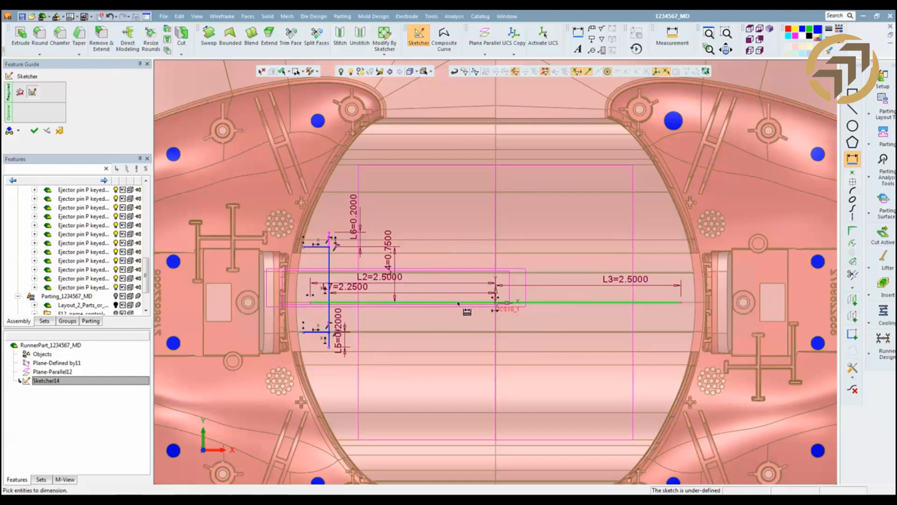
Dimension the lower leg of the left runner branch at 0.375 in from the horizontal axis.
left_click(495, 303)
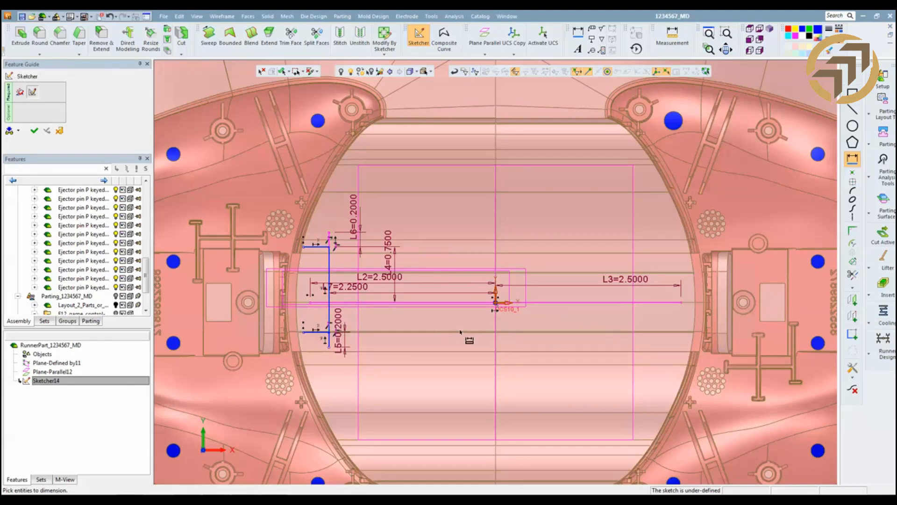
left_click(316, 332)
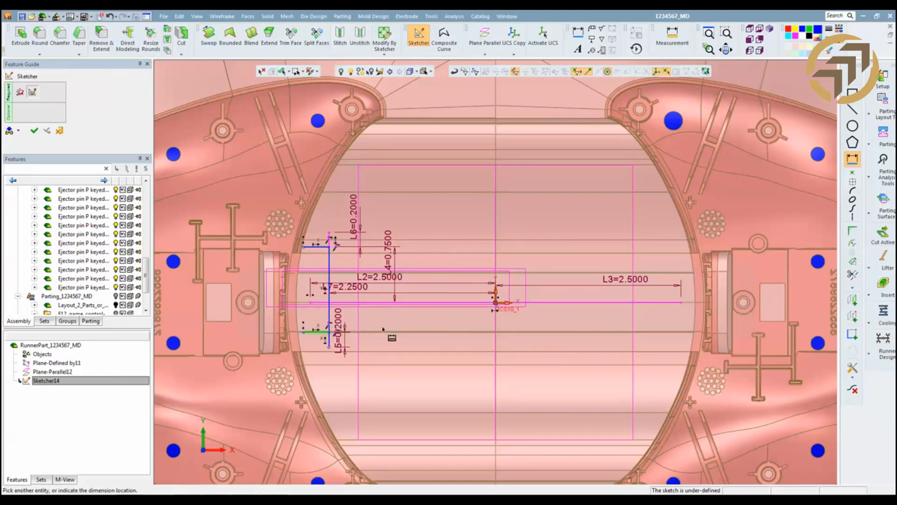
left_click(393, 333)
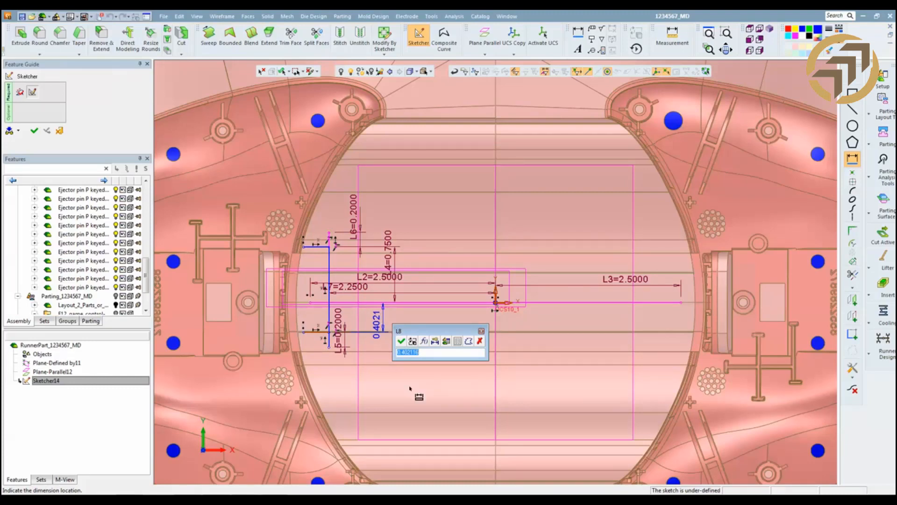
type(".375")
key("Return")
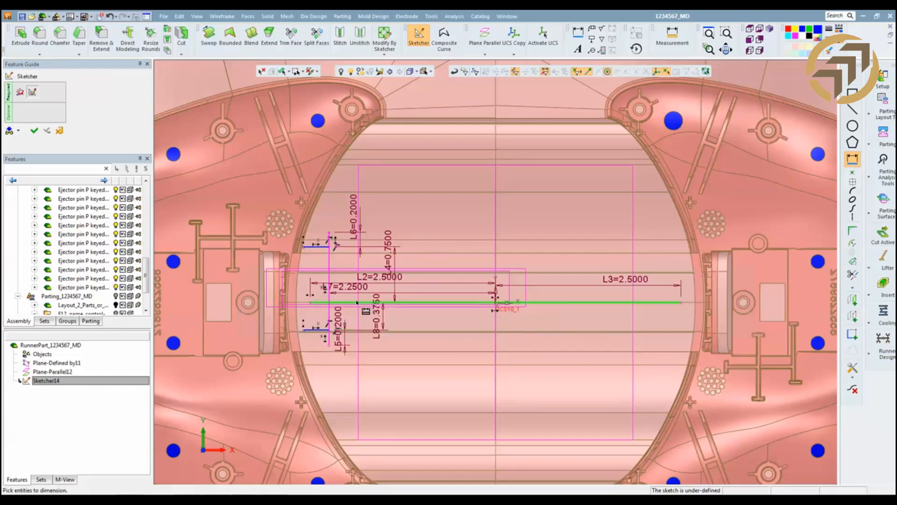
left_click(377, 302)
left_click(316, 246)
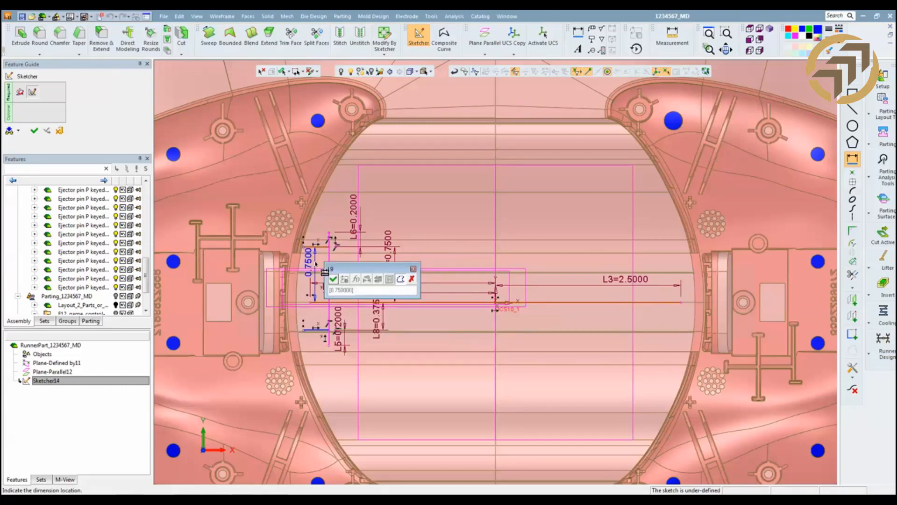
left_click(411, 278)
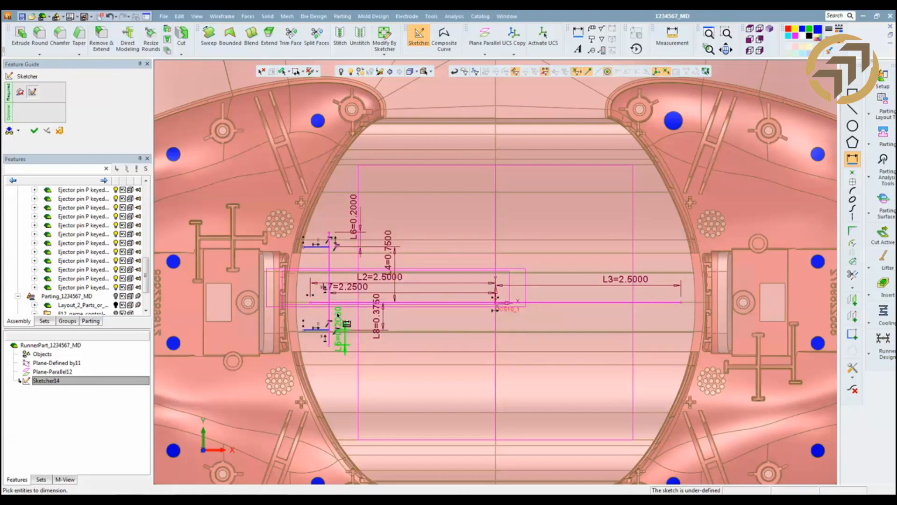
Set the distances of the left branch's lower and upper legs from the horizontal axis to 0.5 in each.
left_click(340, 326)
middle_click(465, 241)
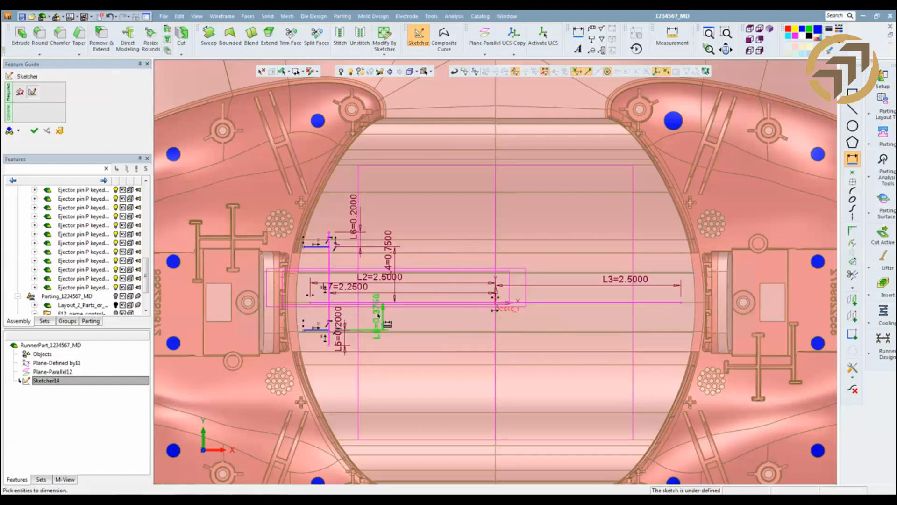
left_click(378, 308)
type("0.5")
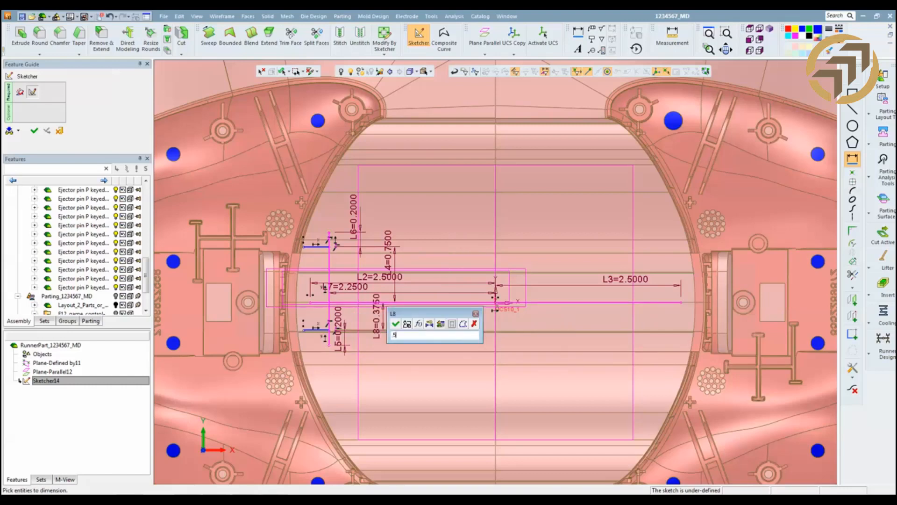
key("Return")
left_click(390, 244)
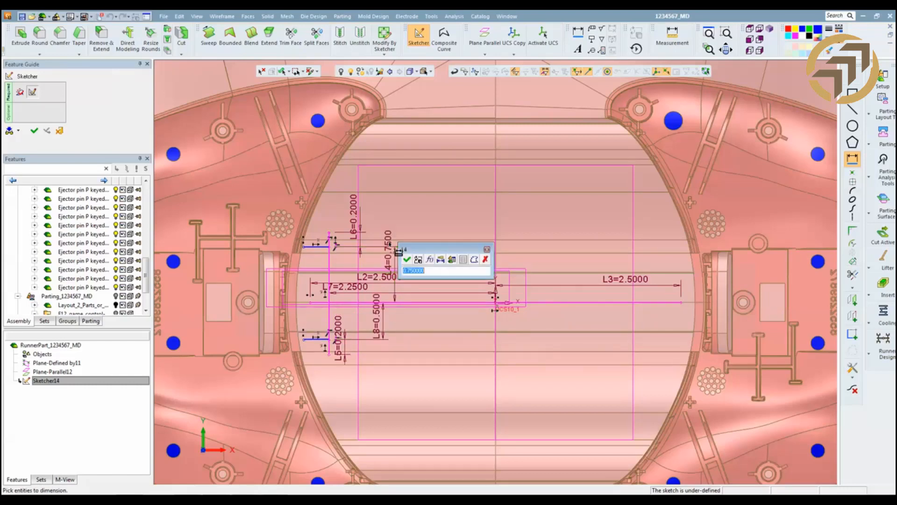
type("0.5")
key("Return")
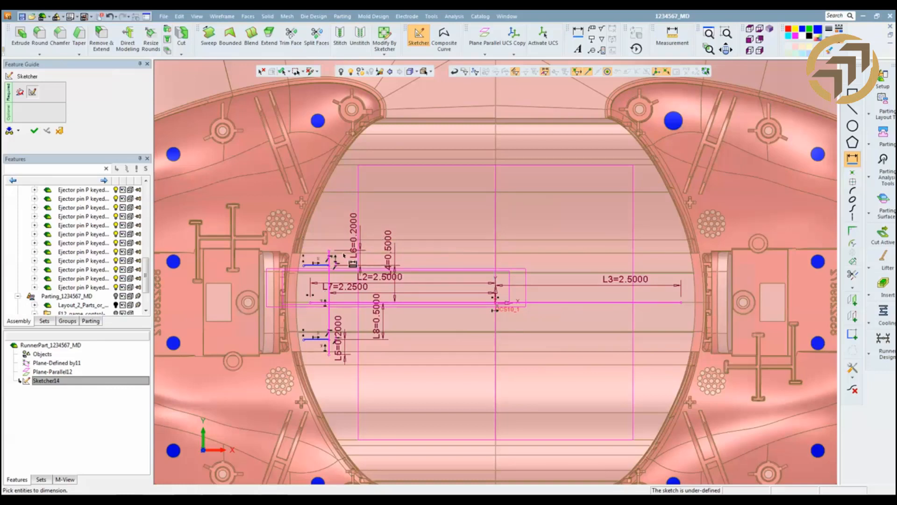
Dimension the length of the left branch's upper leg at 0.3 in.
left_click(316, 265)
left_click(319, 243)
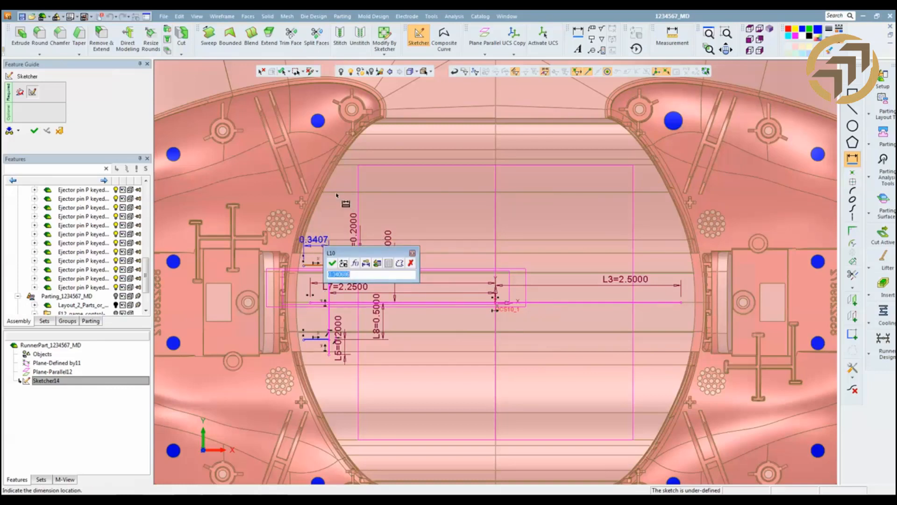
type("0.3")
key("Return")
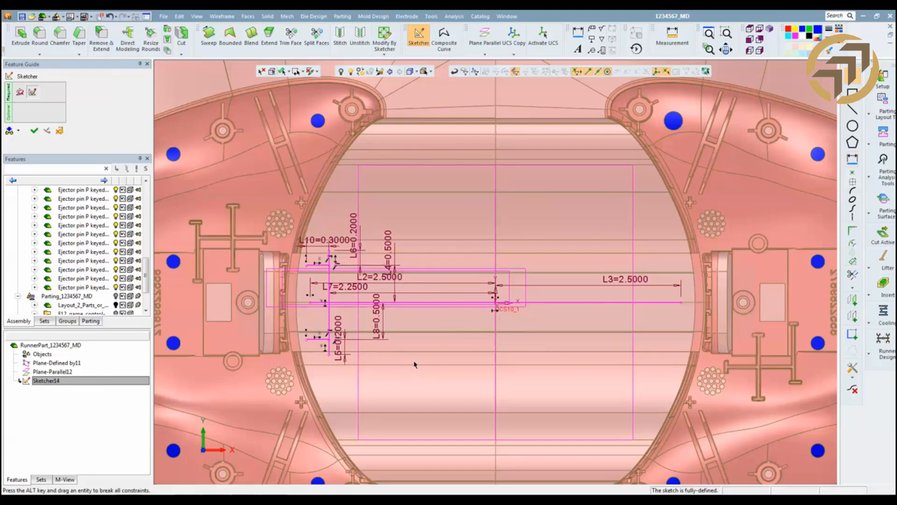
Draw a vertical line from the origin up to the large rectangle's upper edge and convert it to a reference line.
scroll(420, 365, "up", 2)
scroll(424, 361, "down", 2)
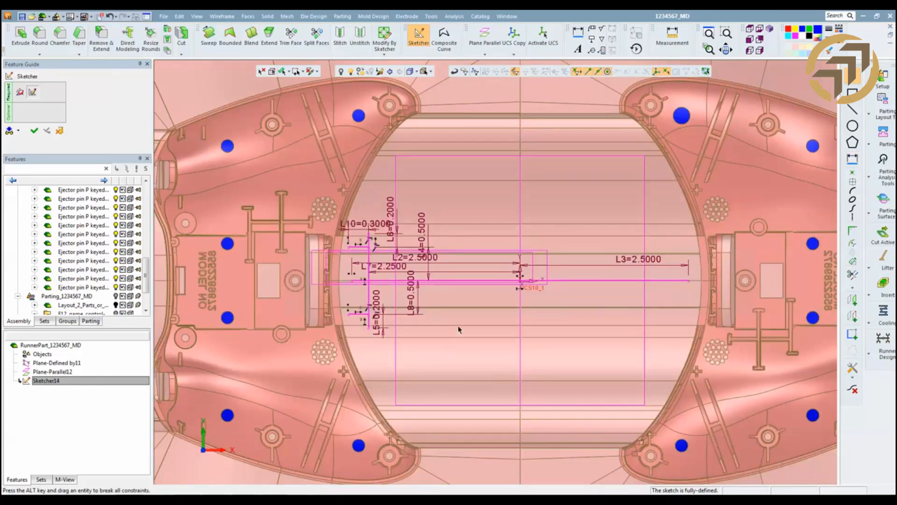
scroll(468, 333, "up", 1)
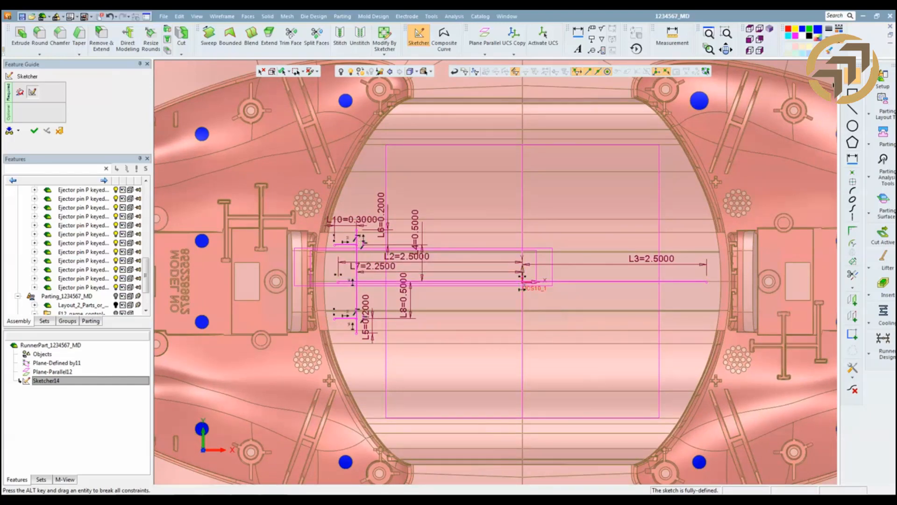
left_click(853, 109)
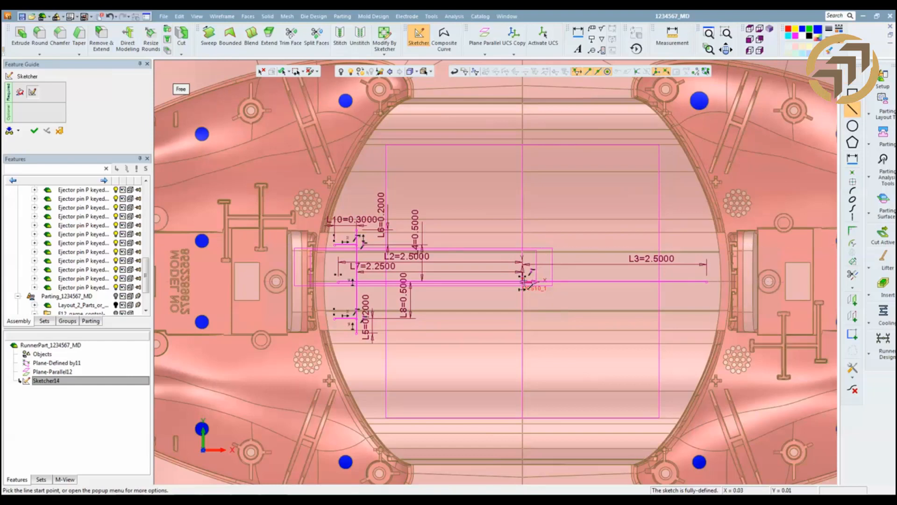
left_click(523, 281)
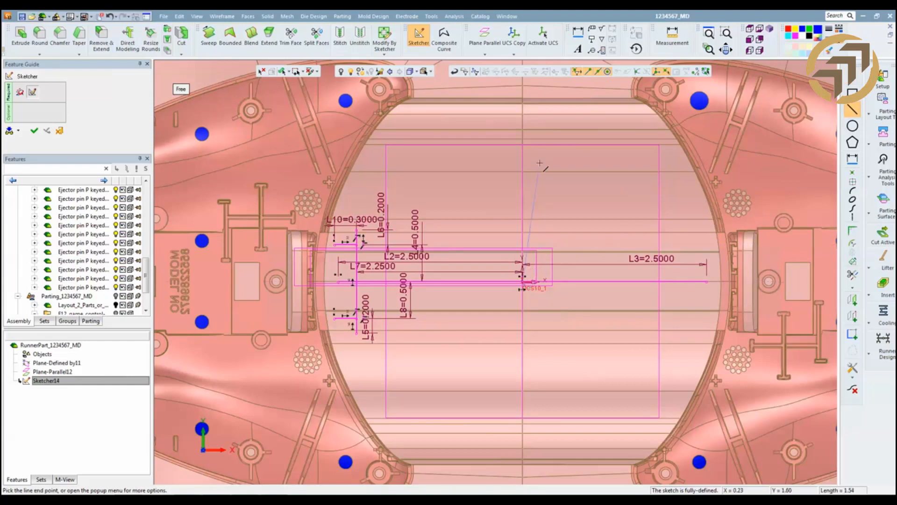
left_click(523, 144)
middle_click(571, 176)
left_click_drag(501, 162, 539, 182)
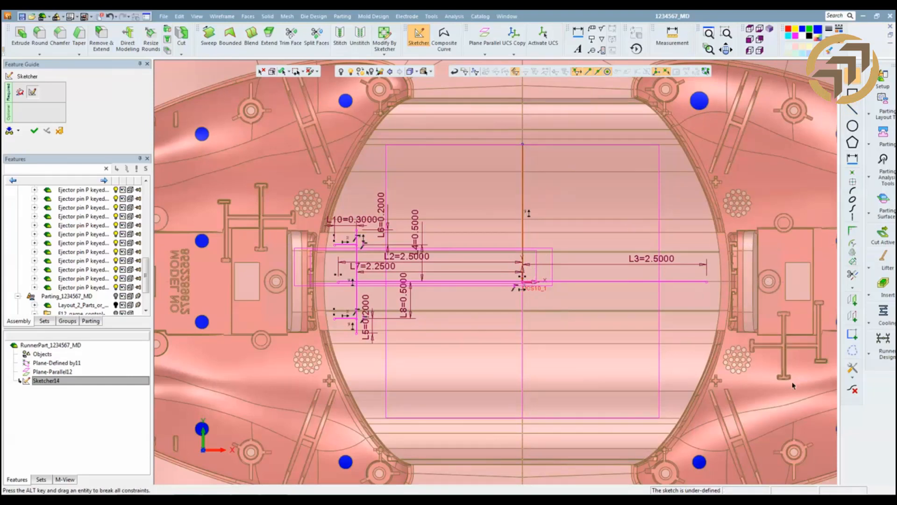
left_click(852, 350)
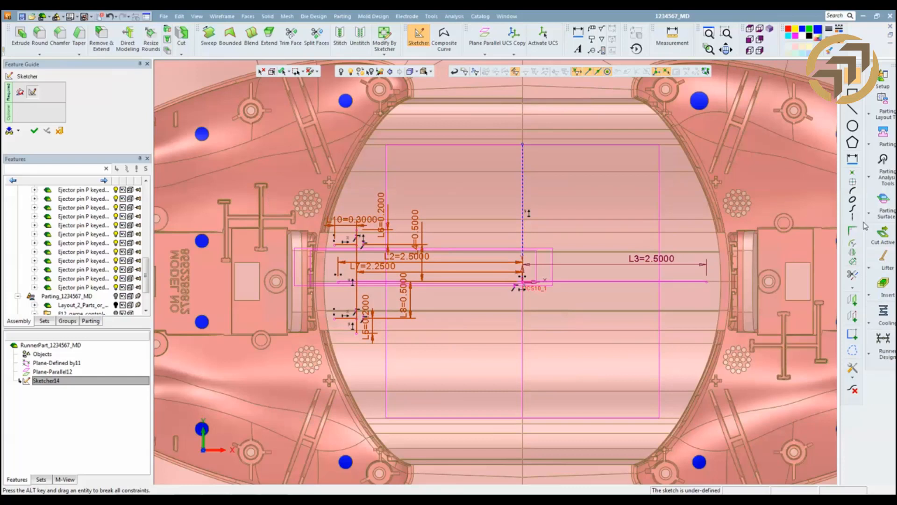
Mirror the left runner branch about the vertical reference line and finish the sketch.
left_click(853, 252)
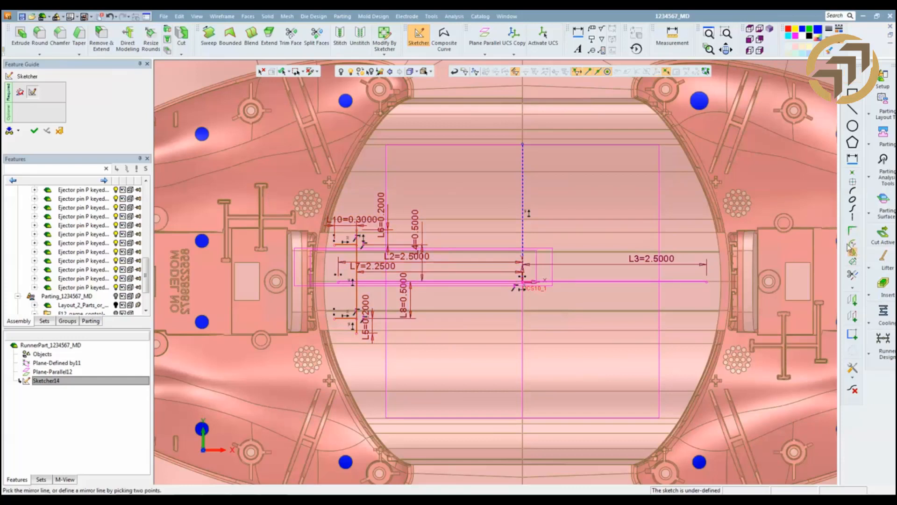
left_click(523, 166)
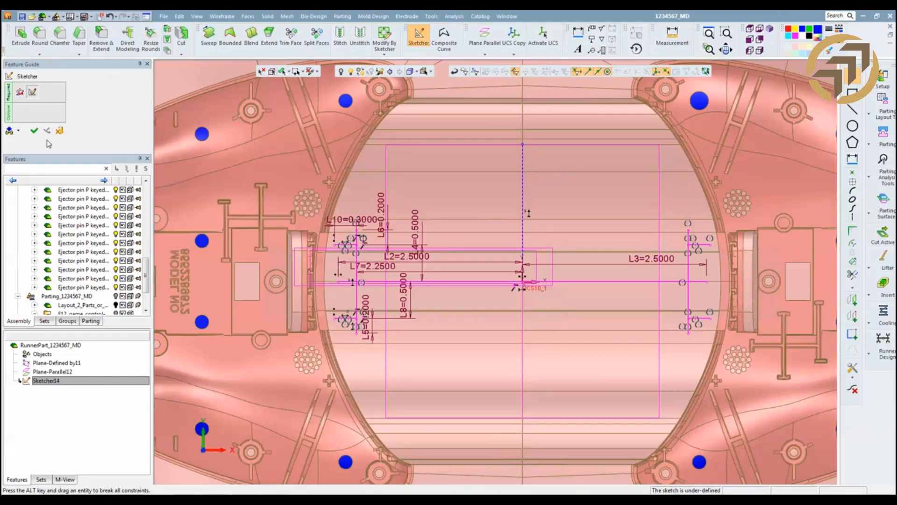
left_click(35, 131)
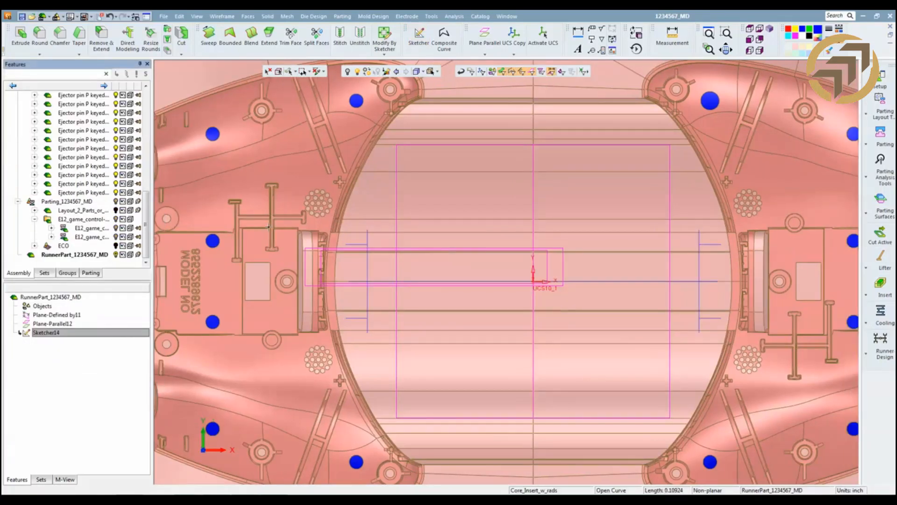
Create runner bodies along the whole runner sketch with a circular cross-section of 0.312 in.
left_click(883, 349)
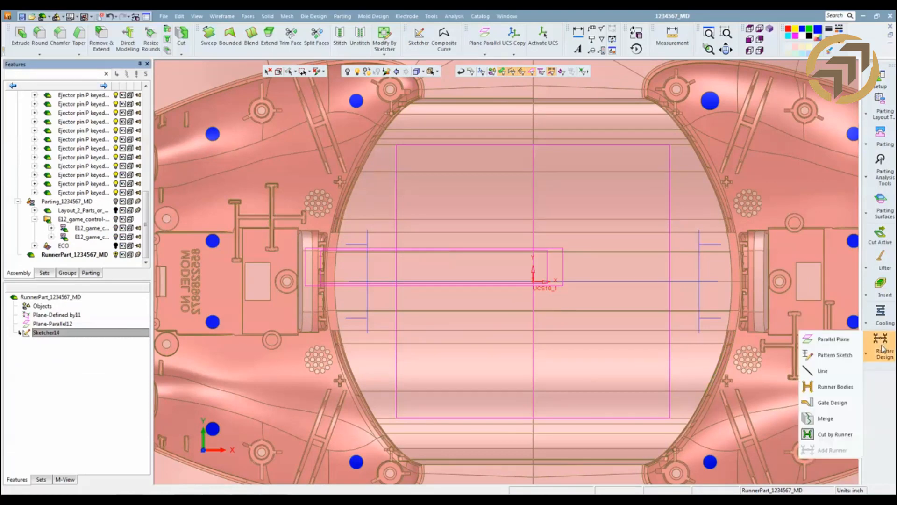
left_click(852, 387)
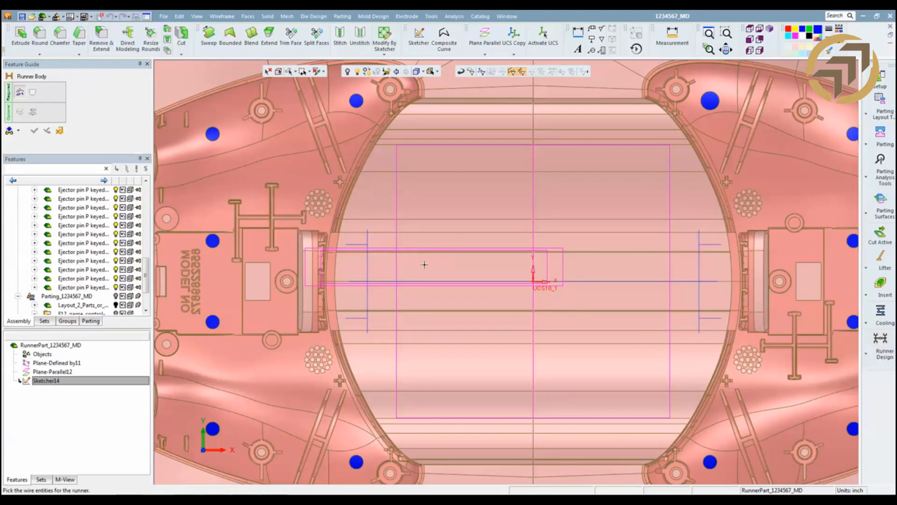
left_click(451, 283)
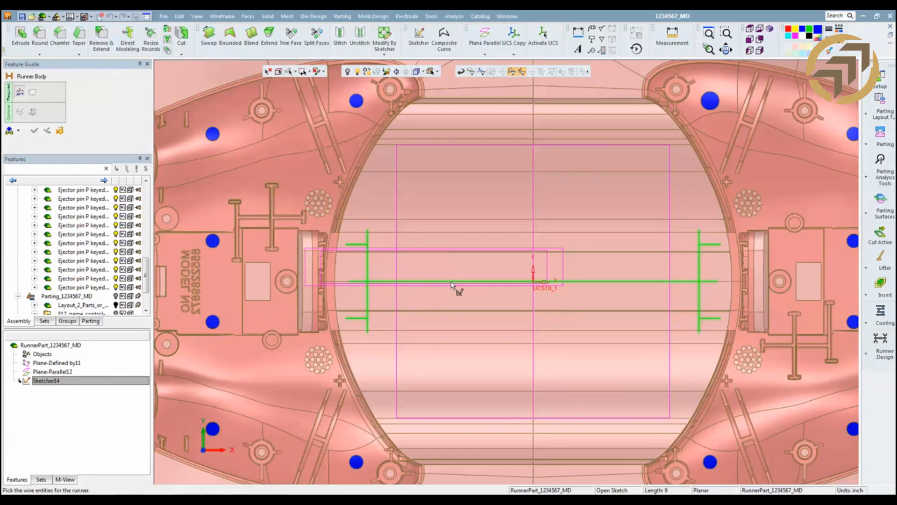
middle_click(476, 202)
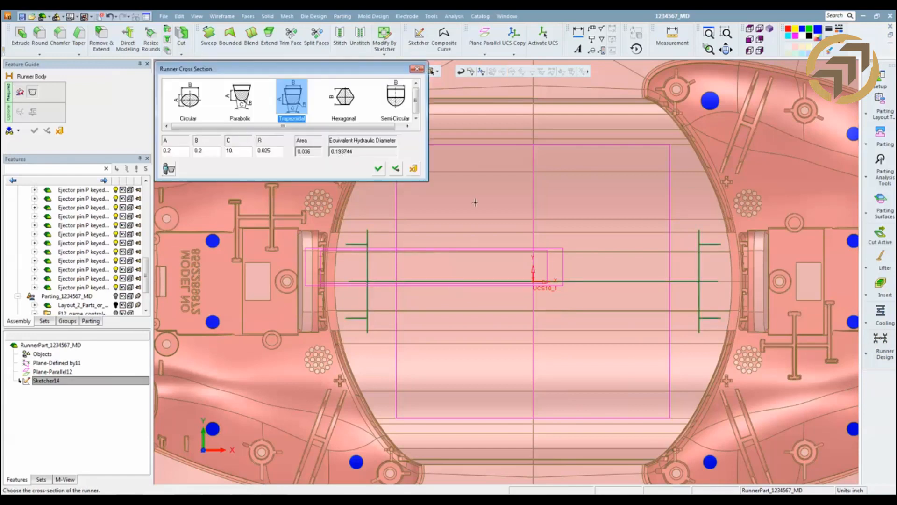
left_click(191, 99)
left_click(174, 151)
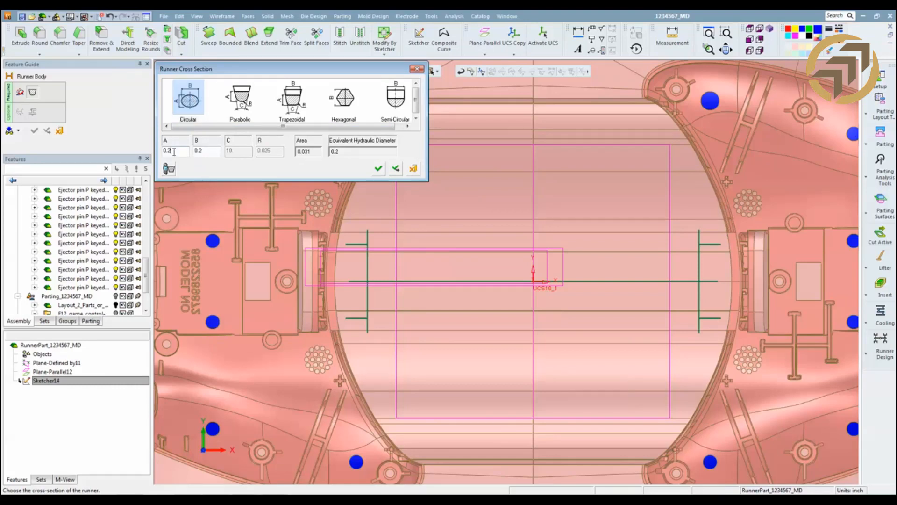
left_click_drag(174, 152, 162, 154)
type(".312")
key("Return")
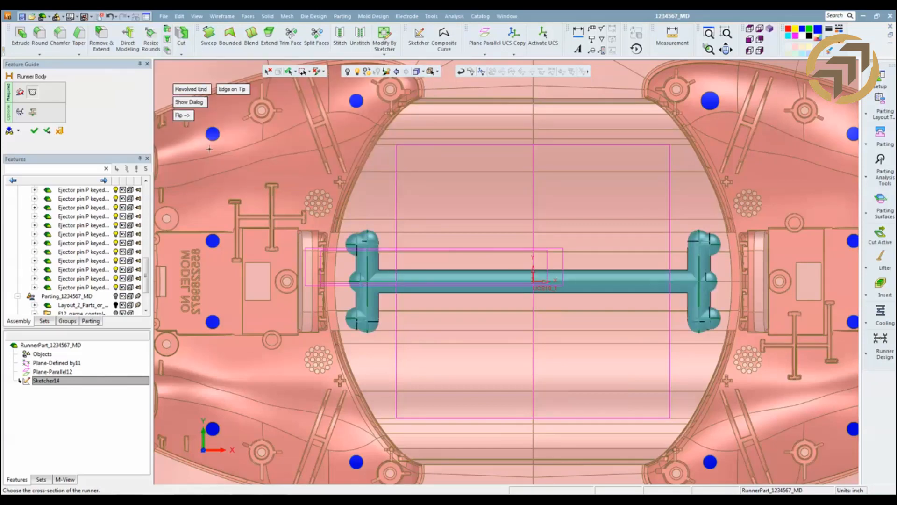
scroll(442, 233, "up", 1)
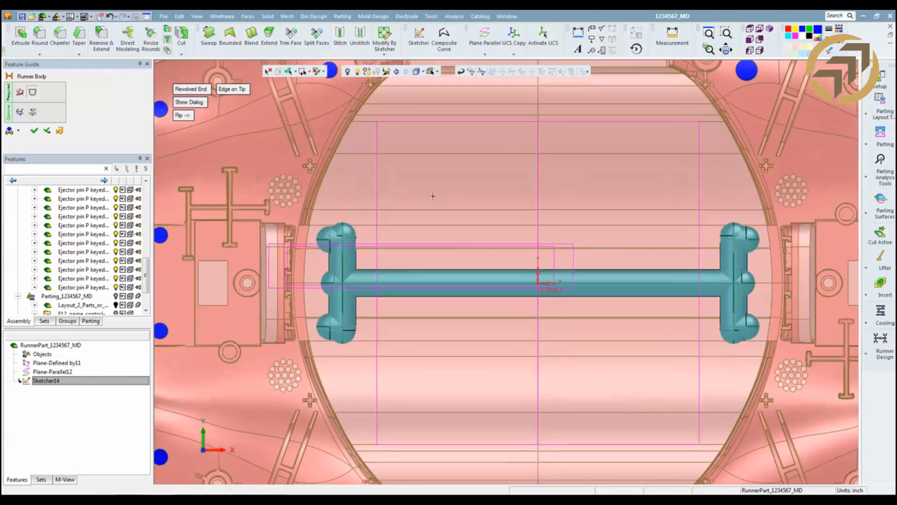
Adjust the local cross-section of the left branch's vertical middle segment, setting both A and B to 0.25 in.
left_click(20, 112)
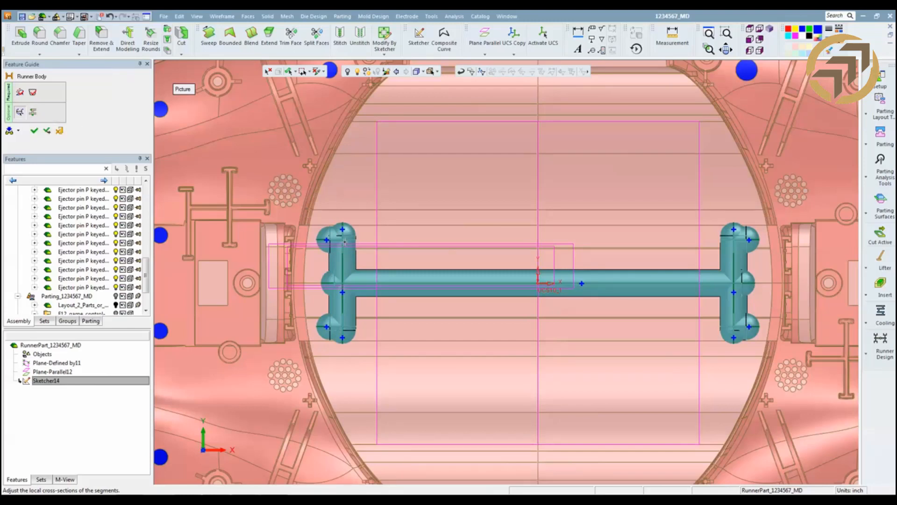
left_click(344, 293)
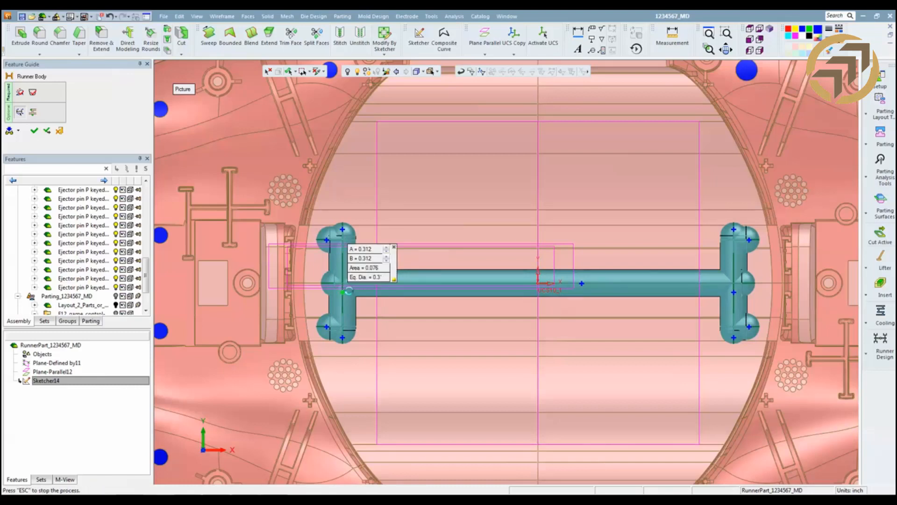
left_click(371, 252)
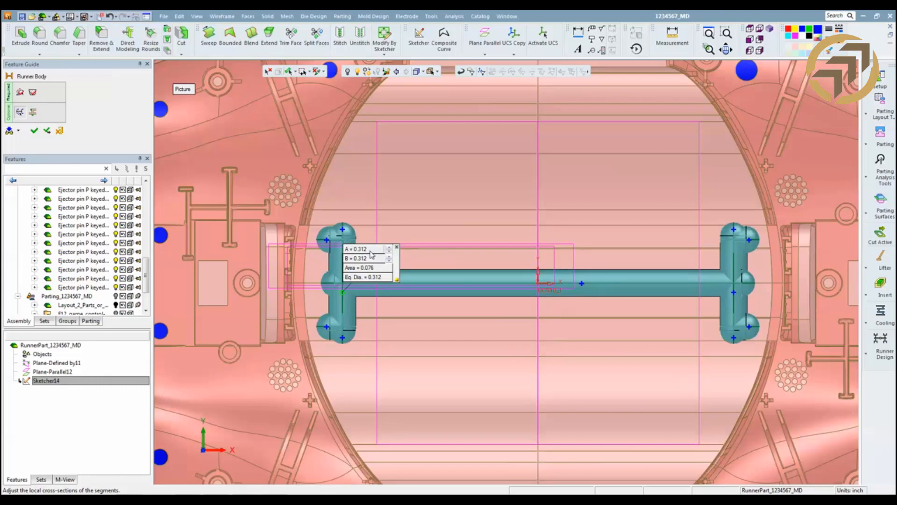
type("0.25")
key("Return")
left_click(374, 261)
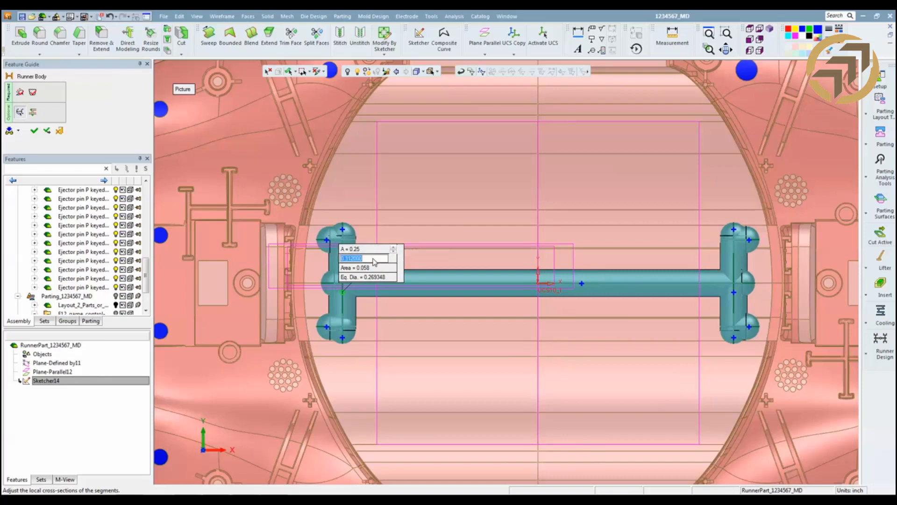
key("BackSpace")
key("Return")
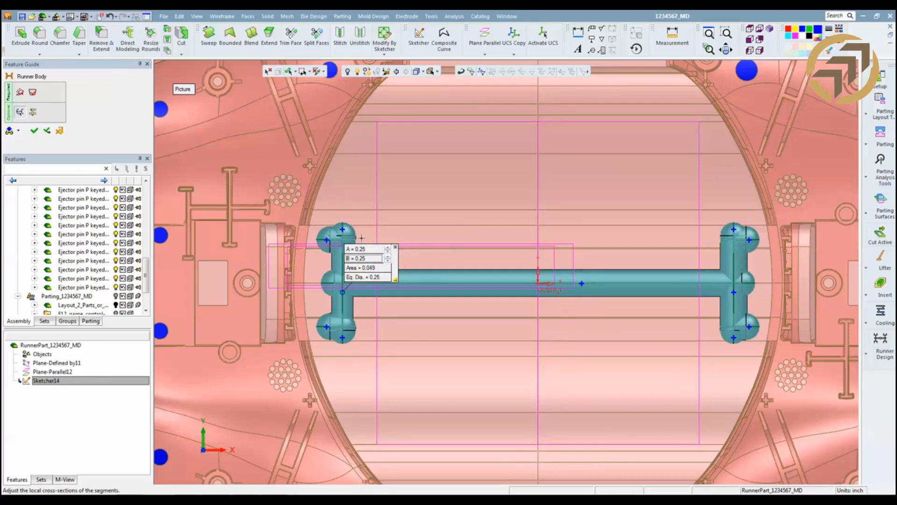
Set cross-section dimension A of the left branch's upper end segment to 0.25 in.
left_click(344, 228)
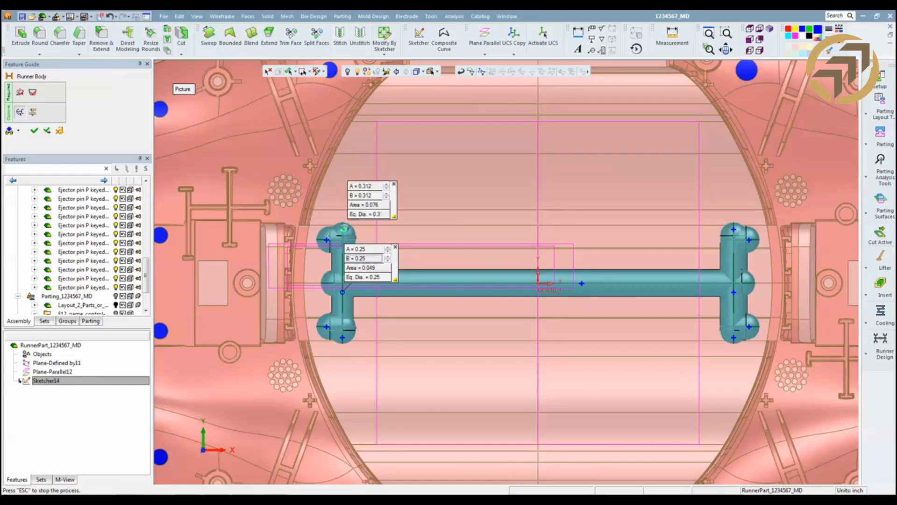
double_click(369, 185)
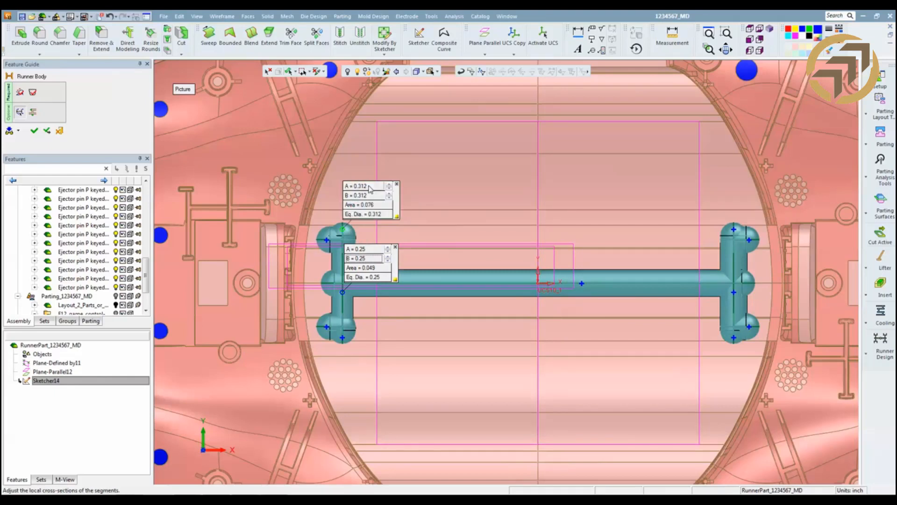
key("BackSpace")
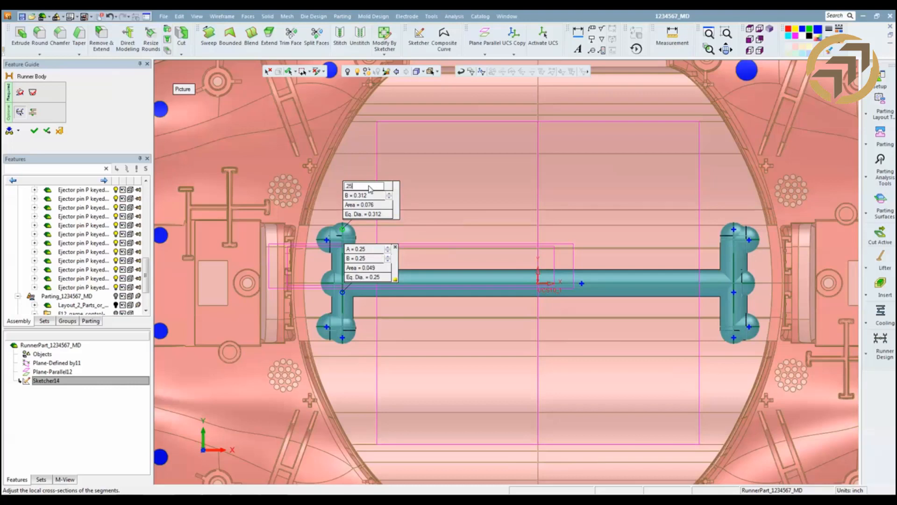
type(".25")
key("Return")
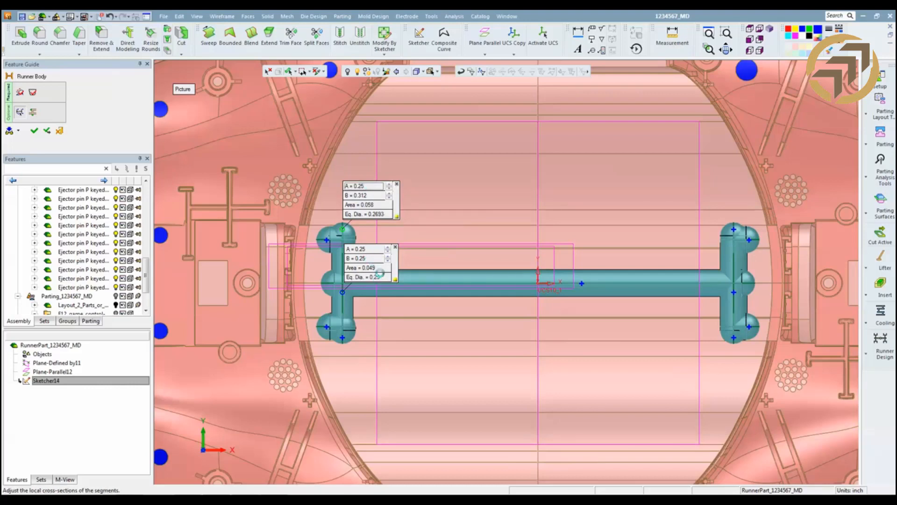
Set cross-section dimensions A and B of the left branch's lower end segment to 0.25 in.
left_click(343, 336)
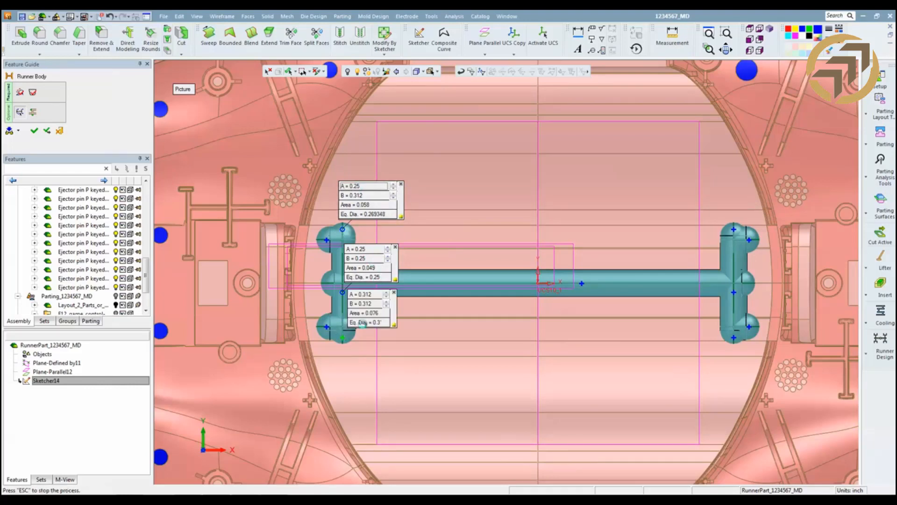
double_click(373, 295)
type("0.25")
key("Return")
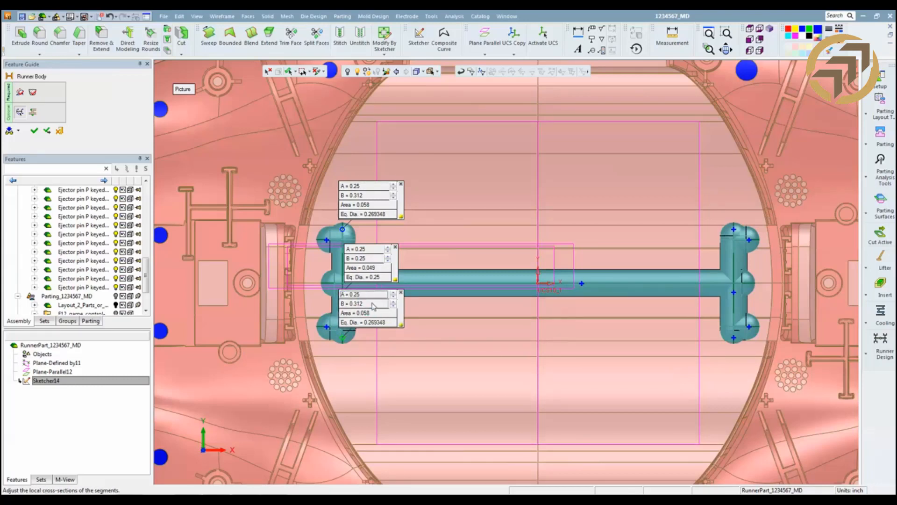
double_click(372, 304)
type("0.25")
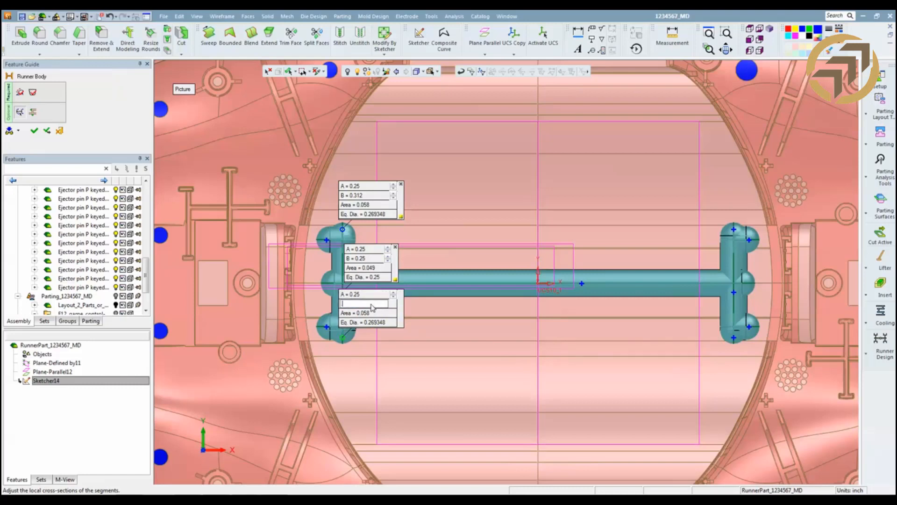
key("Return")
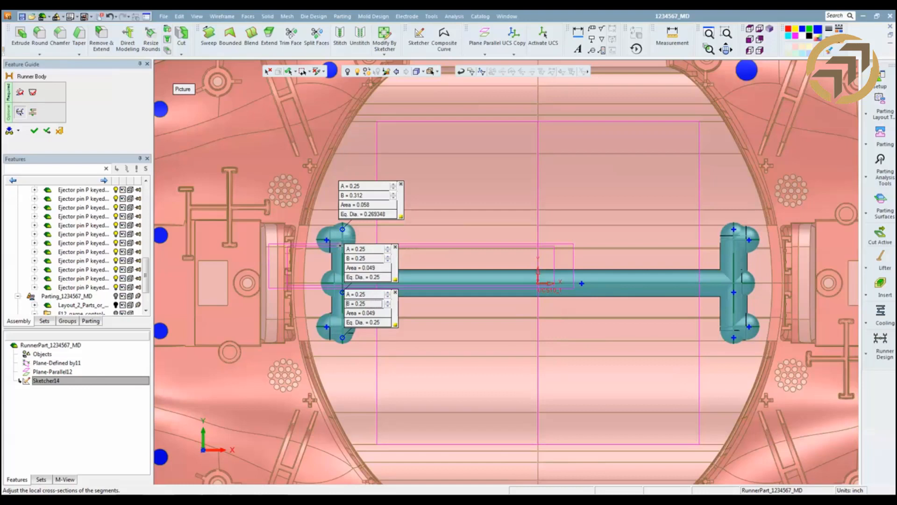
Set cross-section dimensions A and B of the left branch's short upper horizontal leg to 0.188 in.
left_click(327, 239)
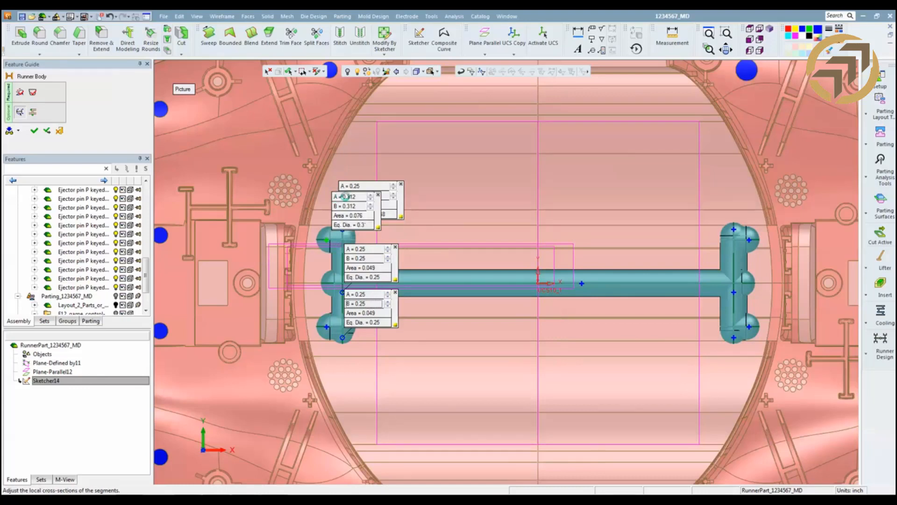
double_click(347, 198)
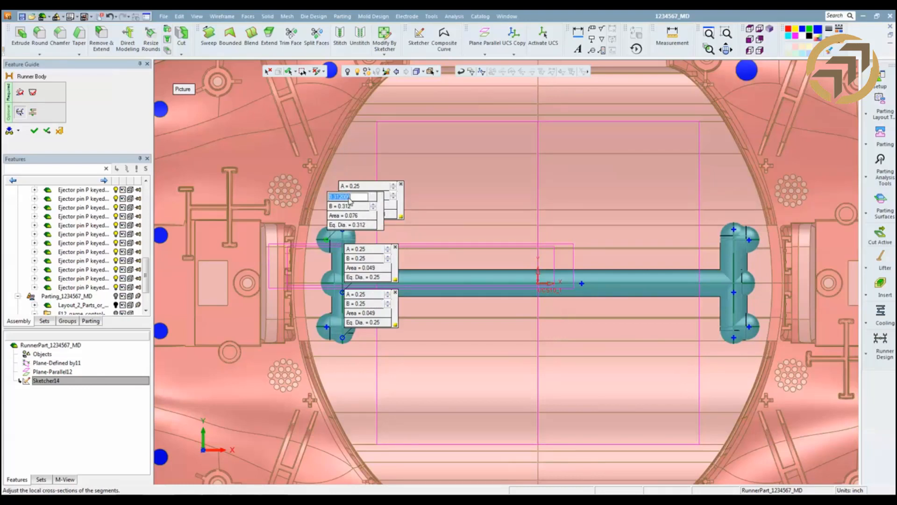
key("BackSpace")
type(".188")
key("Return")
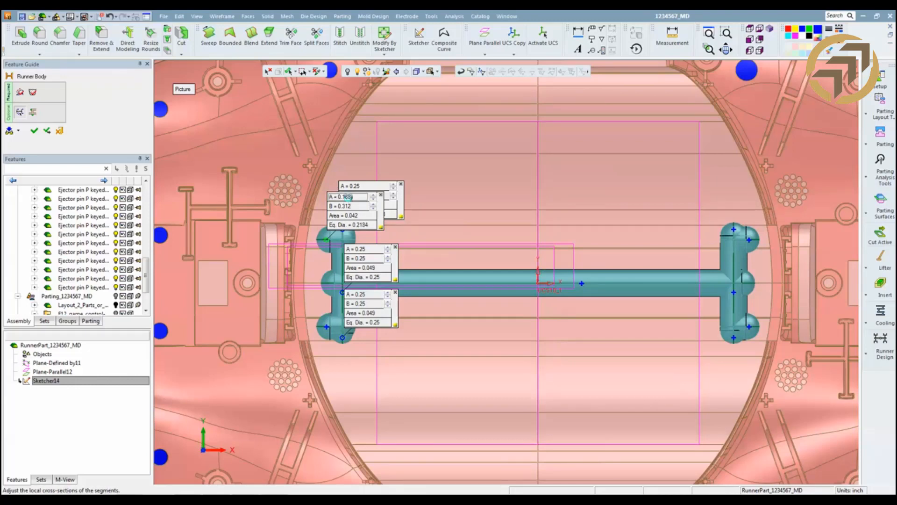
left_click(326, 327)
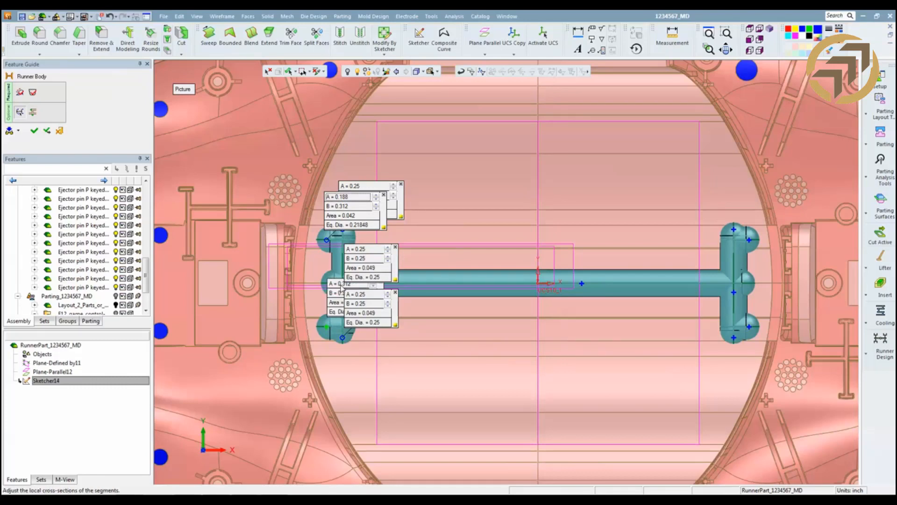
left_click(351, 207)
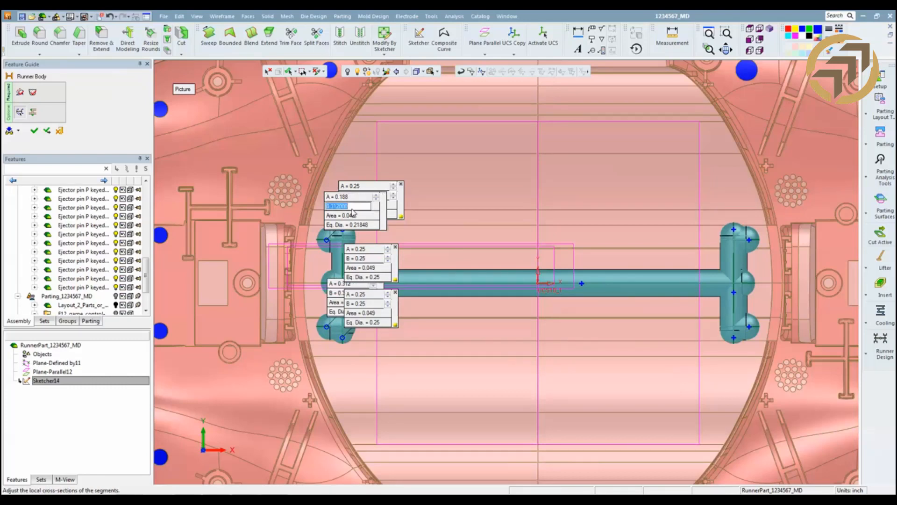
type("0.188")
key("Return")
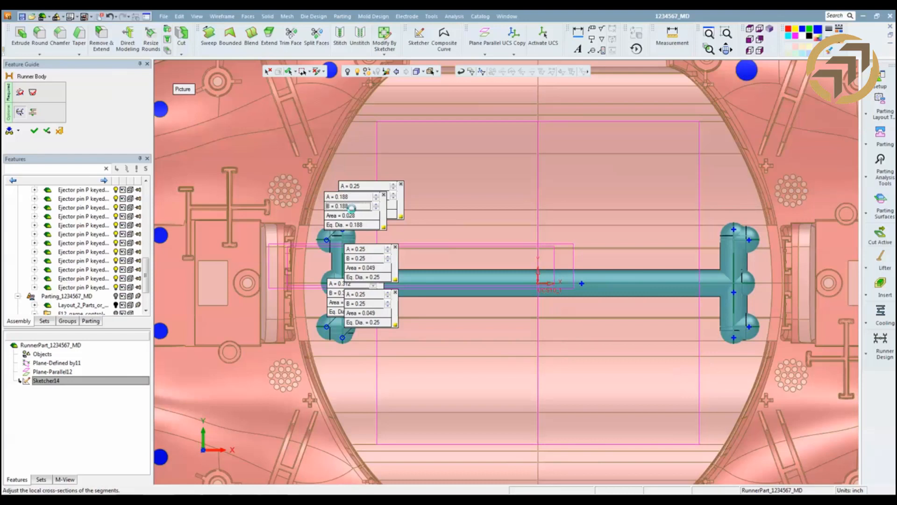
Set cross-section dimension A of the left branch's short lower horizontal leg to 0.188 in and reduce its B to match.
double_click(338, 285)
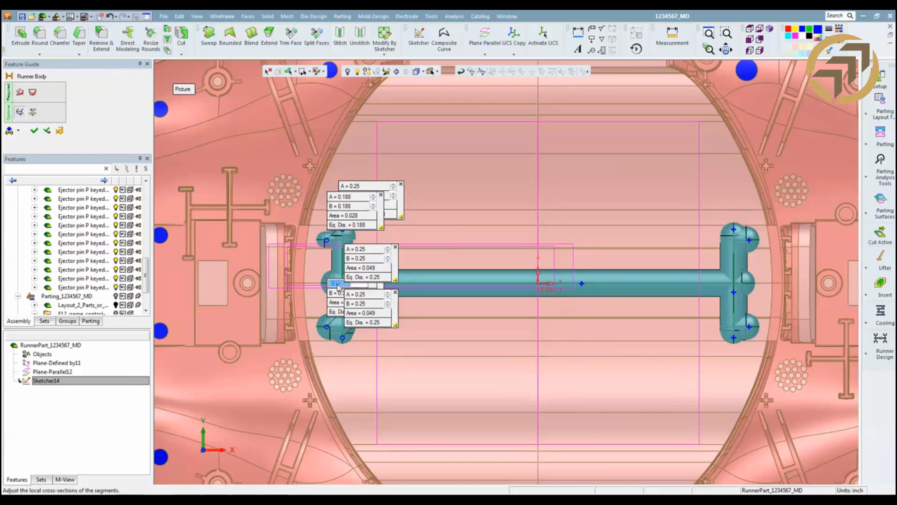
key("BackSpace")
type(".188")
key("Return")
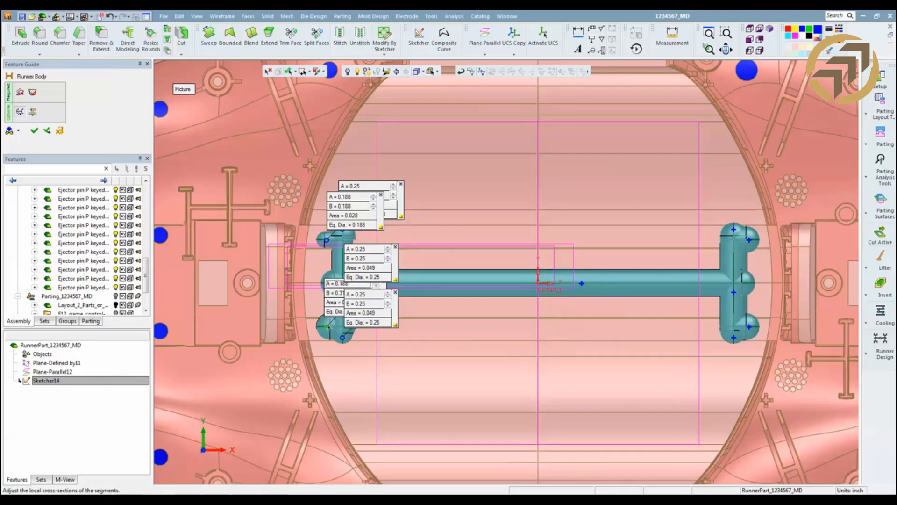
double_click(335, 294)
type(".1")
key("Return")
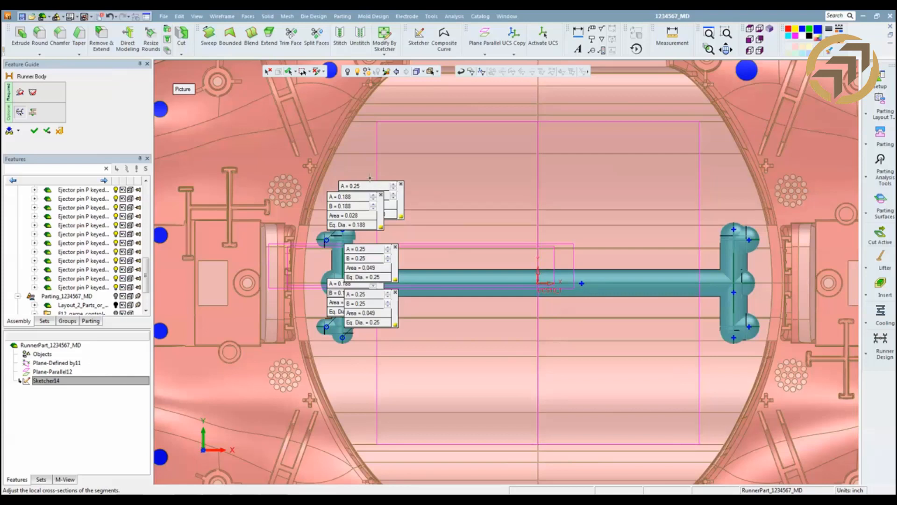
Move the overlapping upper callouts apart, set B of the left branch's upper end segment to 0.25 in and finish the runner bodies.
left_click_drag(373, 180, 406, 138)
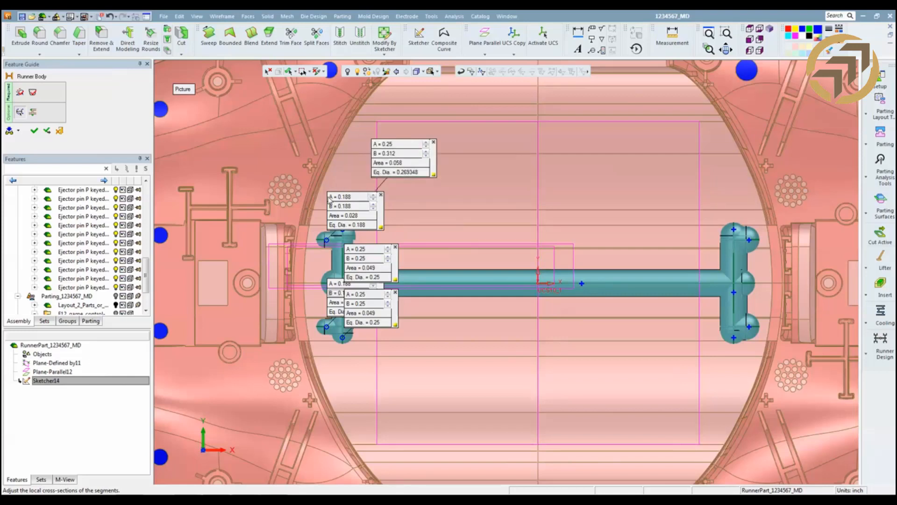
left_click_drag(358, 192, 308, 148)
double_click(398, 153)
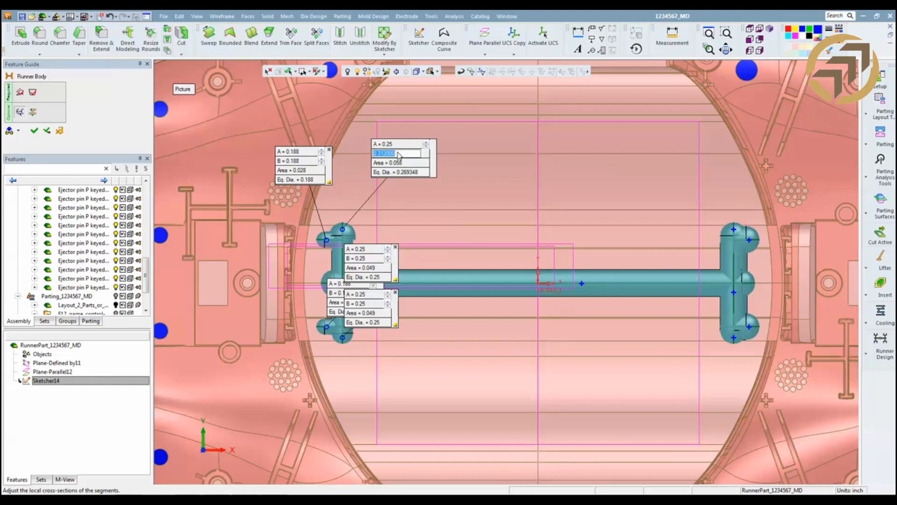
type("0.25")
key("Return")
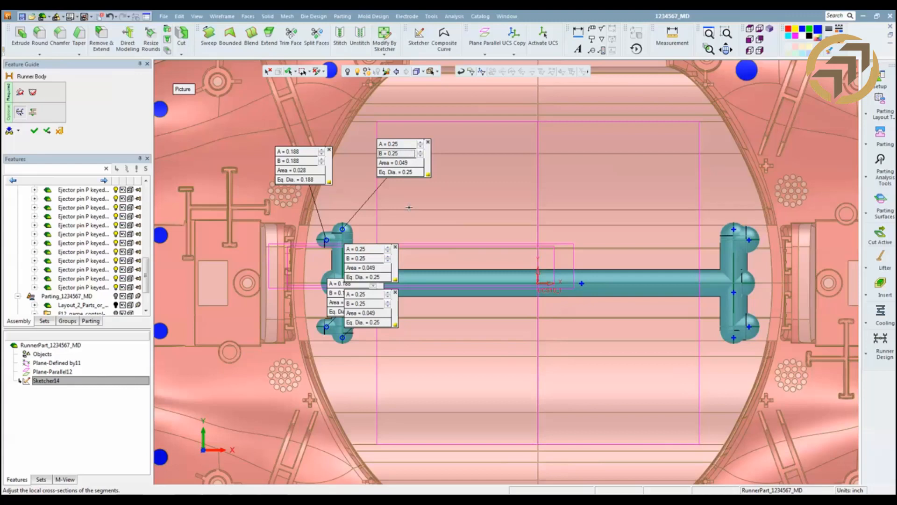
left_click(34, 131)
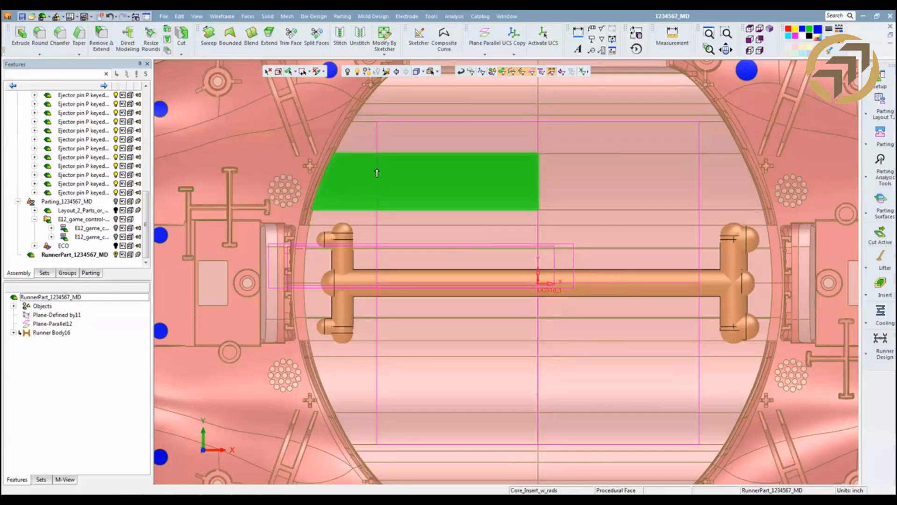
key("ctrl+x")
left_click(444, 281)
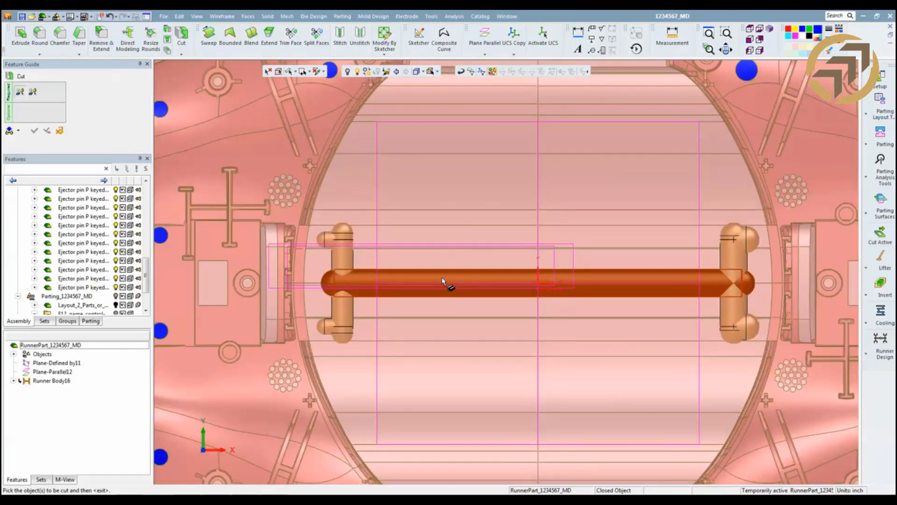
middle_click(442, 280)
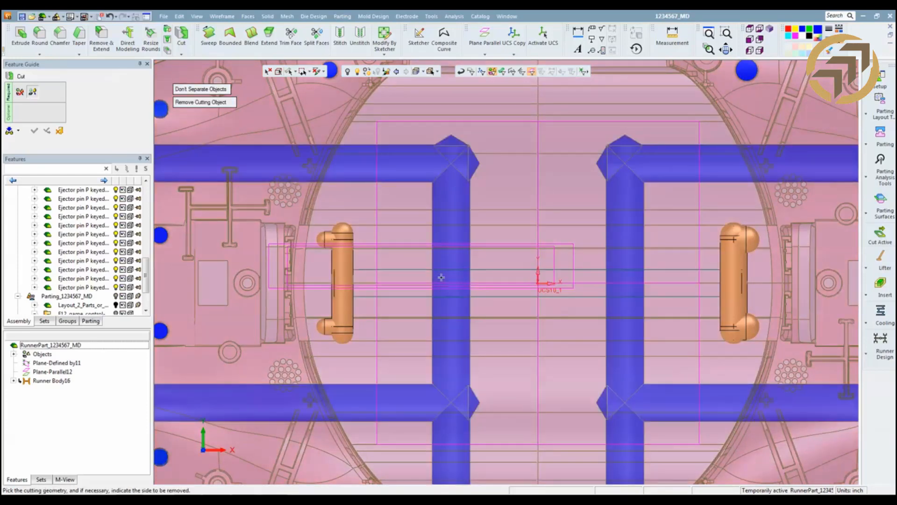
left_click(60, 131)
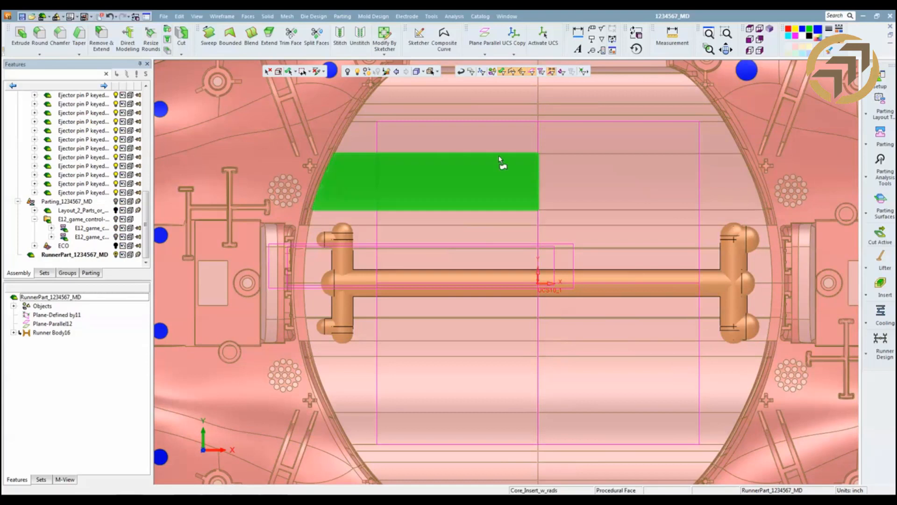
Remove the geometry of the right branch's vertical runner segments and its short horizontal legs, leaving the main runner.
right_click(502, 166)
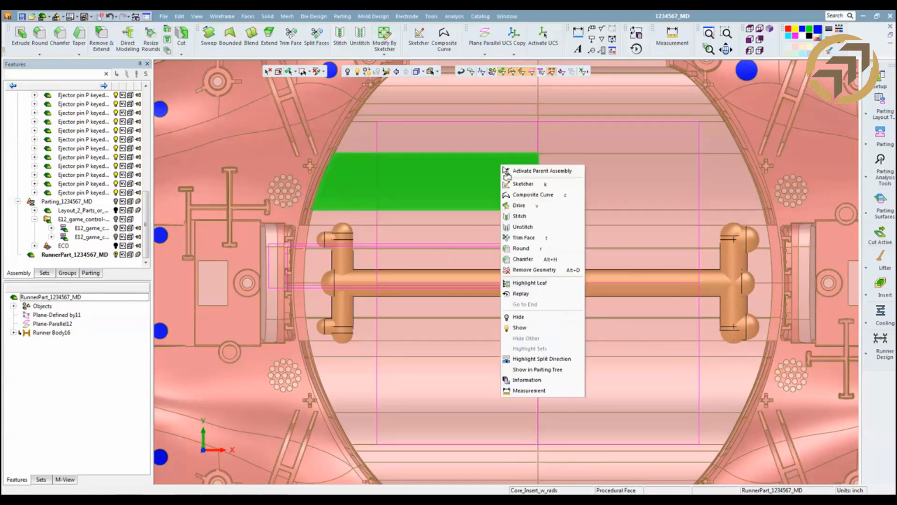
left_click(532, 271)
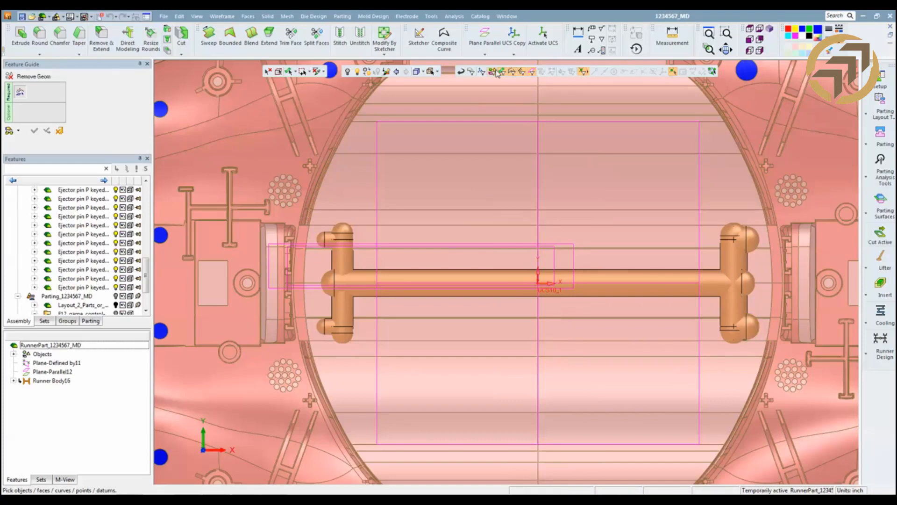
left_click(498, 72)
left_click(750, 236)
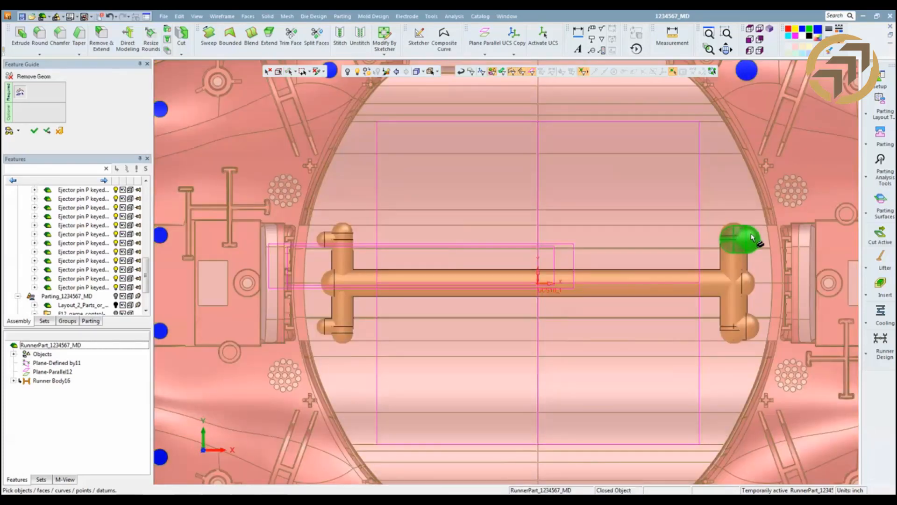
left_click(732, 256)
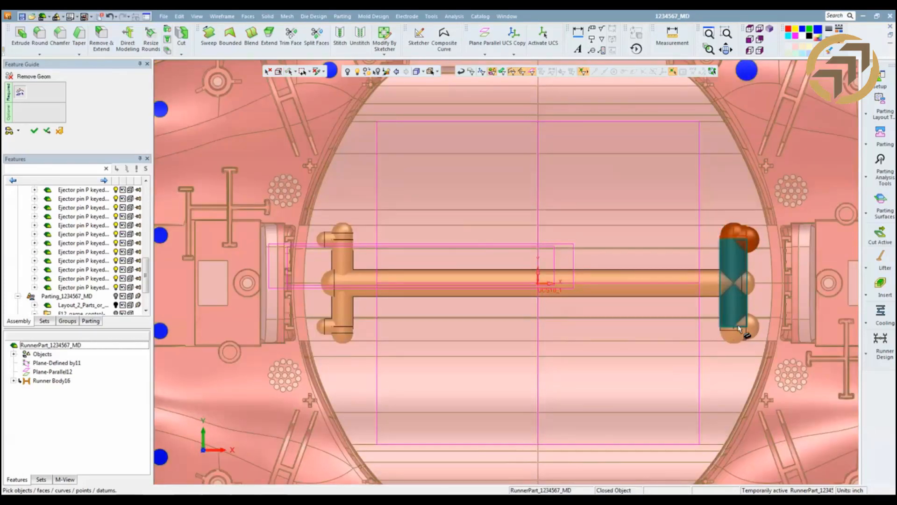
left_click(750, 331)
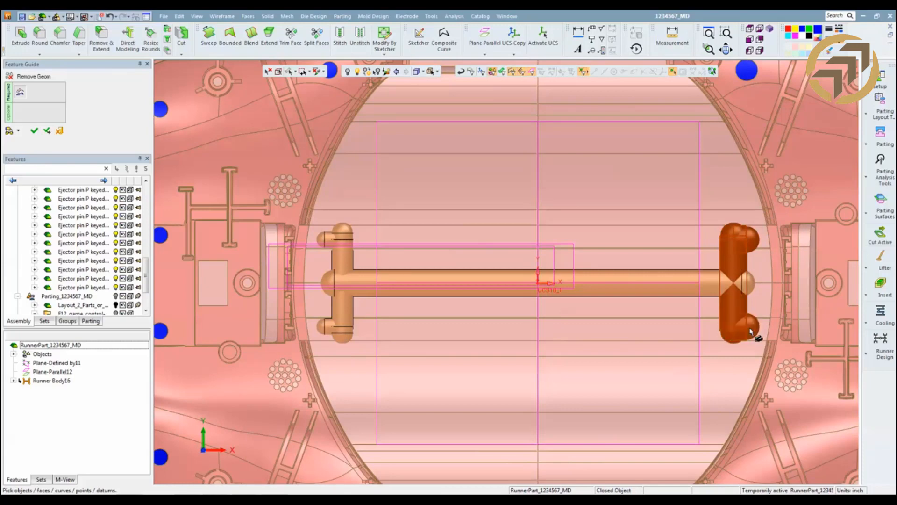
middle_click(669, 233)
left_click(669, 234)
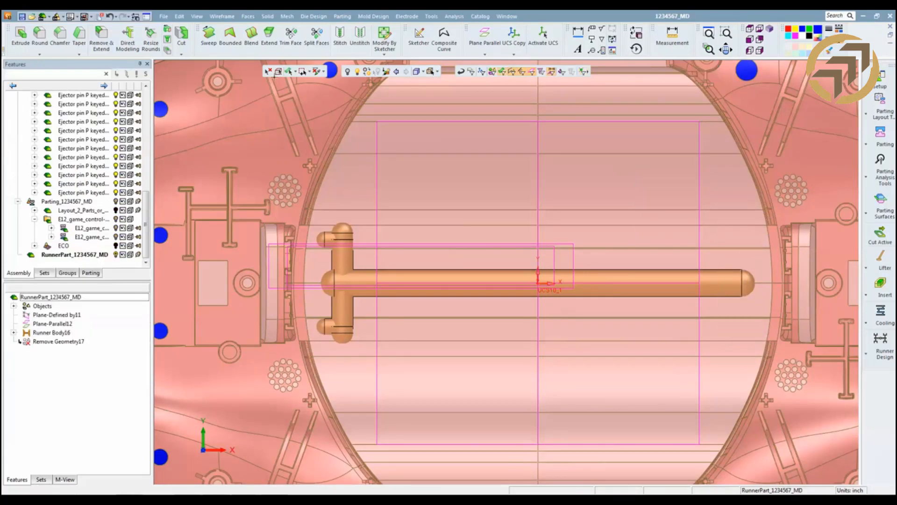
Mirror-copy the left branch's vertical segments and short horizontal legs across the central vertical plane to the right end, with merging off.
left_click(163, 17)
mouse_move(179, 16)
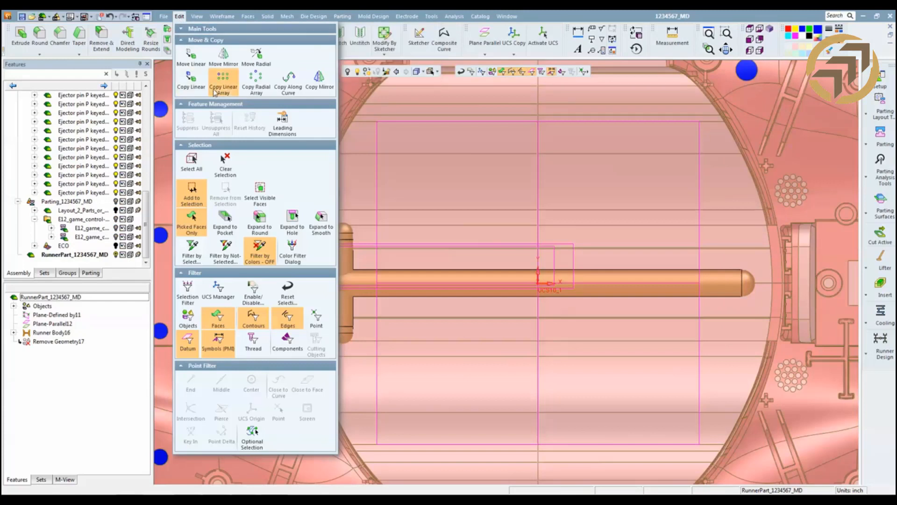
left_click(319, 79)
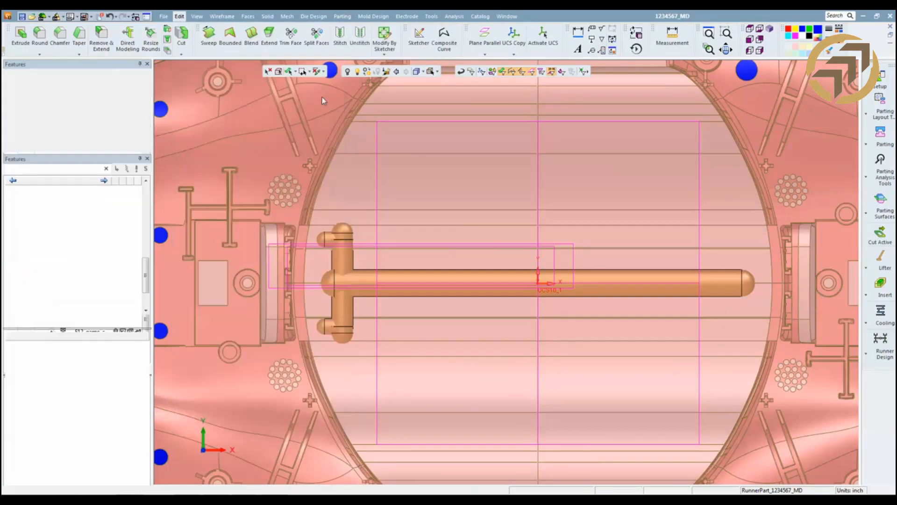
left_click(349, 240)
left_click(351, 268)
left_click(344, 337)
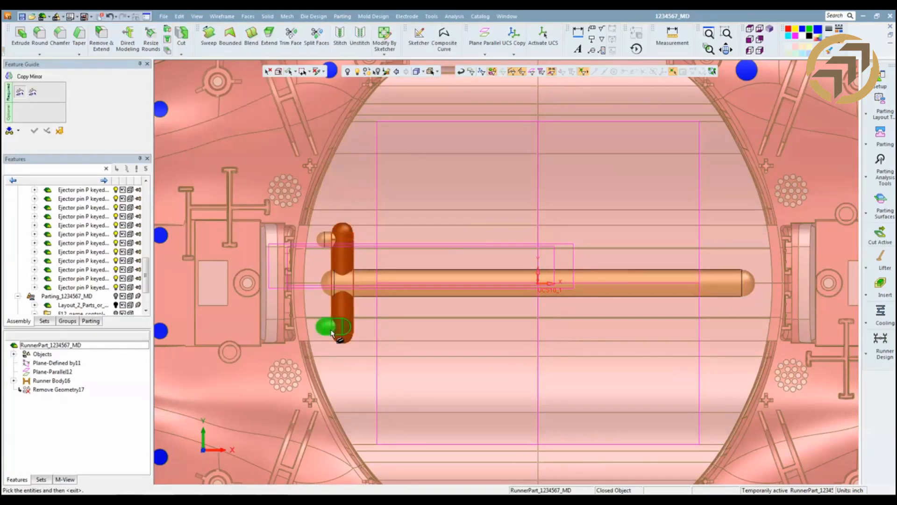
left_click(326, 327)
left_click(326, 239)
middle_click(352, 200)
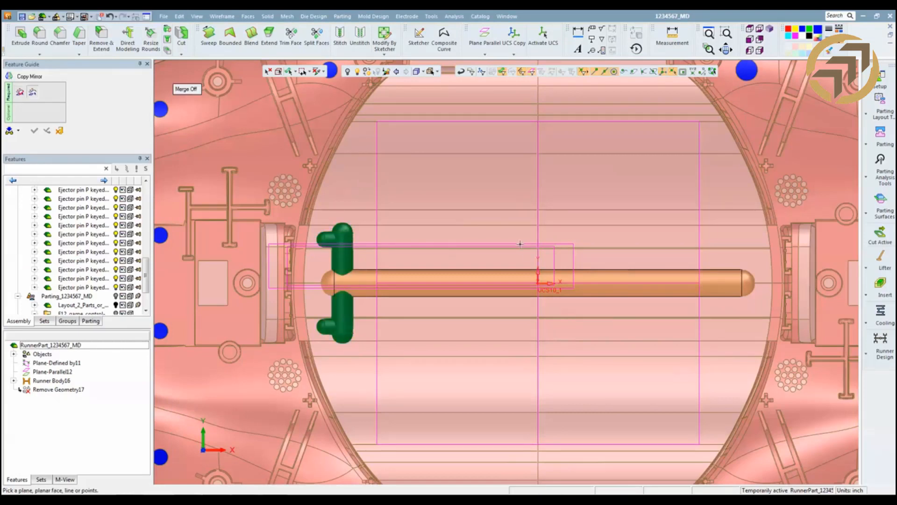
left_click(538, 227)
left_click(487, 180)
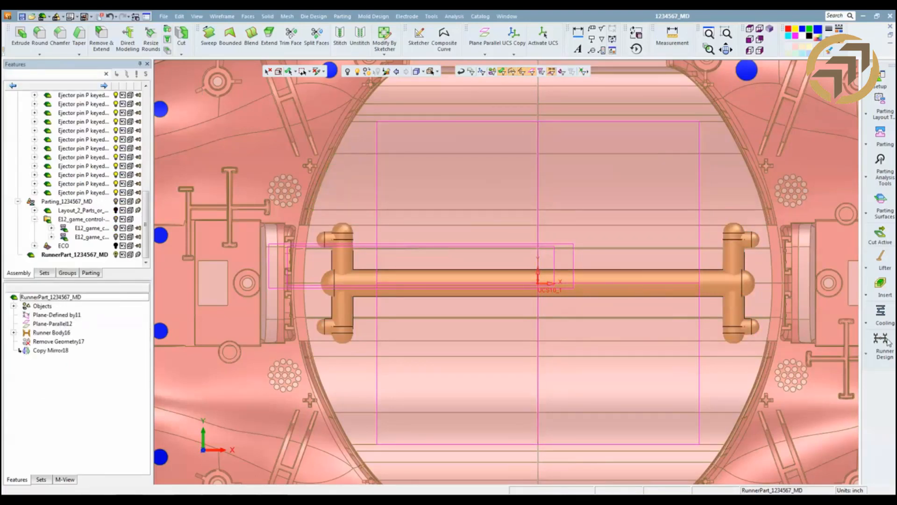
Merge the main runner with all vertical segments and short legs of both branches into one runner body.
left_click(868, 350)
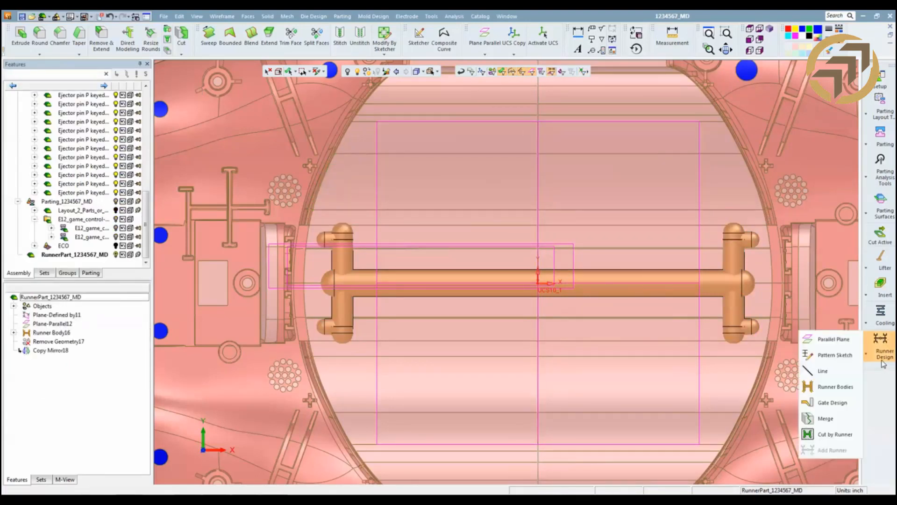
left_click(825, 418)
left_click(748, 239)
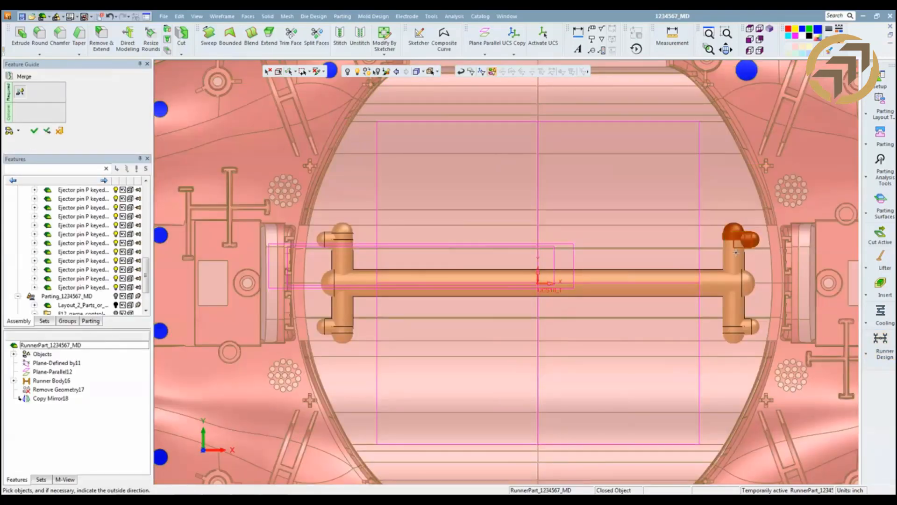
left_click(755, 304)
left_click(755, 286)
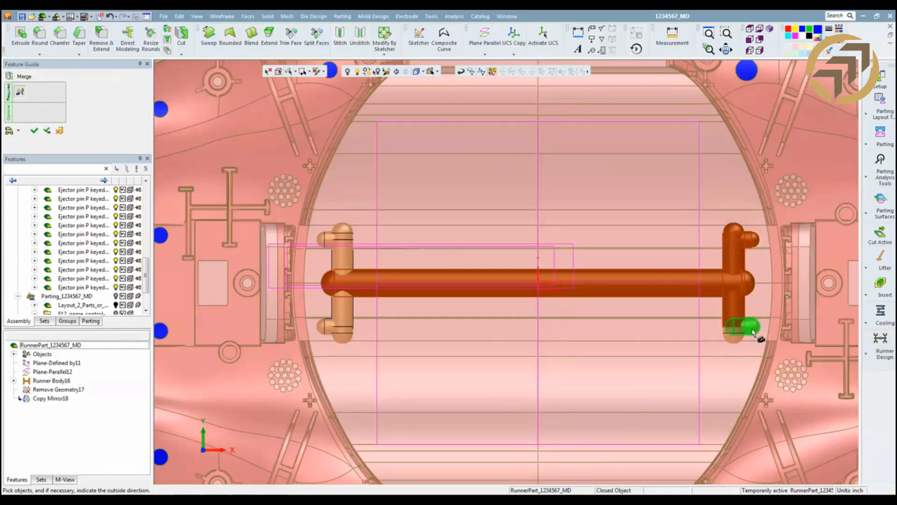
left_click(747, 336)
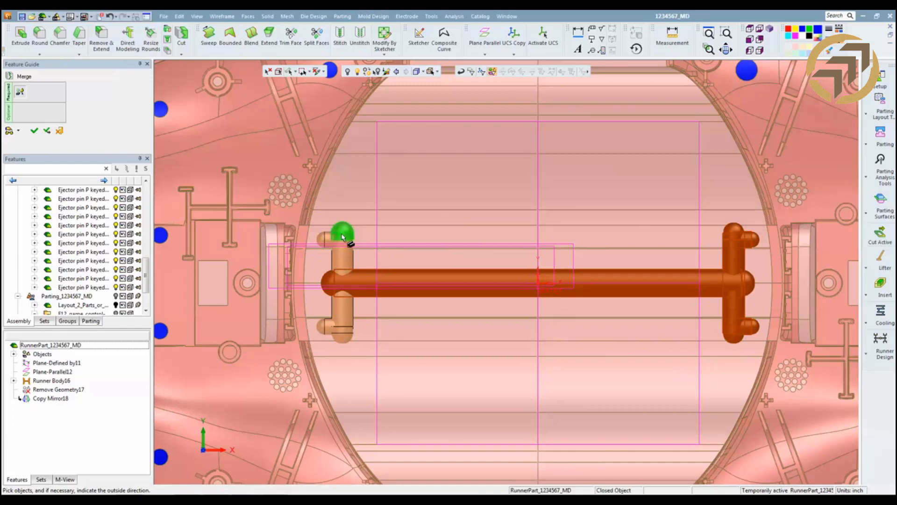
left_click(327, 239)
left_click(343, 299)
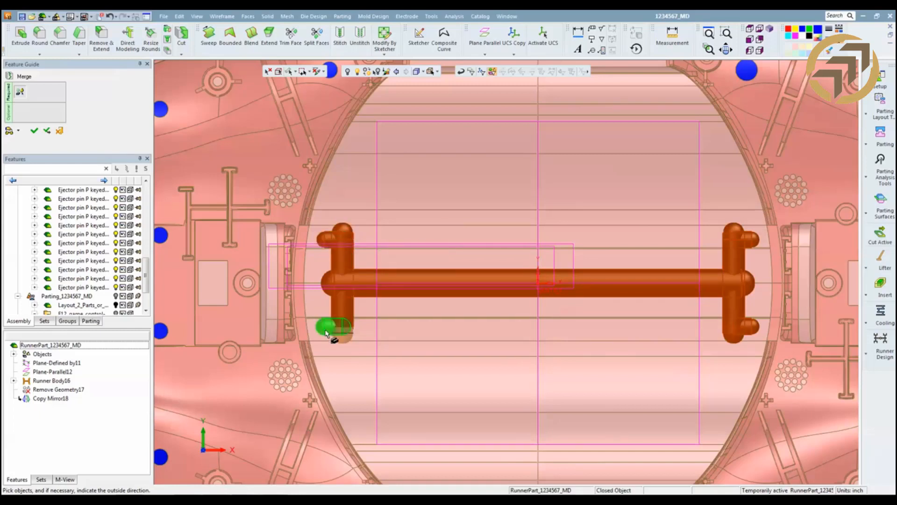
left_click(339, 333)
right_click(513, 197)
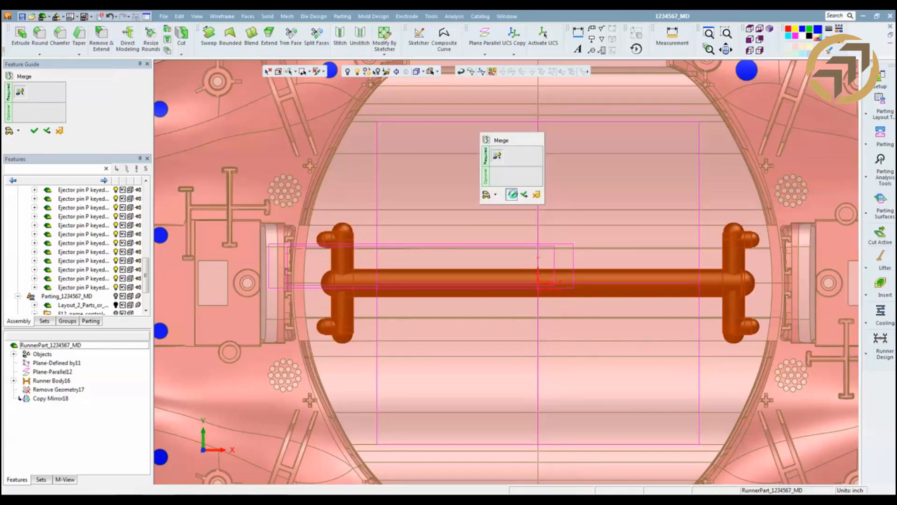
left_click(511, 195)
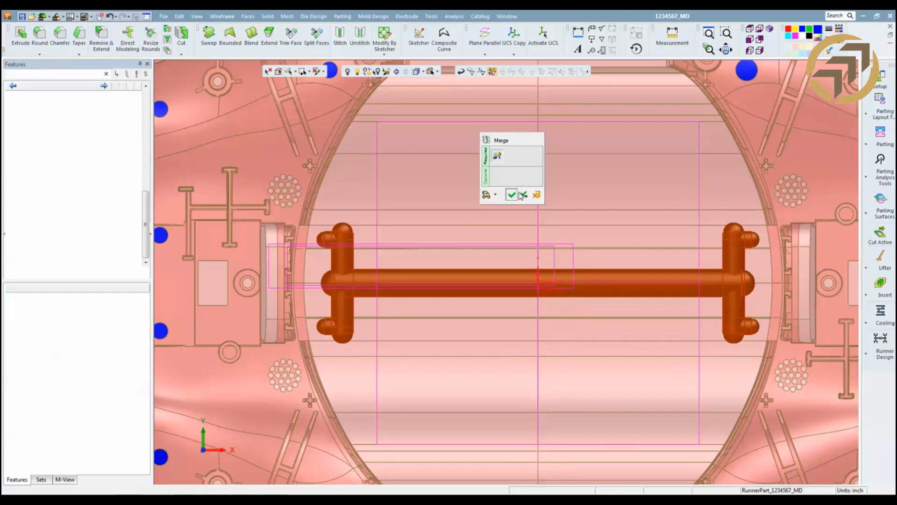
Cut the core insert by the merged runner body using Create Curve, Runner Body Curve and With Cut, and hide the runner part.
left_click(881, 344)
left_click(831, 435)
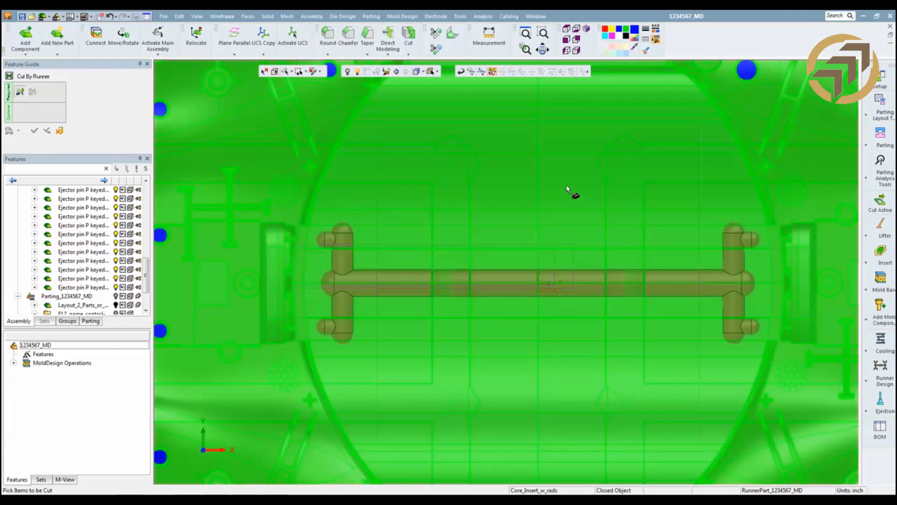
left_click(500, 174)
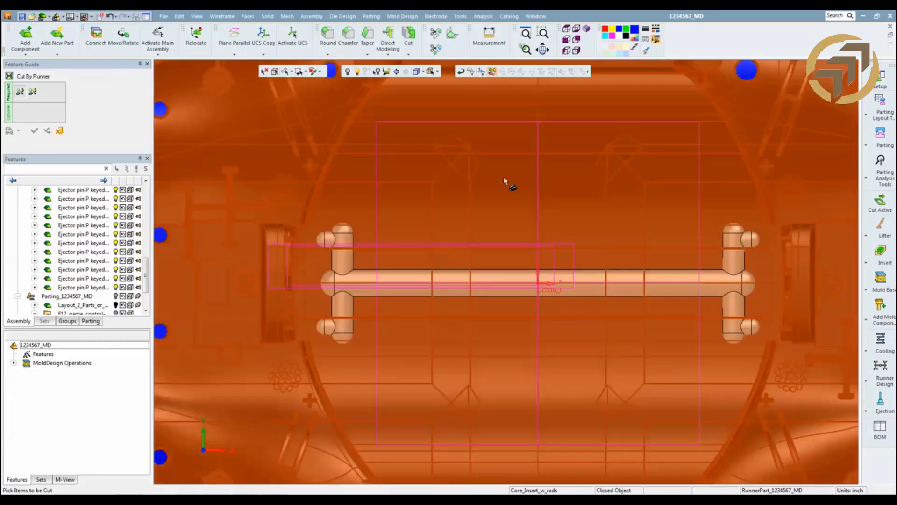
scroll(527, 365, "down", 5)
middle_click_drag(459, 240, 508, 199)
scroll(466, 149, "up", 2)
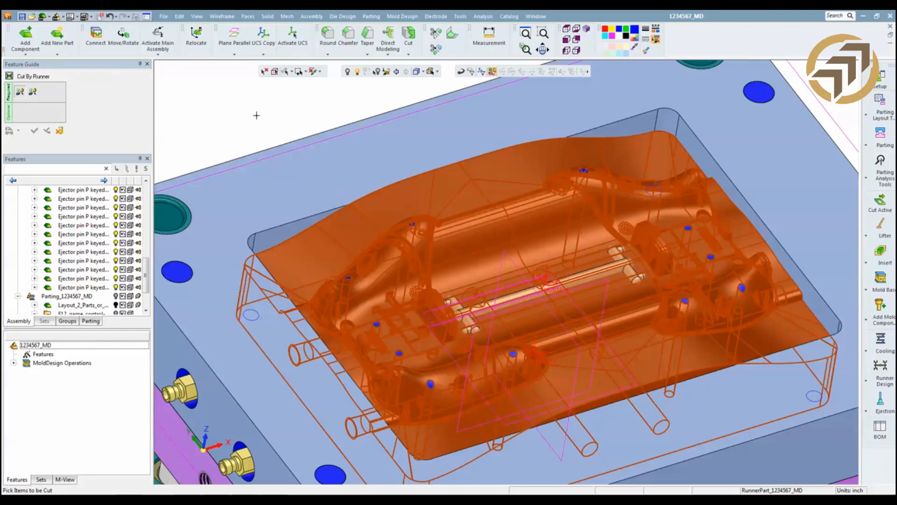
middle_click(256, 87)
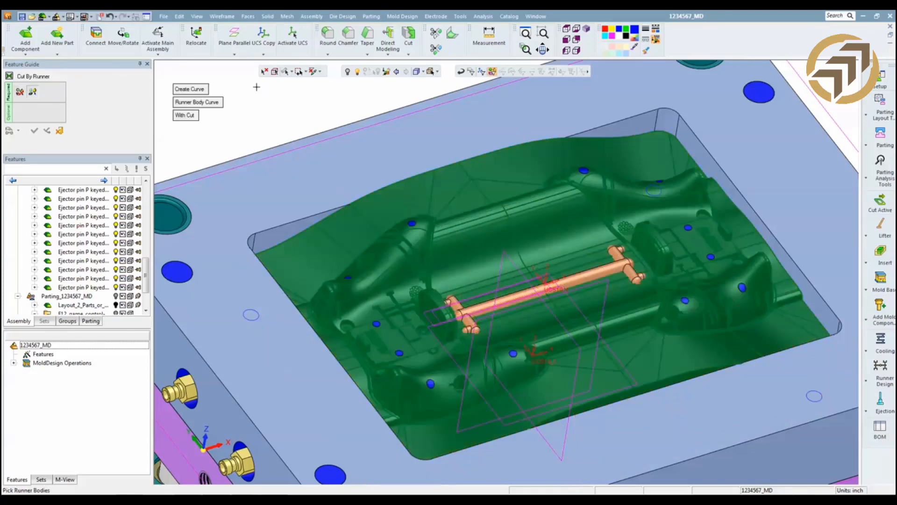
left_click(487, 311)
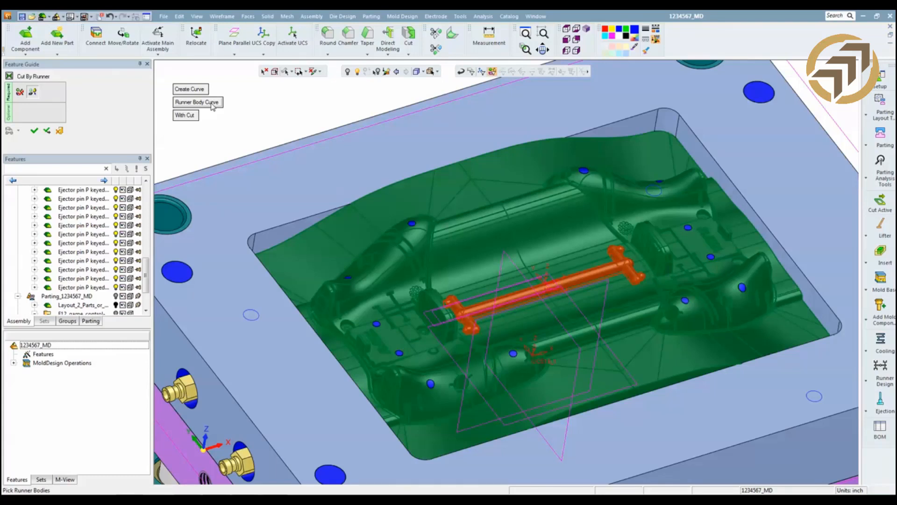
left_click(35, 131)
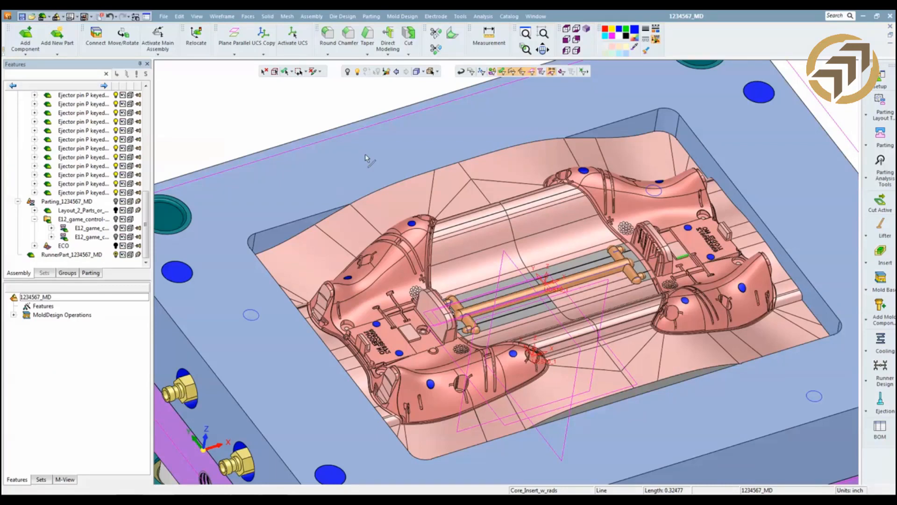
left_click(116, 256)
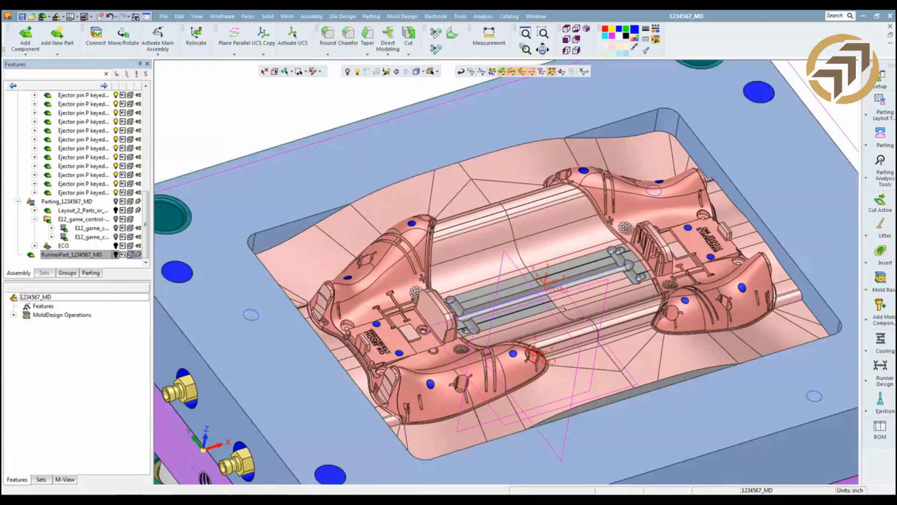
Examine the runner channels cut into the core insert, from the left branch up close to the whole mold assembly.
scroll(563, 307, "up", 5)
middle_click_drag(562, 306, 477, 374)
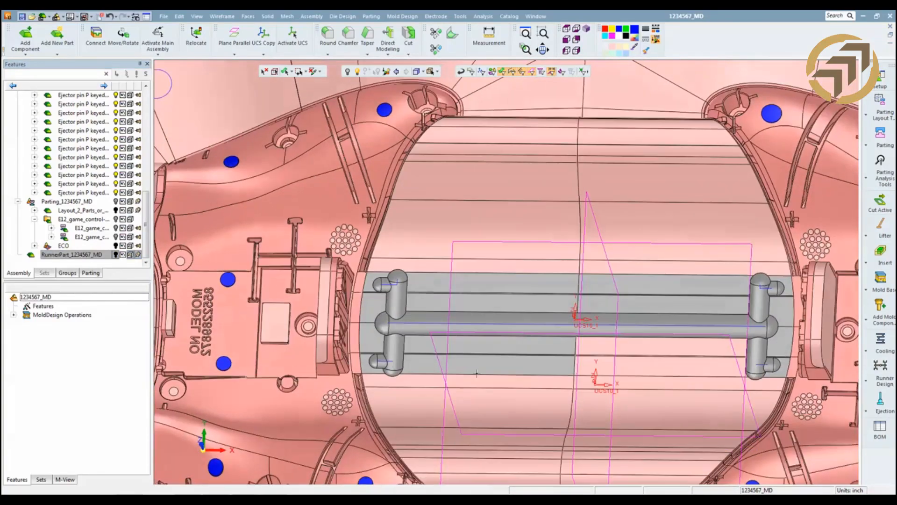
scroll(469, 258, "up", 3)
scroll(523, 244, "down", 2)
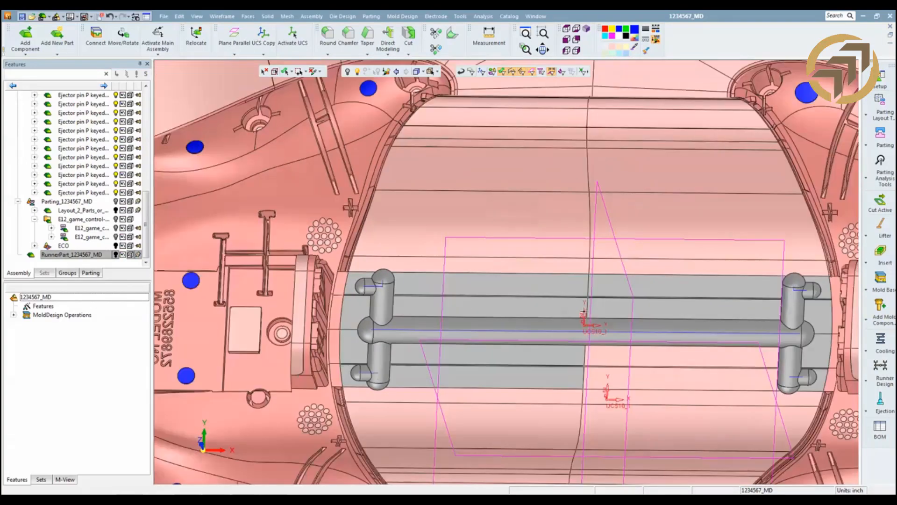
middle_click_drag(583, 311, 497, 306)
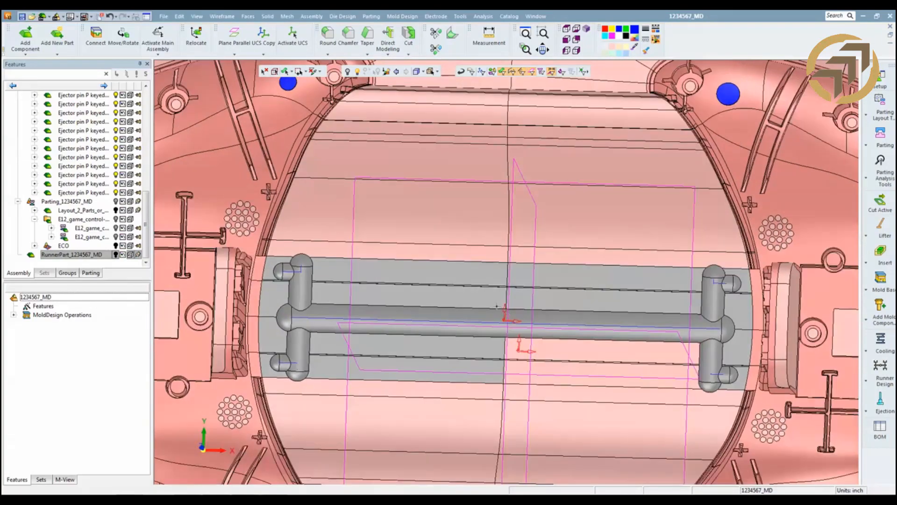
scroll(497, 306, "up", 2)
middle_click_drag(274, 358, 393, 320)
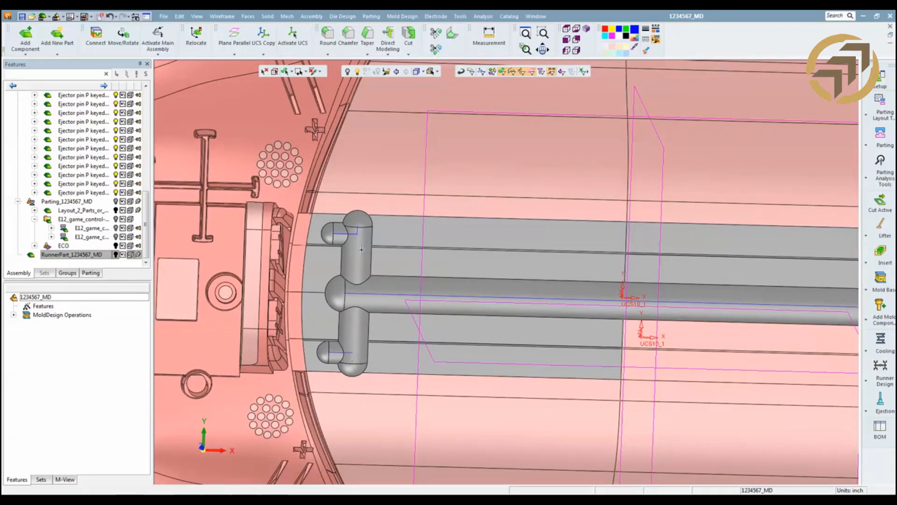
middle_click_drag(362, 247, 368, 241)
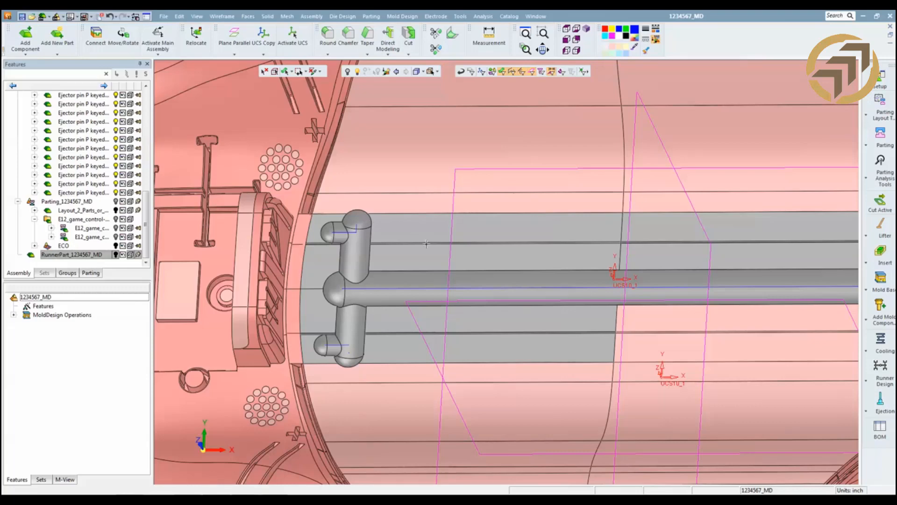
middle_click_drag(456, 268, 462, 213)
scroll(463, 214, "down", 5)
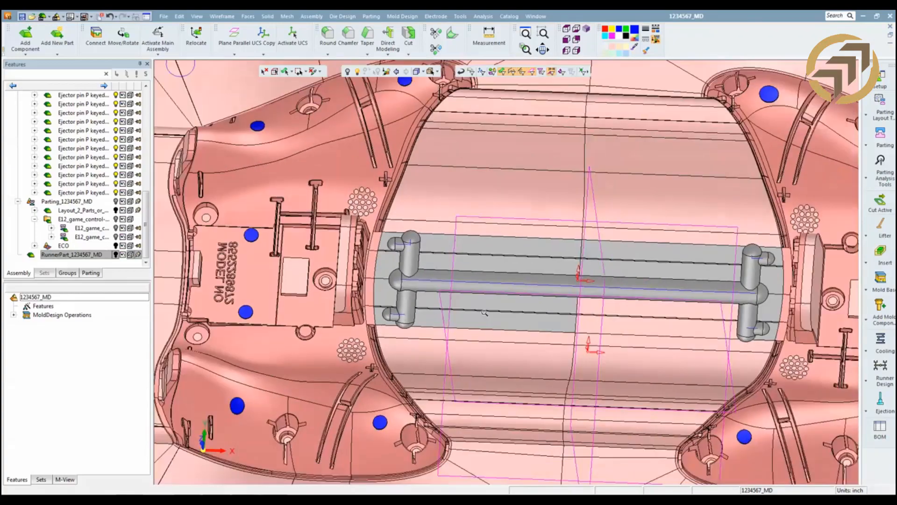
scroll(364, 304, "up", 2)
middle_click_drag(365, 304, 387, 296)
left_click_drag(354, 305, 439, 237, "ctrl")
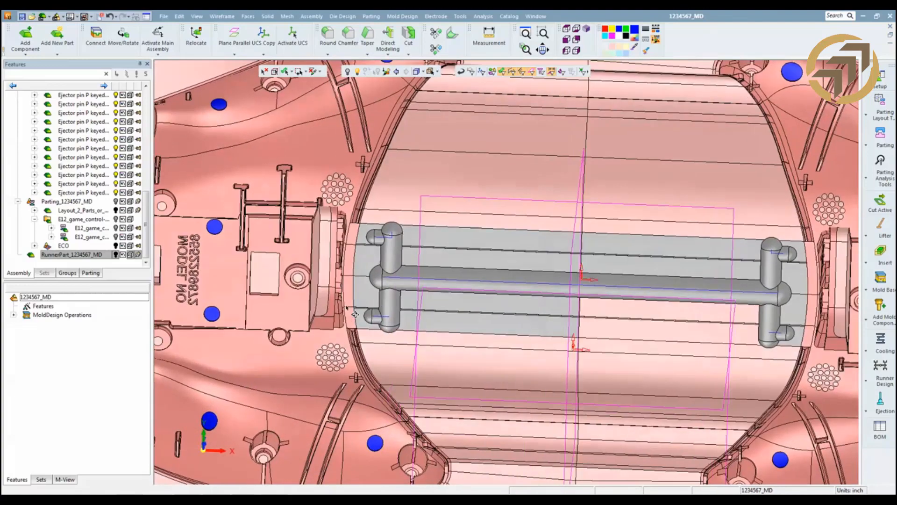
middle_click_drag(439, 234, 373, 262, "ctrl")
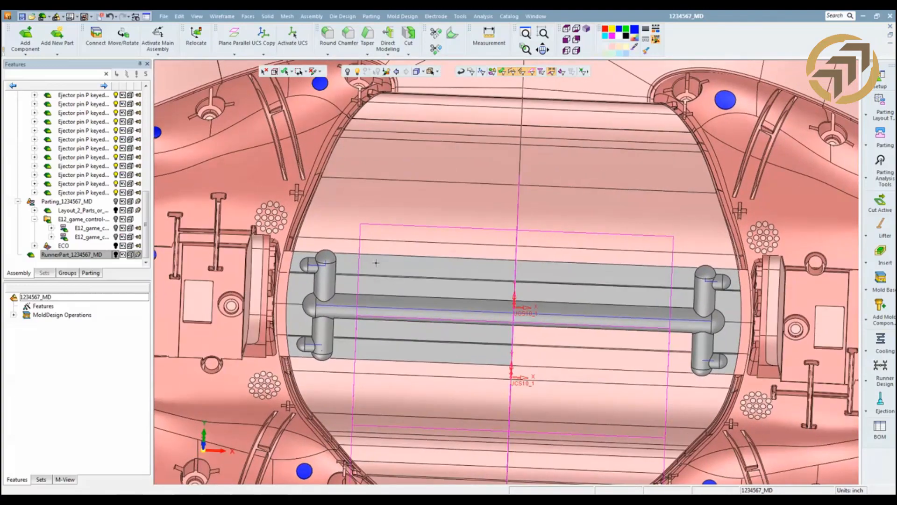
scroll(516, 281, "down", 5)
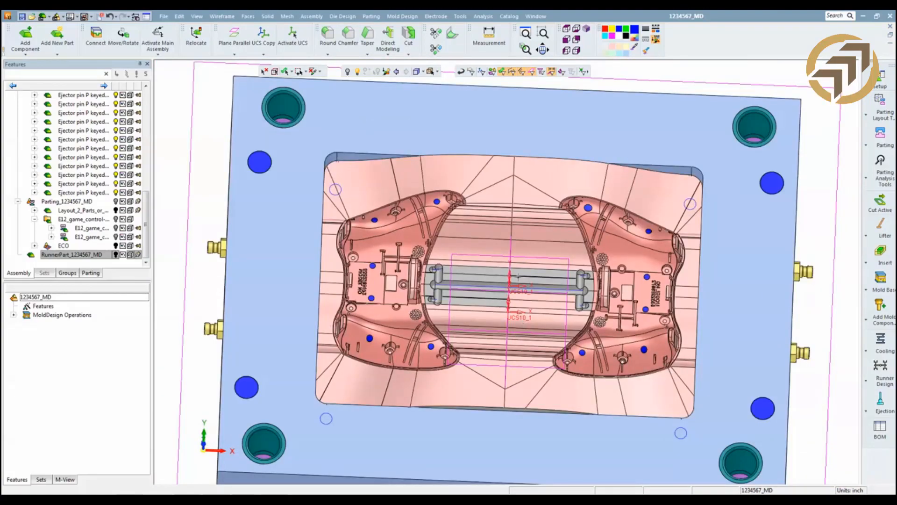
scroll(522, 265, "down", 2)
left_click_drag(522, 312, 568, 330, "ctrl")
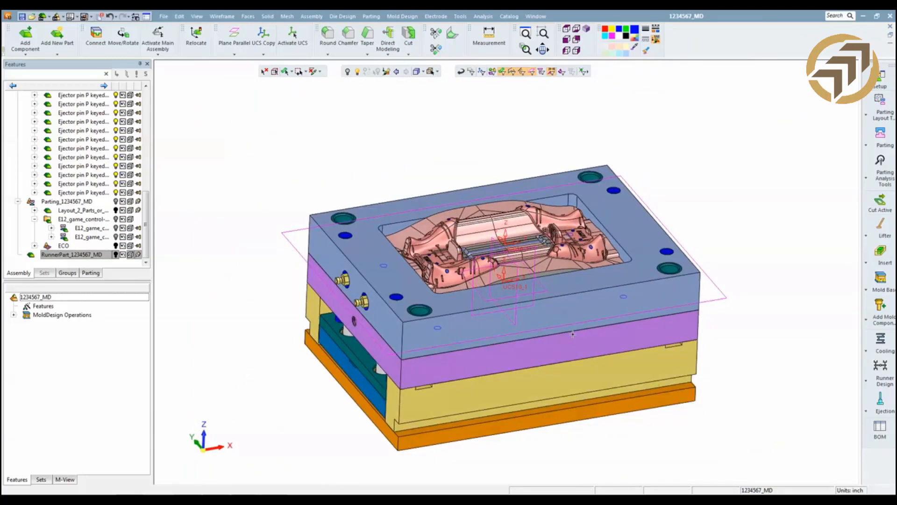